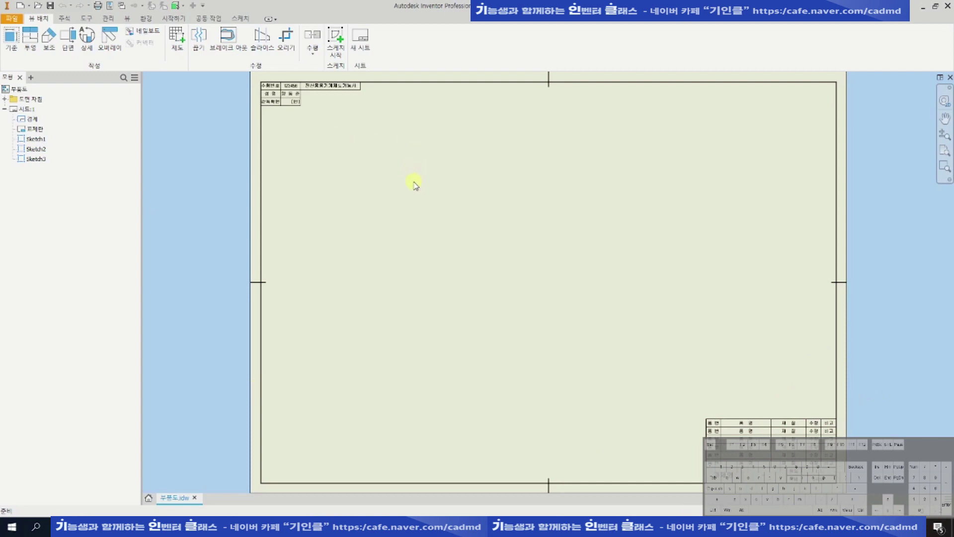
Create a base view from 1.ipt, rotated to the housing's right-side view, and position it in the sheet's upper-left area.
left_click(11, 42)
left_click(268, 109)
double_click(401, 219)
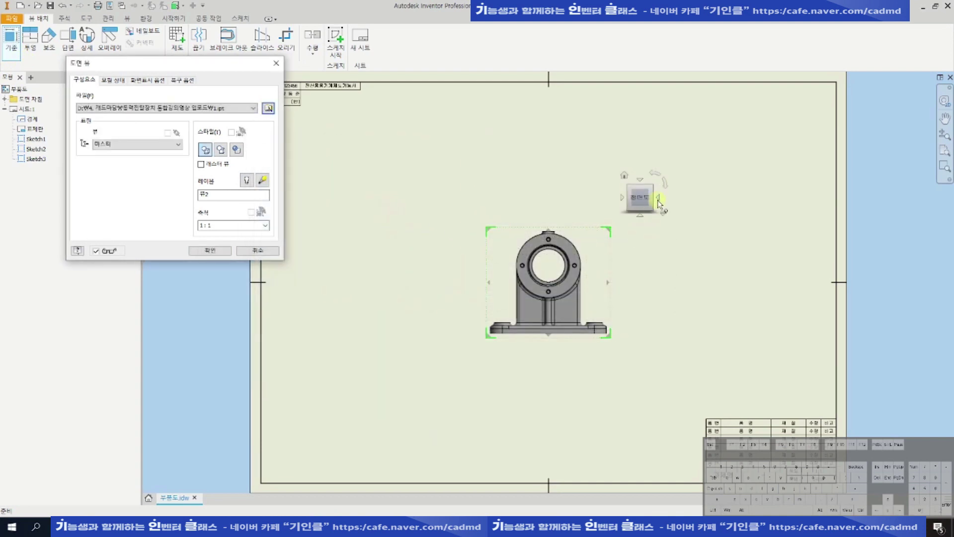
left_click(659, 200)
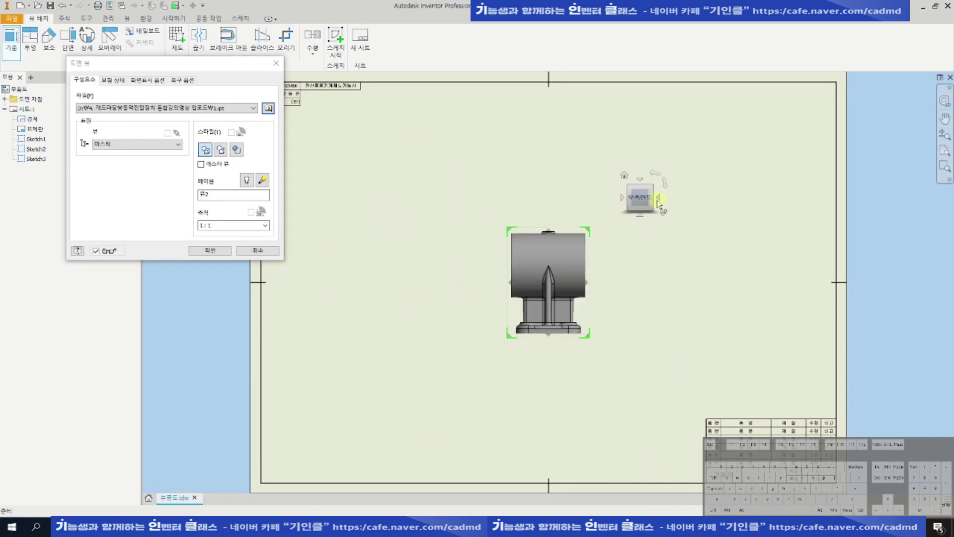
left_click_drag(551, 277, 402, 239)
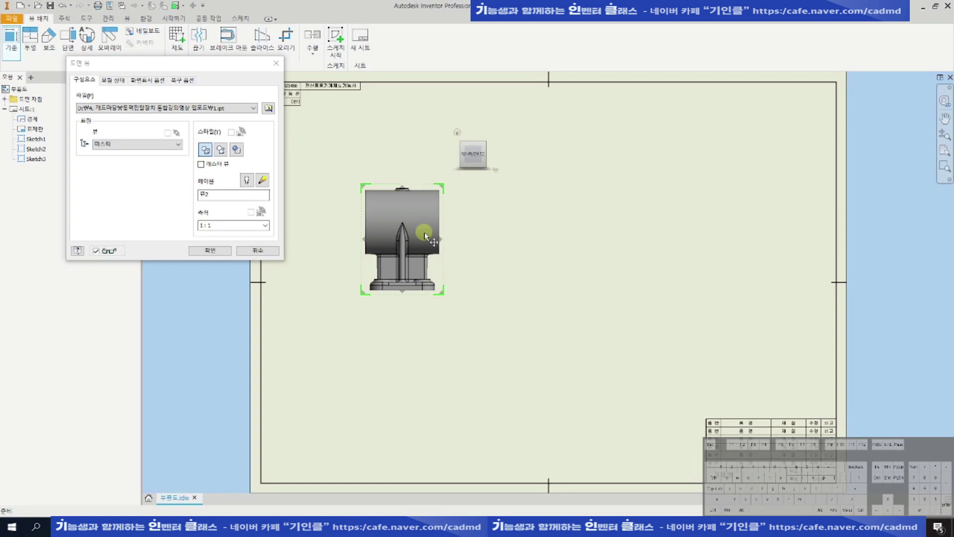
key("alt")
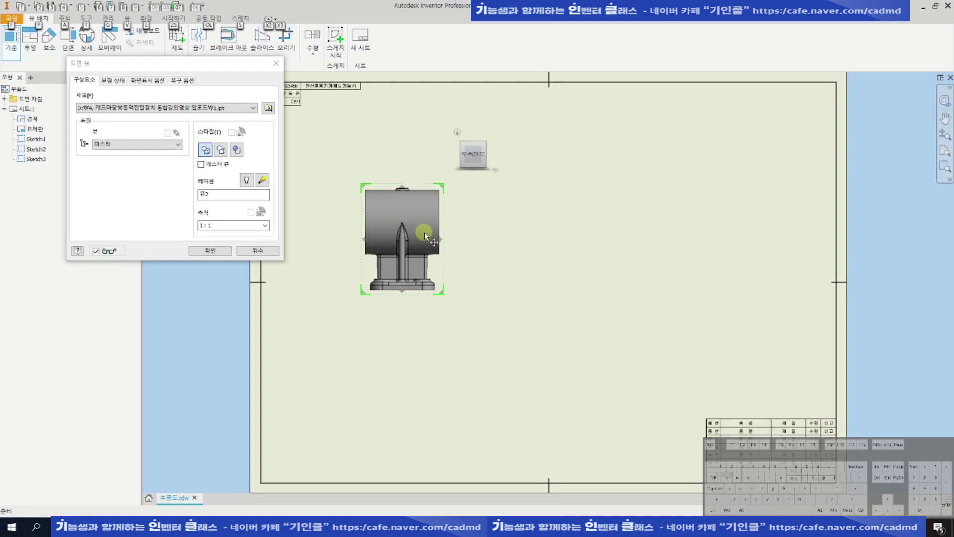
left_click_drag(424, 232, 406, 230)
middle_click_drag(407, 229, 423, 251)
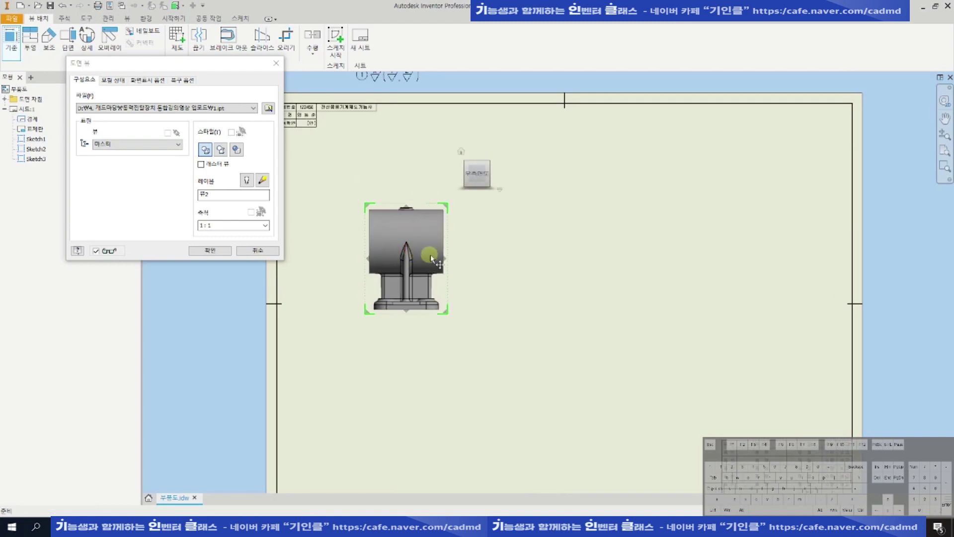
Project a second view to the right of the base view, showing the housing's round face, and create both views.
left_click(545, 255)
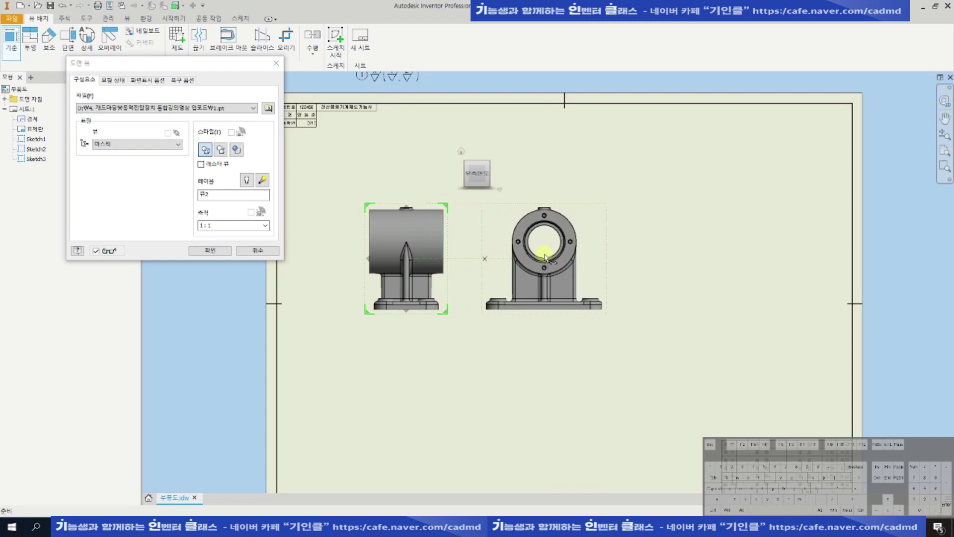
left_click(220, 252)
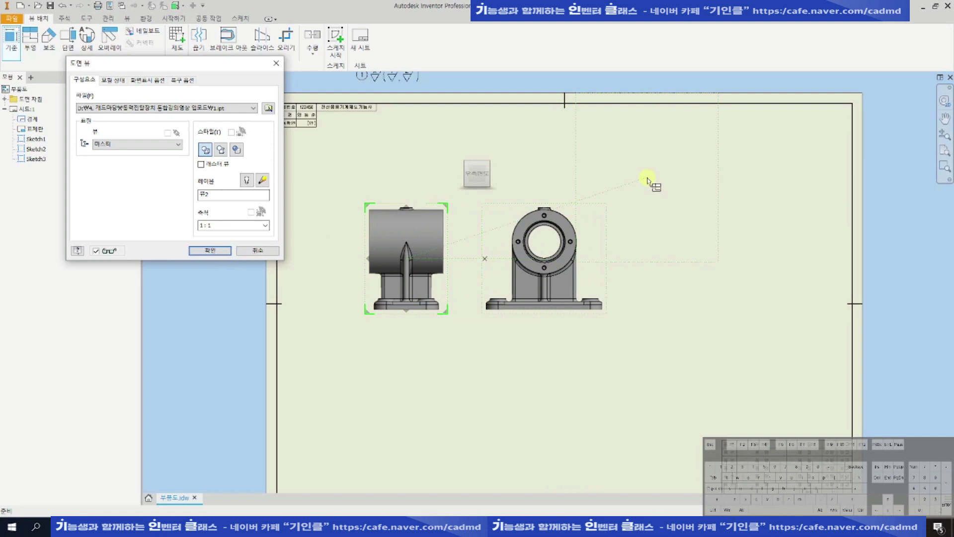
left_click(224, 249)
middle_click_drag(622, 197, 607, 176)
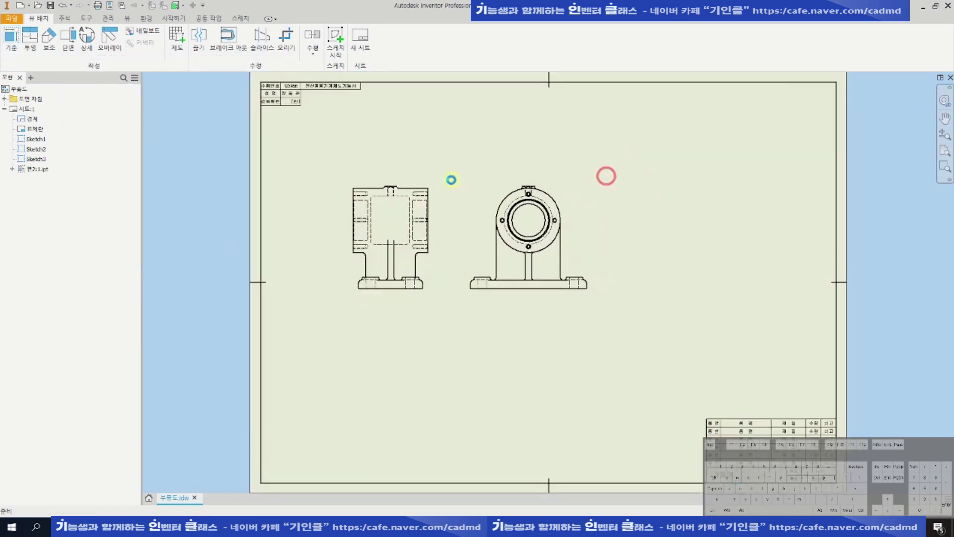
Check the base view's scale setting, and compare the housing views with the assembly drawing in AutoCAD.
double_click(438, 183)
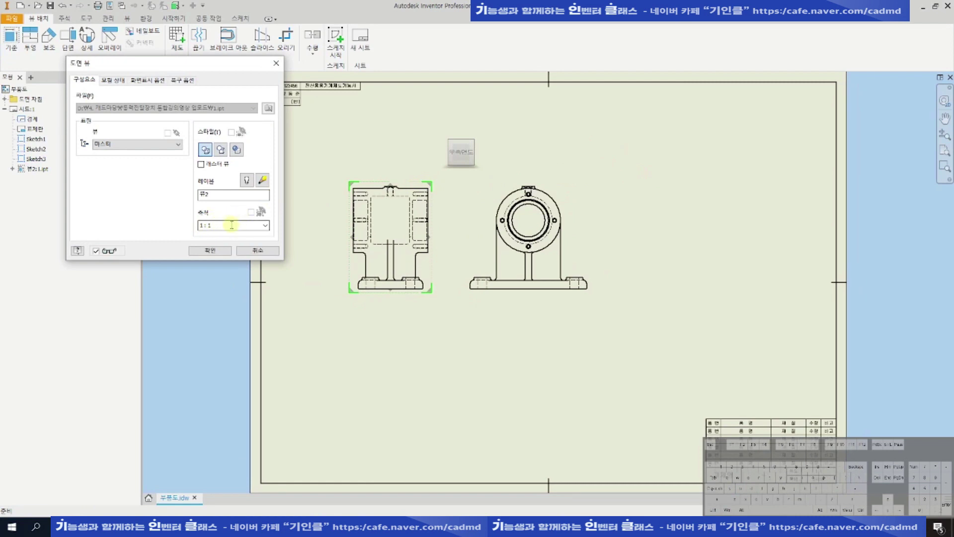
left_click(254, 252)
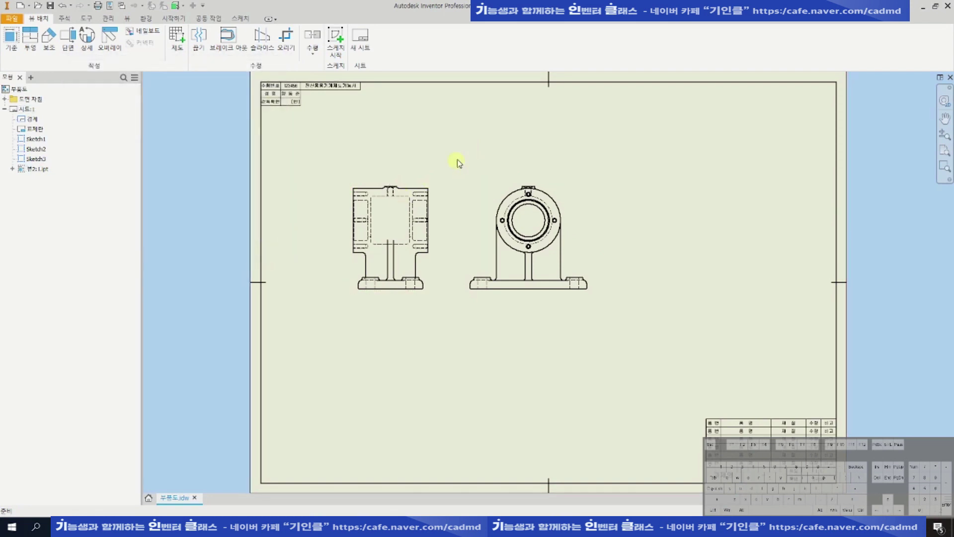
key("F3")
left_click_drag(453, 173, 448, 203)
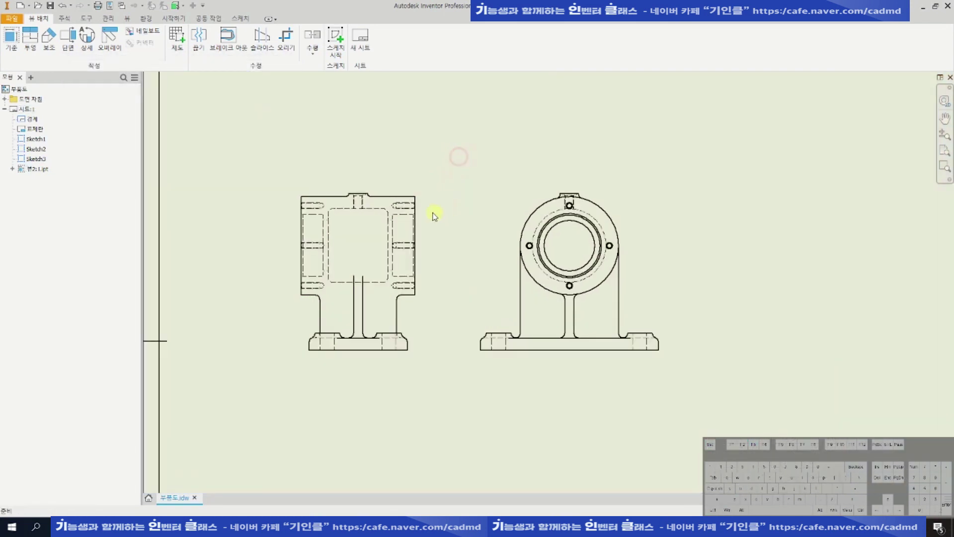
key("alt")
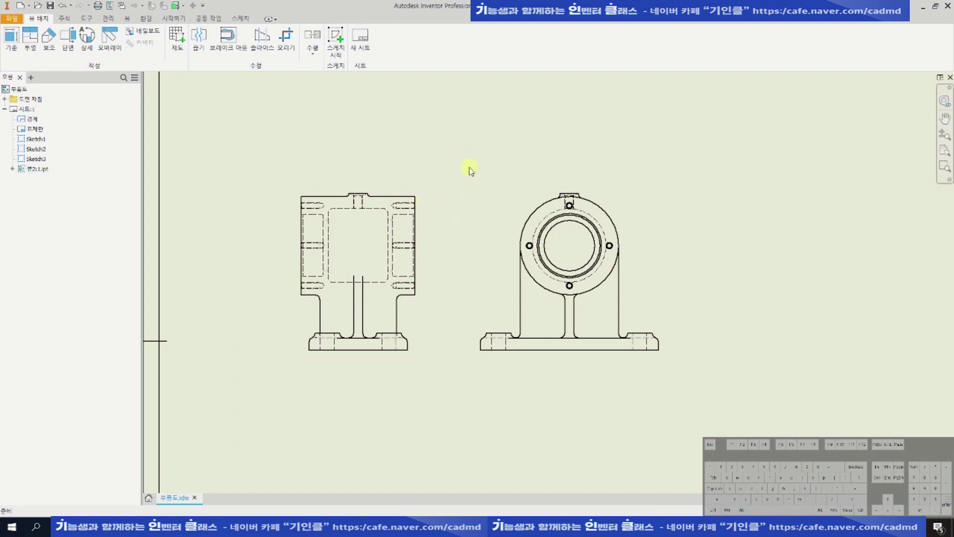
key("F3")
left_click_drag(433, 194, 440, 230)
key("F3")
mouse_move(435, 292)
left_mouse_down()
mouse_move(394, 318)
mouse_move(453, 357)
mouse_move(455, 199)
left_mouse_up()
key("F3")
middle_click_drag(458, 208, 459, 244)
scroll(418, 321, "up", 2)
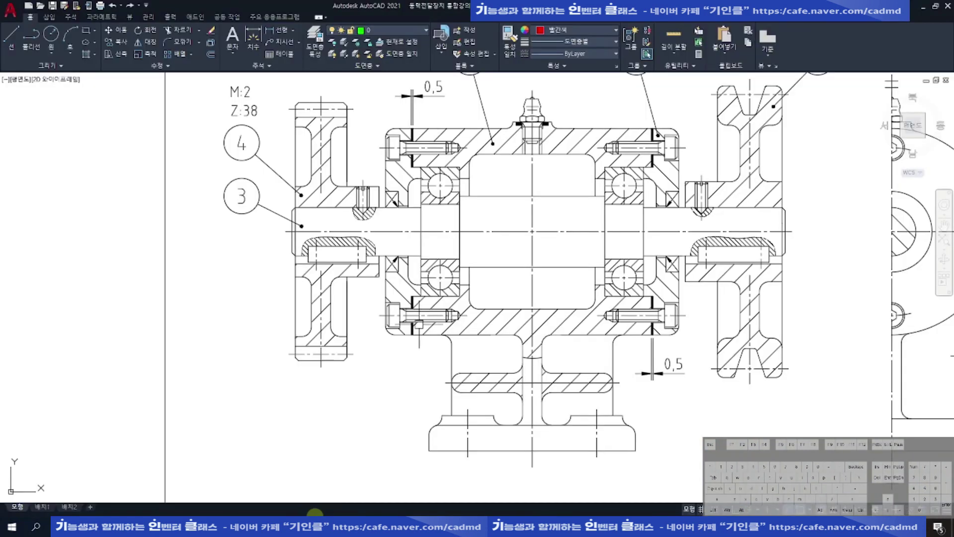
mouse_move(459, 273)
middle_mouse_down()
mouse_move(452, 332)
mouse_move(437, 301)
middle_mouse_up()
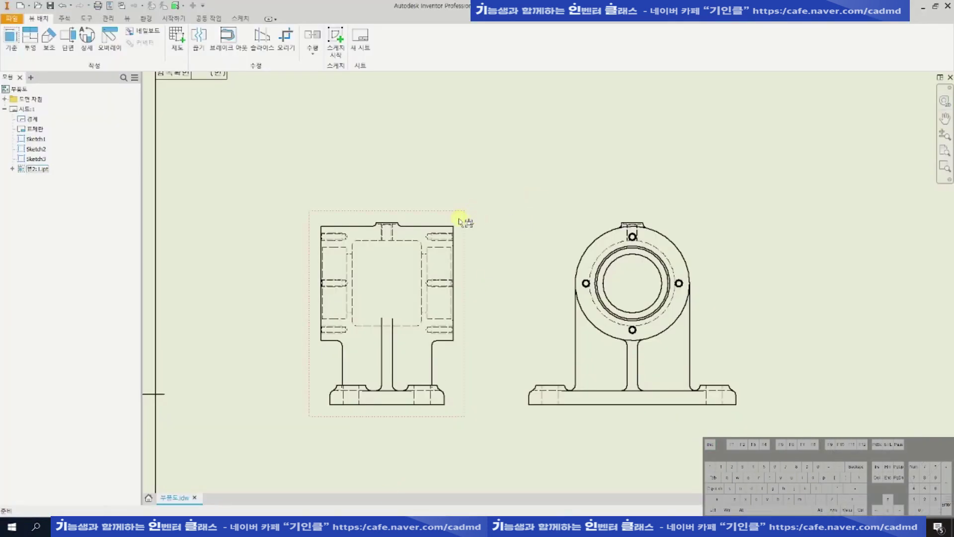
In Inventor, start a sketch attached to the housing's side view.
left_click(460, 220)
key("s")
key("space")
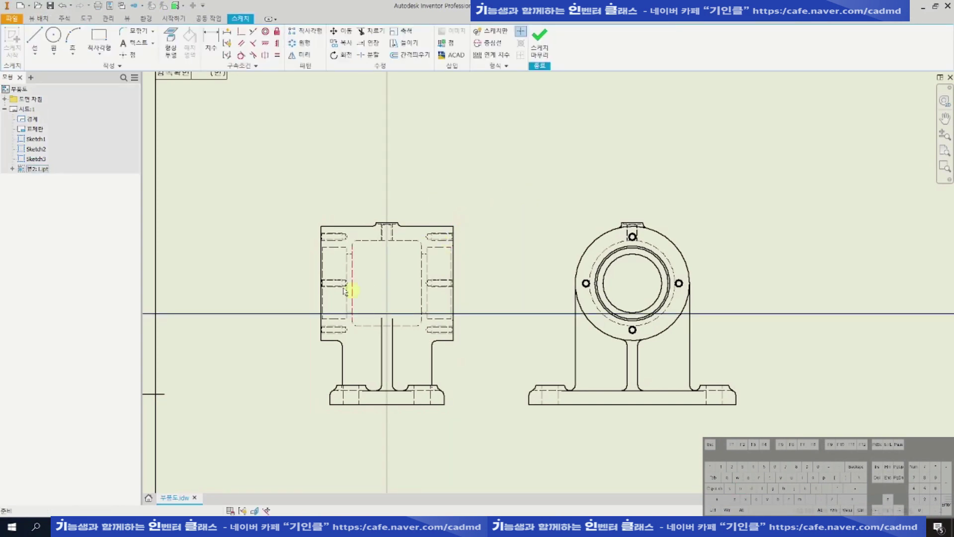
Draw a closed interpolation spline around the upper housing, crossing the legs just above the base, and finish the sketch.
left_click(75, 54)
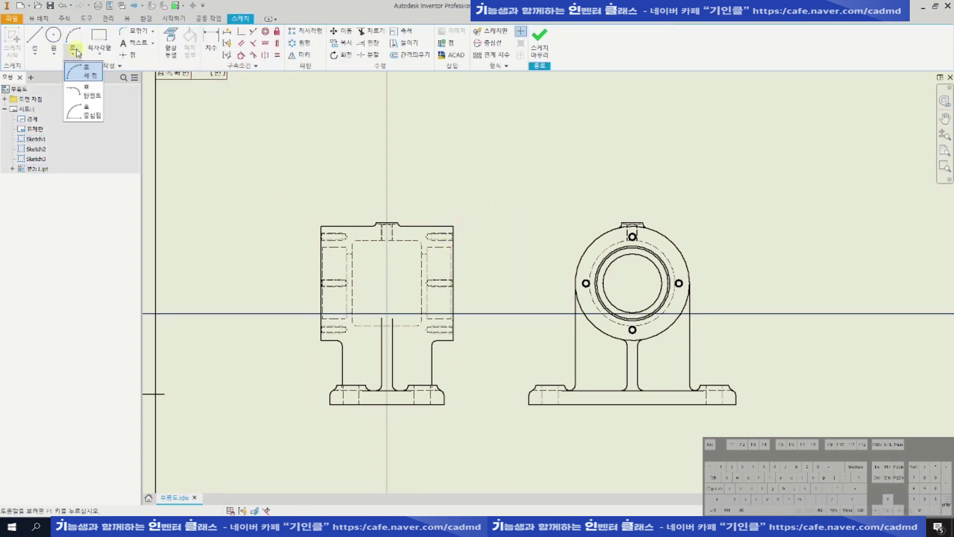
left_click(41, 54)
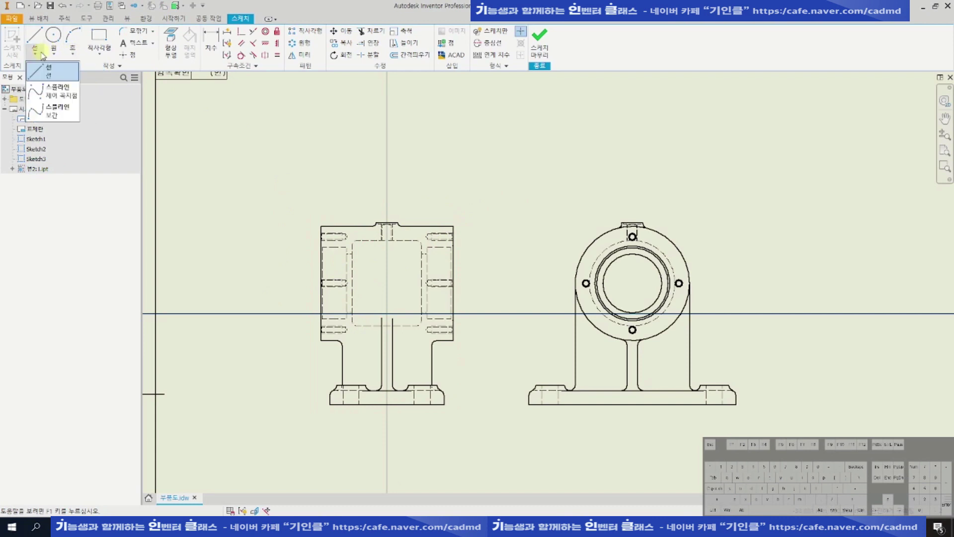
left_click(58, 111)
scroll(319, 355, "up", 3)
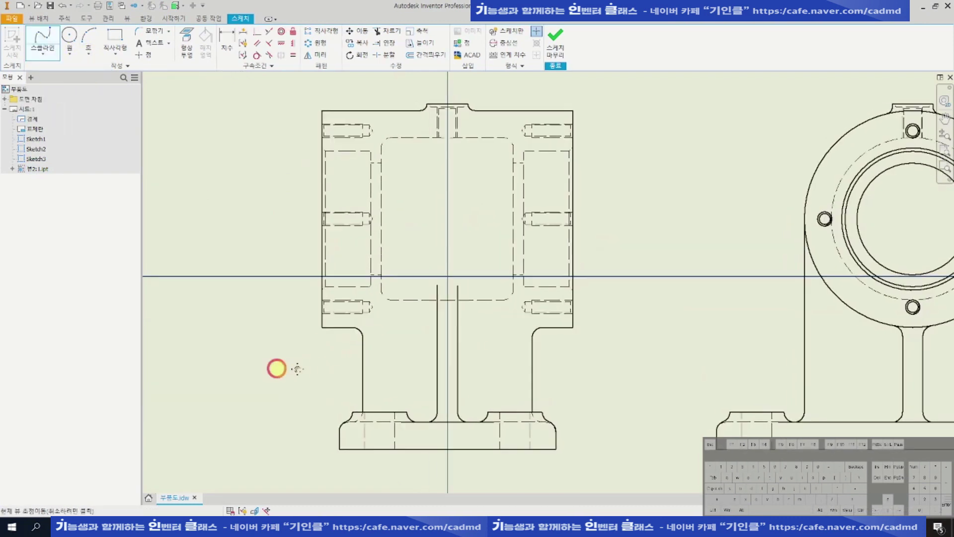
left_click(282, 369)
left_click(391, 367)
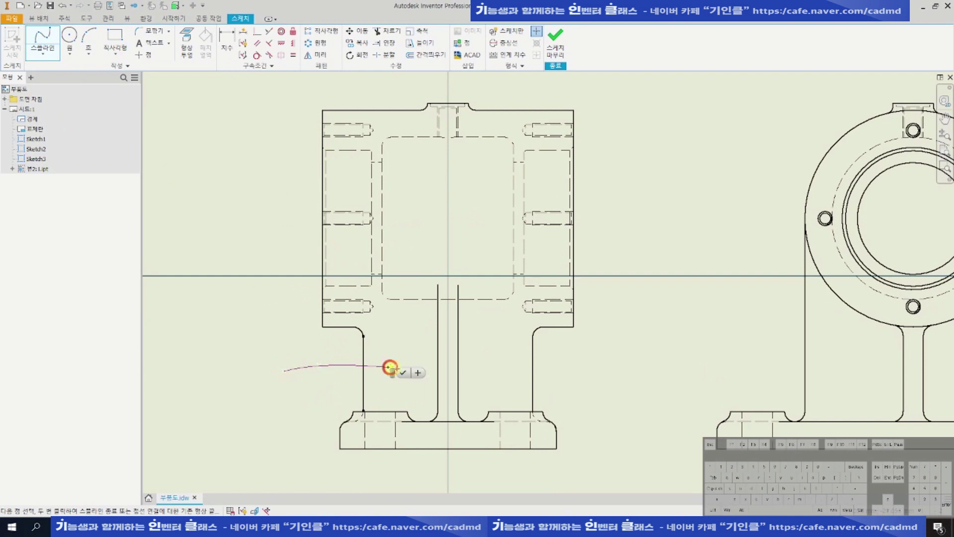
left_click(427, 365)
left_click(493, 364)
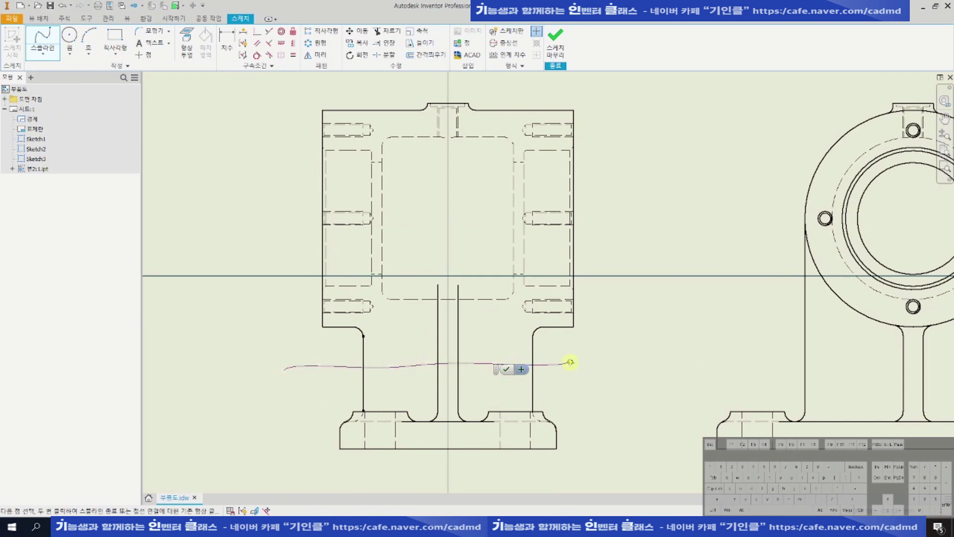
left_click(572, 362)
left_click(624, 274)
left_click(624, 231)
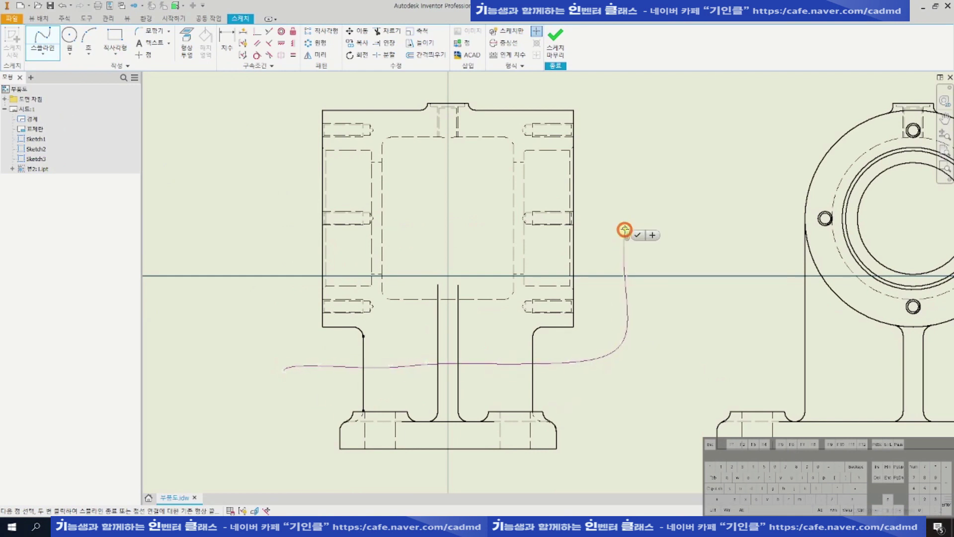
middle_click_drag(624, 231, 627, 255)
left_click(620, 167)
left_click(611, 120)
left_click(487, 99)
left_click(343, 106)
left_click(313, 118)
left_click(292, 155)
left_click(281, 268)
left_click(285, 333)
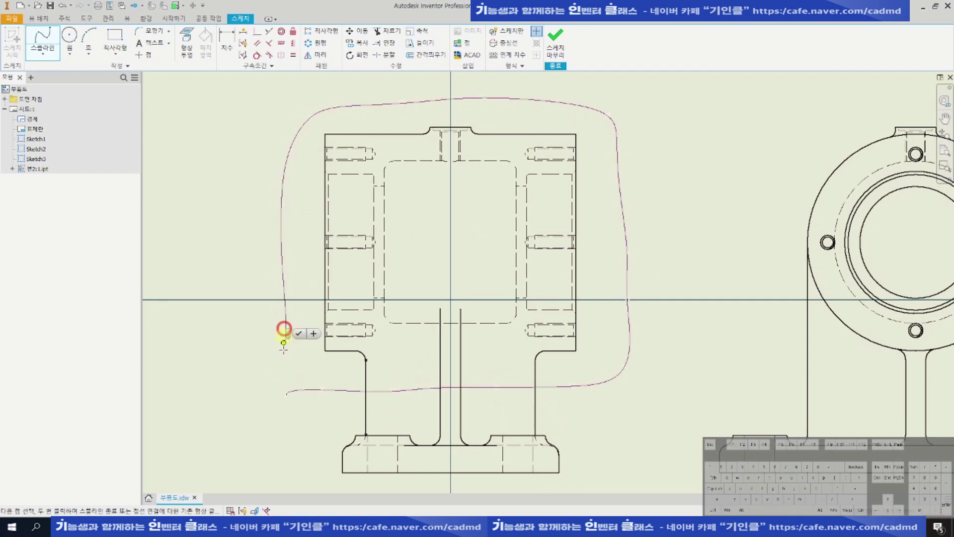
scroll(289, 392, "up", 3)
left_click(289, 392)
scroll(495, 281, "down", 5)
key("Escape")
left_click(556, 64)
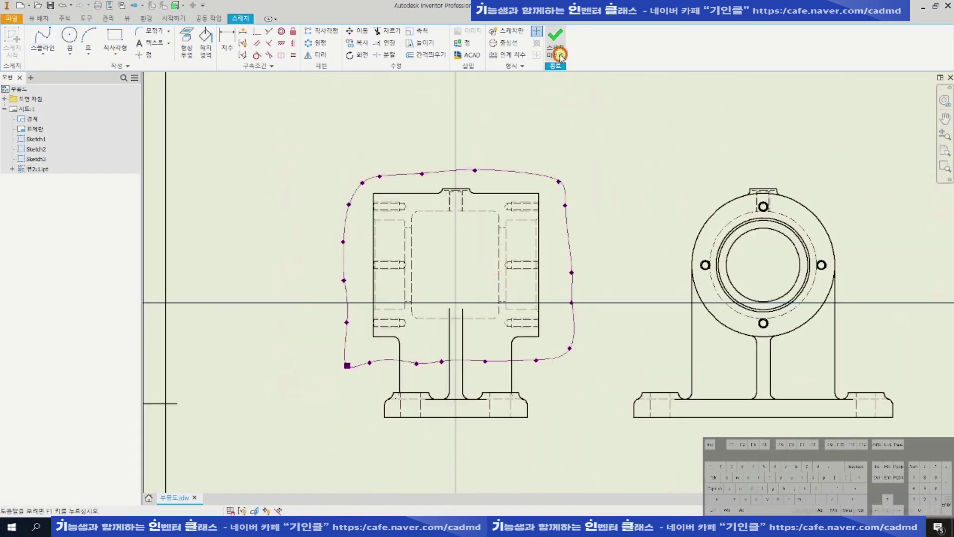
Create a Break Out in the side view from the spline profile, starting its depth at the top boss's midpoint in the projected view.
left_click(241, 51)
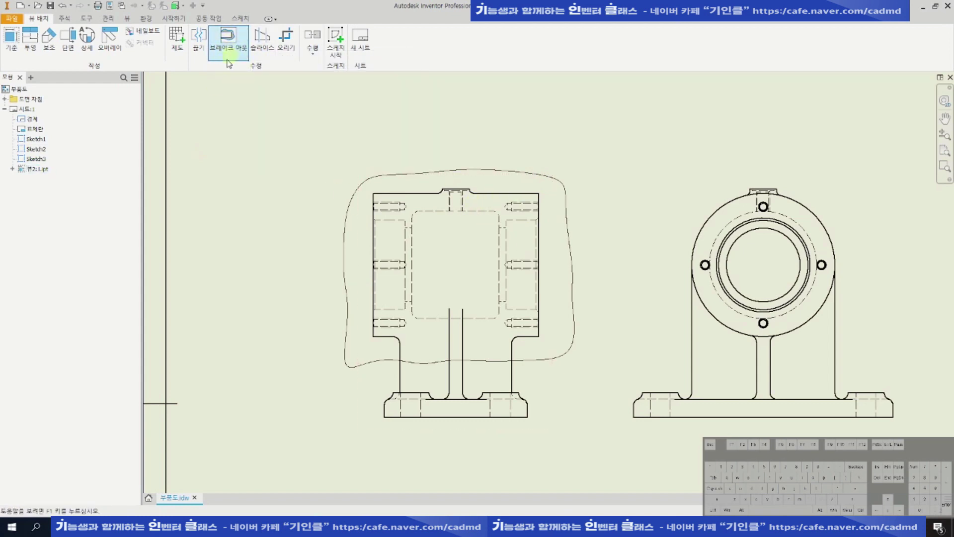
left_click(405, 189)
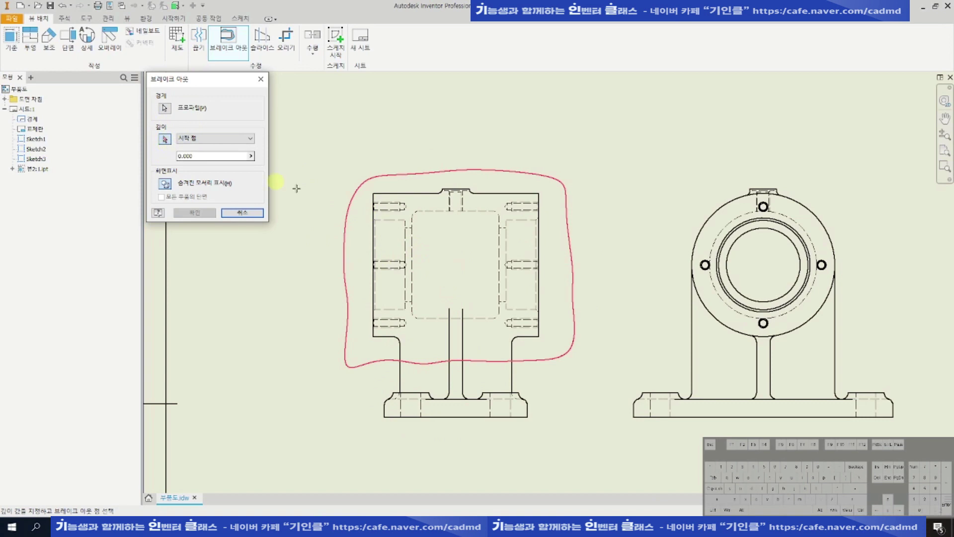
middle_click_drag(775, 229, 754, 231)
scroll(750, 206, "up", 3)
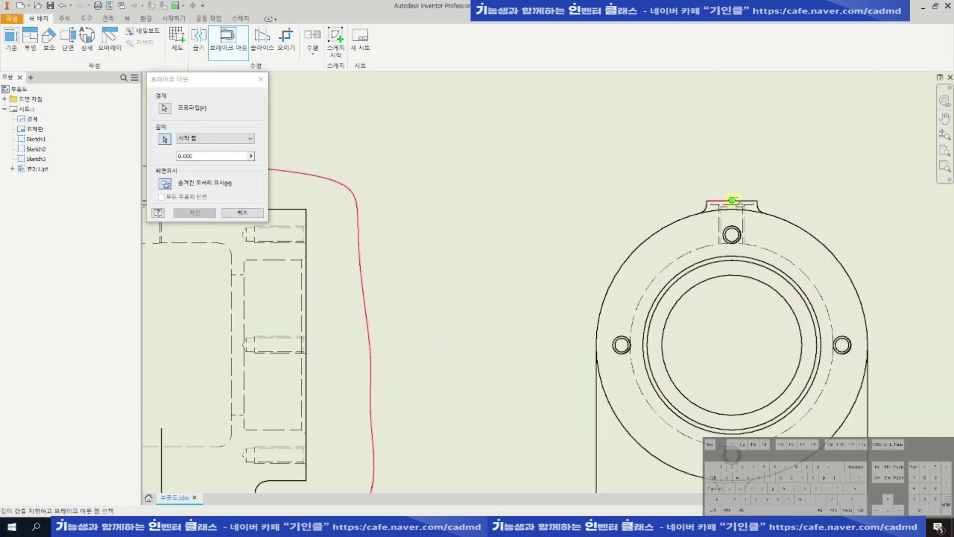
left_click(733, 199)
scroll(733, 194, "down", 3)
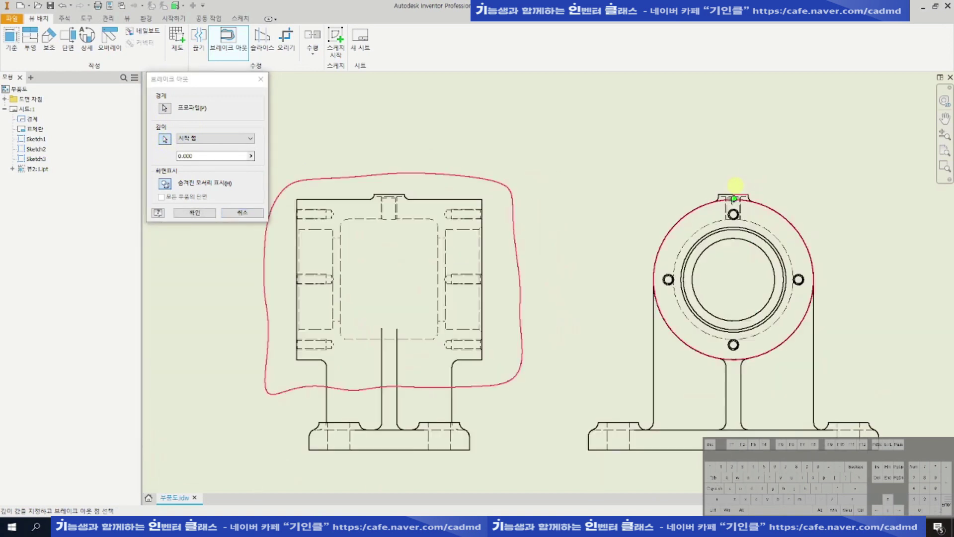
left_click(194, 213)
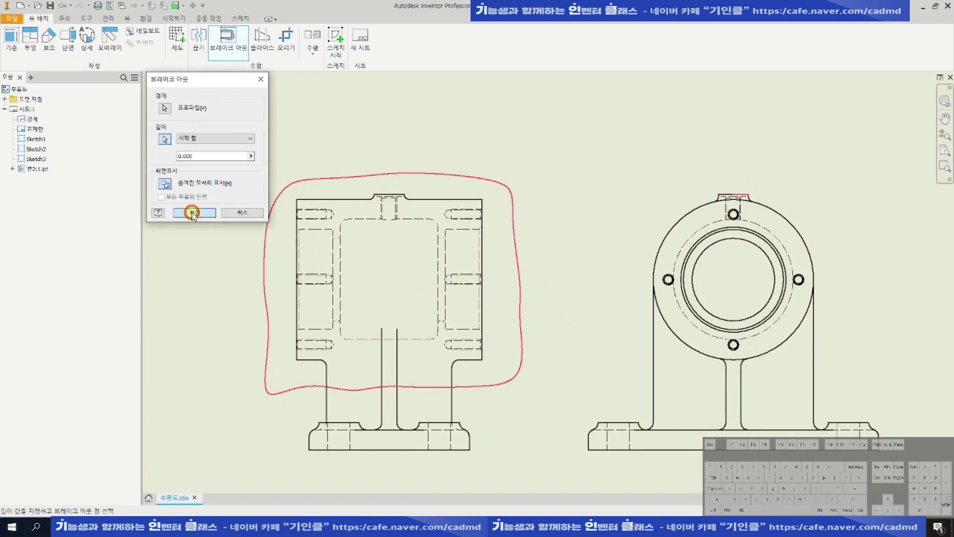
Compare the hatched region around the central rib with the housing section in the AutoCAD assembly drawing.
mouse_move(507, 188)
middle_mouse_down()
mouse_move(523, 190)
mouse_move(581, 144)
middle_mouse_up()
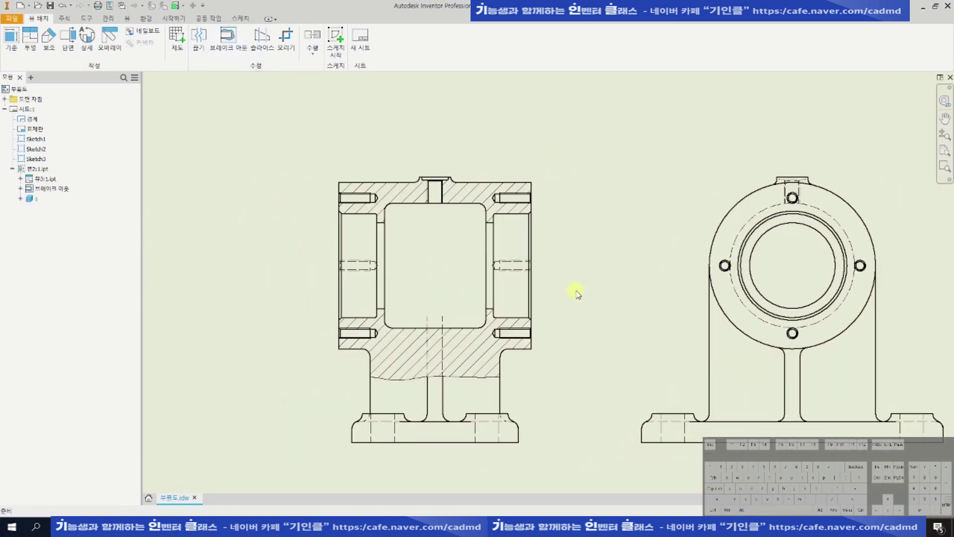
key("F3")
scroll(437, 346, "up", 2)
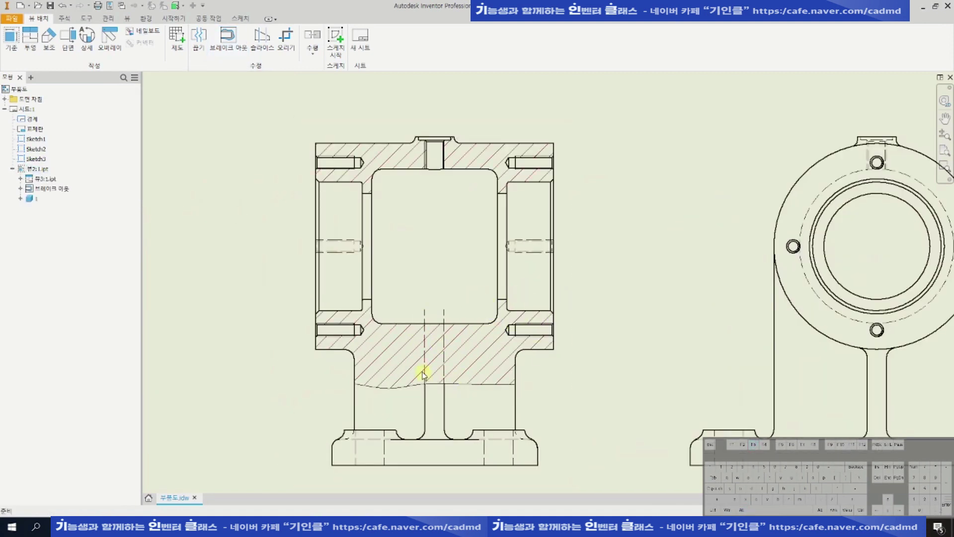
middle_click_drag(466, 396, 463, 389)
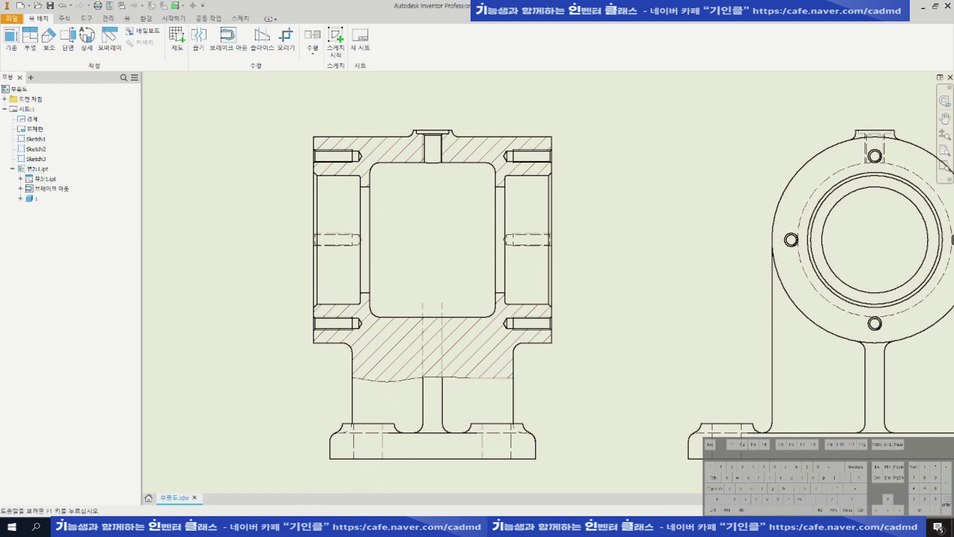
left_click(314, 526)
middle_click_drag(482, 357, 480, 351)
scroll(417, 399, "up", 3)
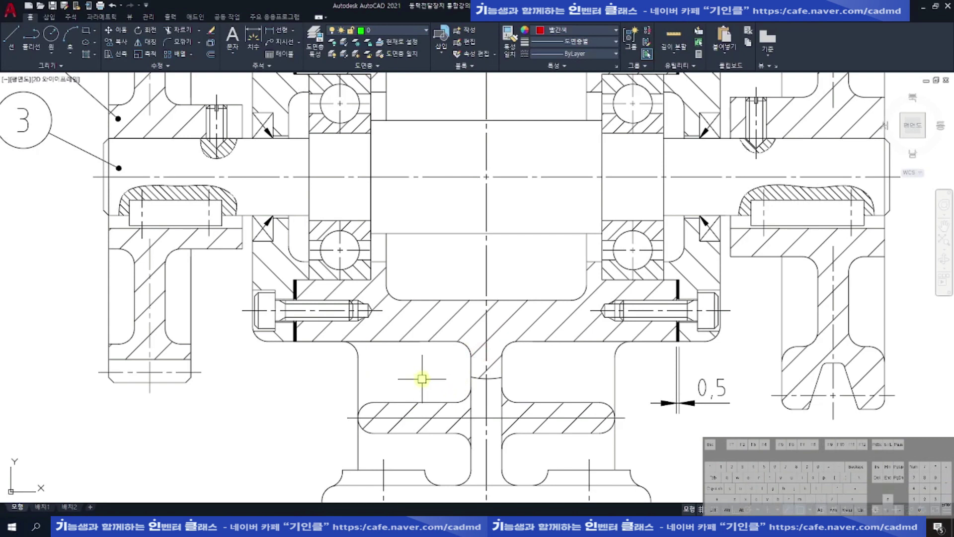
scroll(481, 380, "up", 3)
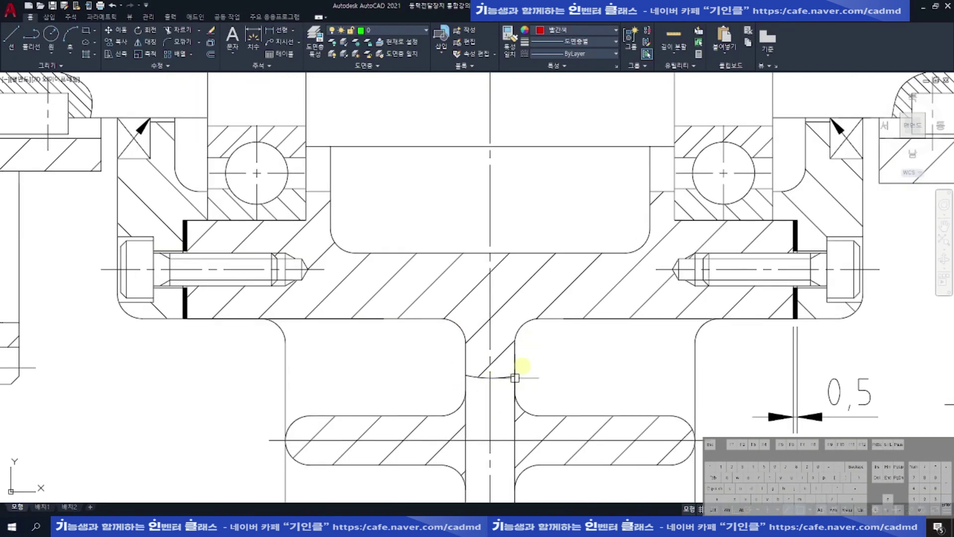
scroll(502, 368, "down", 3)
middle_click_drag(541, 378, 507, 383)
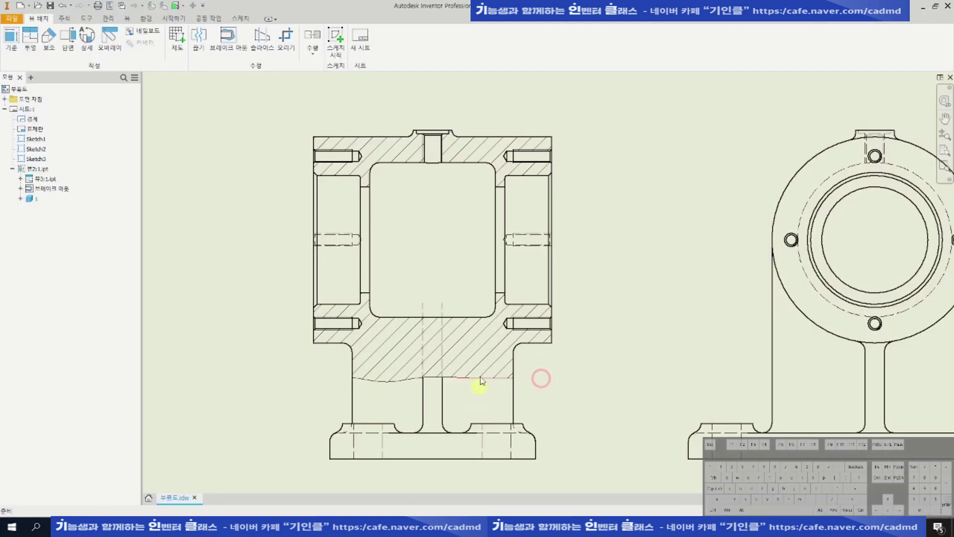
middle_click_drag(469, 352, 482, 343)
scroll(447, 338, "up", 1)
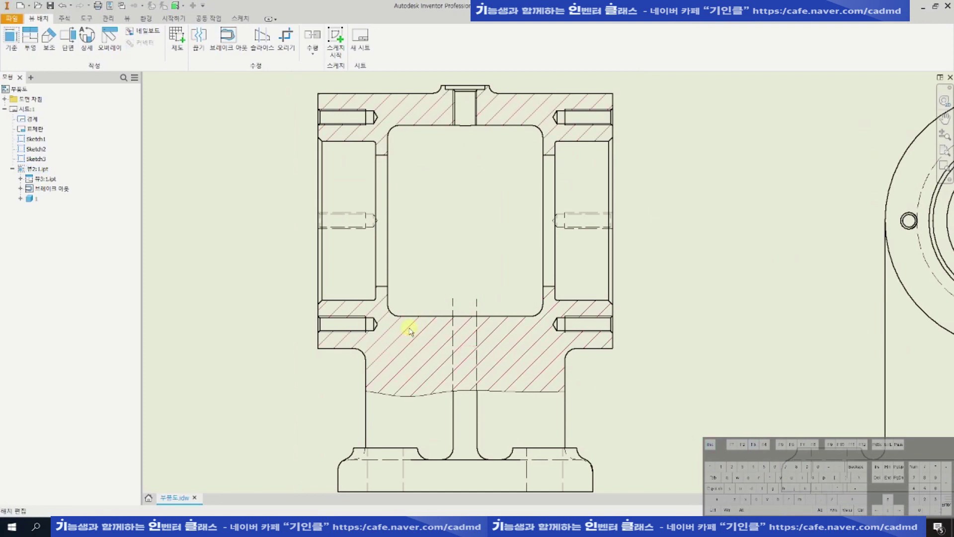
Hide the broken-out section's hatching and set the side view's style to hidden lines removed.
right_click(409, 331)
left_click(404, 380)
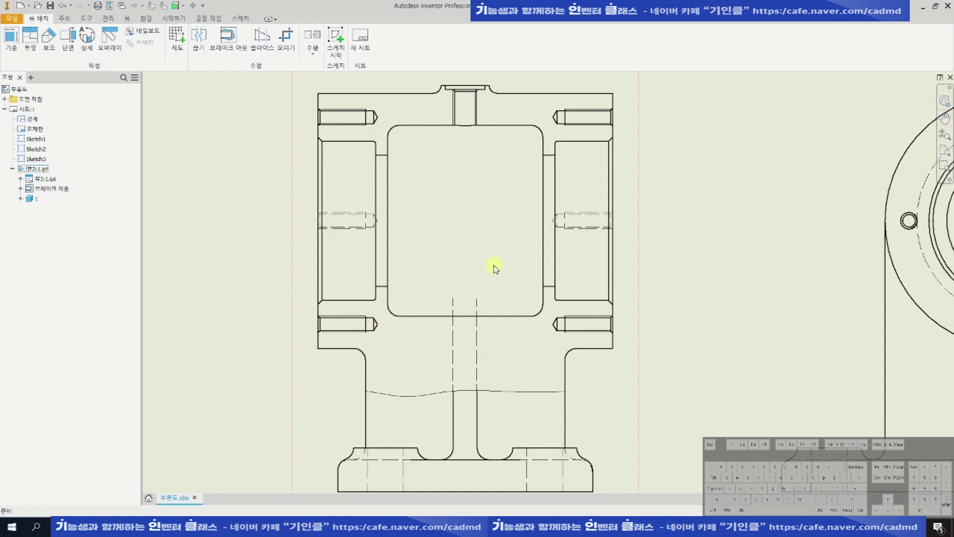
double_click(467, 253)
key("Escape")
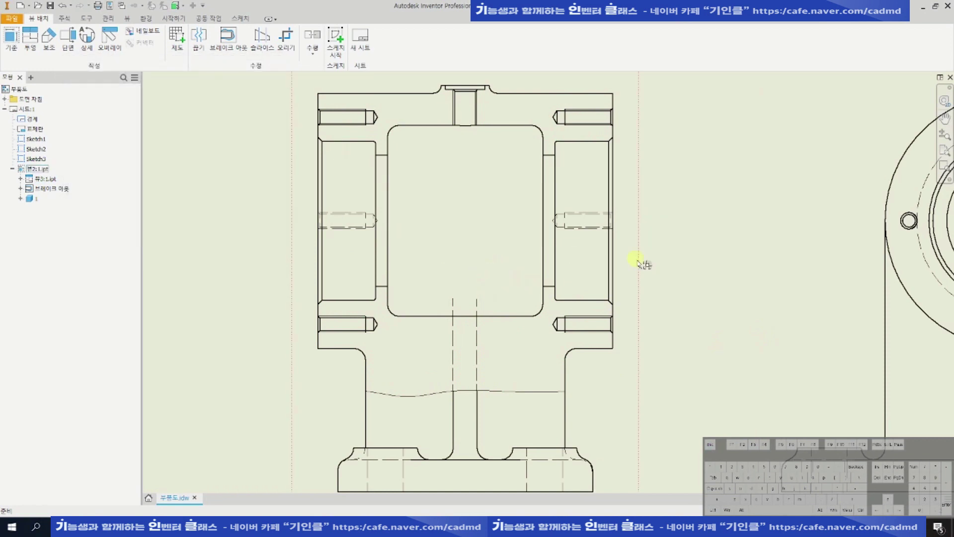
double_click(482, 243)
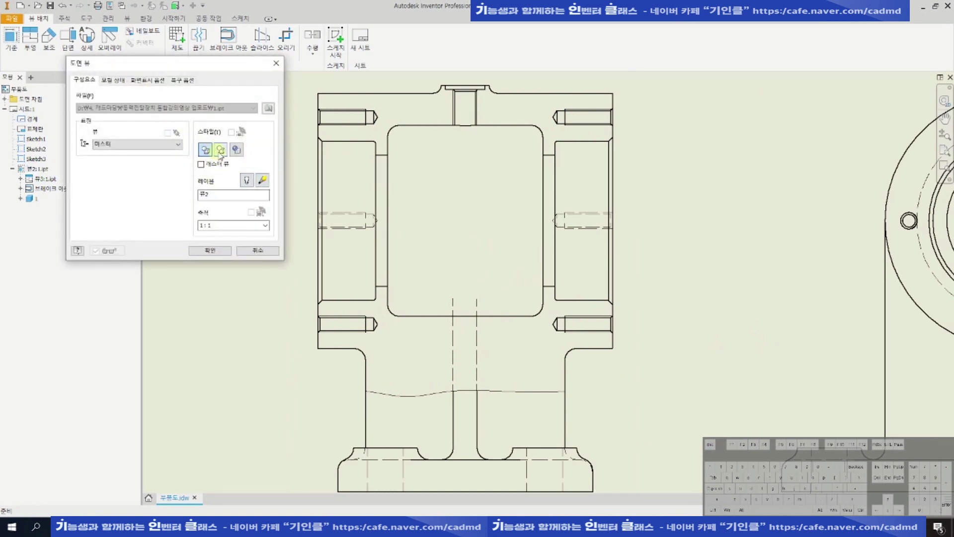
left_click(220, 150)
left_click(210, 250)
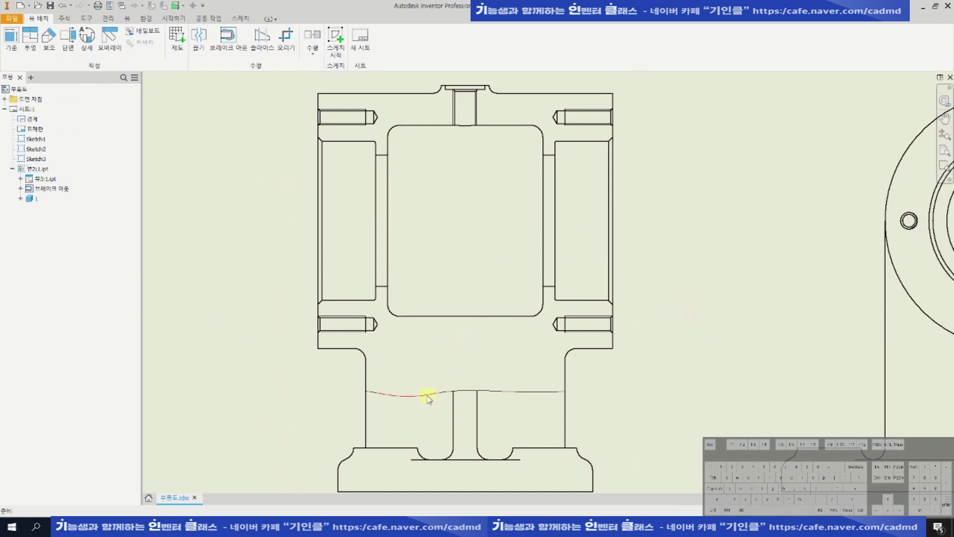
Turn off visibility of the wavy break line segments on both sides of the central rib, keeping the segment across the rib.
scroll(402, 404, "up", 3)
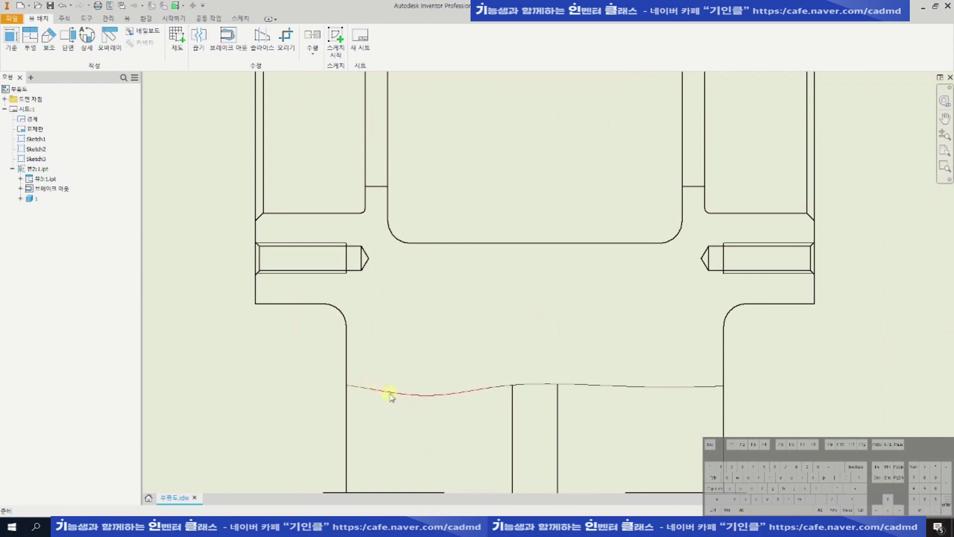
right_click(364, 390)
left_click(385, 420)
right_click(500, 390)
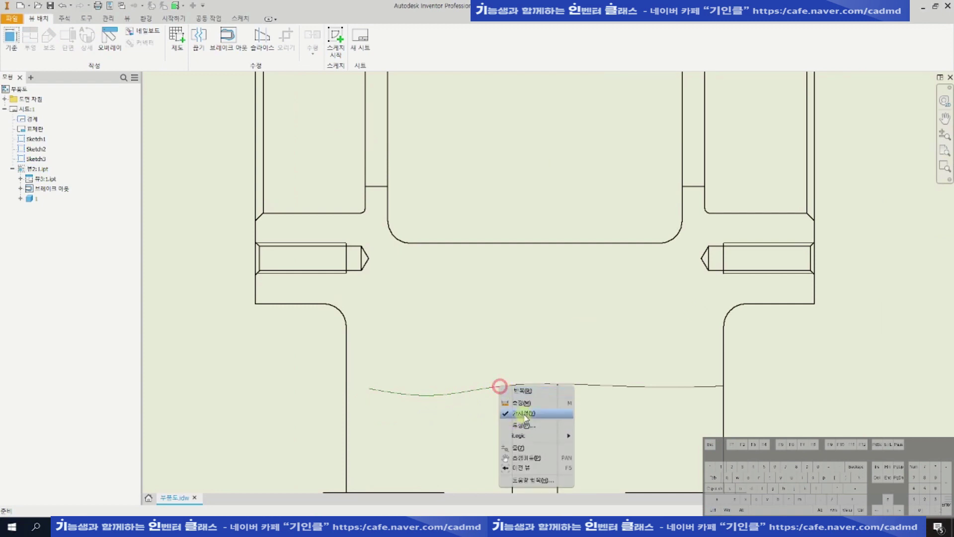
left_click(520, 414)
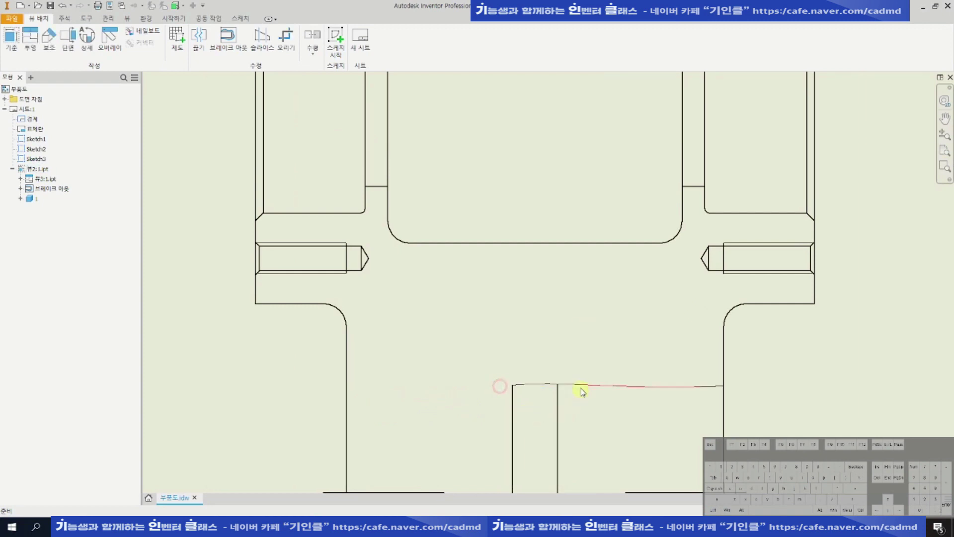
right_click(710, 385)
left_click(716, 415)
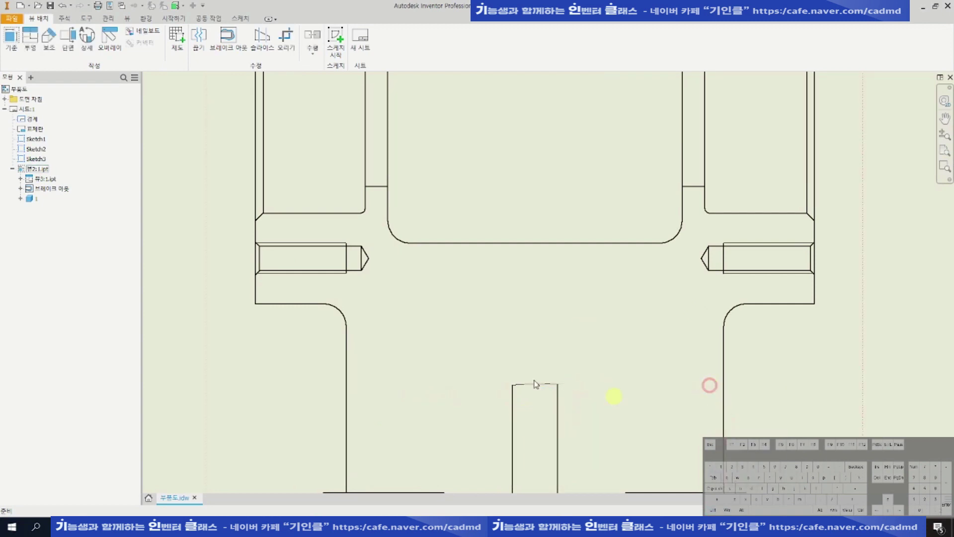
scroll(601, 385, "up", 3)
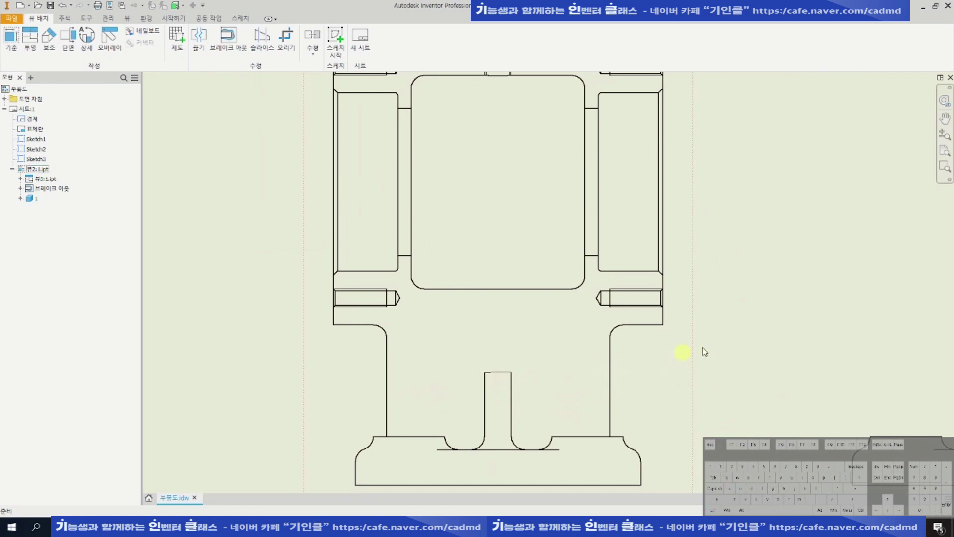
scroll(562, 346, "up", 3)
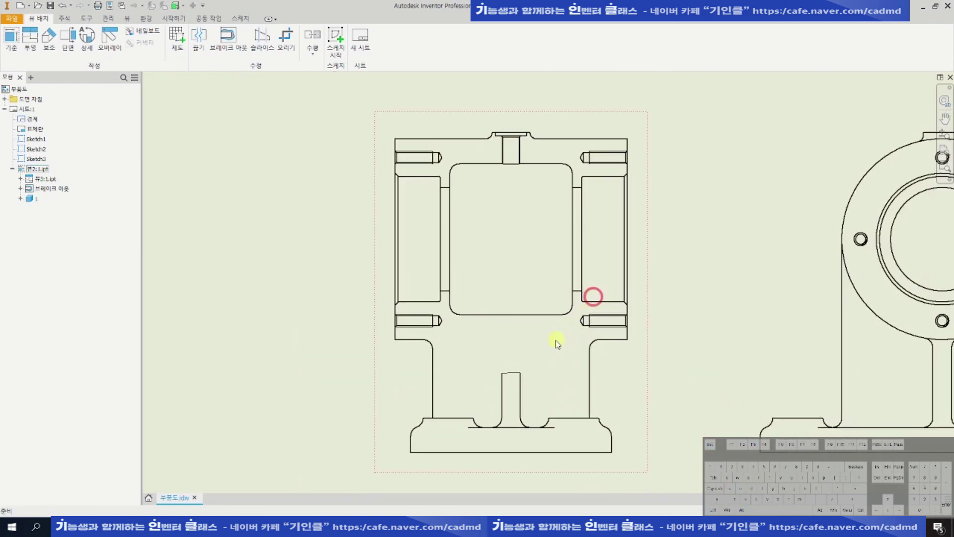
Start a sketch on the side view and project the lower housing corners, leg fillets and upper leg edges on both sides.
key("s")
key("space")
left_click(195, 41)
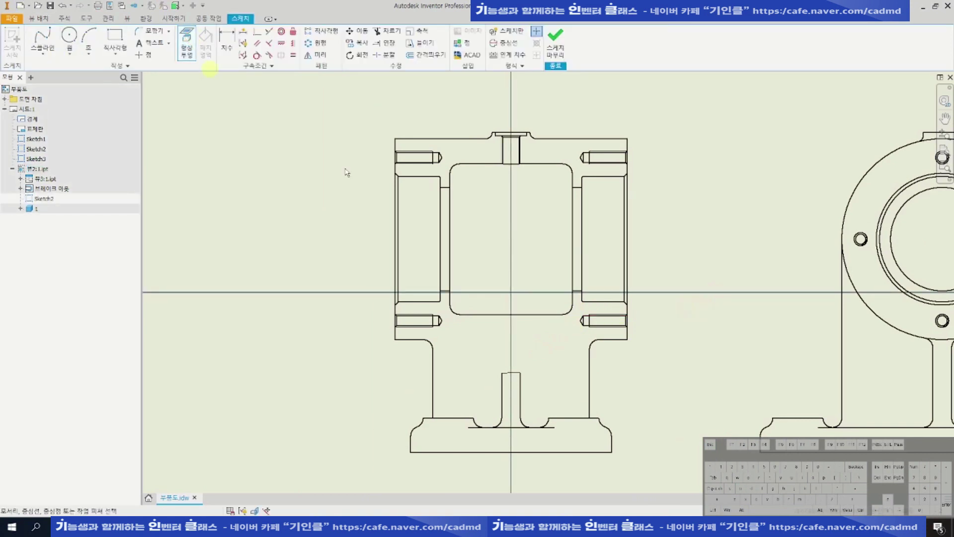
scroll(431, 346, "down", 3)
left_click(437, 359)
left_click_drag(849, 377, 703, 327)
middle_click_drag(779, 338, 751, 331)
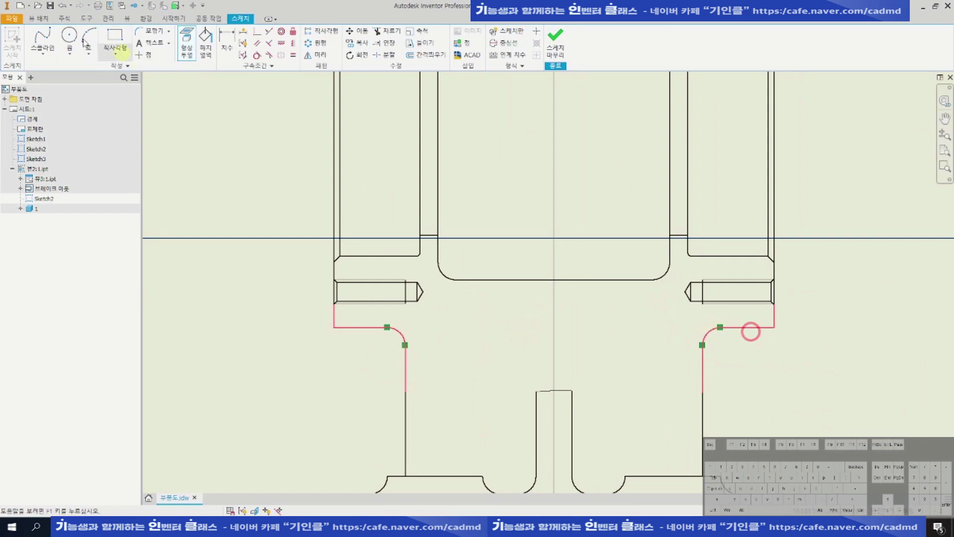
Draw a horizontal line from the left leg fillet toward the rib, and project the rib's sides and break line.
left_click(43, 53)
left_click(47, 64)
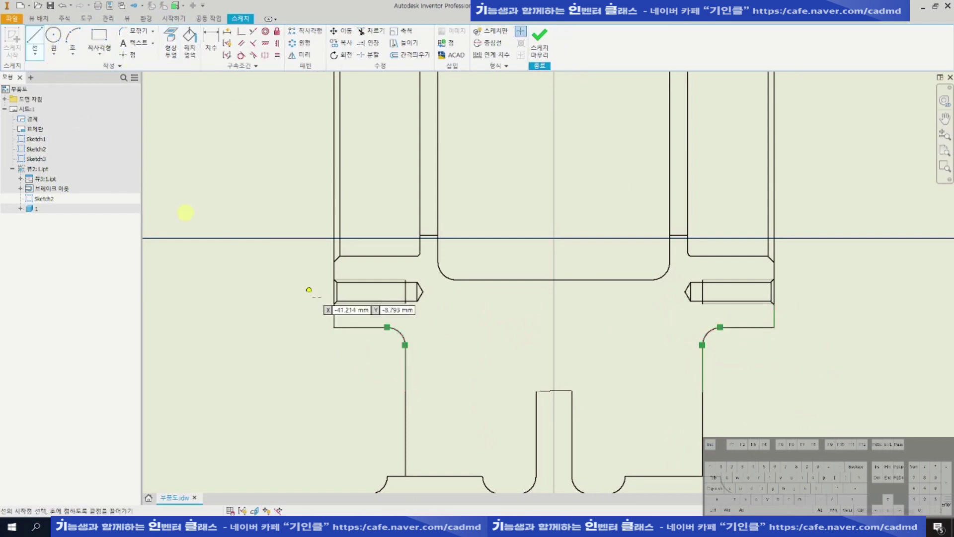
left_click(387, 327)
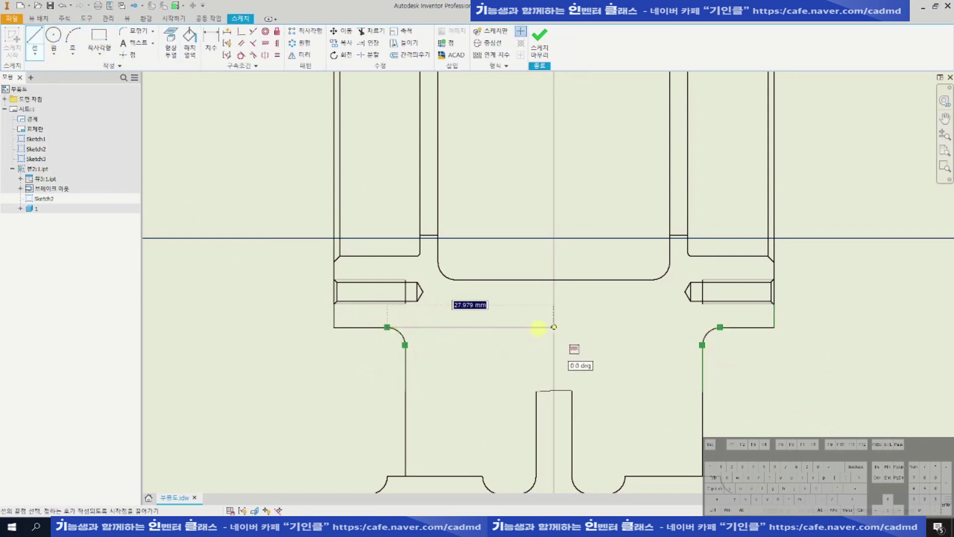
left_click(531, 328)
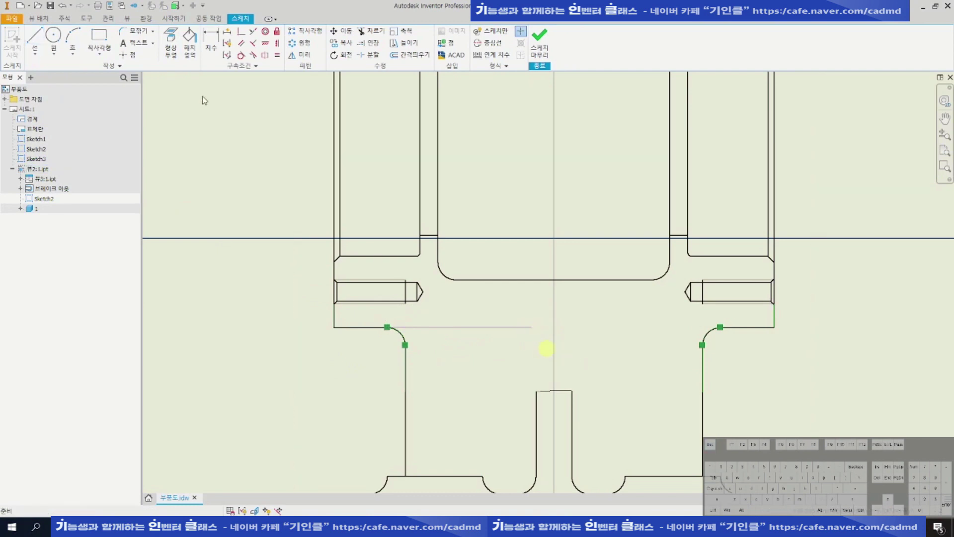
left_click(170, 42)
left_click_drag(610, 377, 507, 423)
Draw vertical lines about 13 mm up from both rib corners, plus a horizontal line from the right leg fillet to the rib.
left_click(35, 42)
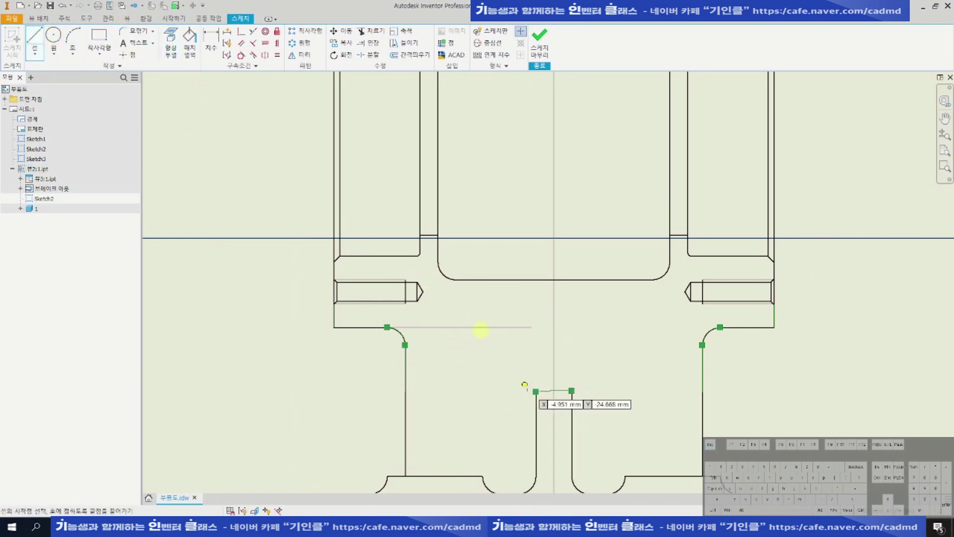
left_click(536, 391)
left_click(535, 314)
left_click(572, 391)
left_click(572, 314)
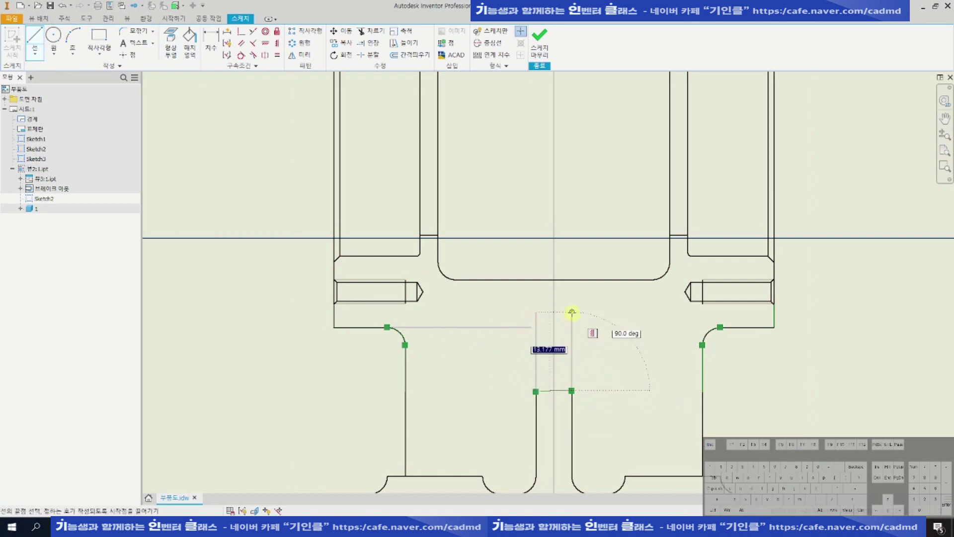
left_click(721, 327)
left_click(570, 327)
scroll(531, 330, "up", 3)
key("Escape")
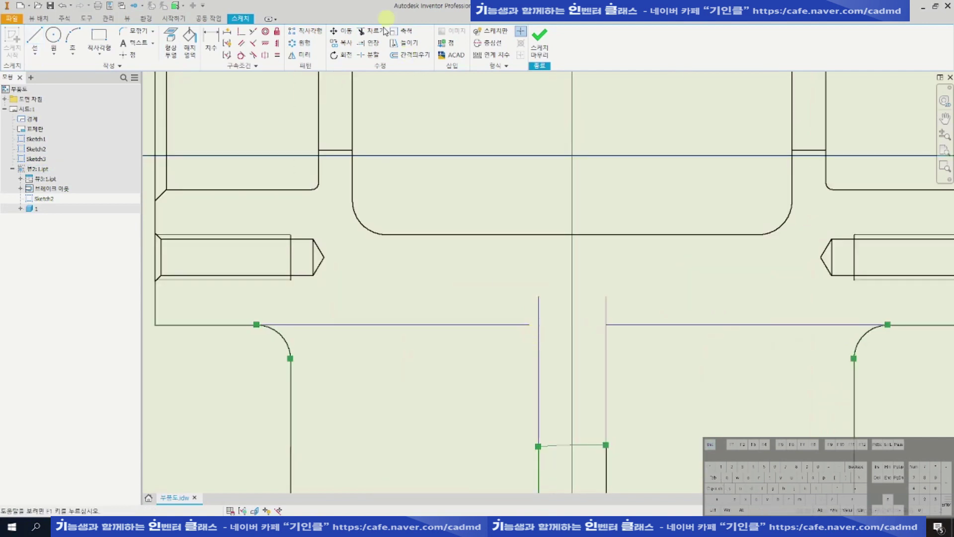
Extend the left horizontal line to the rib line and trim the vertical lines above it to leave clean corners.
left_click(368, 42)
left_click(498, 325)
key("x")
left_click_drag(508, 308, 641, 313)
scroll(622, 328, "down", 3)
middle_click_drag(622, 329, 560, 305)
left_click(561, 306)
key("F3")
scroll(514, 363, "up", 1)
key("Escape")
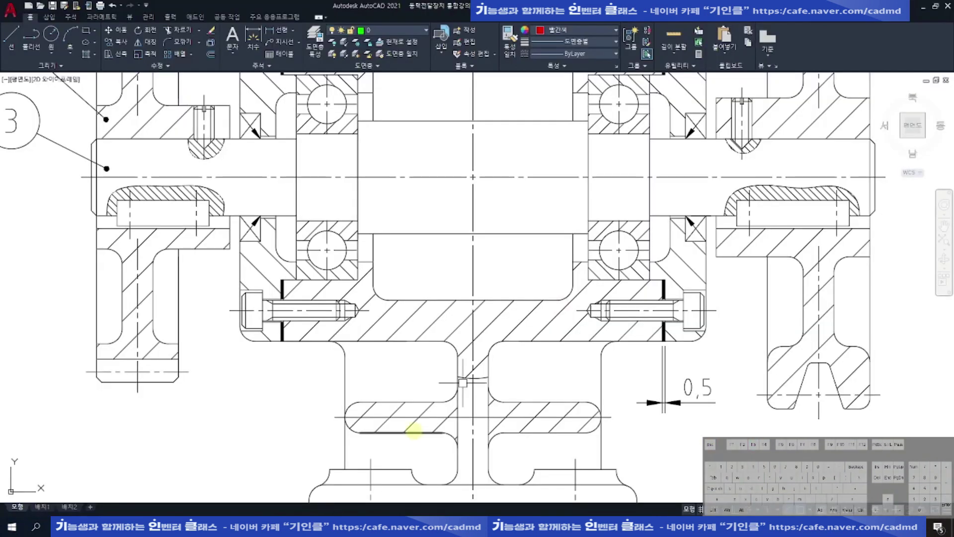
In the AutoCAD assembly drawing, check the radius of the fillet joining the housing underside to the central rib.
scroll(454, 363, "up", 3)
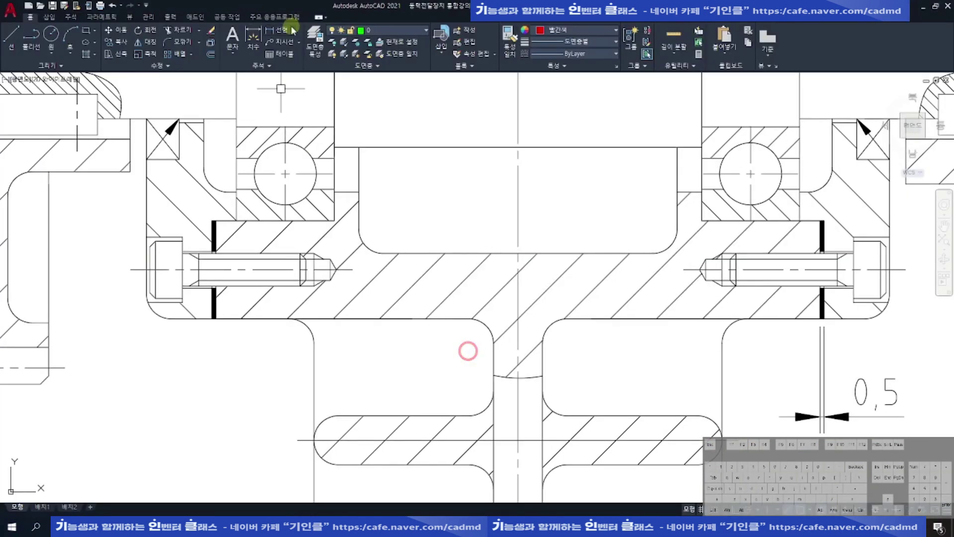
left_click(293, 31)
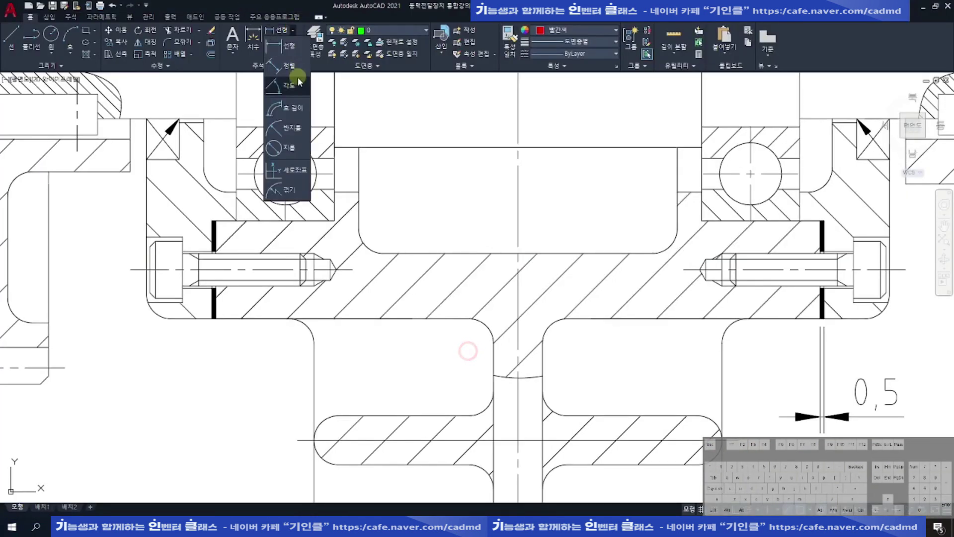
left_click(288, 128)
scroll(465, 333, "up", 3)
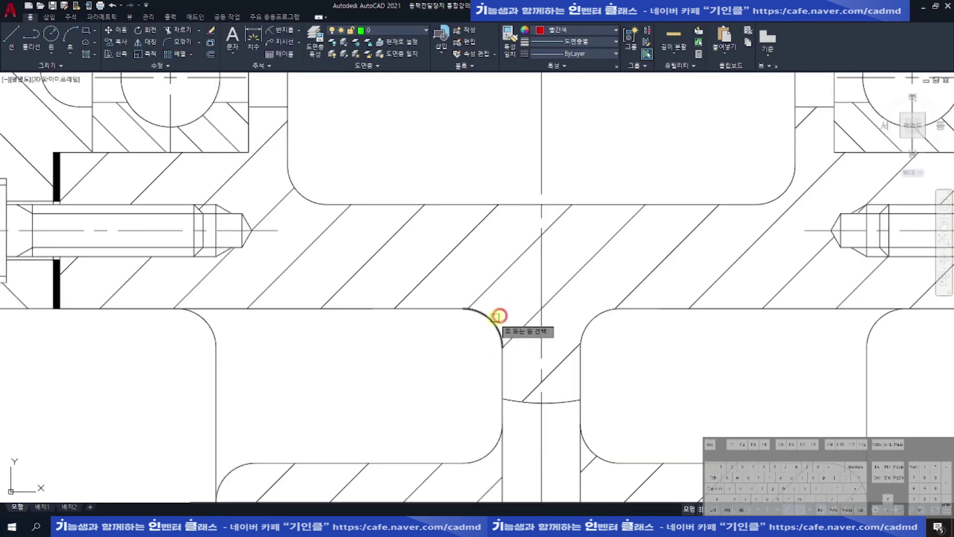
scroll(498, 315, "down", 3)
left_click(501, 299)
key("Escape")
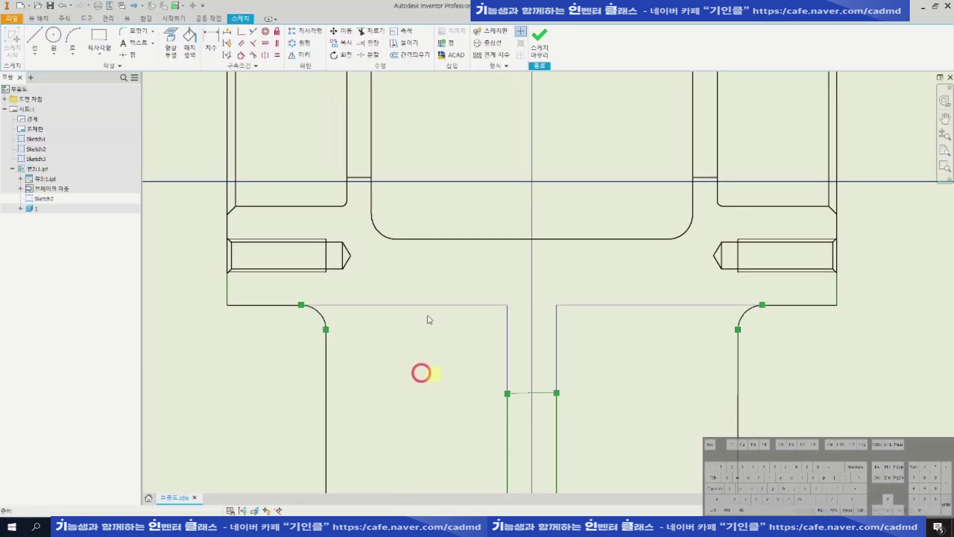
In Inventor, add 3 mm sketch fillets to both corners where the horizontal lines meet the rib lines.
key("f")
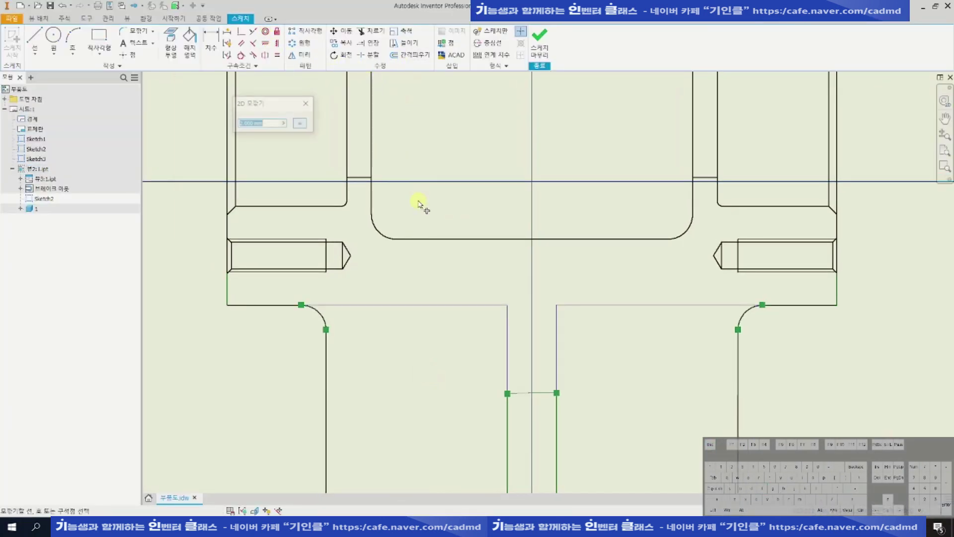
type("3")
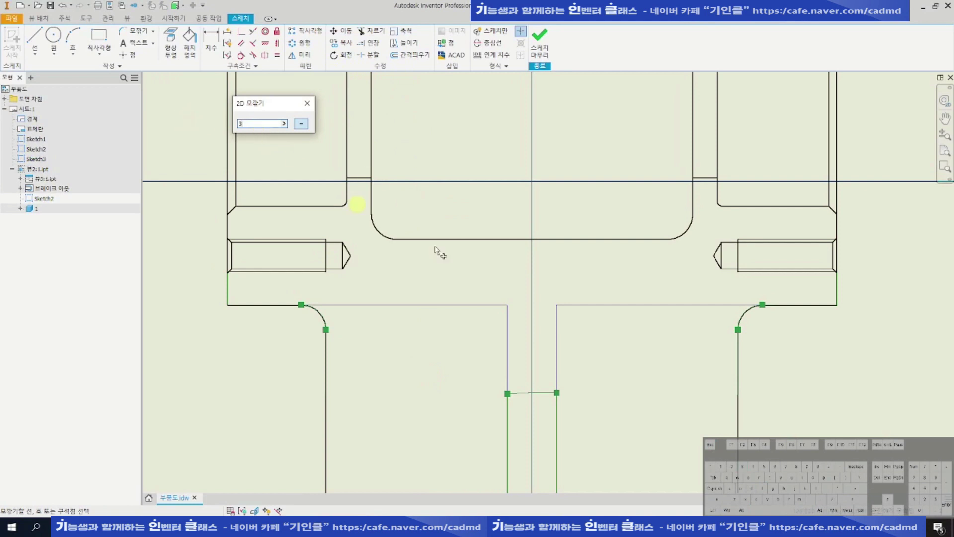
left_click(486, 304)
left_click(507, 329)
left_click(556, 320)
left_click(578, 306)
middle_click_drag(570, 345, 583, 326)
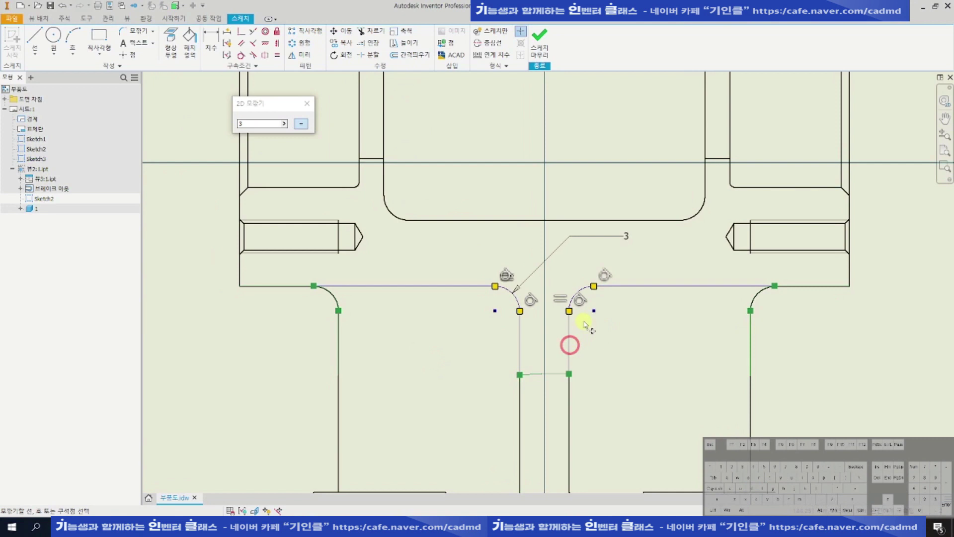
key("Escape")
Select the drawn rib lines, horizontal lines and fillets, and apply the By Layer (도면층별) line weight in their sketch properties.
left_click(434, 287)
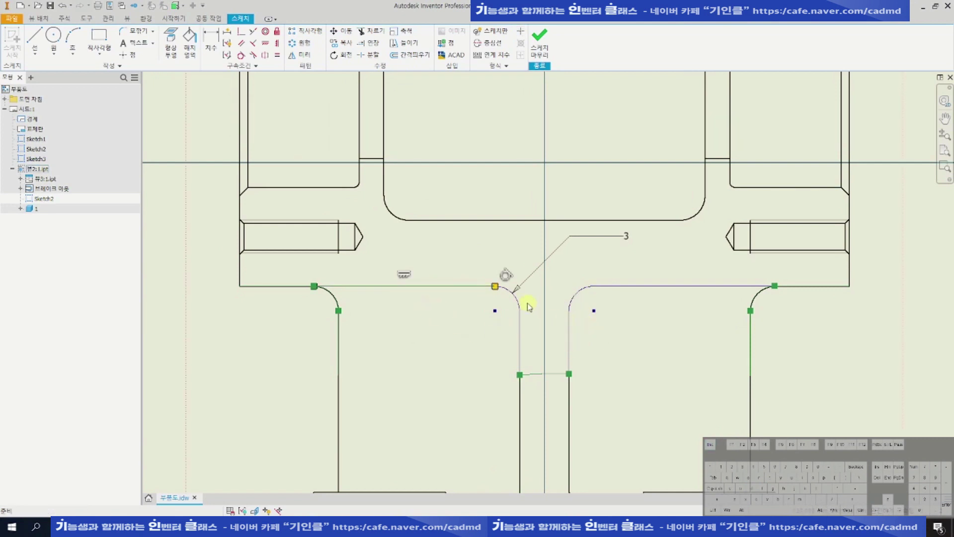
left_click(520, 302, "ctrl")
left_click(520, 339, "ctrl")
left_click(569, 334, "ctrl")
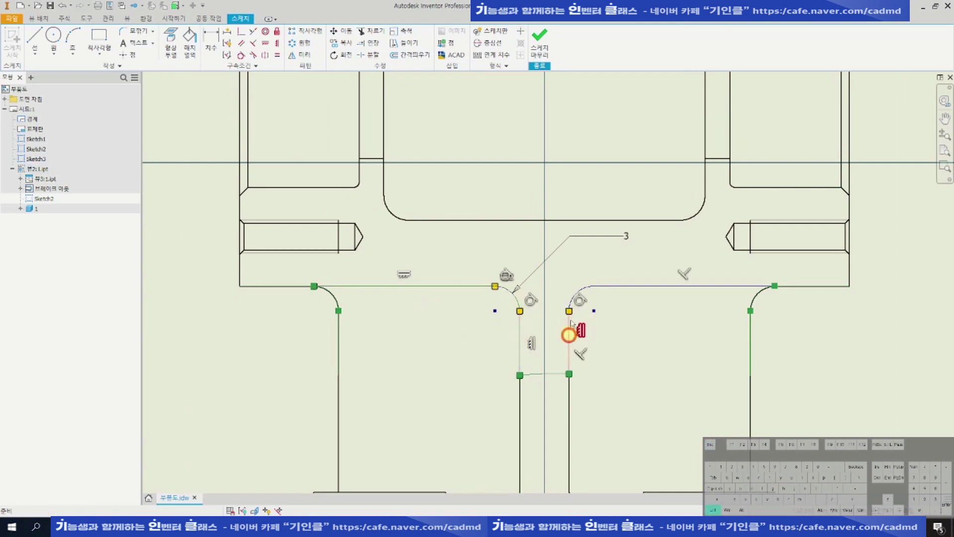
scroll(589, 288, "up", 3)
left_click(591, 291, "ctrl")
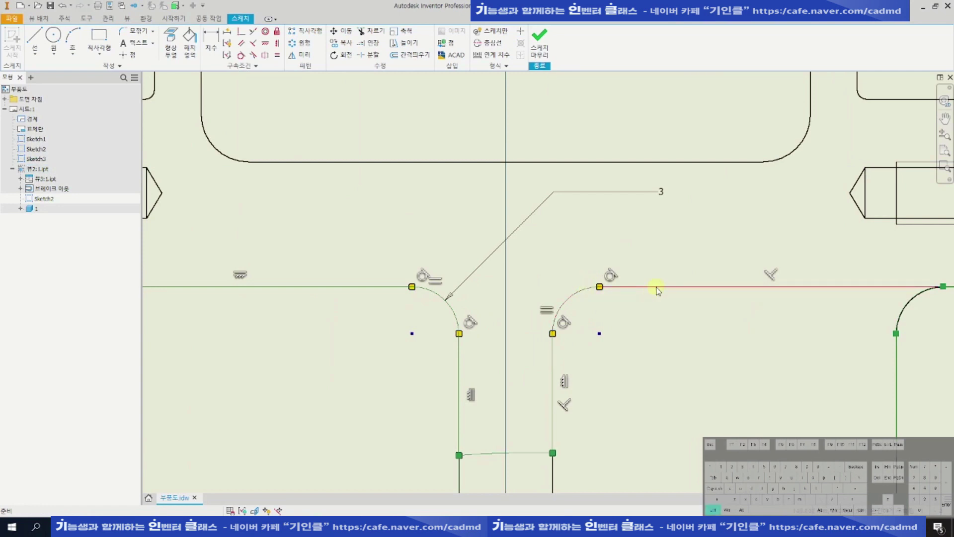
right_click(656, 289)
left_click(641, 479)
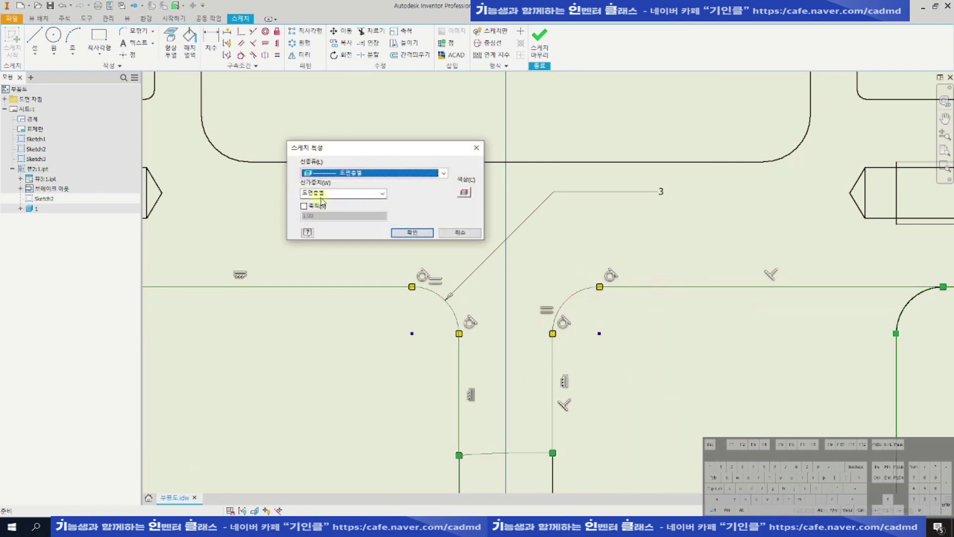
double_click(321, 194)
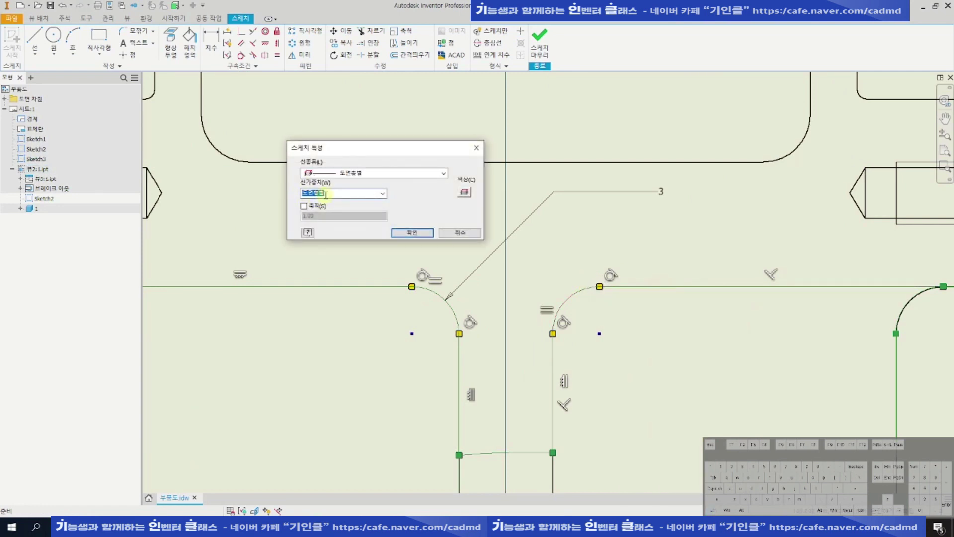
left_click(413, 233)
Project the geometry of the whole upper housing, including the bores, tapped holes and top boss, into the sketch.
scroll(485, 329, "down", 6)
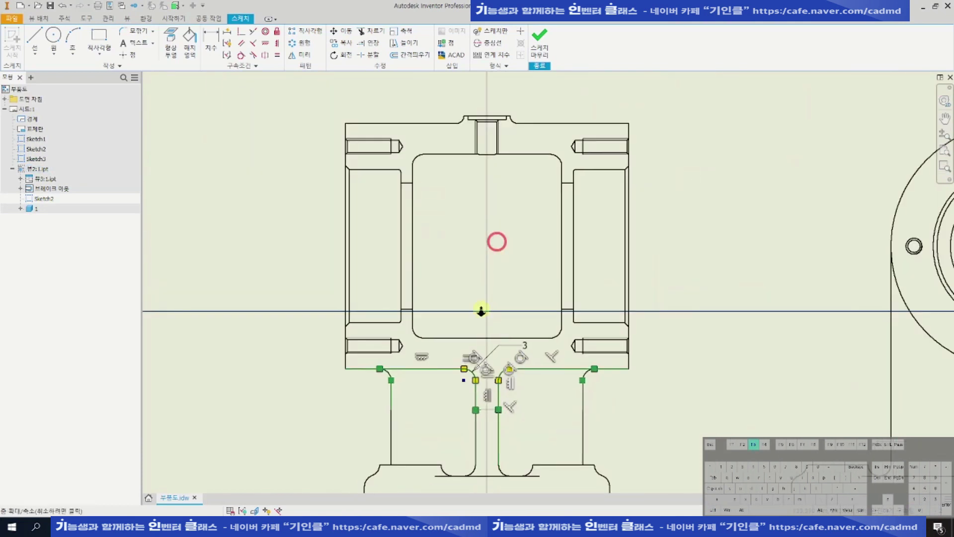
left_click(170, 43)
left_click_drag(655, 104, 284, 403)
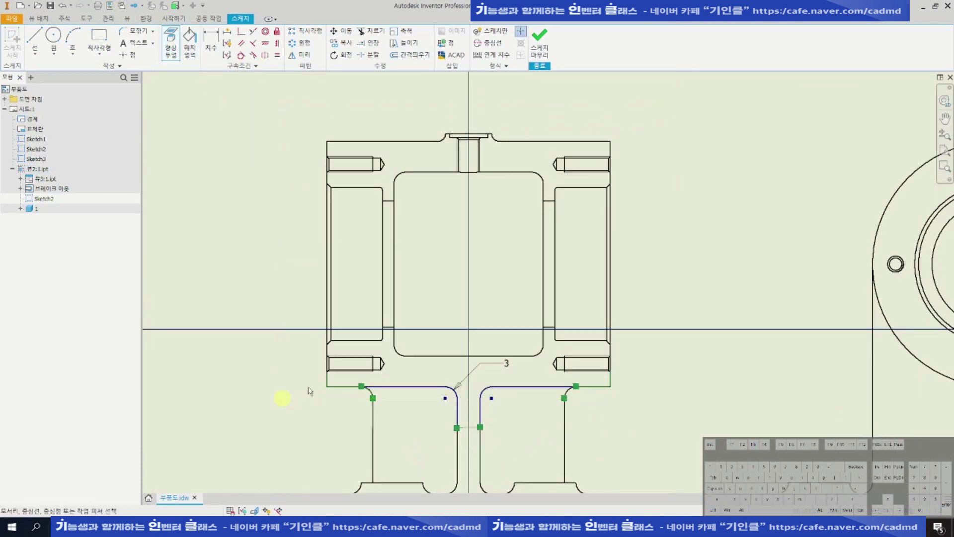
key("Escape")
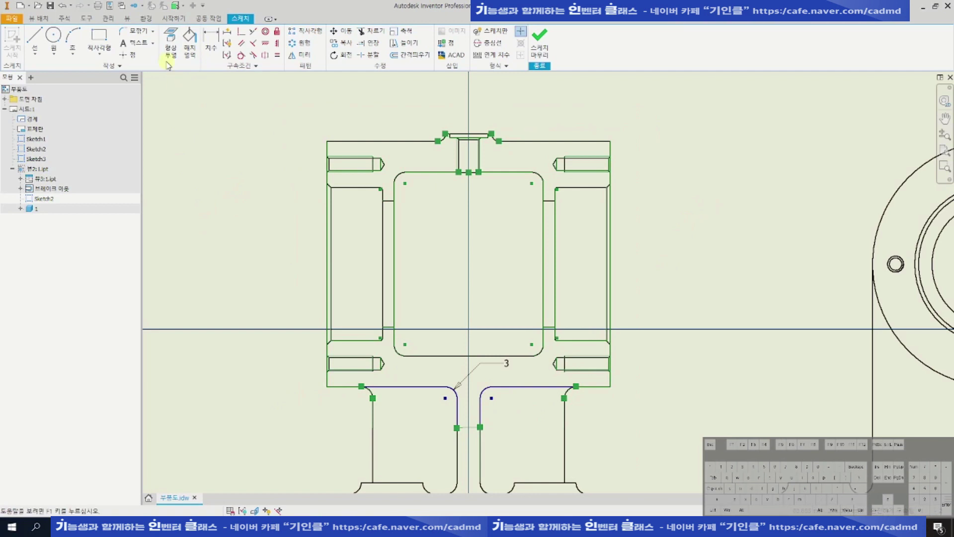
Hatch the cut regions of the upper housing and rib with ANSI 31 at 45° and scale 1.000, and finish the sketch.
left_click(190, 49)
left_click_drag(218, 78, 153, 77)
left_click(400, 159)
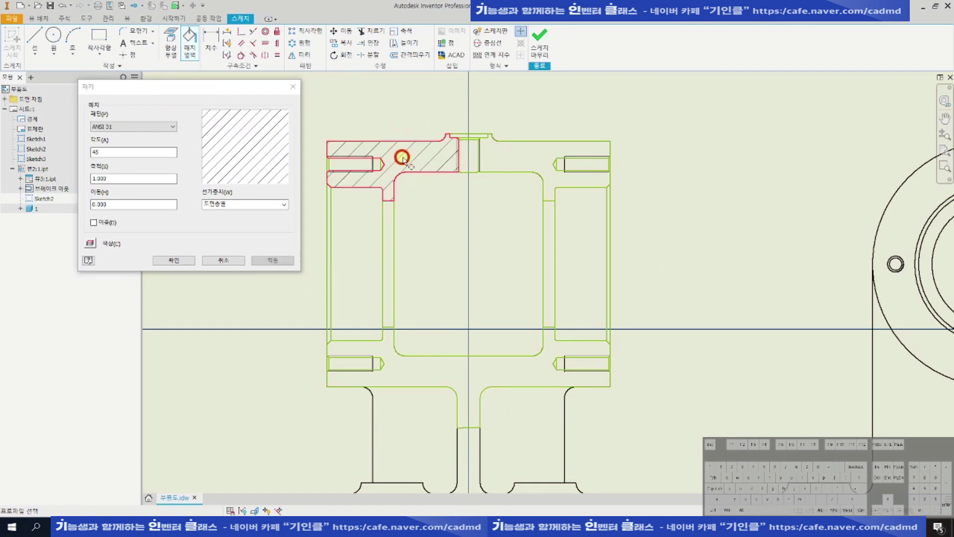
left_click(527, 162)
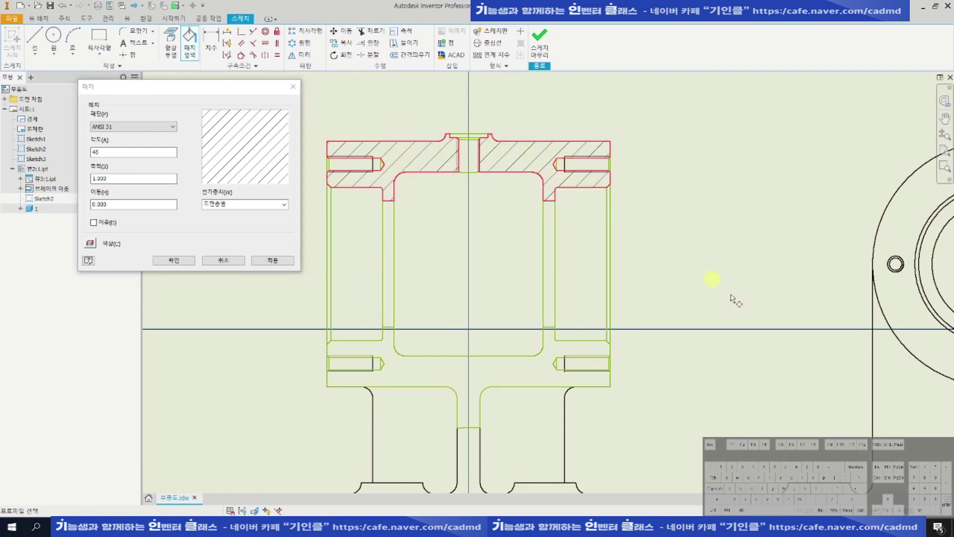
left_click(465, 379)
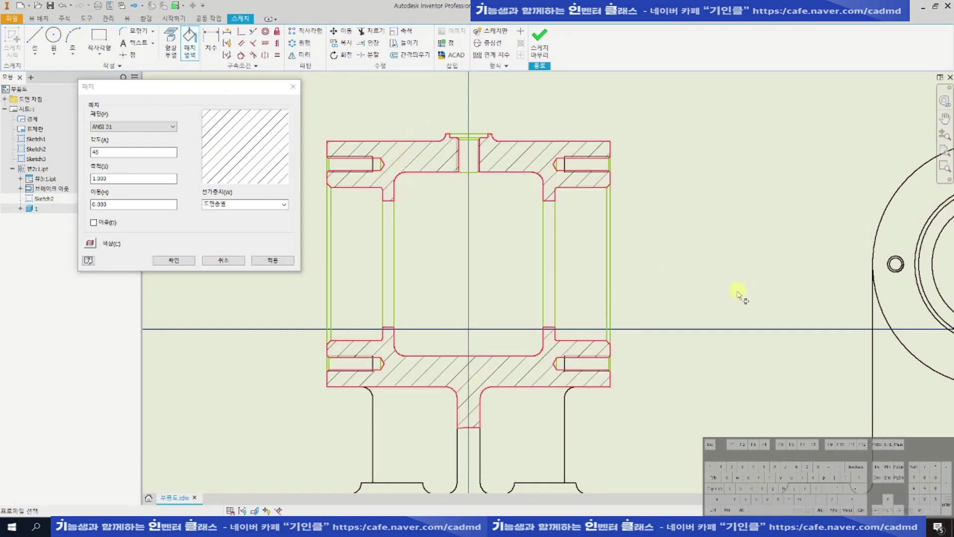
left_click(174, 260)
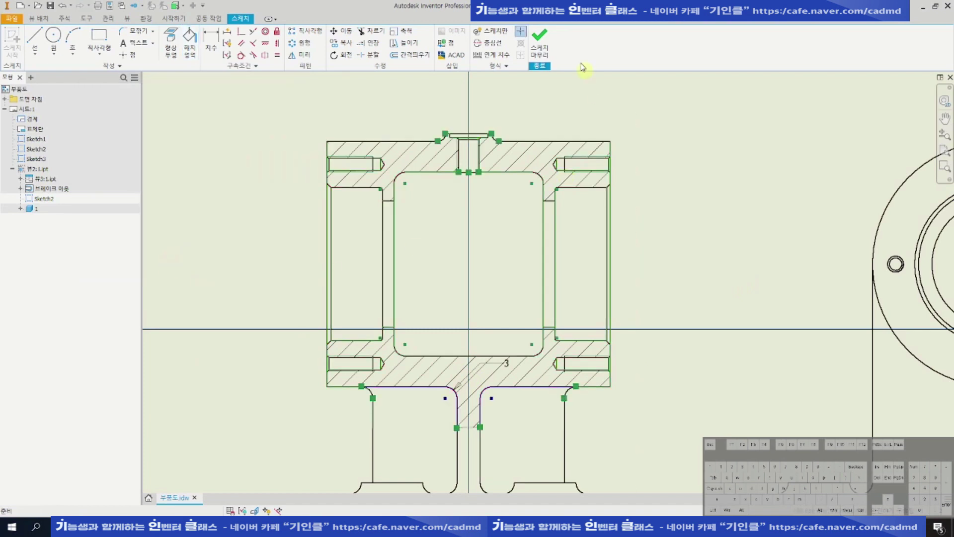
left_click(544, 48)
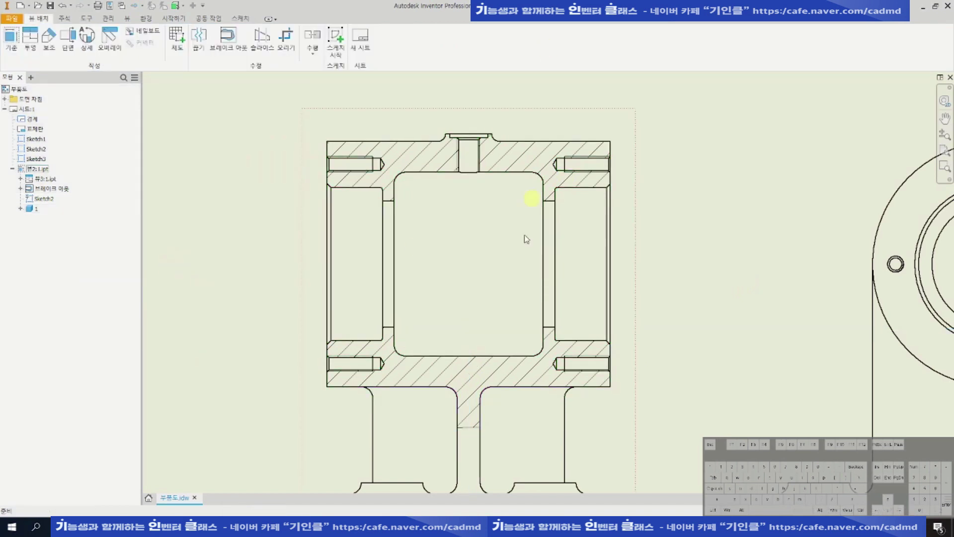
Set the sectioned housing view's style to show hidden lines.
scroll(471, 278, "up", 3)
scroll(546, 281, "down", 3)
key("alt+F2")
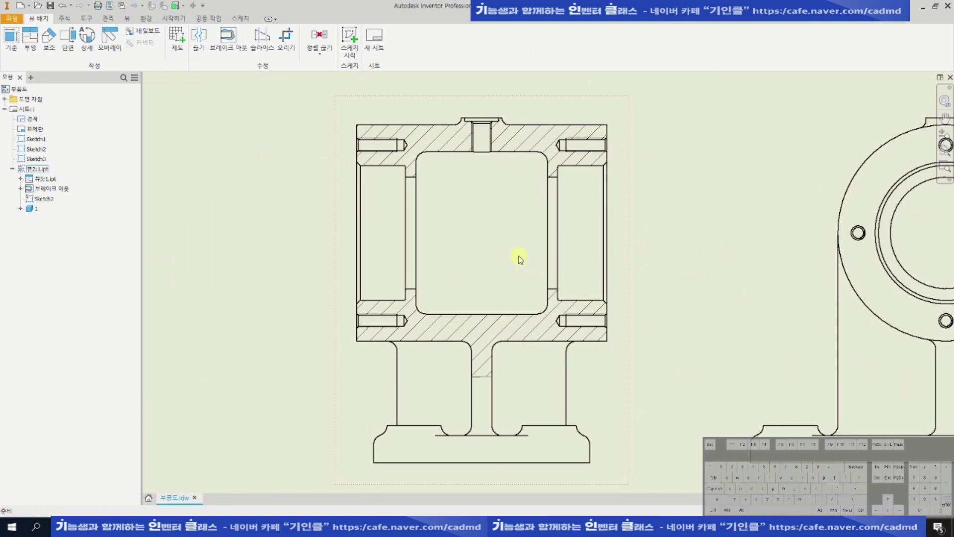
double_click(509, 259)
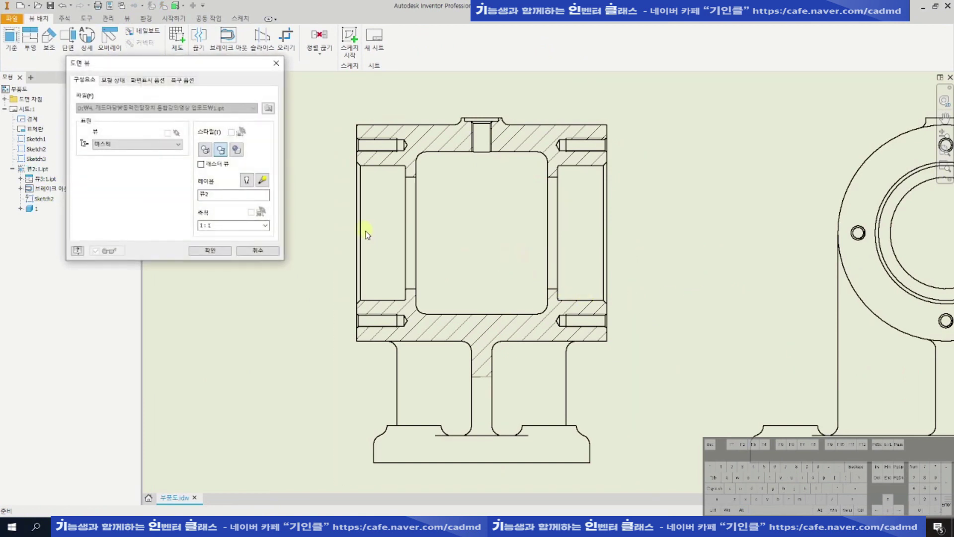
left_click(205, 151)
left_click(214, 251)
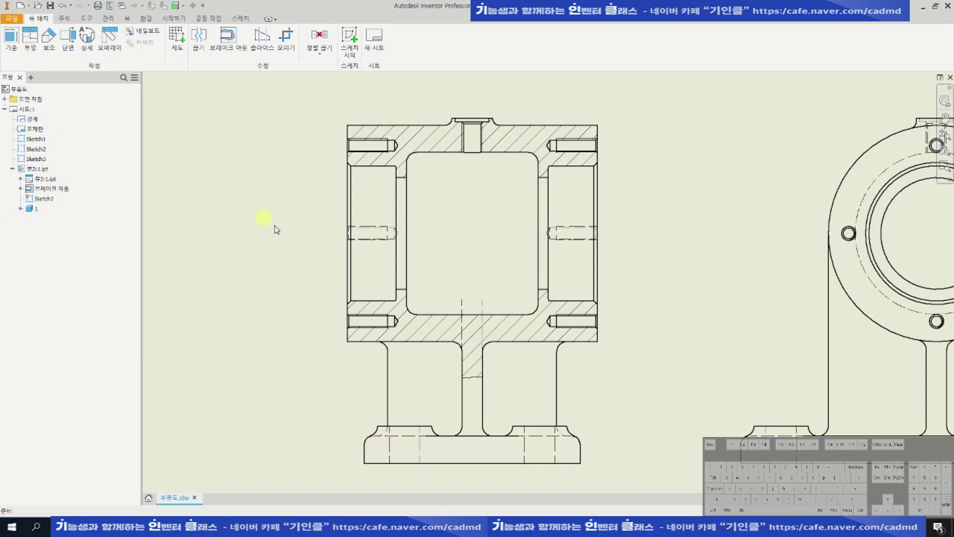
Try to add centerline bisectors to the two upper tapped side holes of the sectioned view.
left_click(66, 19)
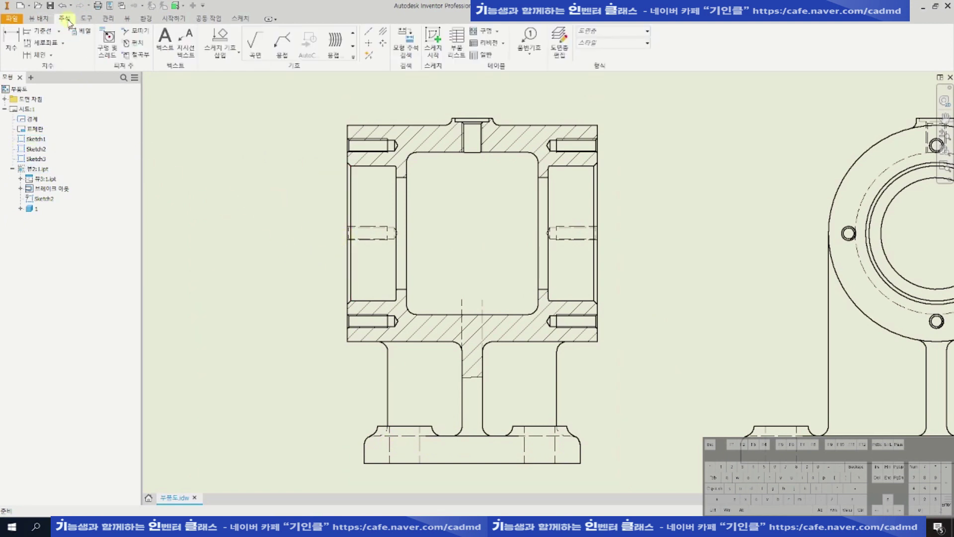
left_click(384, 35)
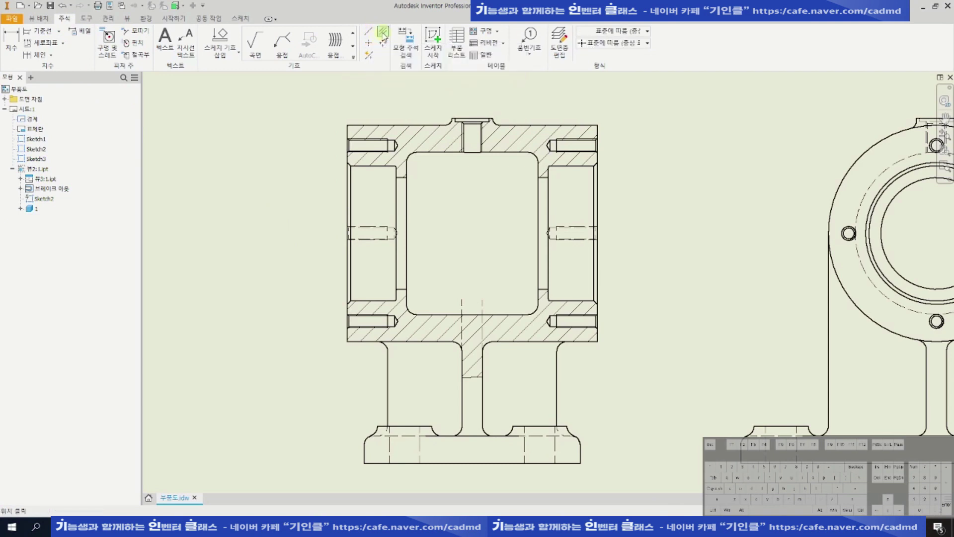
scroll(394, 139, "up", 3)
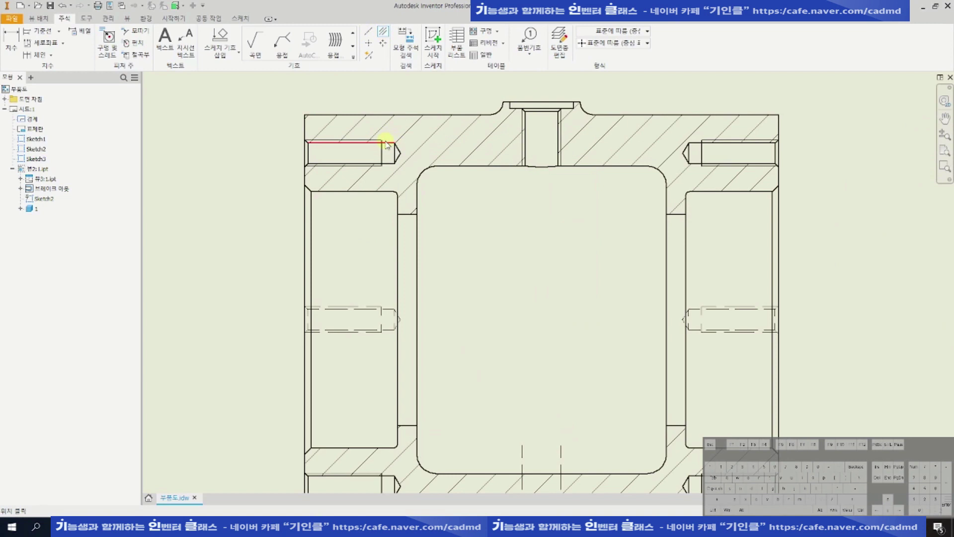
left_click(388, 161)
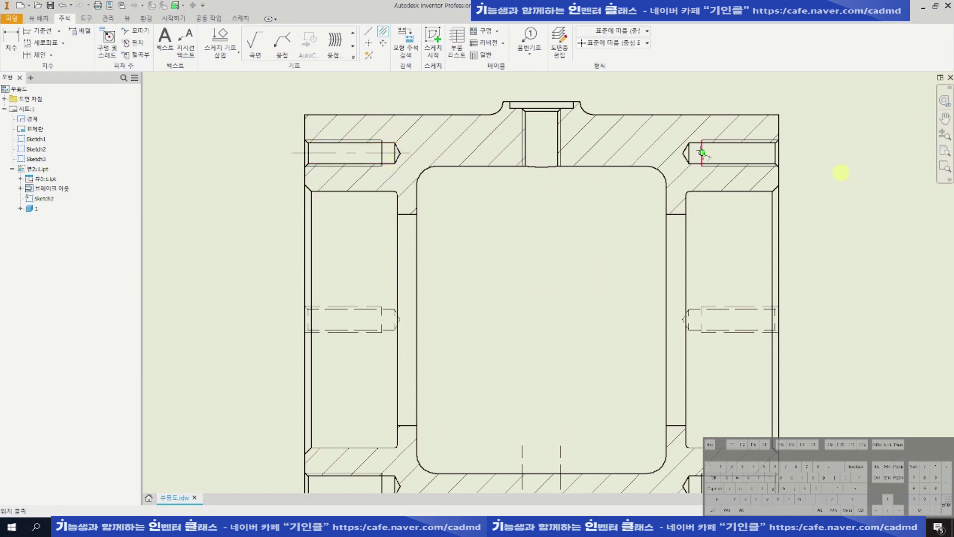
left_click(713, 164)
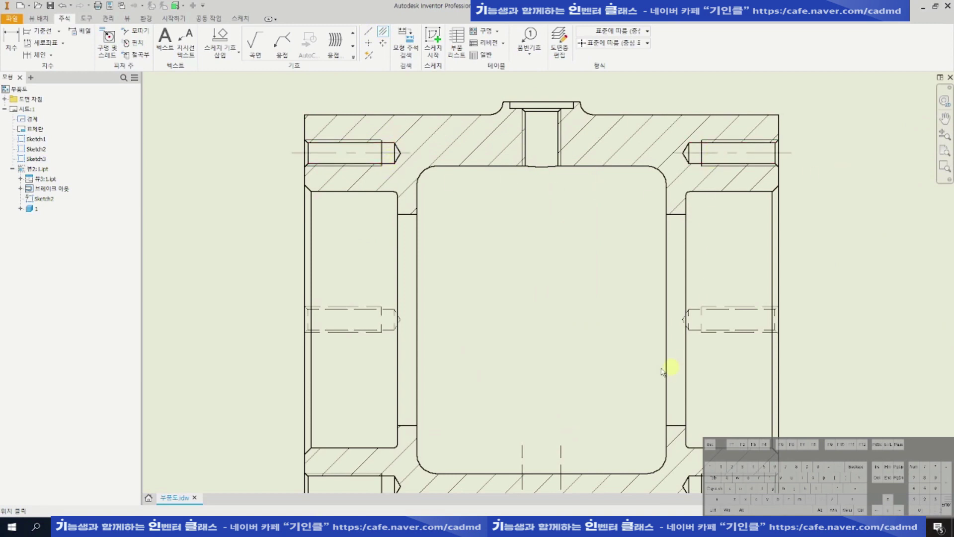
Try to bisect the lower tapped hole on the housing's right side, first between its inner lines and again between its thread lines.
scroll(666, 368, "down", 3)
scroll(710, 379, "up", 5)
left_click(703, 367)
left_click(701, 409)
key("ctrl+z")
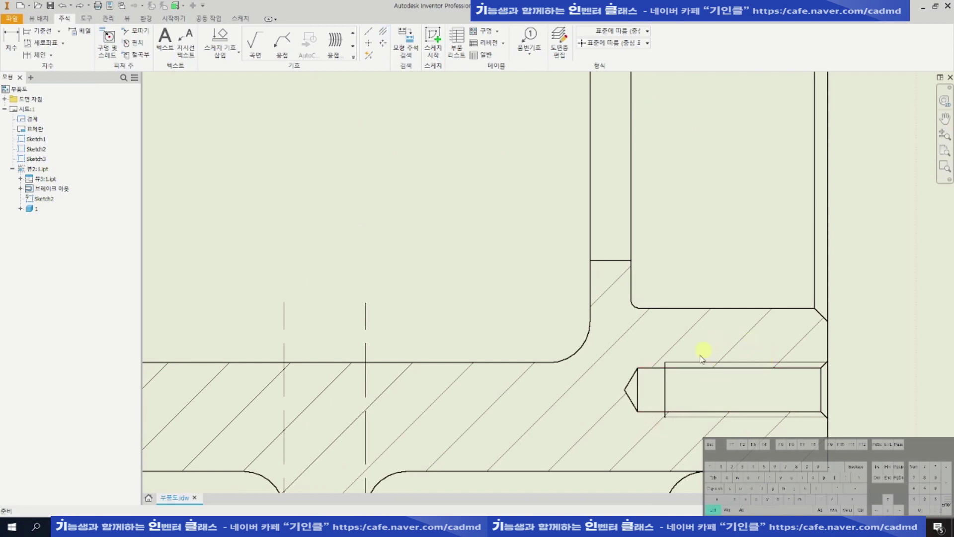
left_click(385, 33)
left_click(728, 362)
left_click(716, 416)
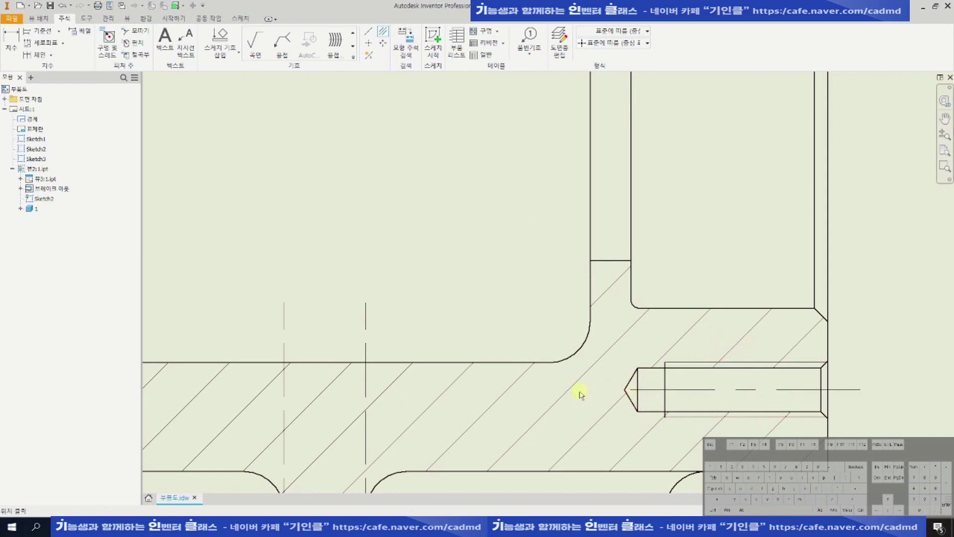
key("Escape")
Add centerline bisectors to the four tapped side holes of the sectioned housing, picking the inner hole lines.
left_click(382, 35)
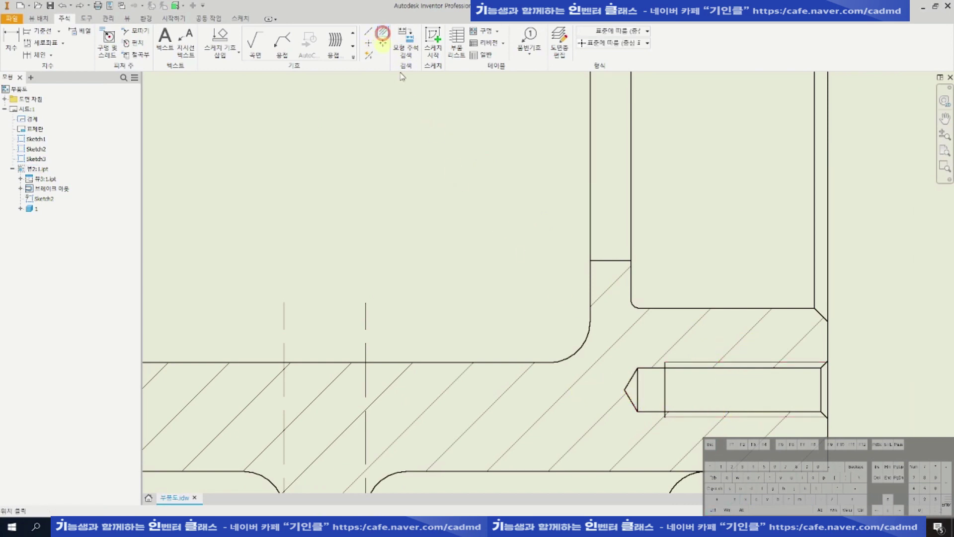
left_click(705, 368)
left_click(694, 412)
scroll(742, 394, "down", 3)
mouse_move(442, 396)
middle_mouse_down()
mouse_move(562, 393)
mouse_move(533, 267)
mouse_move(519, 292)
middle_mouse_up()
left_click(417, 369)
left_click(423, 393)
scroll(464, 330, "down", 3)
scroll(497, 338, "down", 3)
scroll(596, 129, "up", 5)
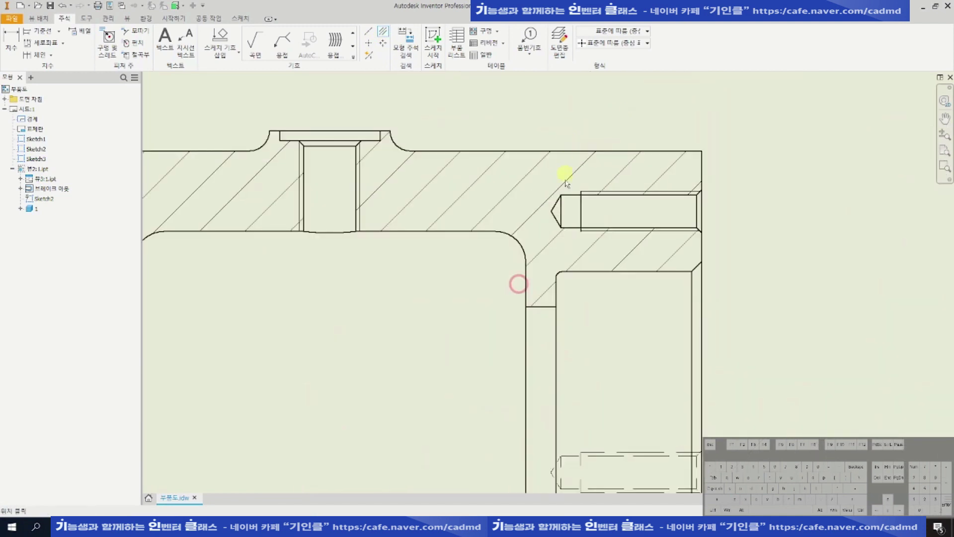
left_click(576, 229)
Add a centerline bisector to the vertical tapped hole in the top boss.
scroll(389, 187, "down", 2)
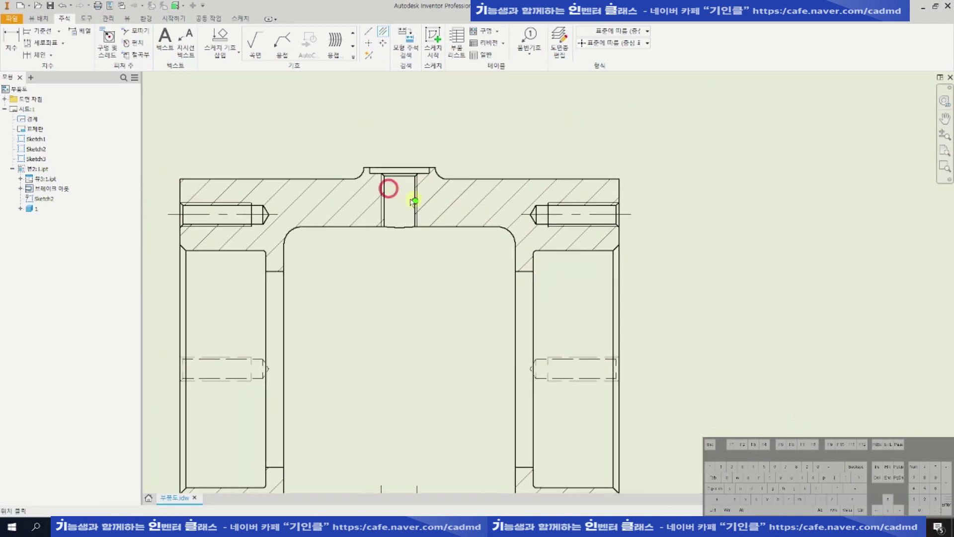
scroll(388, 187, "up", 2)
left_click(396, 201)
left_click(454, 206)
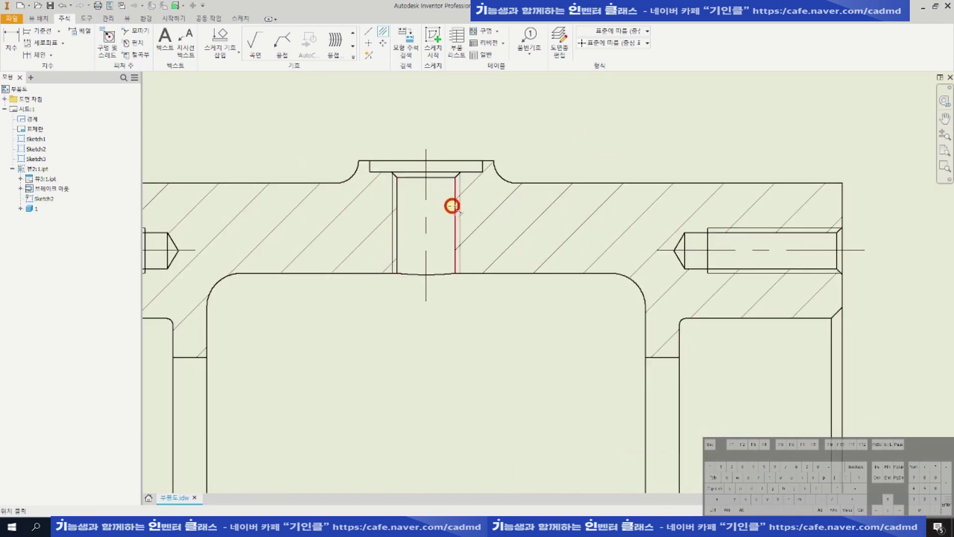
Add centerline bisectors between the hidden lines of both mounting holes in the housing base.
scroll(445, 177, "down", 5)
middle_click_drag(466, 352, 468, 308)
scroll(425, 332, "up", 3)
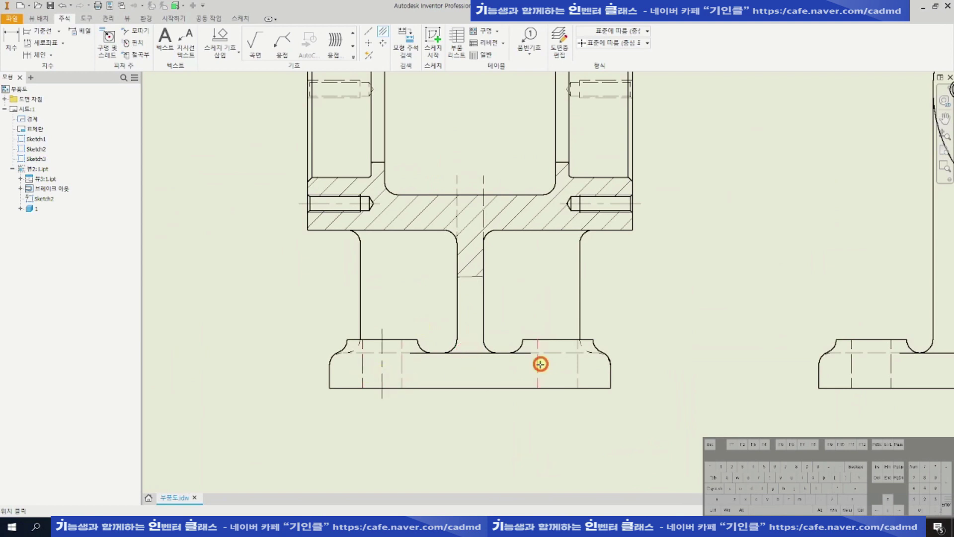
scroll(566, 338, "down", 5)
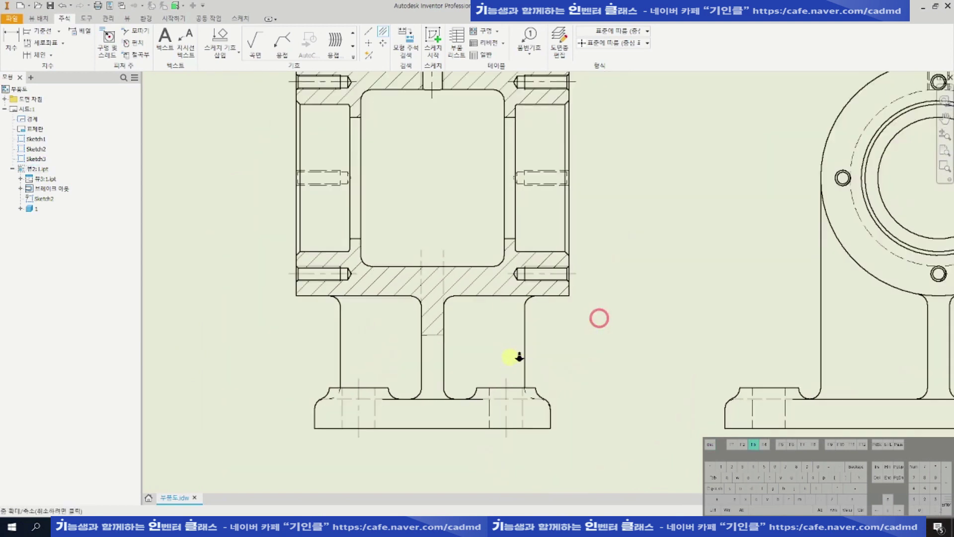
scroll(478, 278, "up", 3)
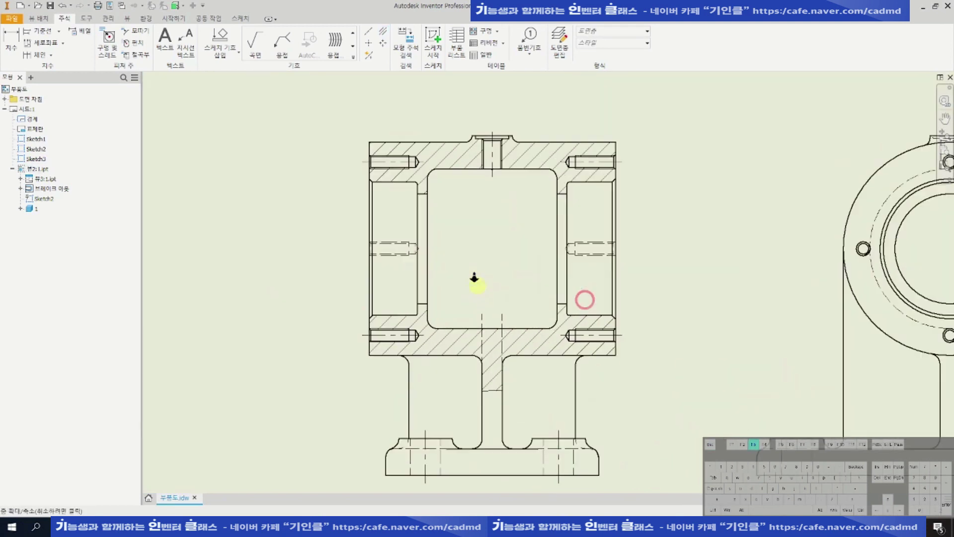
Draw a horizontal centerline through the bores, from the midpoint of the left face edge to that of the right face edge.
left_click(370, 33)
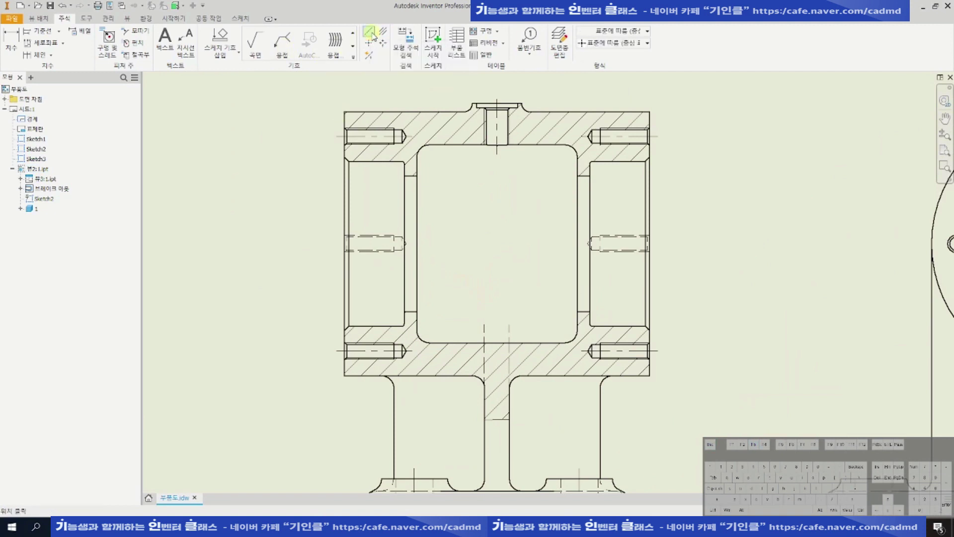
scroll(343, 233, "up", 3)
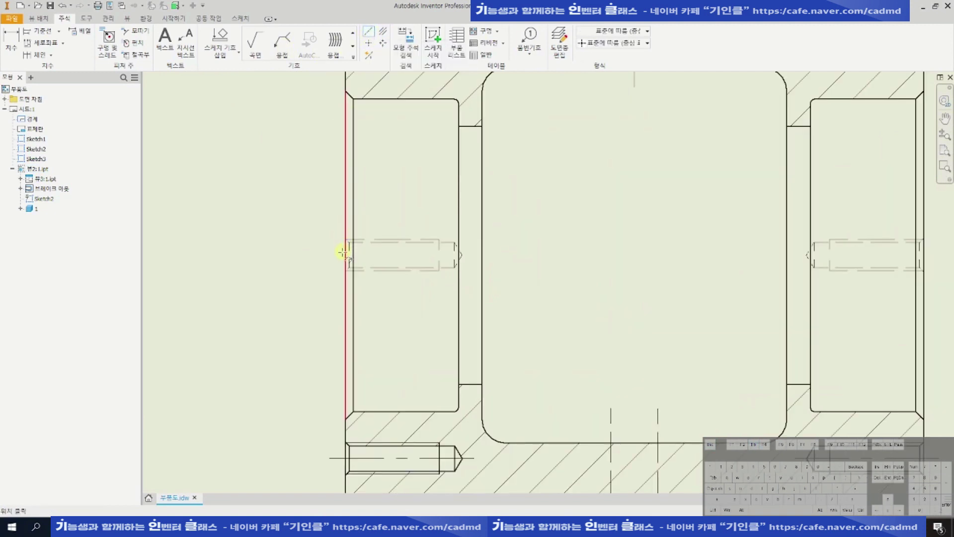
left_click(343, 256)
scroll(522, 273, "down", 3)
scroll(677, 265, "up", 3)
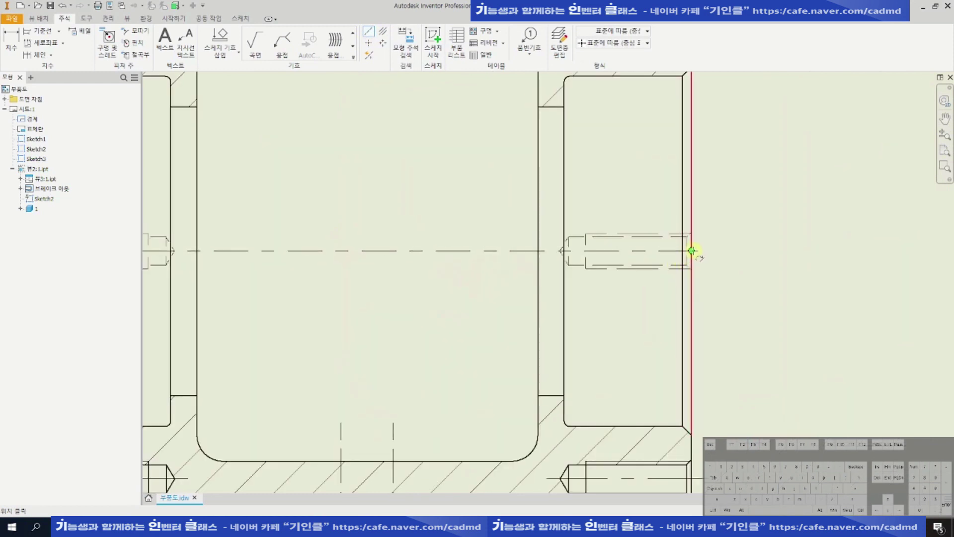
left_click(693, 251)
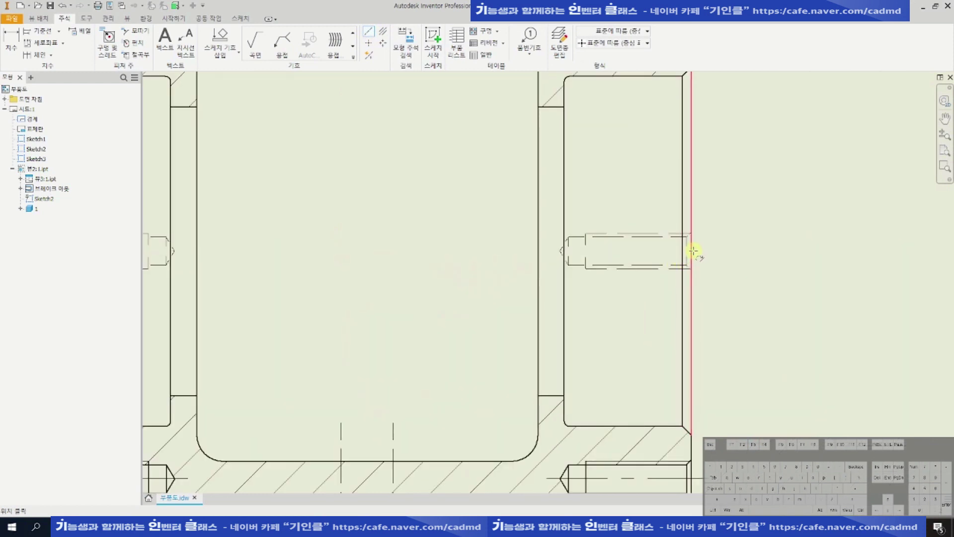
right_click(694, 251)
left_click(735, 250)
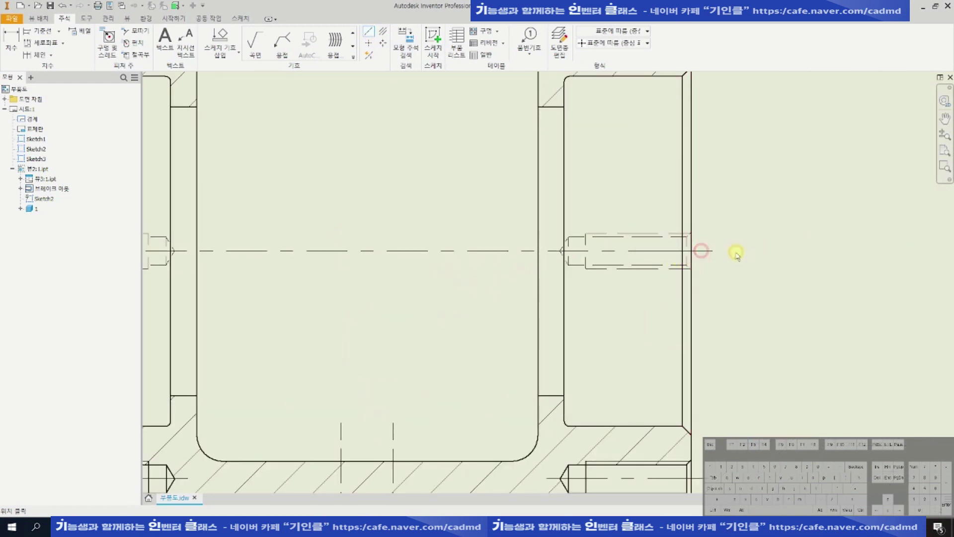
Delete the short centerline of the tapped hole in the top boss.
scroll(722, 252, "down", 4)
middle_click_drag(721, 252, 705, 254)
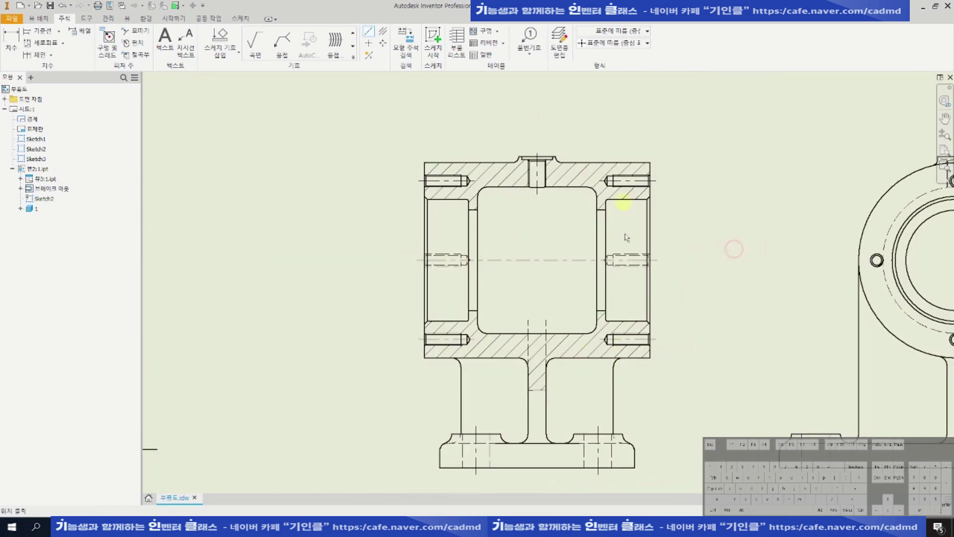
middle_click_drag(567, 325, 511, 294)
mouse_move(511, 356)
middle_mouse_down()
mouse_move(505, 324)
mouse_move(486, 319)
middle_mouse_up()
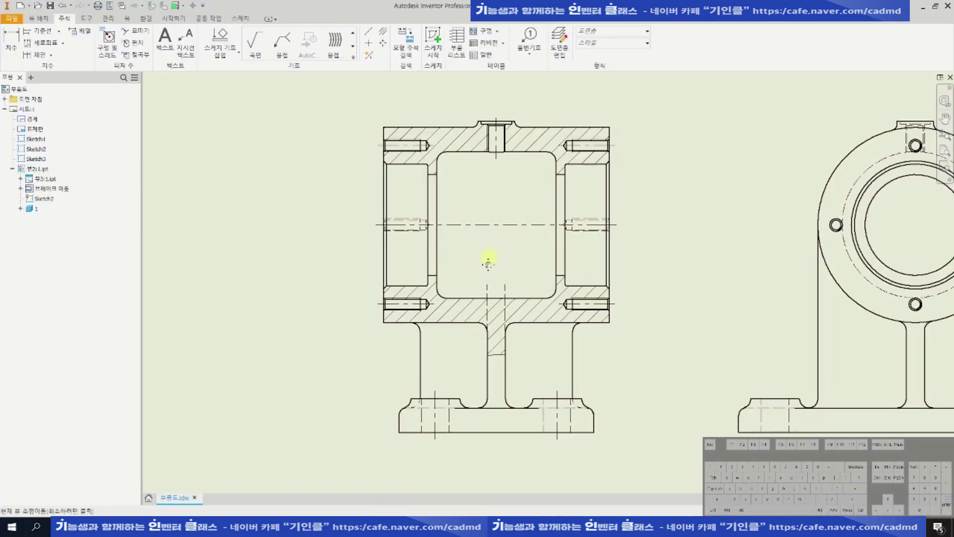
left_click_drag(488, 259, 488, 267)
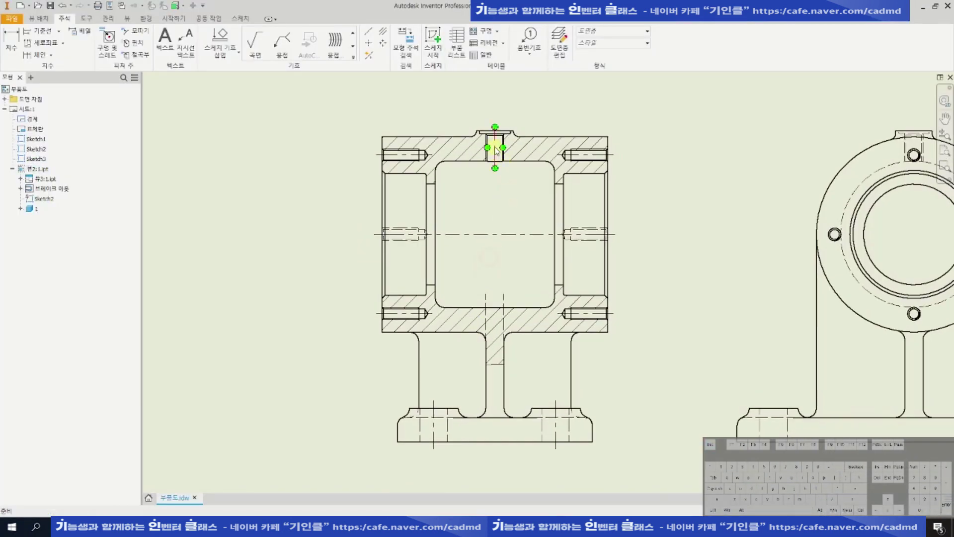
right_click(495, 147)
key("d")
Draw a vertical centerline from the midpoint of the top boss edge to the midpoint of the base's bottom edge.
left_click(368, 31)
scroll(496, 138, "up", 3)
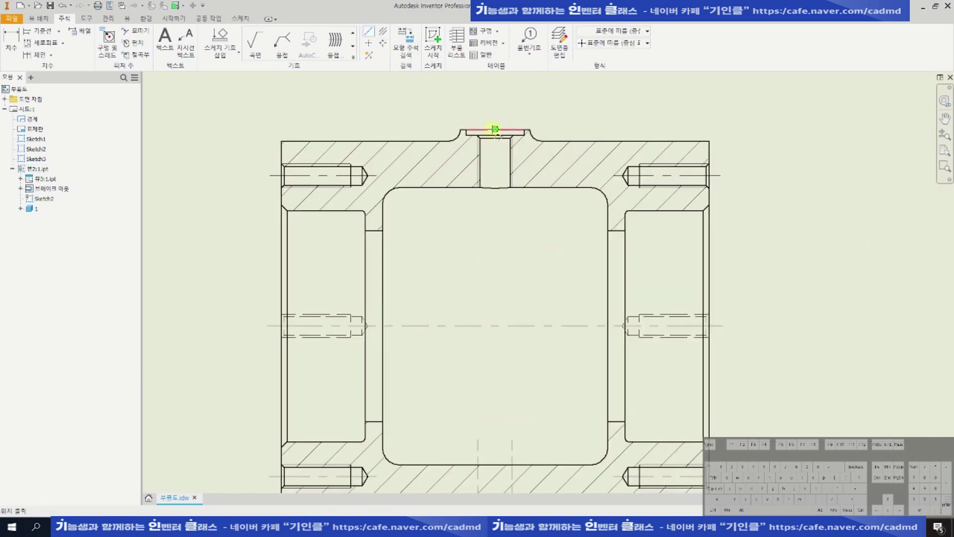
scroll(495, 130, "down", 2)
middle_click_drag(485, 434, 484, 411)
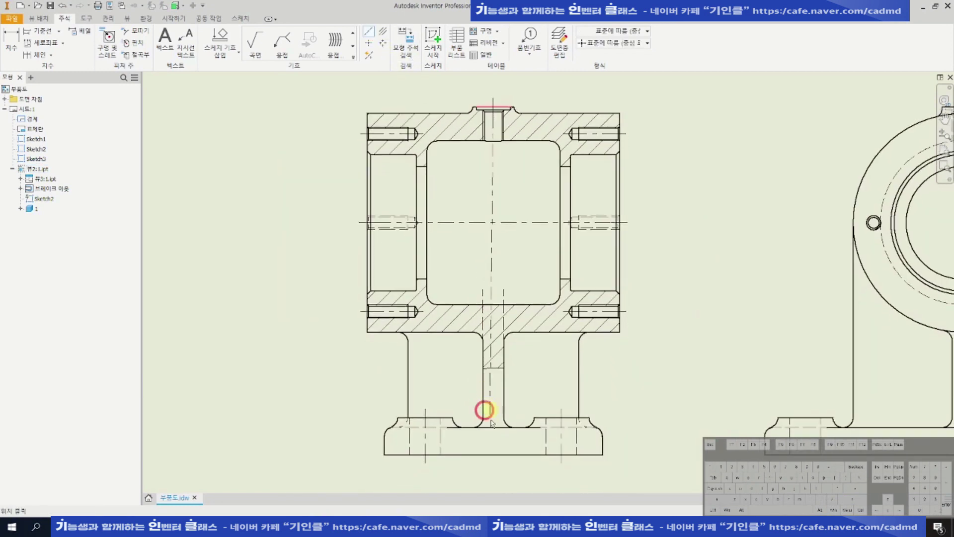
left_click(494, 455)
right_click(493, 455)
left_click(627, 429)
key("Escape")
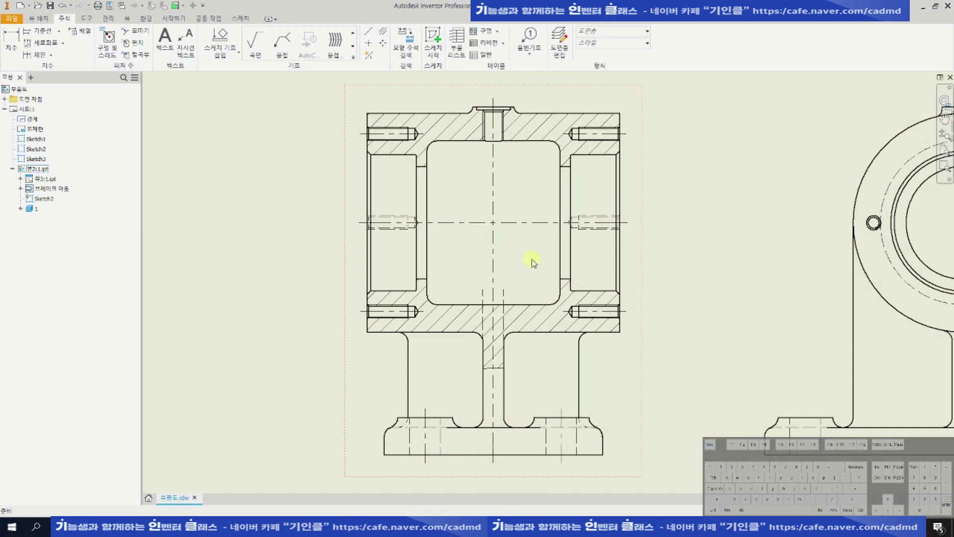
Change the front section view's display style to hidden lines removed.
double_click(532, 259)
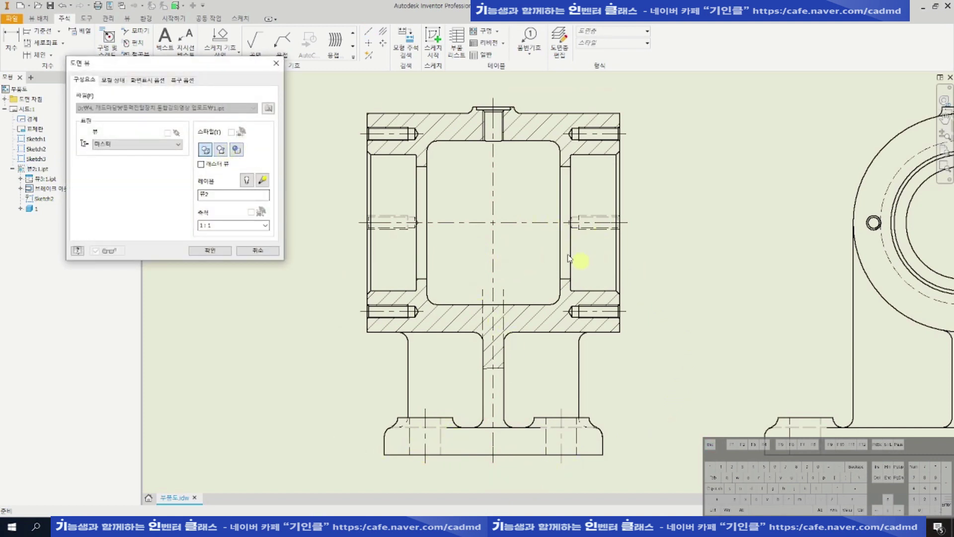
left_click(221, 149)
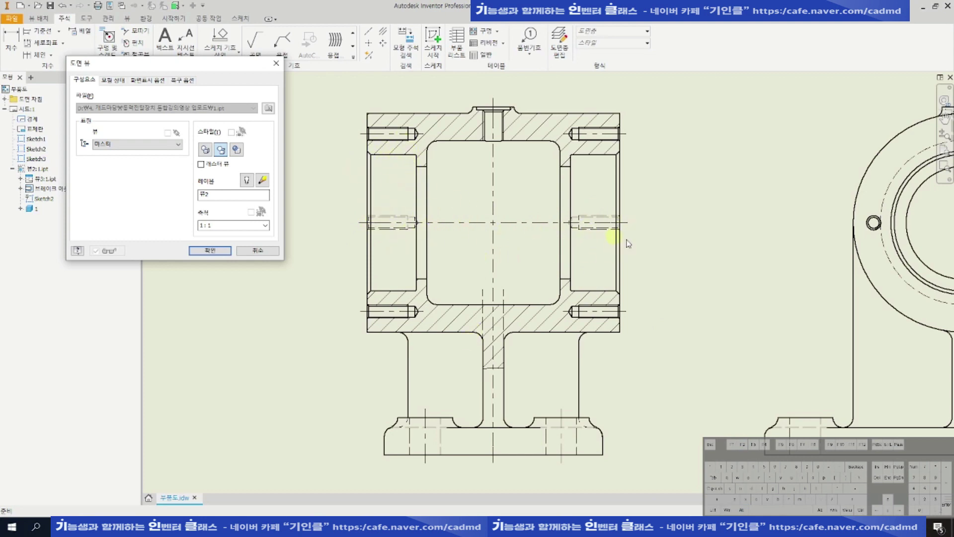
left_click(210, 250)
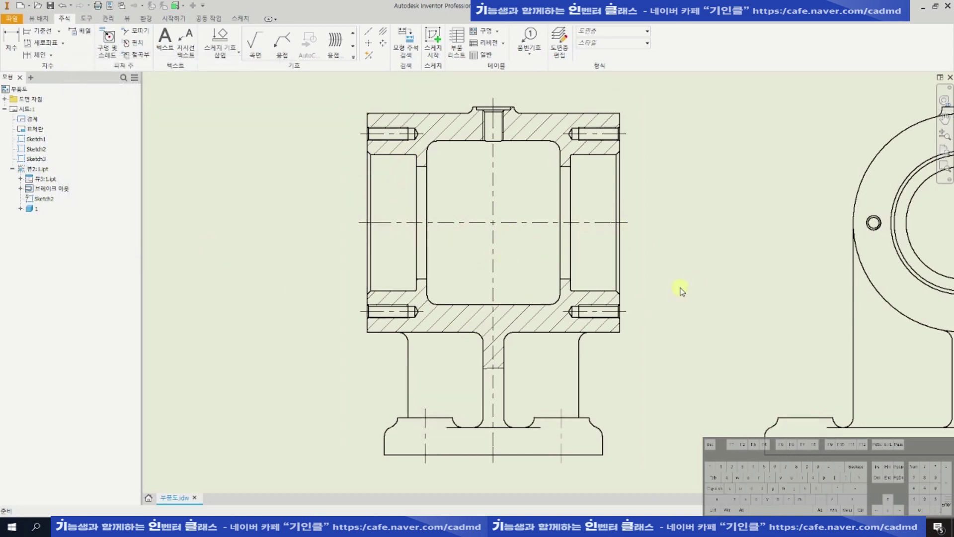
Start a sketch on the front section view and project the base's upper edge line and both side profiles into it.
scroll(527, 446, "up", 3)
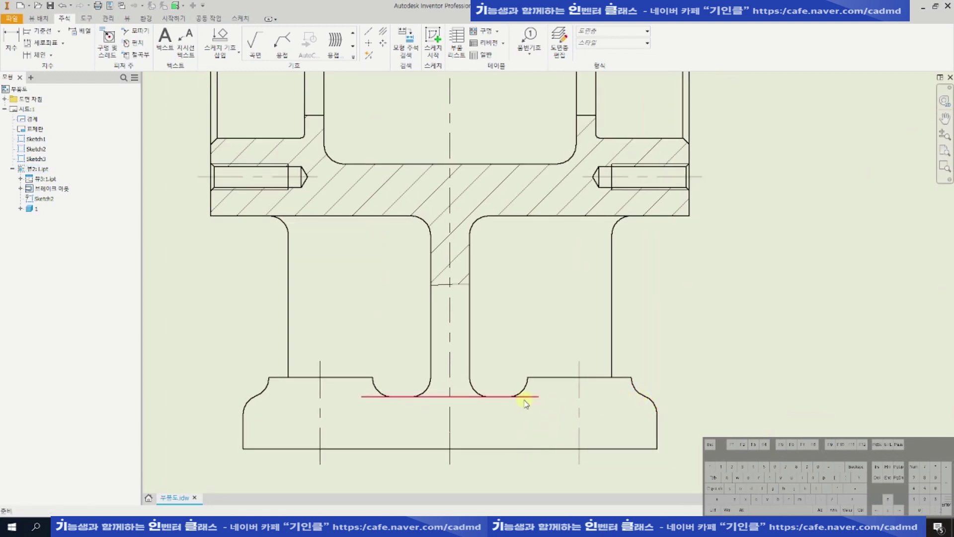
scroll(474, 418, "down", 3)
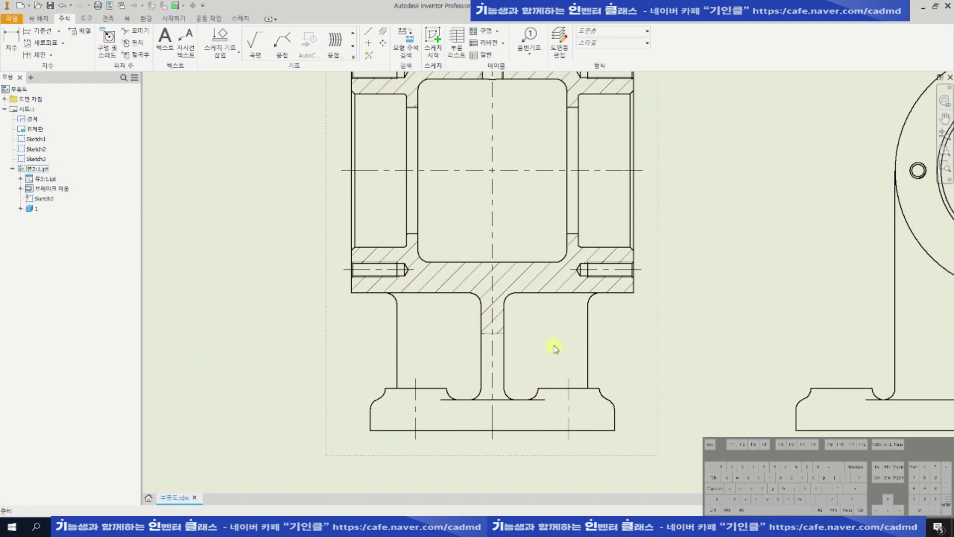
left_click(540, 327)
key("s")
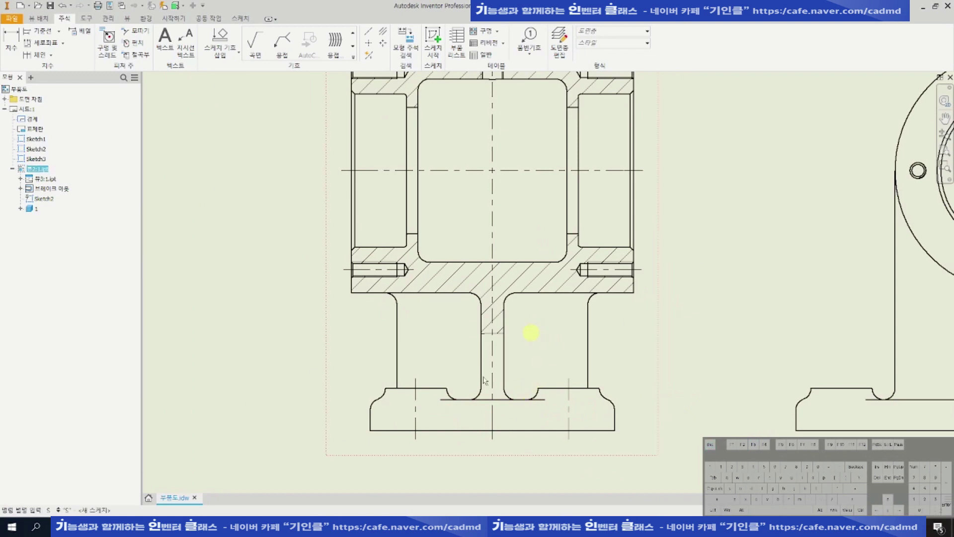
key("F3")
scroll(461, 427, "up", 2)
left_click(172, 45)
scroll(446, 376, "up", 3)
left_click(427, 396)
middle_click_drag(674, 445, 666, 401)
left_click_drag(285, 330, 124, 459)
middle_click_drag(840, 356, 727, 360)
left_click_drag(846, 328, 666, 428)
scroll(692, 346, "down", 2)
key("Escape")
middle_click_drag(593, 356, 604, 351)
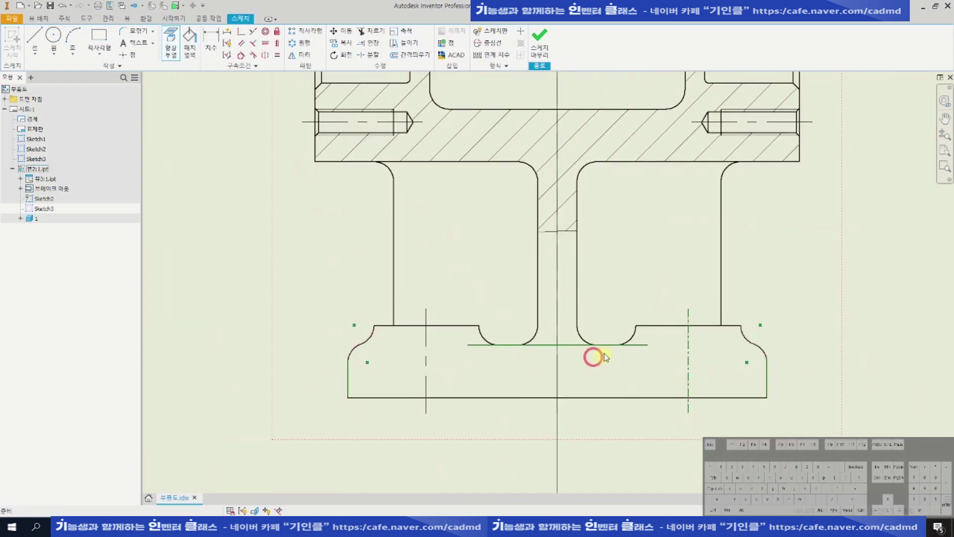
Draw a line from the left end of the base's upper edge line outward past the base's left side.
scroll(604, 352, "up", 1)
left_click(35, 38)
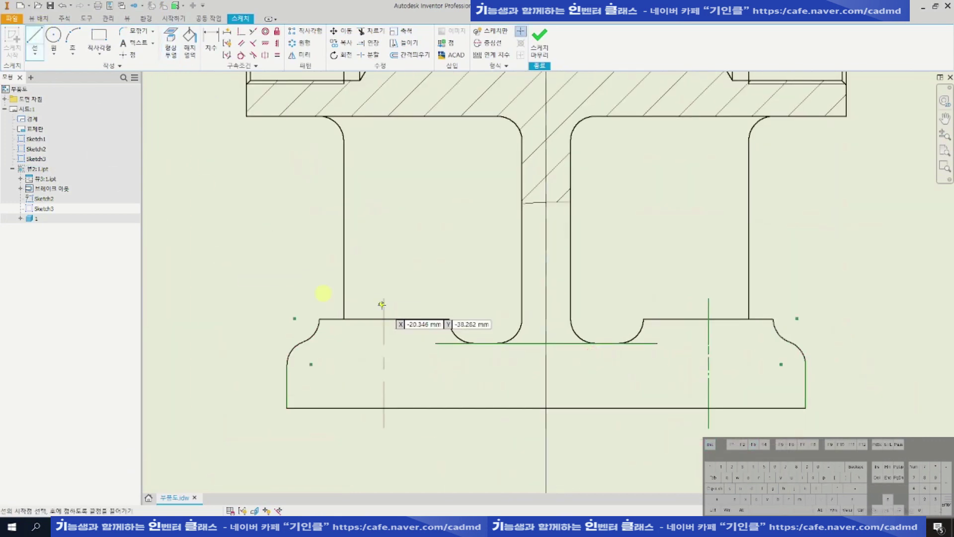
left_click(436, 343)
double_click(253, 342)
scroll(306, 339, "up", 2)
middle_click_drag(278, 341, 362, 308)
scroll(362, 308, "up", 2)
key("Escape")
Apply a horizontal constraint to the line extending past the base's left side.
scroll(217, 192, "down", 3)
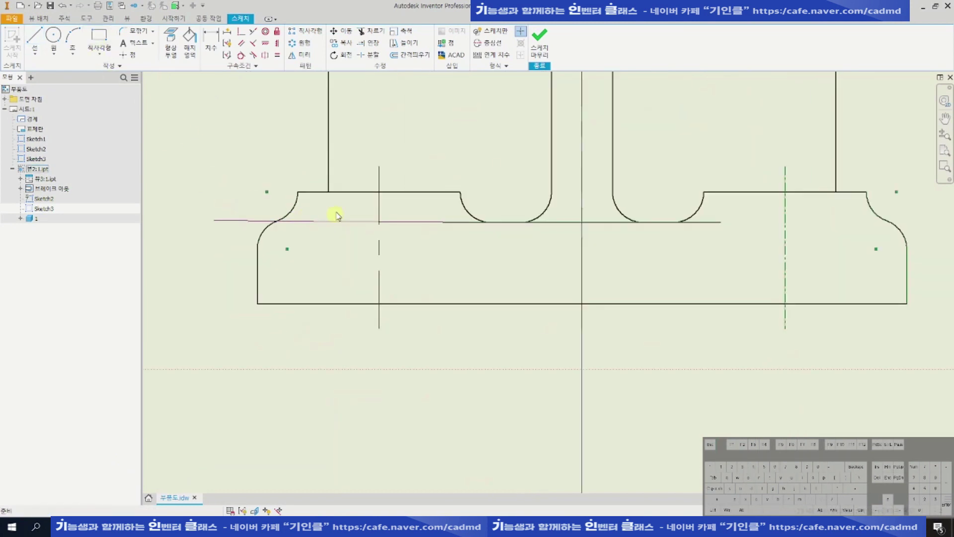
scroll(318, 177, "up", 2)
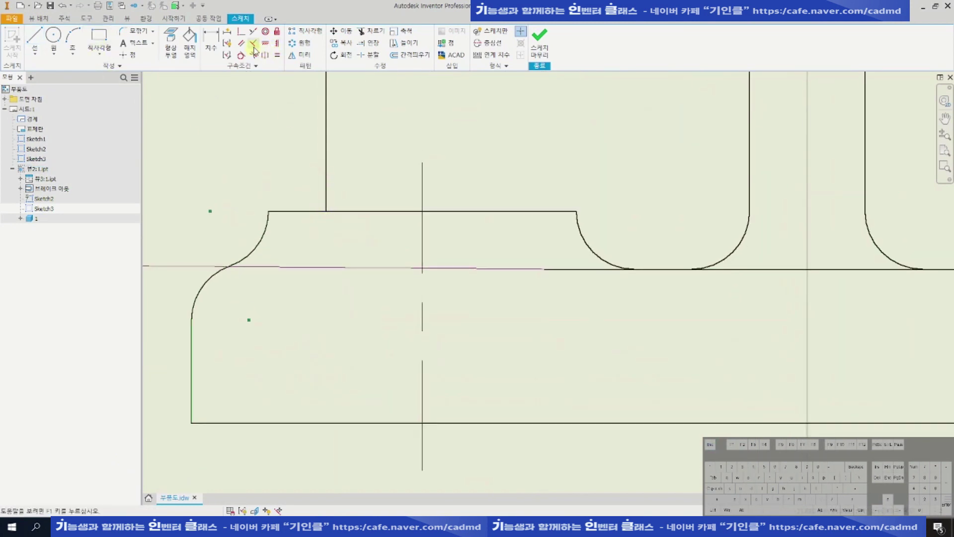
left_click(417, 268)
scroll(427, 290, "down", 2)
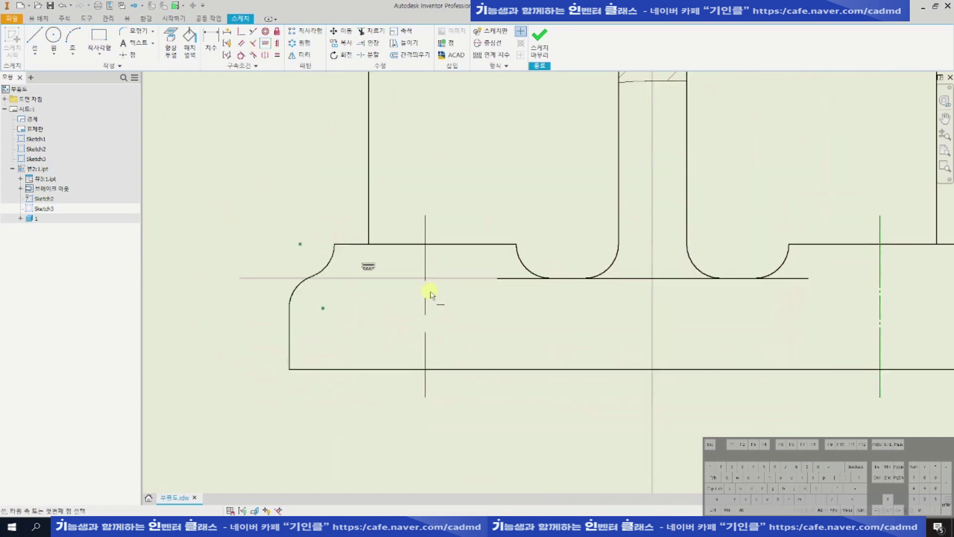
middle_click_drag(406, 242, 400, 258)
key("Escape")
Draw a horizontal line from the right end of the base's upper edge line past the base's right side.
left_click(36, 38)
middle_click_drag(913, 327, 816, 323)
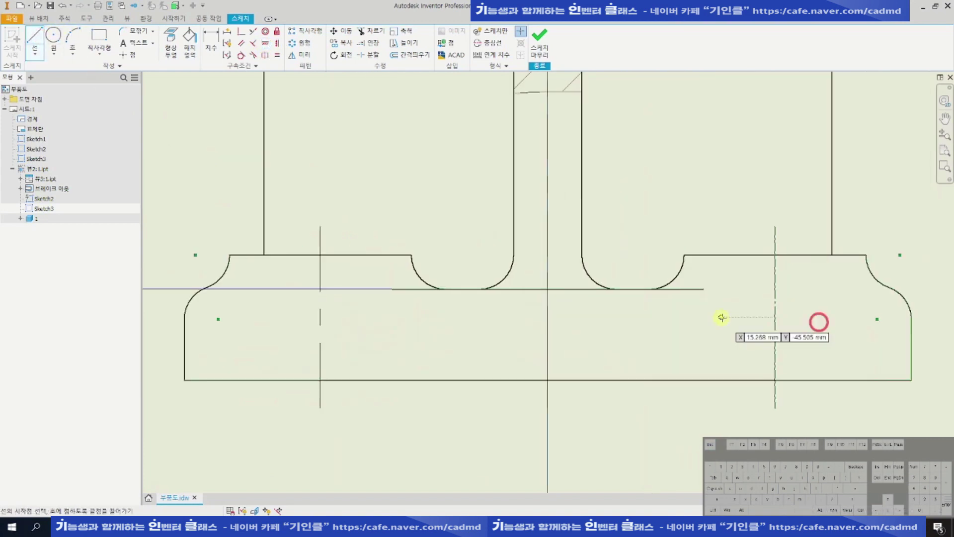
left_click(704, 288)
key("Escape")
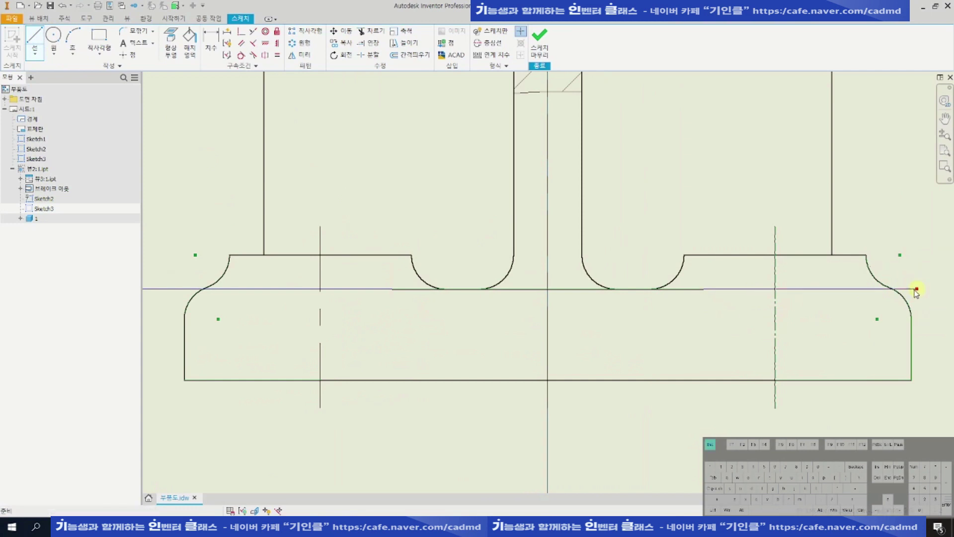
Draw a helper circle centered on the base's left corner arc and matching its radius.
middle_click_drag(266, 269, 346, 277)
left_click(53, 36)
left_click(297, 325)
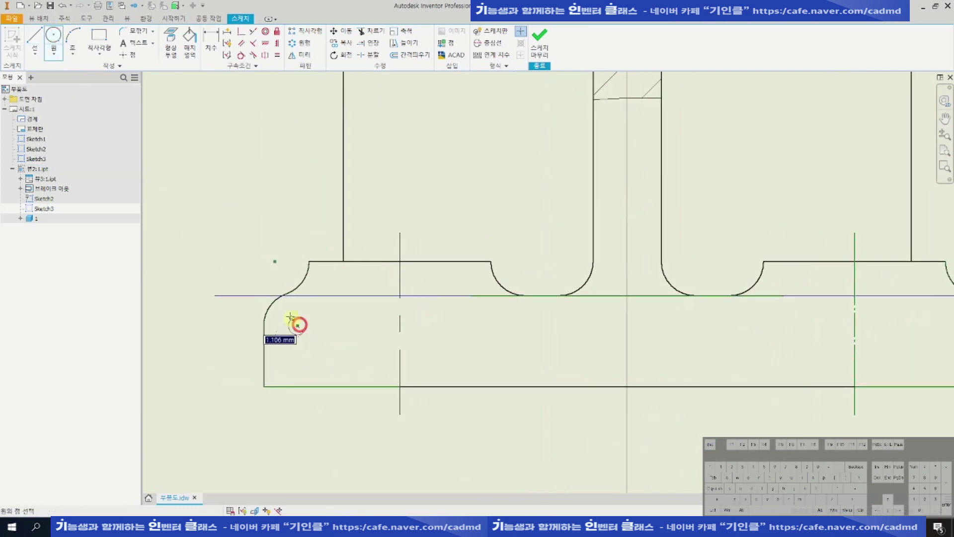
scroll(285, 310, "up", 5)
left_click(247, 276)
scroll(307, 281, "down", 3)
key("Escape")
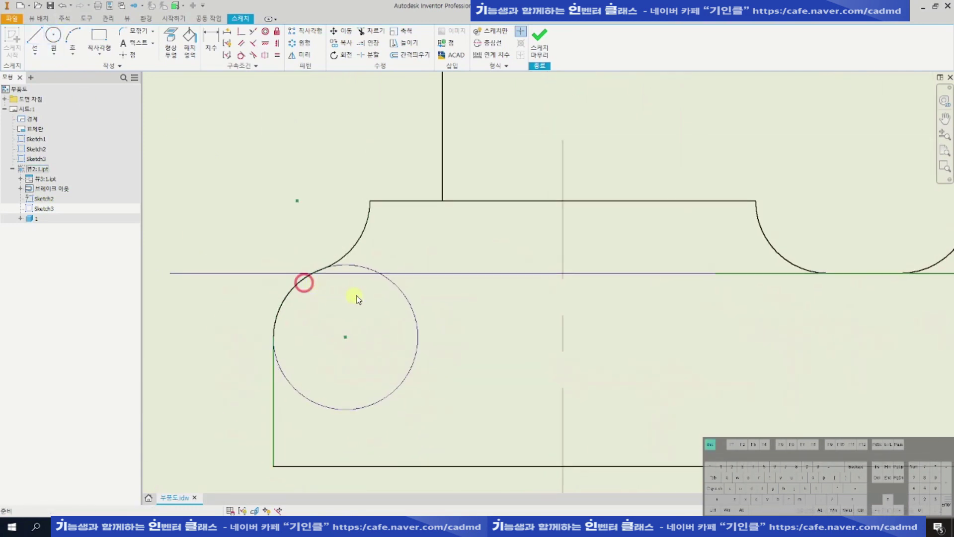
Measure the horizontal distance between the base's left edge and the upper left corner of the raised pad.
key("alt+F2")
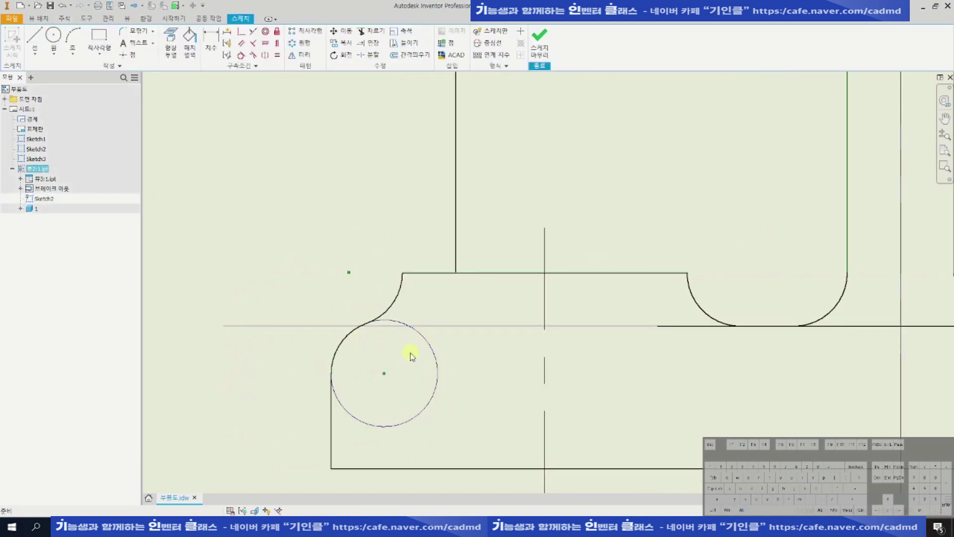
key("F3")
mouse_move(394, 375)
left_mouse_down()
mouse_move(405, 363)
mouse_move(376, 328)
left_mouse_up()
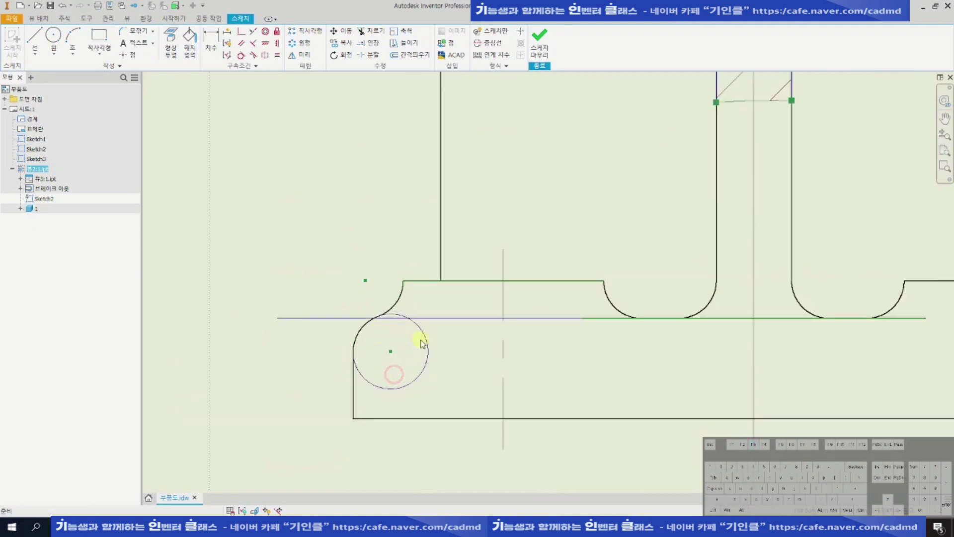
scroll(408, 320, "up", 2)
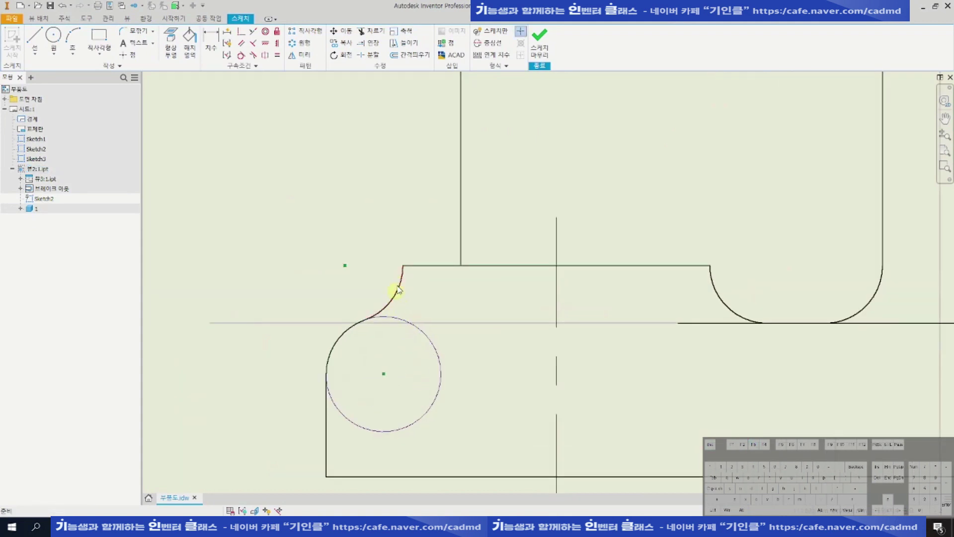
key("d")
left_click(326, 423)
middle_click_drag(350, 192, 351, 219)
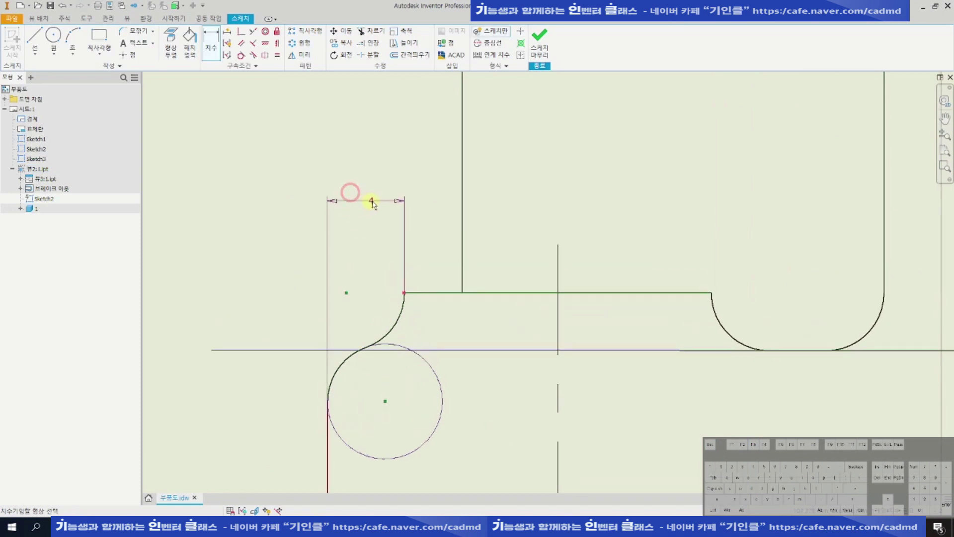
key("Escape")
key("Escape")
Remove the helper circle from the base's left corner arc.
left_click(347, 358)
left_click(331, 390)
key("Escape")
scroll(365, 351, "down", 3)
scroll(434, 273, "up", 4)
scroll(381, 345, "down", 2)
key("Escape")
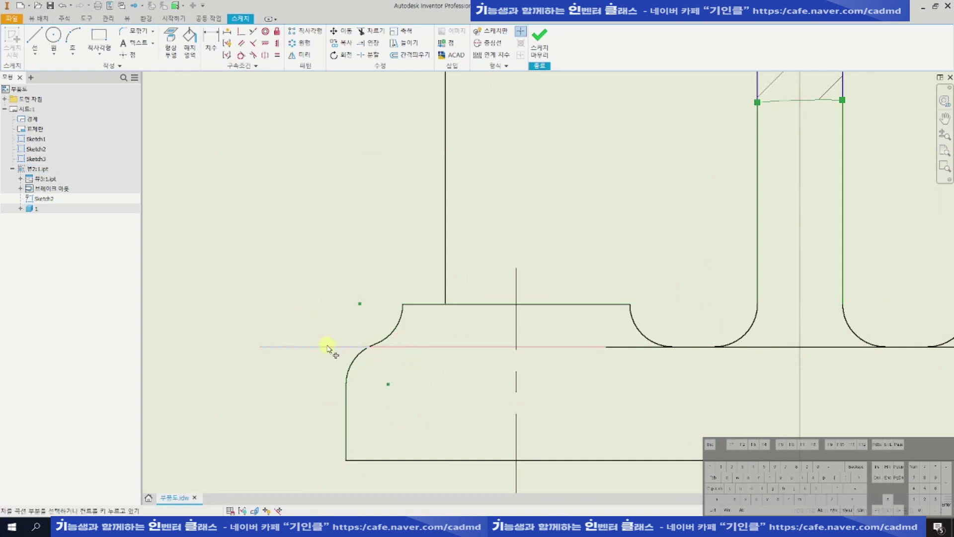
Trim the left extension line at the base's corner arc and edit its line weight in the sketch properties.
key("x")
scroll(328, 347, "down", 2)
right_click(392, 346)
left_click(385, 267)
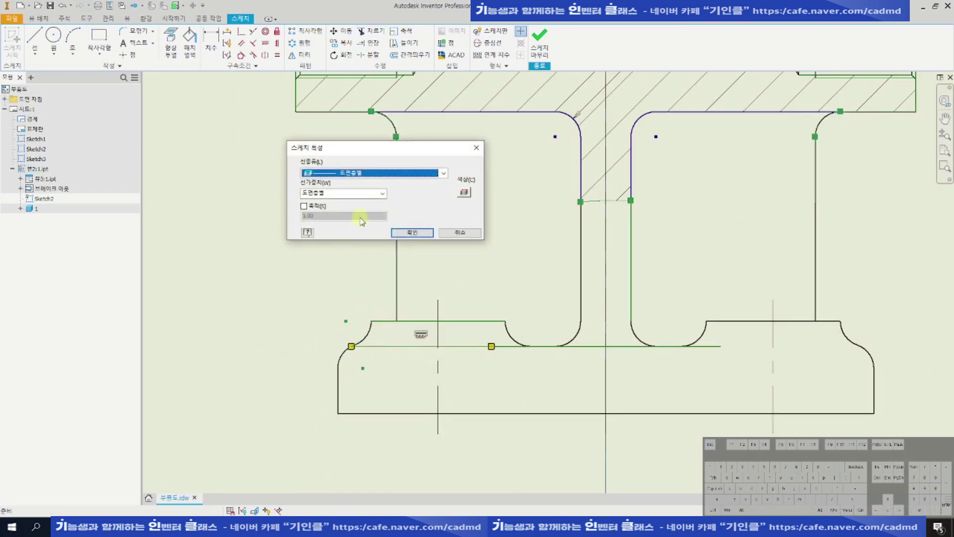
key("Escape")
scroll(407, 359, "up", 2)
key("F3")
left_click_drag(385, 358, 387, 356)
right_click(390, 336)
left_click(362, 252)
left_click(334, 193)
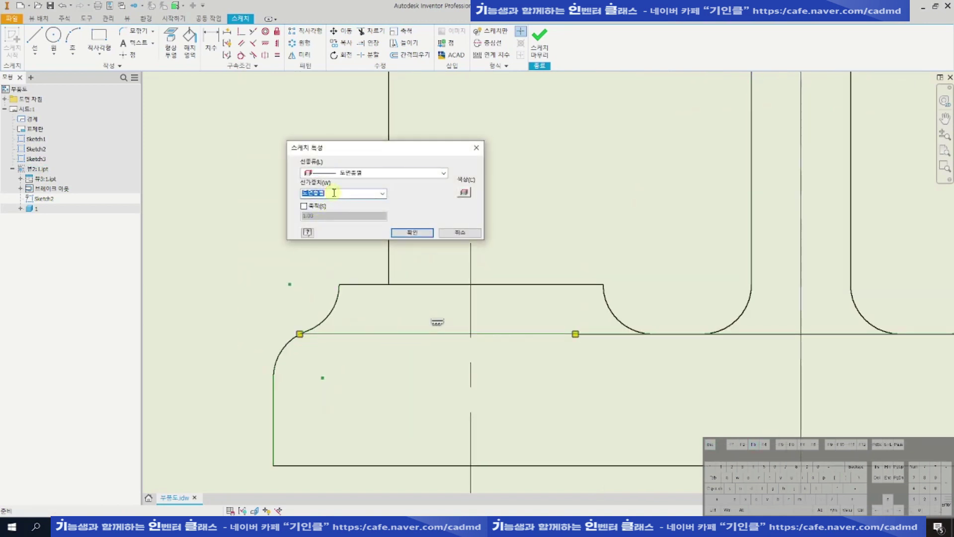
key("Return")
Extend the base's upper edge line with a horizontal sketch line from its right end past the right corner arc.
key("F3")
left_click_drag(381, 337, 581, 350)
scroll(582, 350, "up", 2)
key("l")
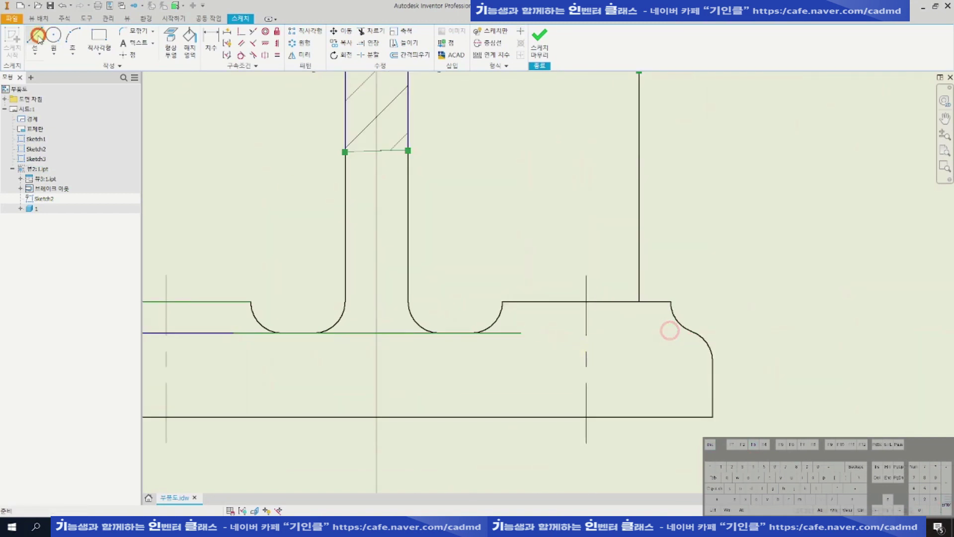
left_click(520, 332)
left_click(776, 333)
Project the base's right corner arcs into the sketch and trim the right extension line where it meets them.
left_click(170, 40)
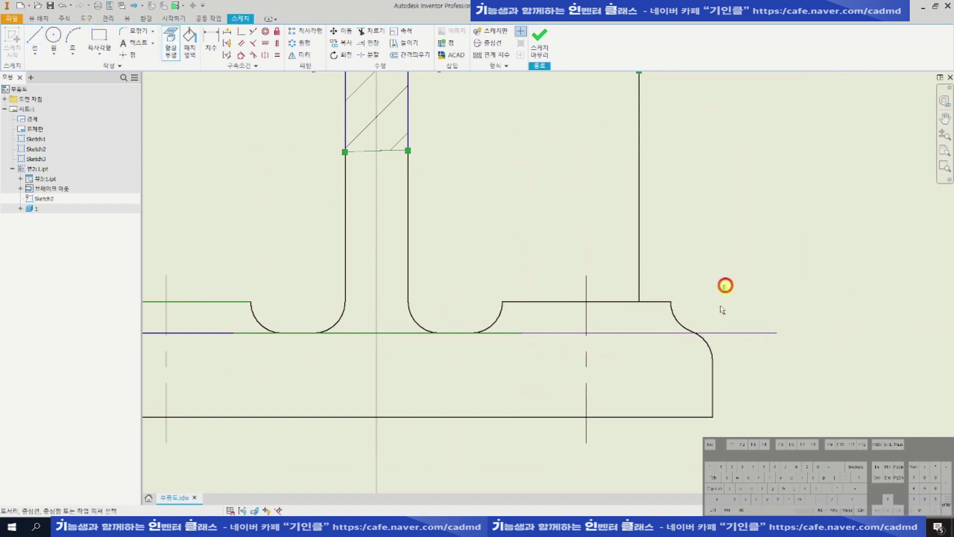
key("Escape")
key("x")
key("Escape")
Set the line weight of the right extension line to 0.5 in its sketch properties.
left_click(640, 334)
right_click(639, 335)
left_click(694, 337)
left_click(340, 194)
type("0.5")
key("Return")
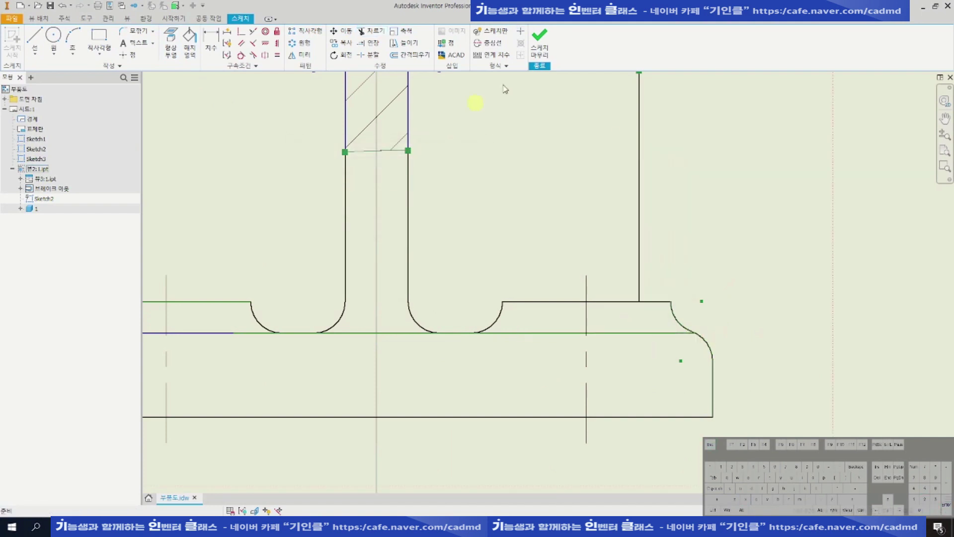
Finish the view sketch and save the drawing.
left_click(539, 40)
scroll(596, 343, "up", 3)
middle_click_drag(639, 278, 631, 305)
left_click(630, 305)
key("ctrl+s")
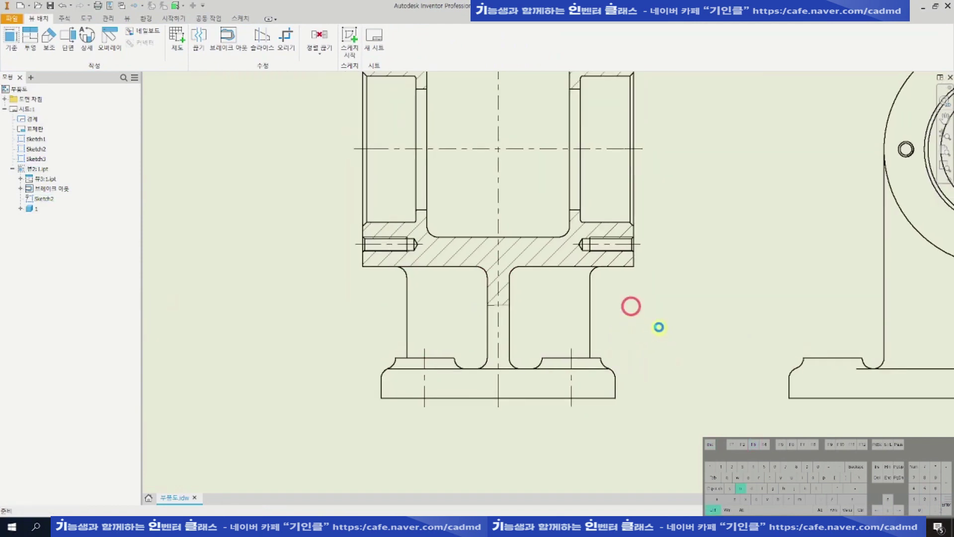
Examine where the completed base edge line meets the corner arcs, and review the section view as a whole.
key("F3")
left_click_drag(391, 375, 375, 367)
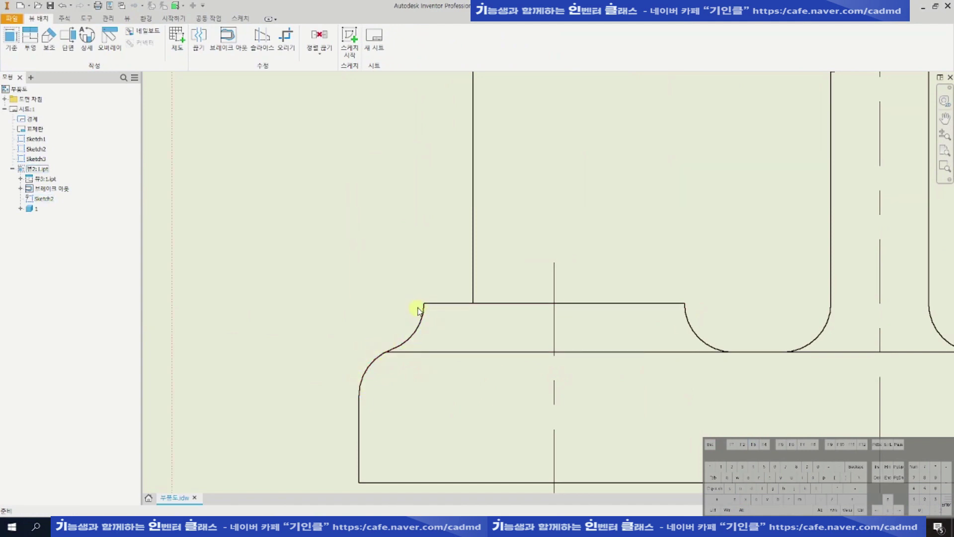
key("F3")
scroll(447, 351, "down", 6)
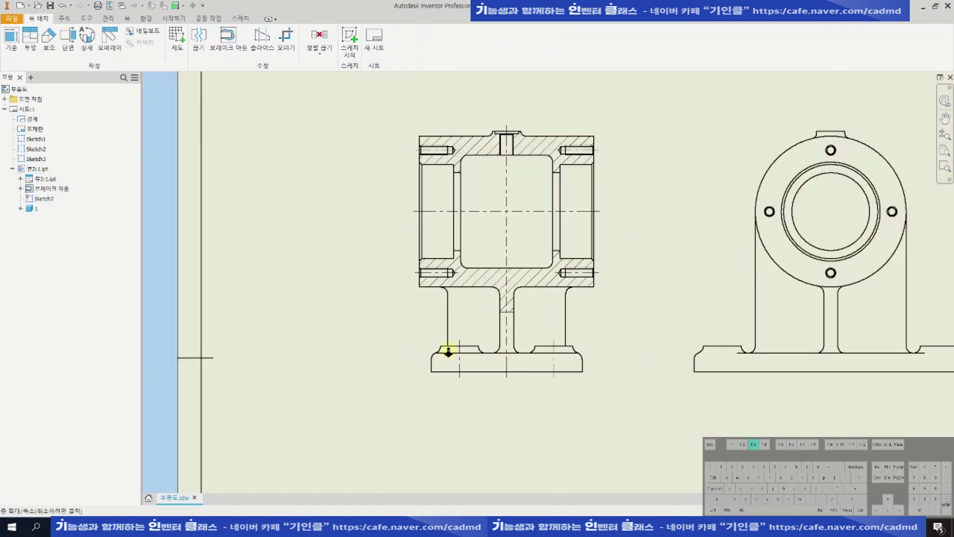
scroll(560, 343, "up", 3)
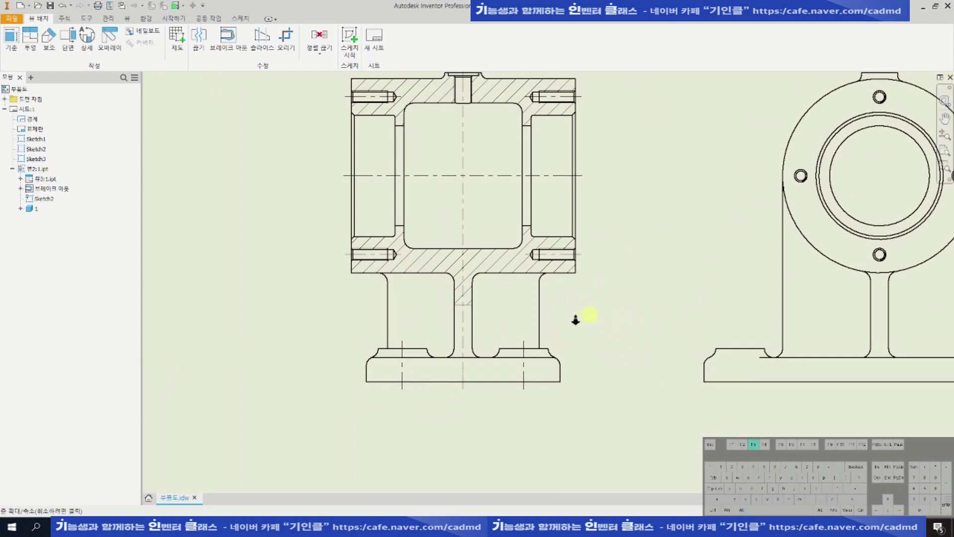
scroll(547, 323, "down", 3)
scroll(551, 330, "up", 2)
scroll(529, 337, "up", 2)
scroll(571, 333, "down", 1)
scroll(624, 316, "down", 3)
middle_click_drag(626, 312, 586, 323)
scroll(633, 340, "up", 2)
scroll(564, 323, "down", 2)
middle_click_drag(552, 267, 553, 286)
Switch to AutoCAD to examine the rib's hatched revolved section in the assembly drawing, and return to the Inventor drawing's section view.
scroll(491, 319, "up", 3)
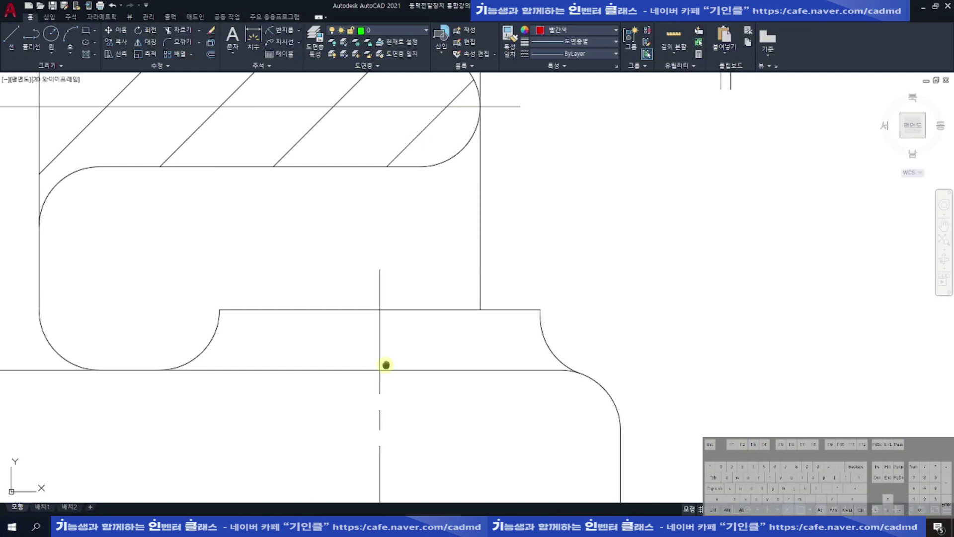
scroll(385, 364, "down", 2)
middle_click_drag(461, 269, 486, 329)
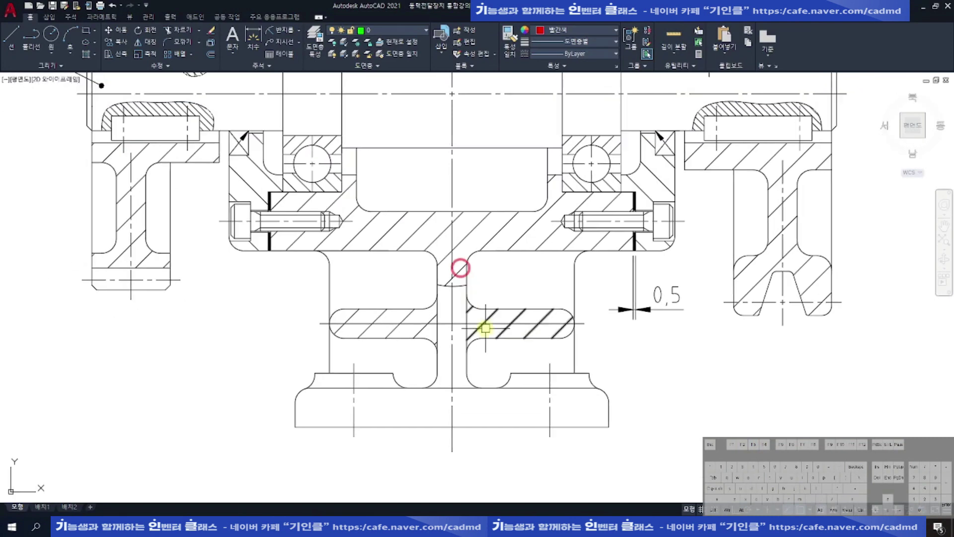
scroll(491, 315, "up", 2)
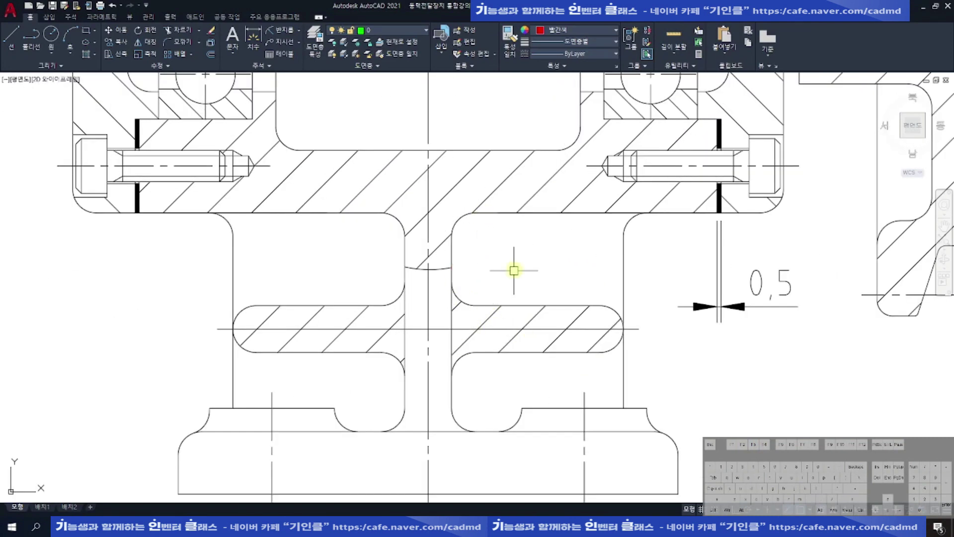
scroll(460, 297, "up", 2)
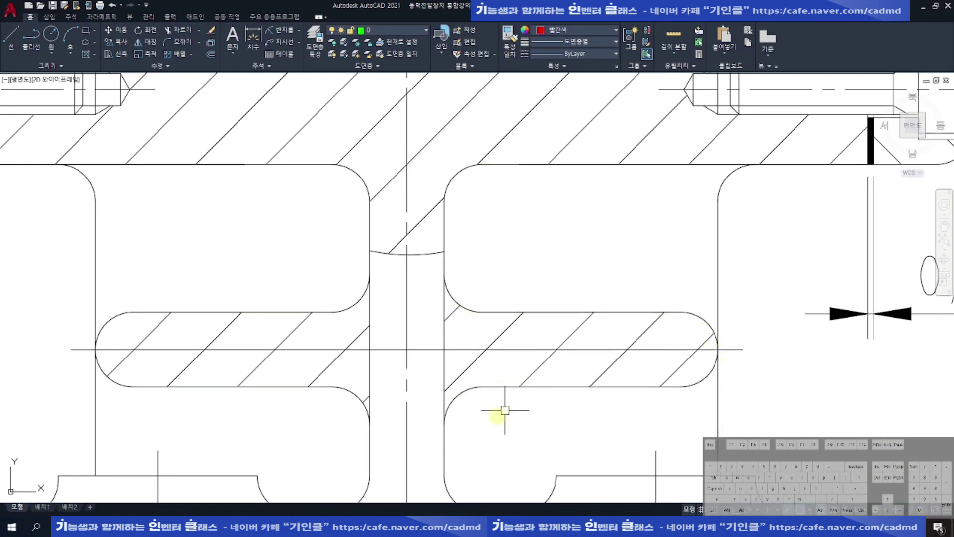
scroll(515, 367, "down", 2)
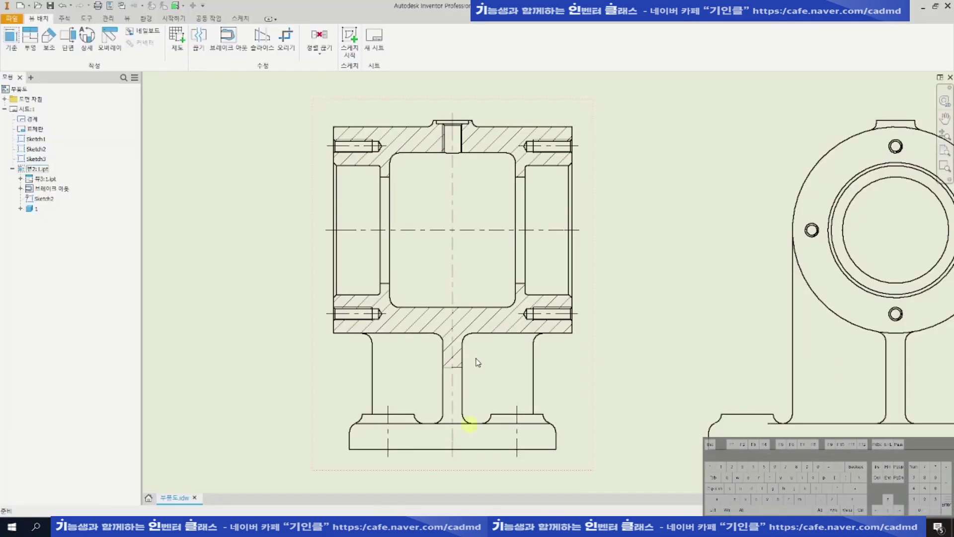
scroll(496, 388, "down", 3)
key("Escape")
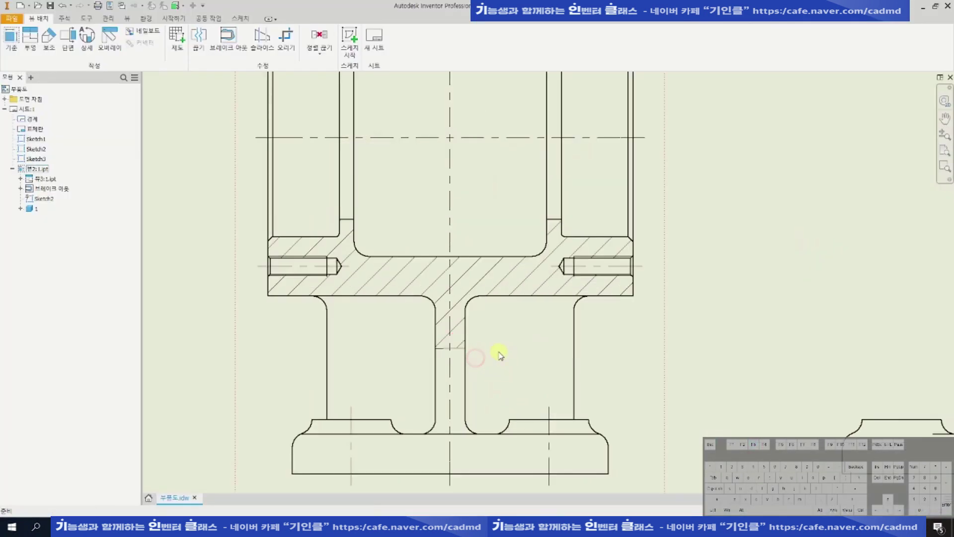
Start a new sketch on the section view and project the web edges, both outer rib edges and the vertical centerline into it.
key("s")
key("Escape")
key("s")
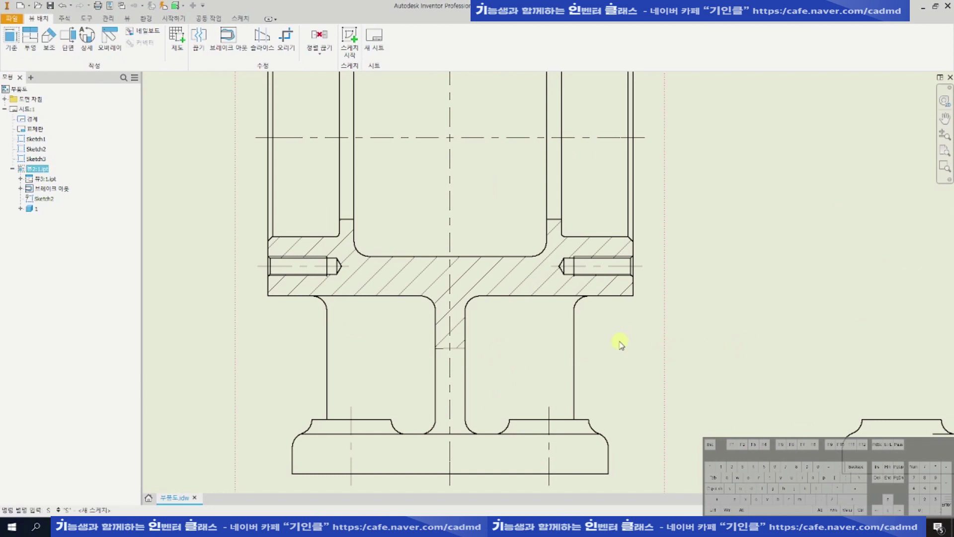
key("Return")
left_click(169, 44)
left_click_drag(499, 320, 310, 395)
left_click_drag(603, 315, 425, 398)
scroll(524, 357, "down", 2)
key("Escape")
Sketch two parallel horizontal lines below the broken-out section, from the web's right edge to the right outer rib edge.
key("l")
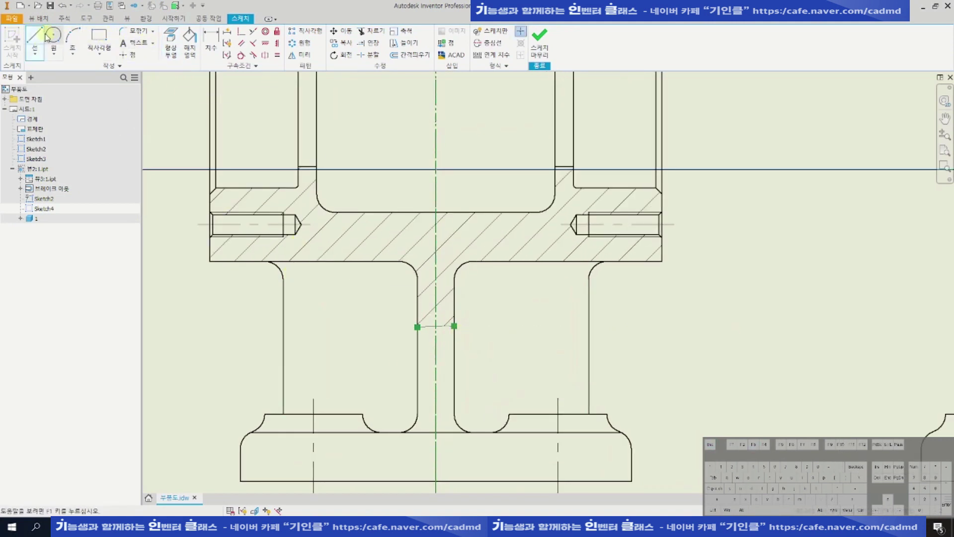
left_click(455, 343)
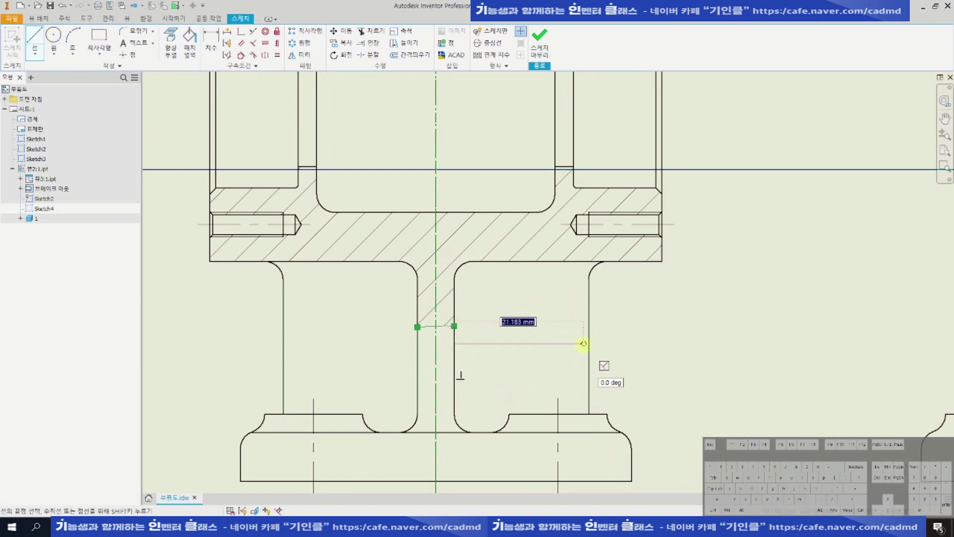
left_click(589, 343)
left_click(455, 381)
left_click(589, 381)
scroll(564, 386, "down", 2)
key("Escape")
middle_click_drag(647, 300, 611, 304)
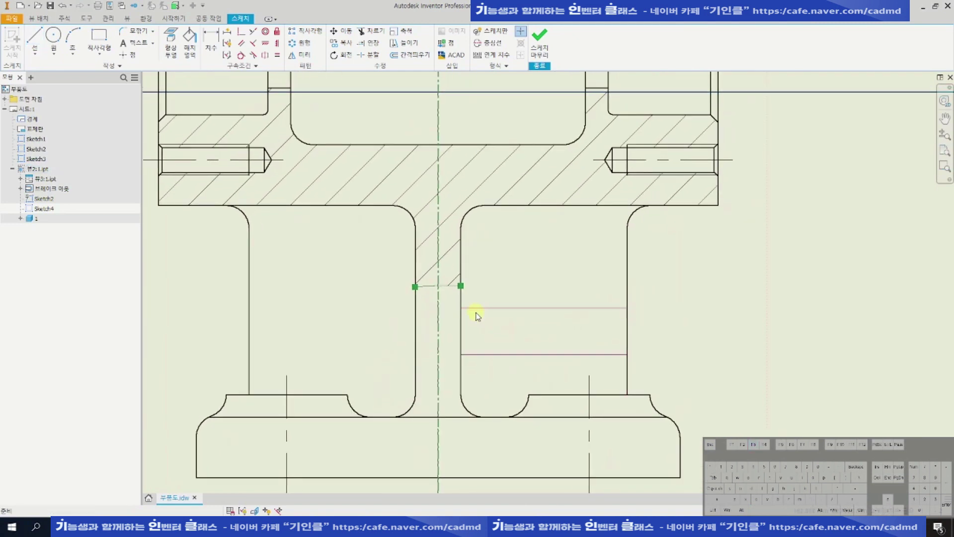
Leave the view sketch and check the rib's two vertical edges in the side view.
scroll(646, 311, "up", 3)
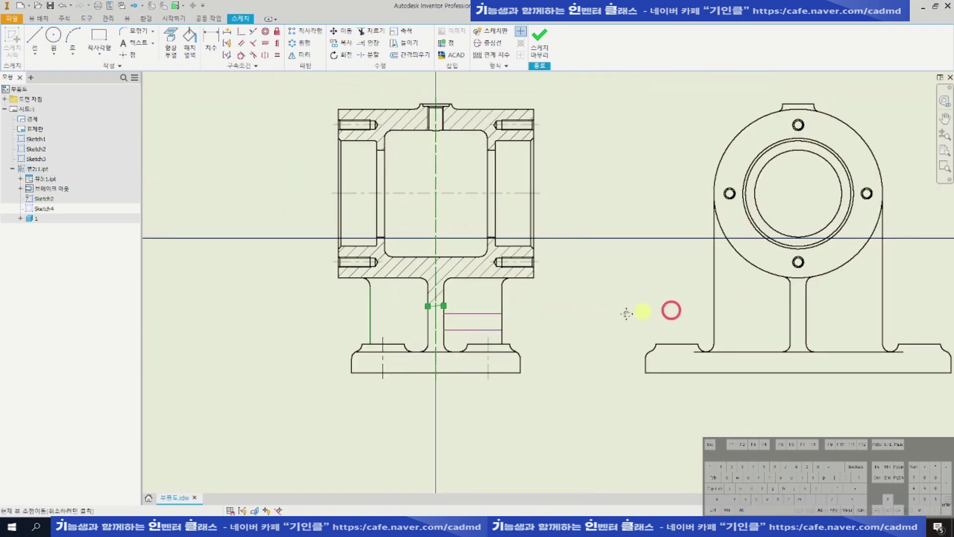
scroll(671, 311, "down", 2)
left_click(540, 43)
scroll(390, 255, "up", 3)
middle_click_drag(792, 287, 775, 290)
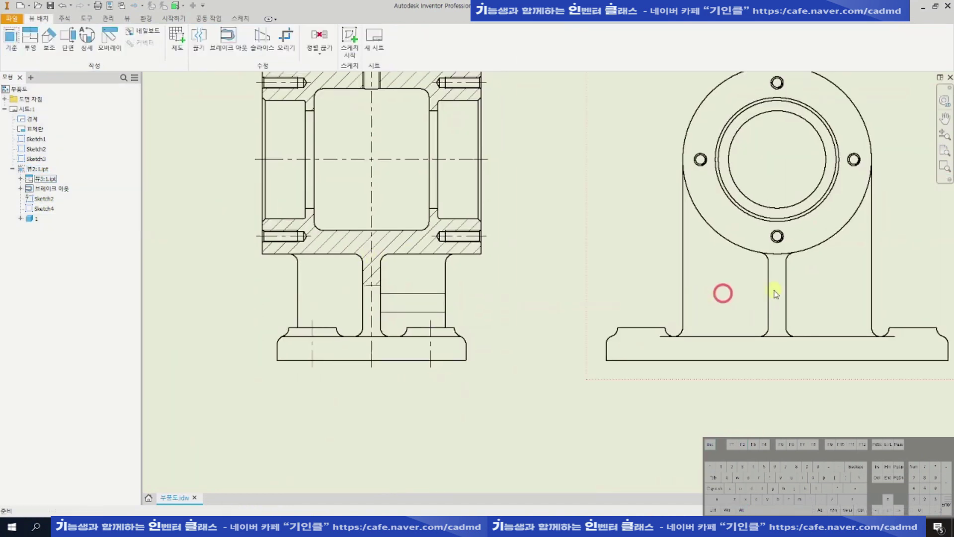
left_click(787, 283)
left_click(770, 286)
key("Escape")
middle_click_drag(450, 286, 527, 292)
scroll(503, 312, "down", 3)
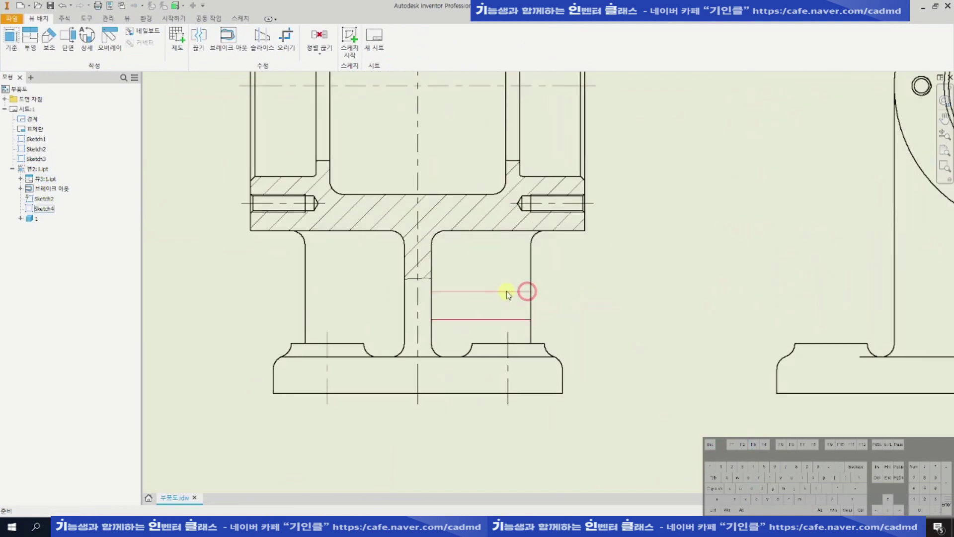
Reopen the section view's rib sketch and dimension the distance between the two horizontal lines as 6 mm.
double_click(506, 292)
scroll(475, 296, "down", 3)
left_click(481, 289)
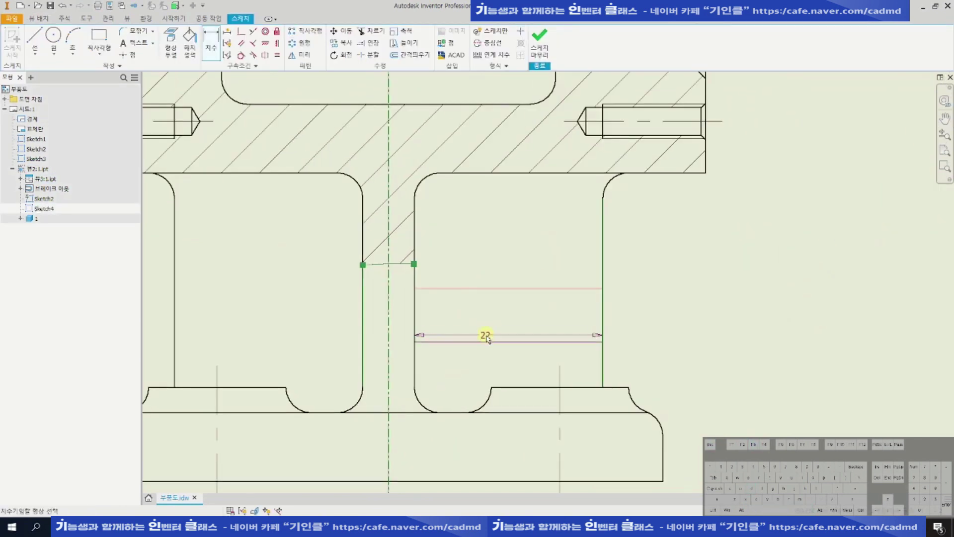
left_click(488, 342)
left_click(730, 313)
key("Return")
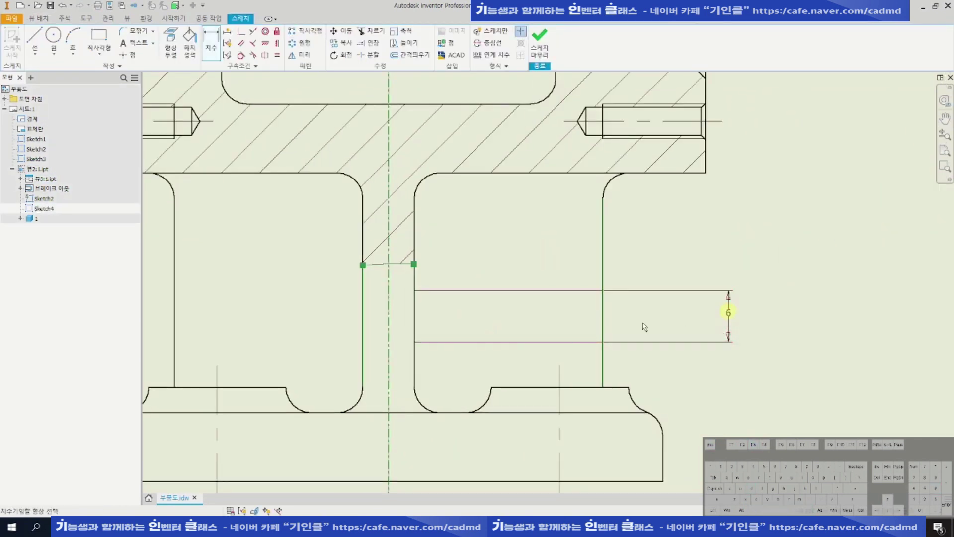
key("Escape")
scroll(467, 322, "up", 2)
scroll(469, 323, "down", 3)
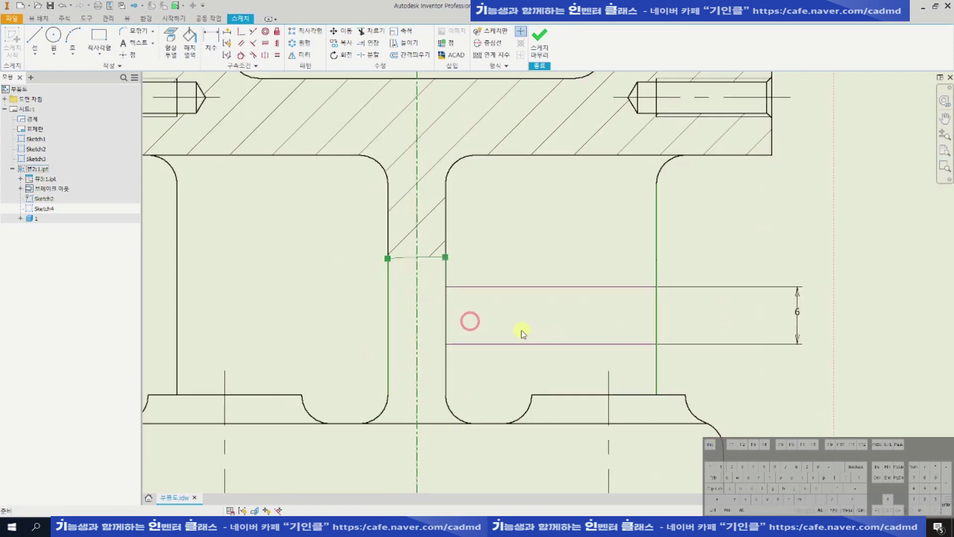
Draw a vertical line on the right outer rib edge joining the ends of the two horizontal lines.
left_click(38, 36)
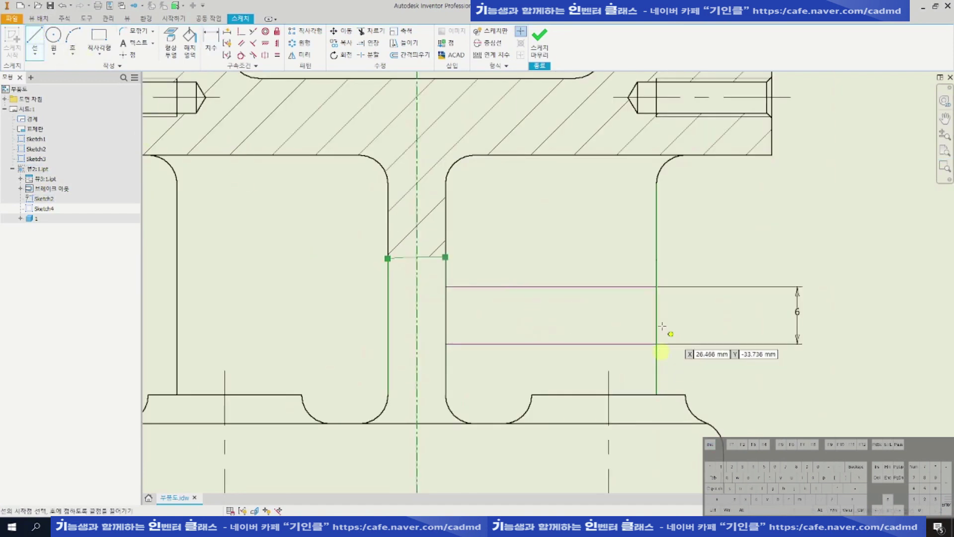
left_click(656, 287)
left_click(657, 344)
key("Escape")
Draw two 6 mm diameter circles beside the web's right edge, one above and one below the horizontal lines.
left_click(53, 35)
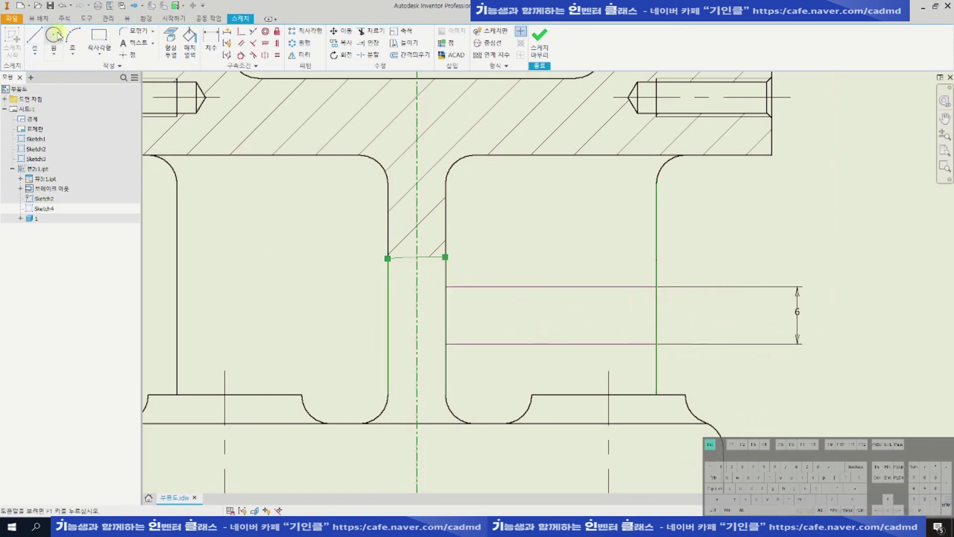
left_click(494, 245)
type("6")
key("Return")
left_click(501, 383)
type("6")
key("Return")
Make each of the two circles tangent to the web's right edge and to its neighbouring horizontal line.
left_click(242, 54)
left_click(480, 363)
left_click(446, 365)
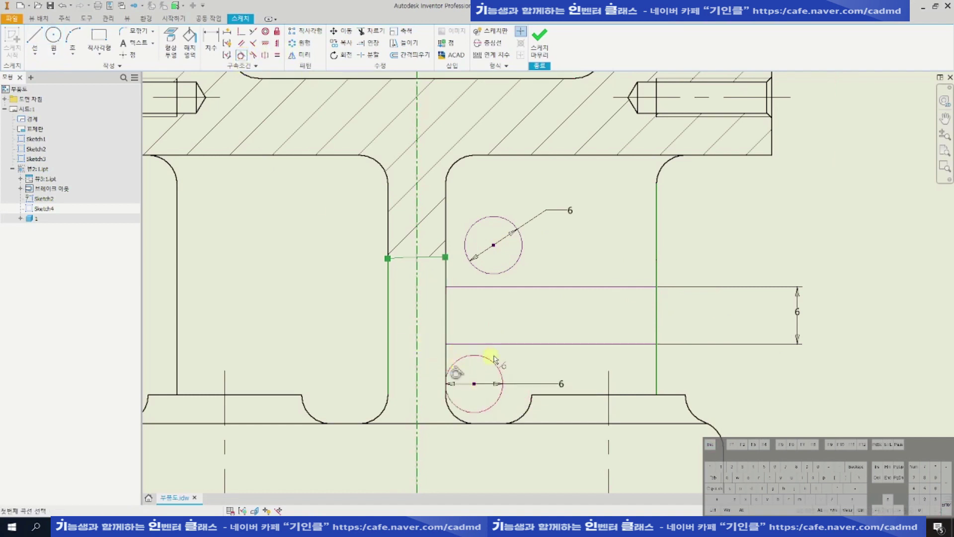
left_click(485, 344)
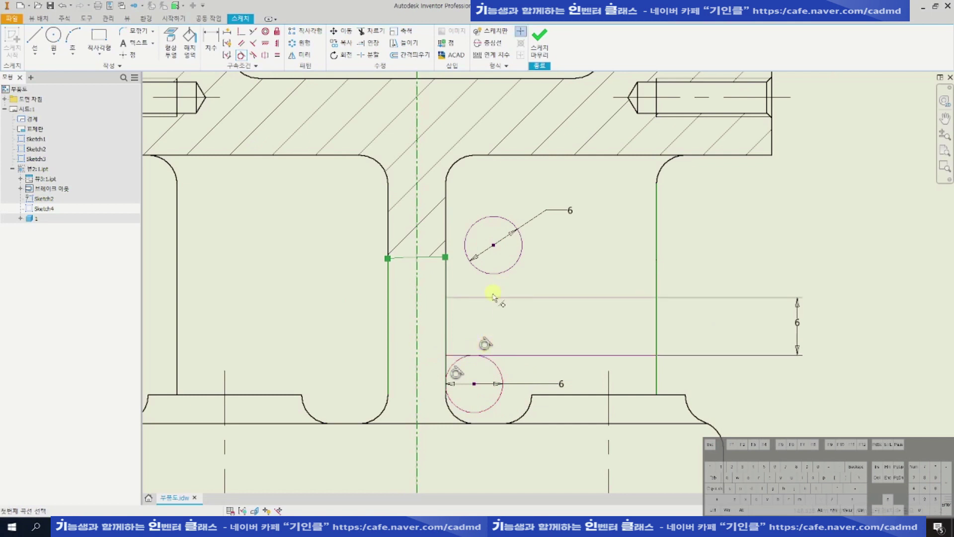
left_click(498, 277)
left_click(467, 274)
left_click(446, 271)
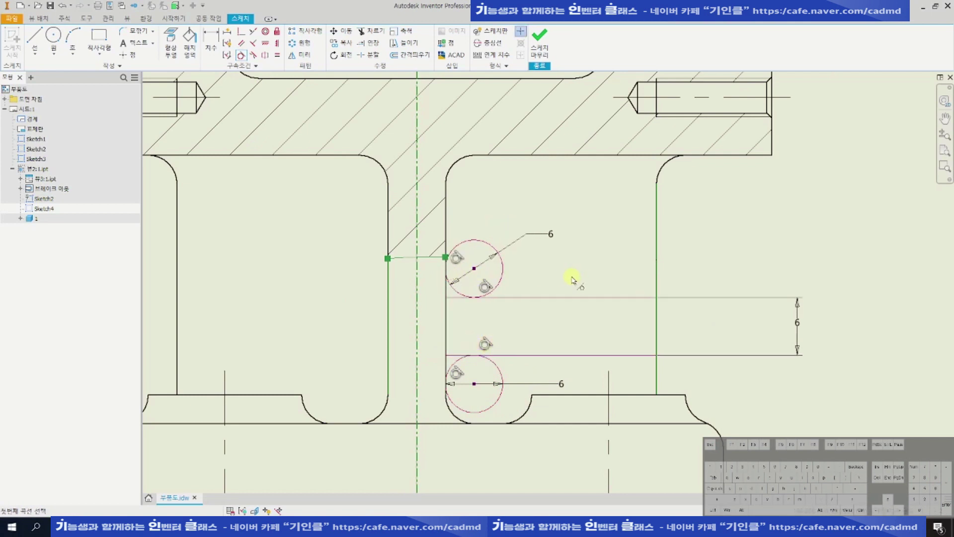
Trim the two circles and the inner ends of the horizontal lines to leave fillet arcs at the web.
middle_click_drag(513, 326, 544, 296)
key("Escape")
key("x")
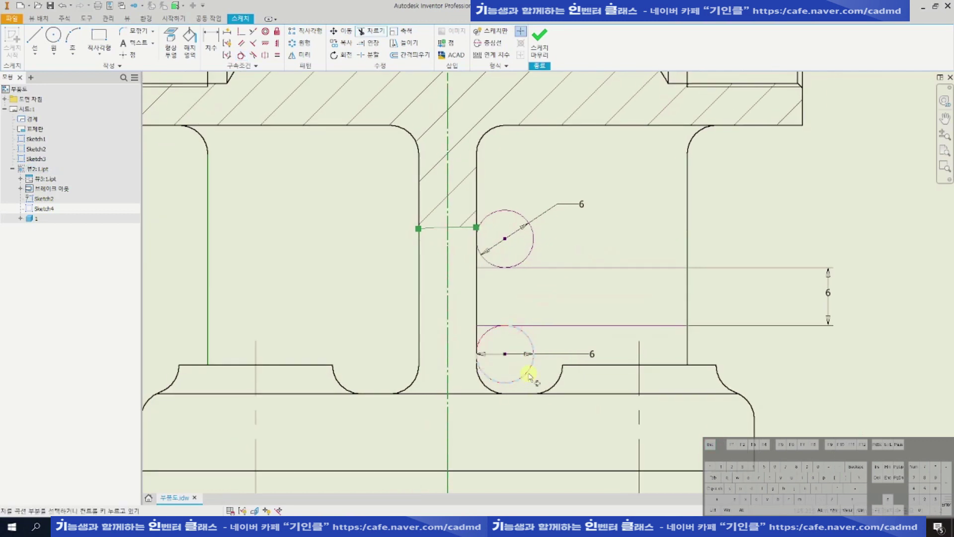
left_click(528, 374)
left_click(486, 219)
scroll(479, 276, "up", 3)
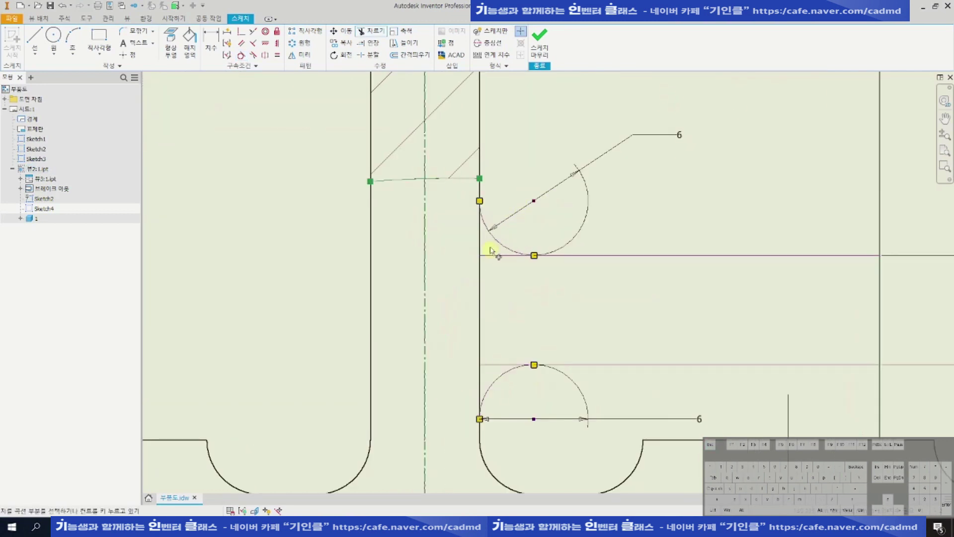
left_click(496, 354)
scroll(503, 311, "down", 2)
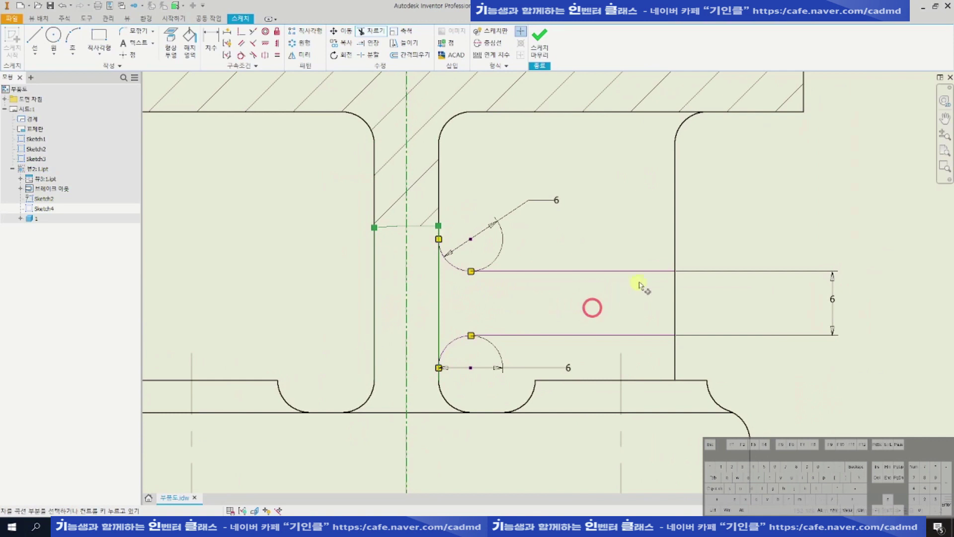
key("Escape")
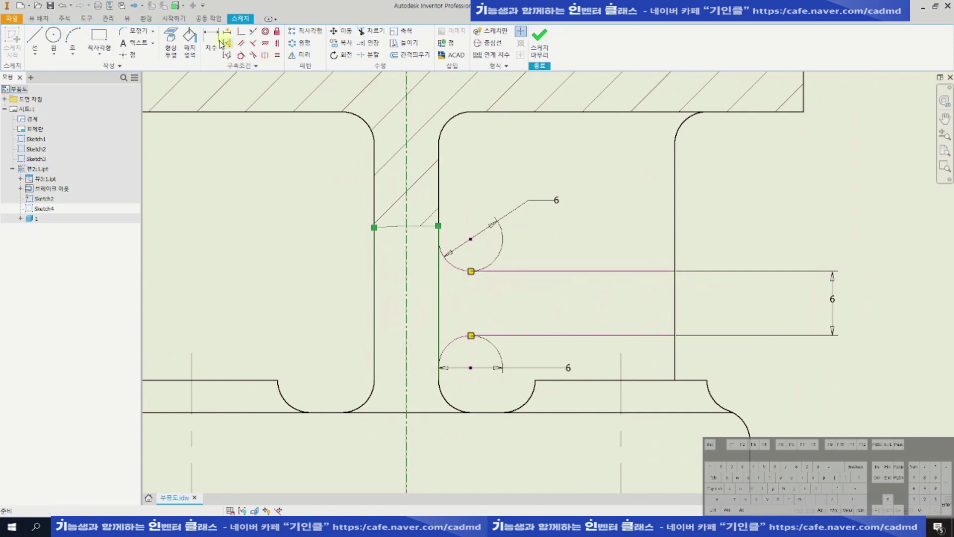
Draw a 6 mm diameter circle between the horizontal lines and make it tangent to the upper line and the right outer rib edge.
middle_click_drag(576, 236, 528, 235)
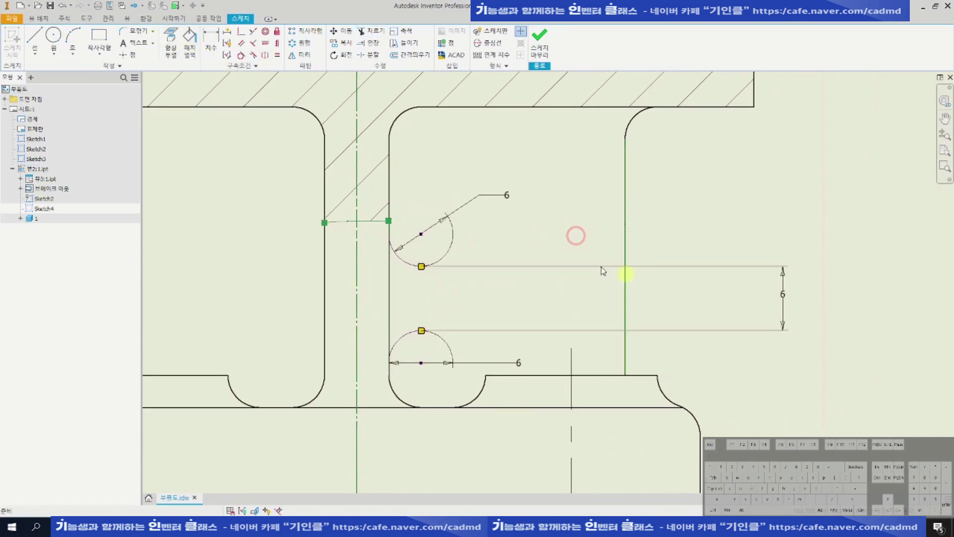
left_click(53, 39)
left_click(550, 299)
key("Return")
key("Escape")
left_click(241, 55)
left_click(574, 278)
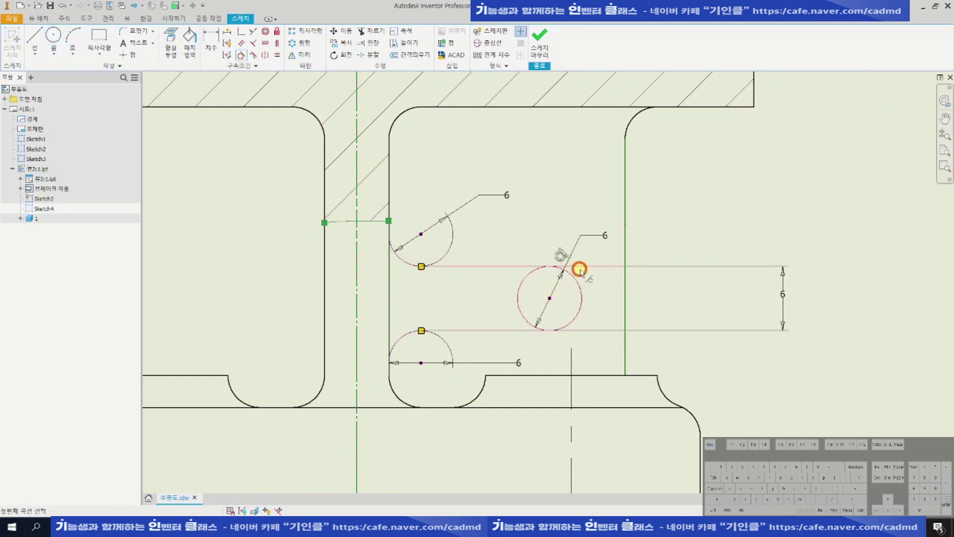
left_click(625, 288)
Trim the right circle's inner half and the line ends beyond it to form the rib section's rounded end.
scroll(618, 273, "up", 3)
key("x")
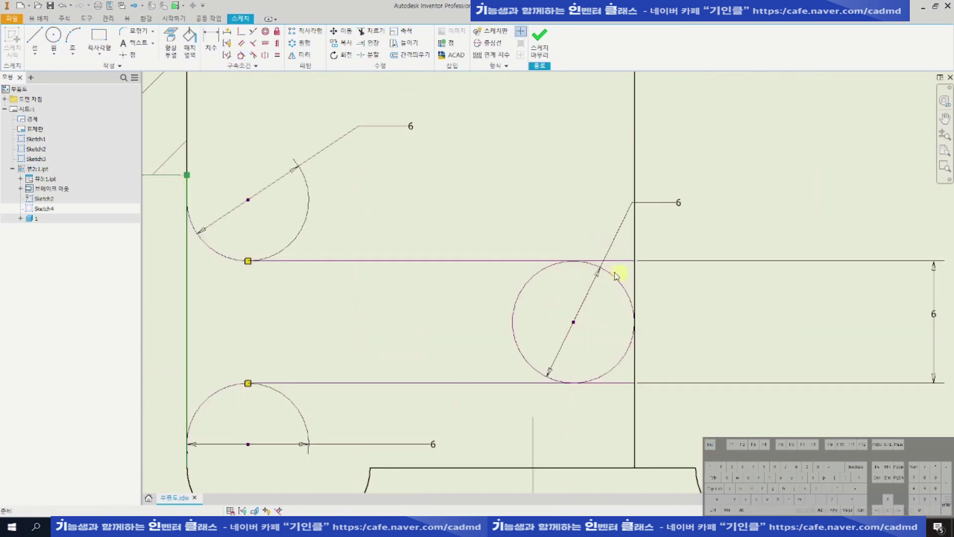
left_click(628, 379)
left_click(540, 322)
scroll(539, 323, "down", 3)
middle_click_drag(472, 307, 521, 312)
scroll(528, 319, "down", 3)
scroll(530, 321, "down", 1)
scroll(525, 321, "up", 2)
key("Escape")
Close the rib section profile with a 12 mm vertical line along the web edge between the two fillet arc ends.
left_click_drag(547, 306, 550, 292)
key("F3")
scroll(528, 324, "down", 1)
scroll(458, 252, "up", 2)
key("l")
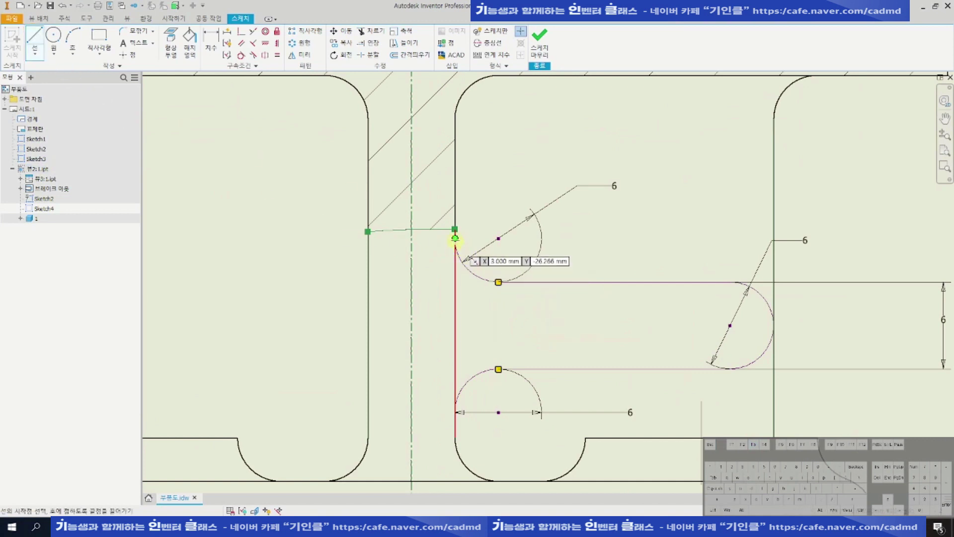
left_click(455, 247)
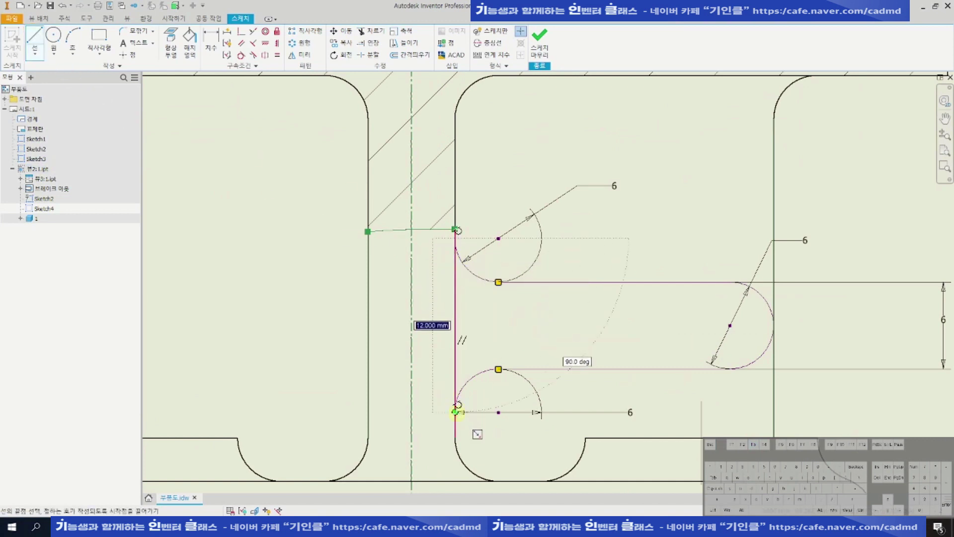
left_click(455, 412)
key("Escape")
scroll(513, 323, "down", 3)
left_click_drag(568, 332, 560, 318)
scroll(532, 327, "down", 2)
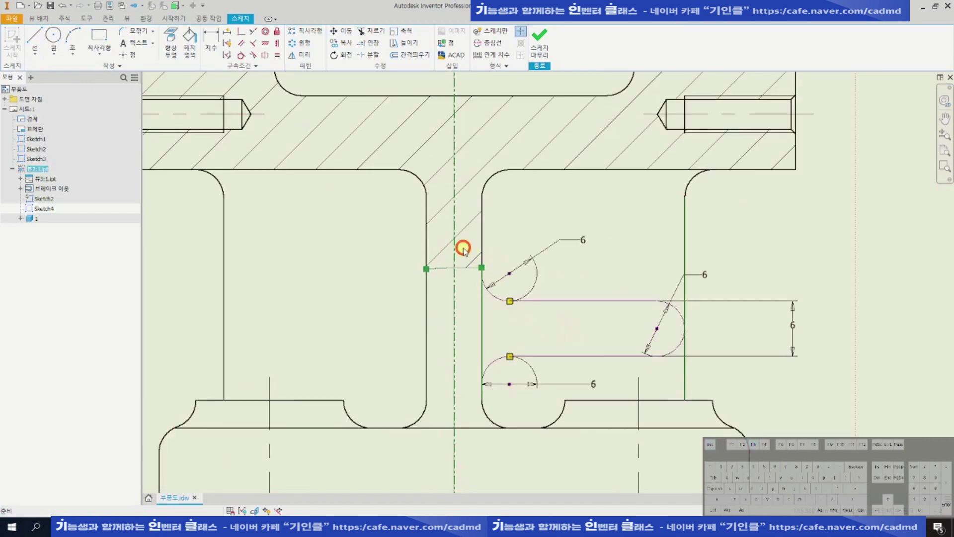
Mirror the complete right rib section profile about the vertical centerline to the web's left side.
mouse_move(463, 246)
left_mouse_down()
mouse_move(526, 305)
mouse_move(731, 398)
left_mouse_up()
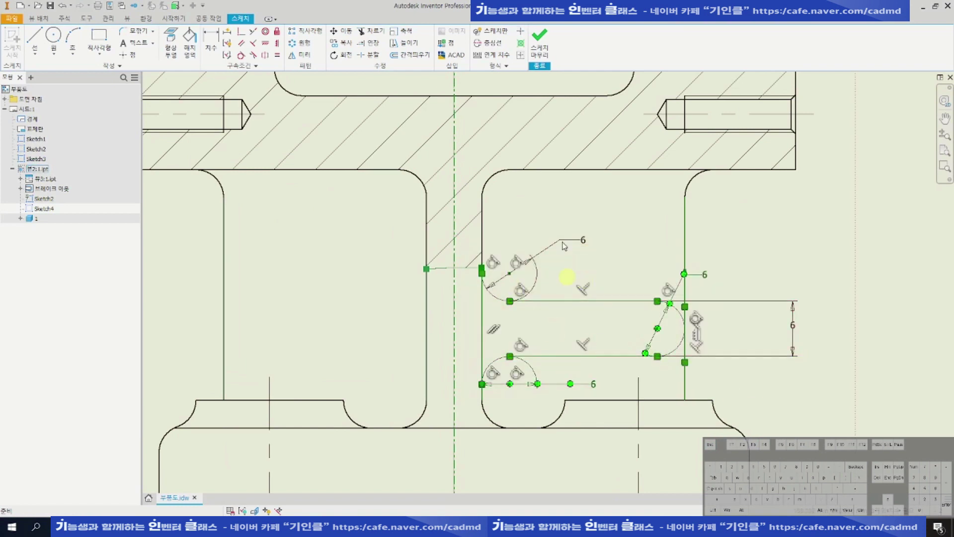
left_click(304, 55)
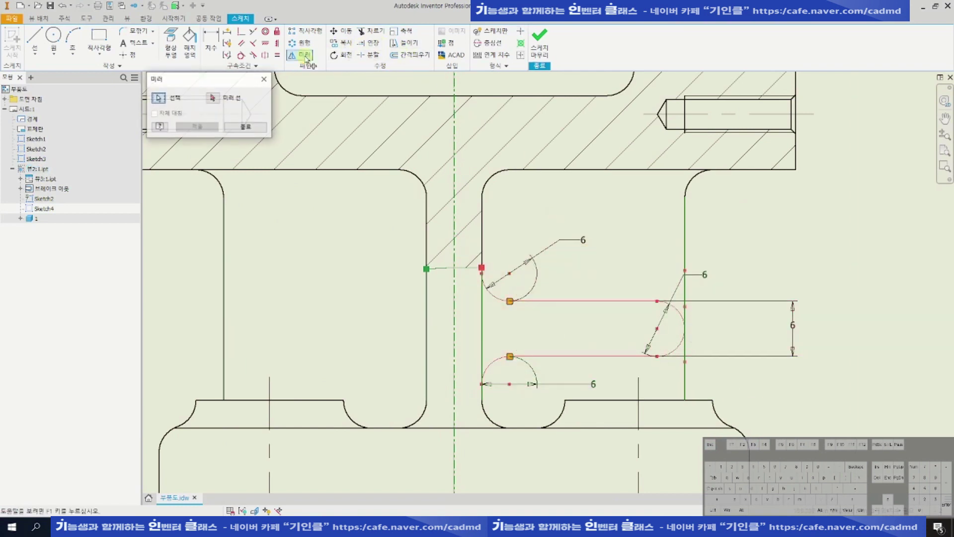
left_click(213, 99)
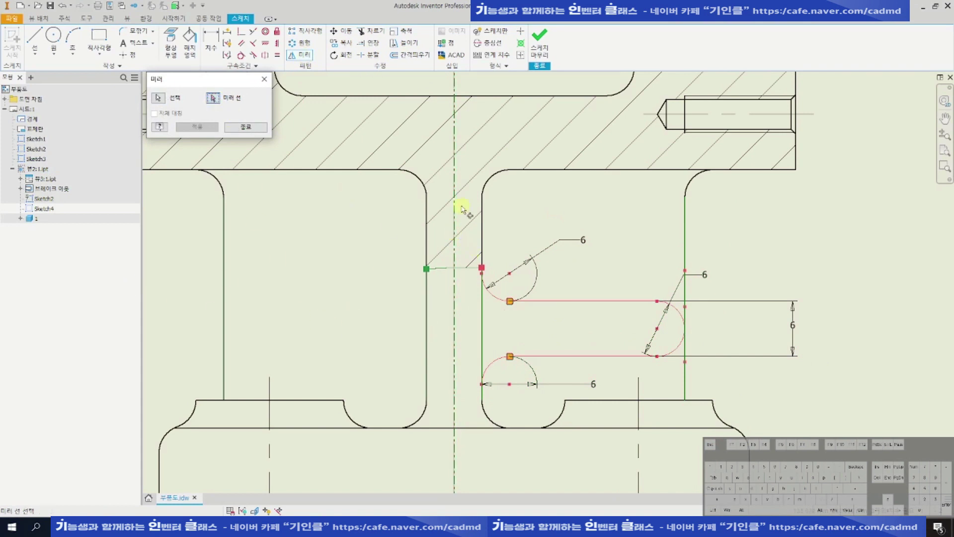
scroll(468, 244, "down", 3)
middle_click_drag(475, 139, 476, 166)
scroll(479, 323, "up", 3)
left_click(447, 279)
left_click(197, 127)
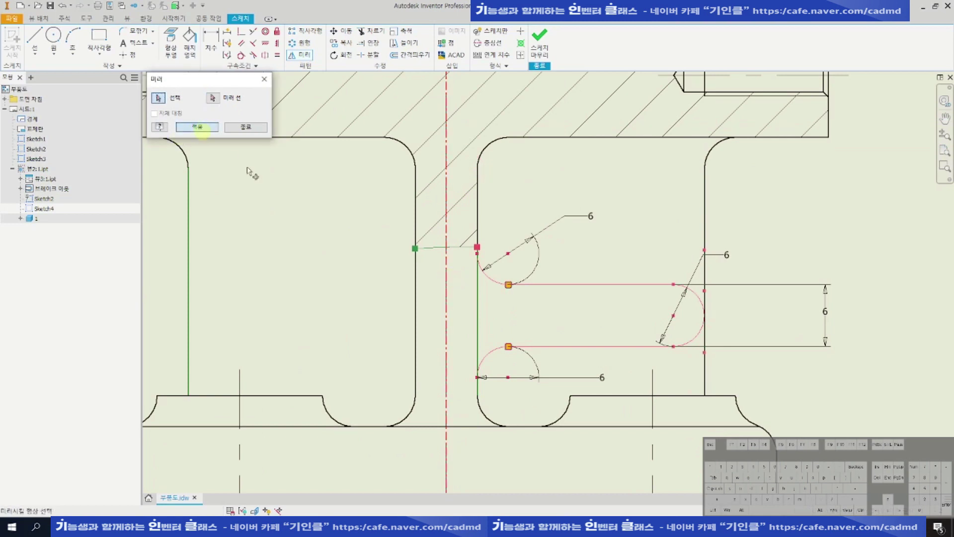
middle_click_drag(326, 243, 376, 252)
key("Escape")
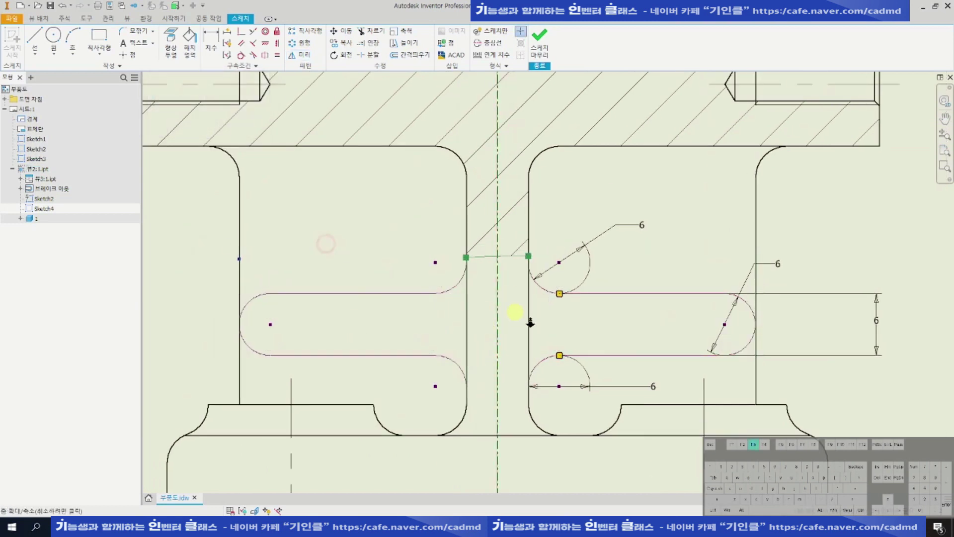
Begin an ANSI 31 hatch at 45° with the web's left rib section profile as its first region.
scroll(445, 330, "down", 2)
scroll(437, 330, "up", 3)
left_click(189, 50)
scroll(420, 237, "down", 3)
left_click(412, 274)
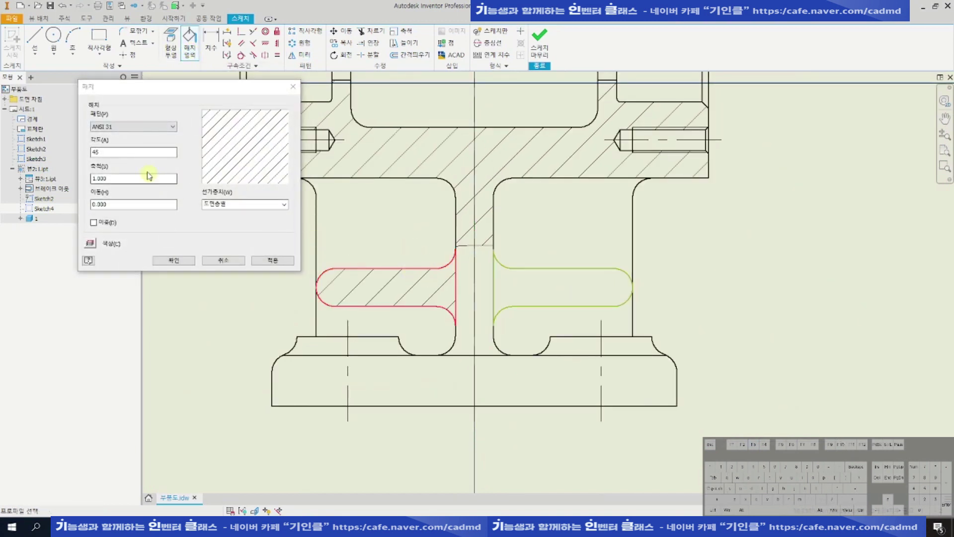
middle_click_drag(457, 234, 455, 246)
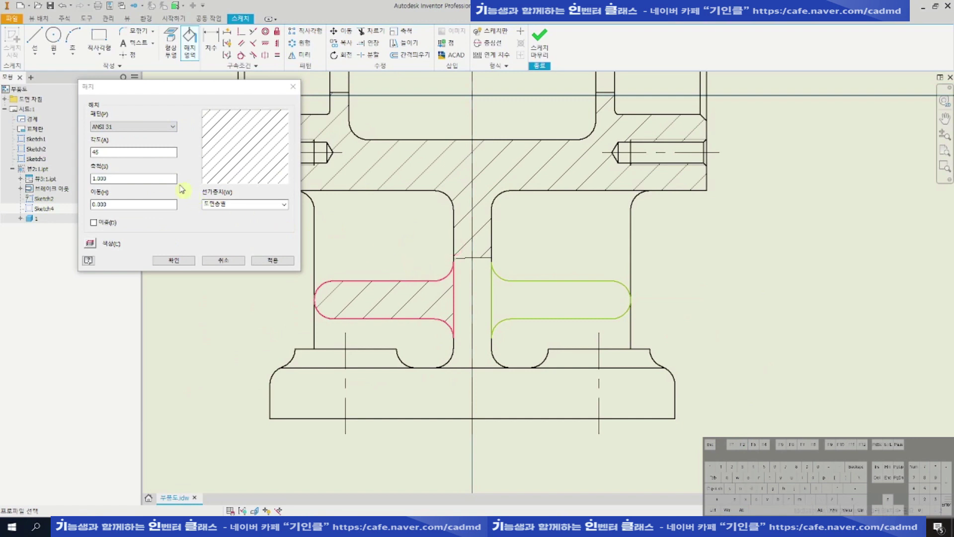
scroll(401, 238, "down", 3)
middle_click_drag(433, 258, 460, 293)
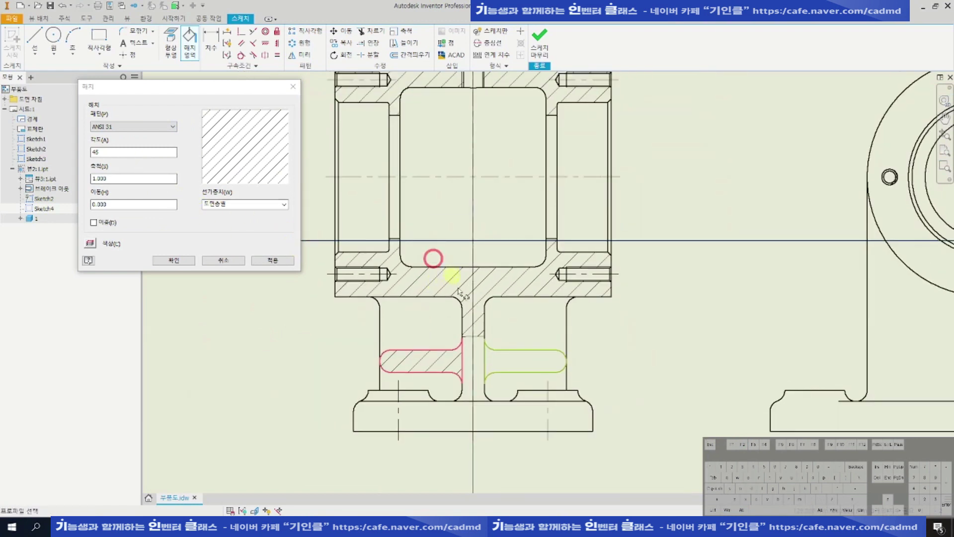
scroll(450, 300, "up", 3)
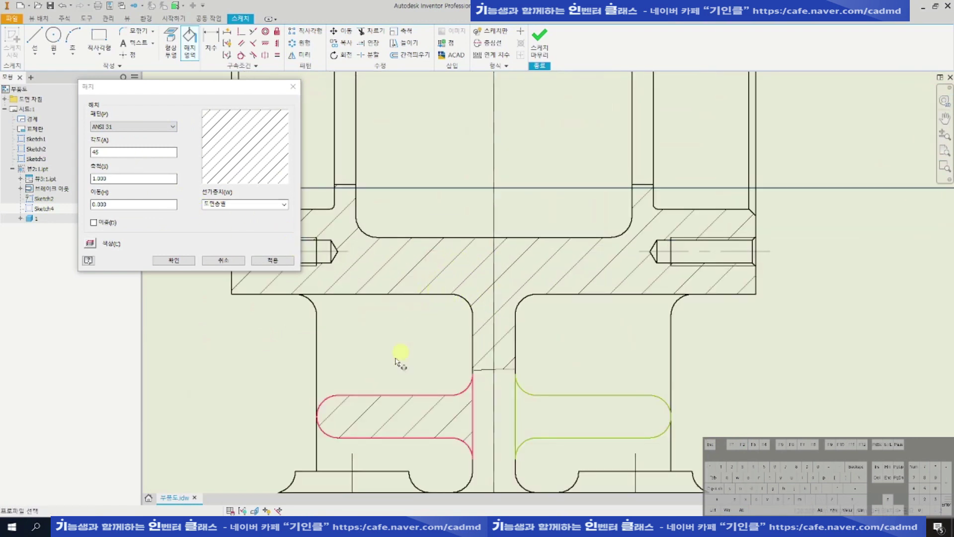
scroll(398, 438, "up", 3)
Set the hatch scale to 0.7, include the right rib section profile, and apply the hatch.
double_click(125, 178)
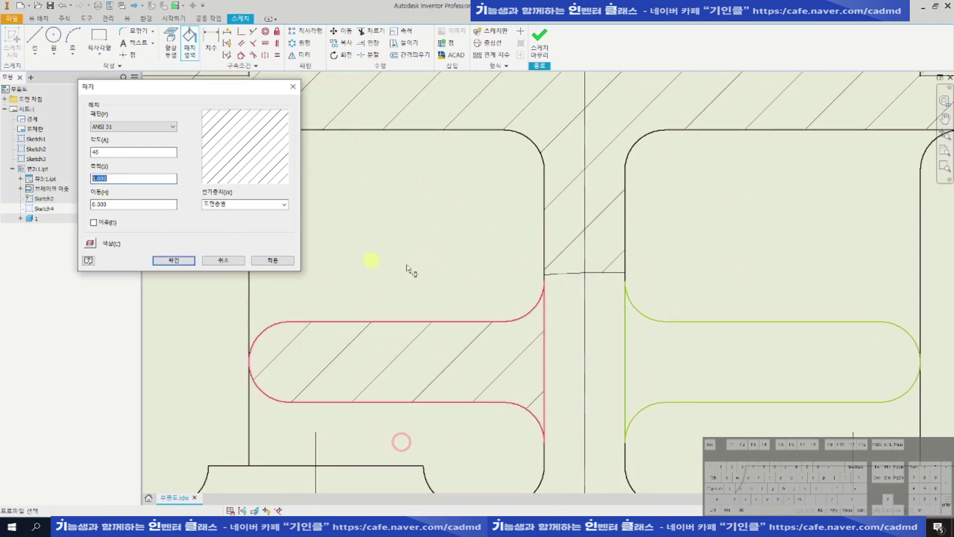
scroll(379, 267, "down", 3)
left_click_drag(134, 177, 77, 174)
type(".8")
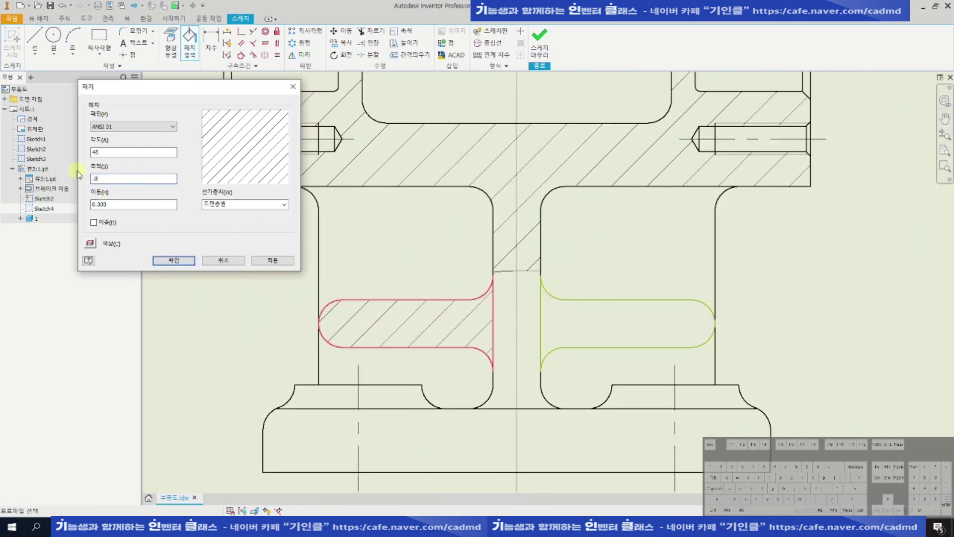
type("7")
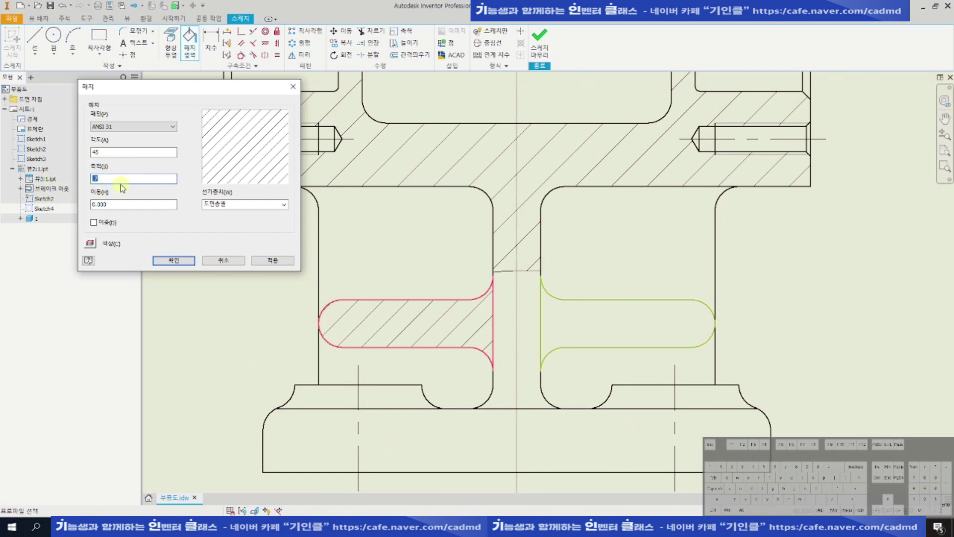
left_click(558, 315)
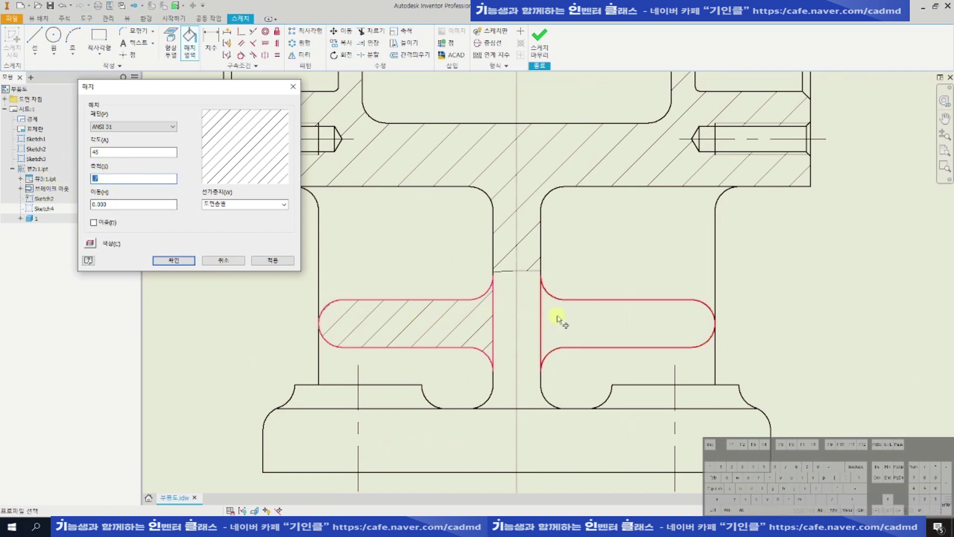
left_click(174, 260)
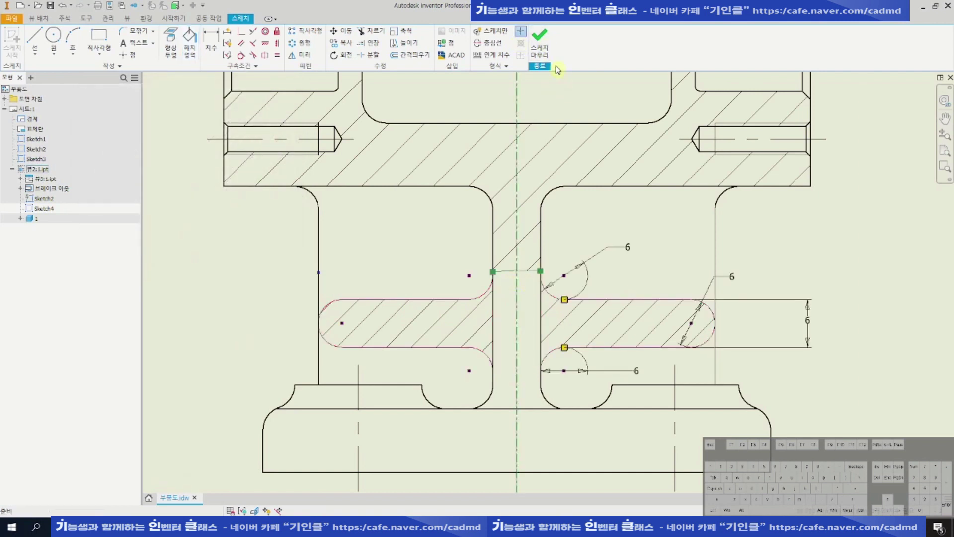
Draw a horizontal line through both rib sections, past their rounded ends, and make it coincident with the left end arc's center.
left_click(40, 37)
left_click(301, 323)
left_click(741, 324)
left_click(242, 33)
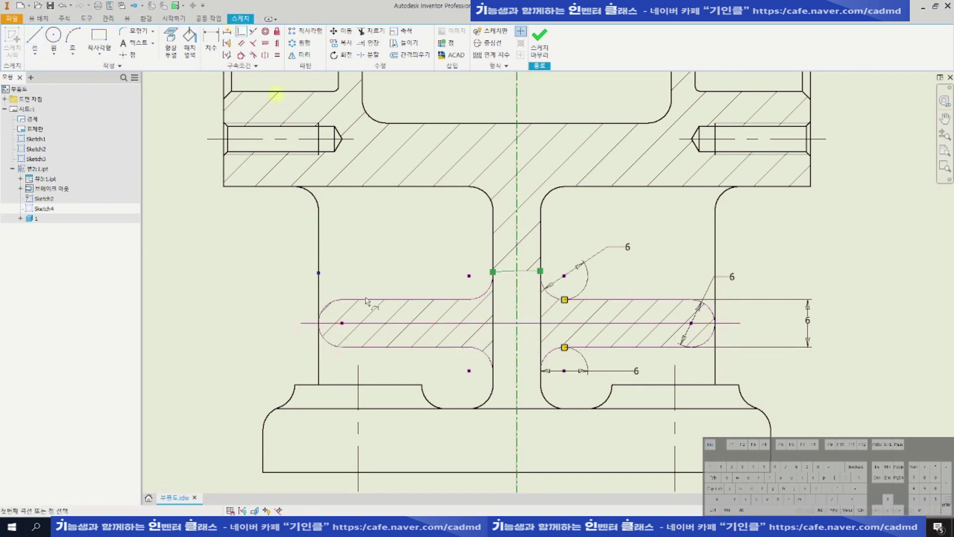
left_click(368, 323)
left_click(342, 323)
Dimension the horizontal line to extend 2 mm beyond the outer rib edge at each end.
key("Escape")
key("d")
left_click(301, 323)
left_click(298, 233)
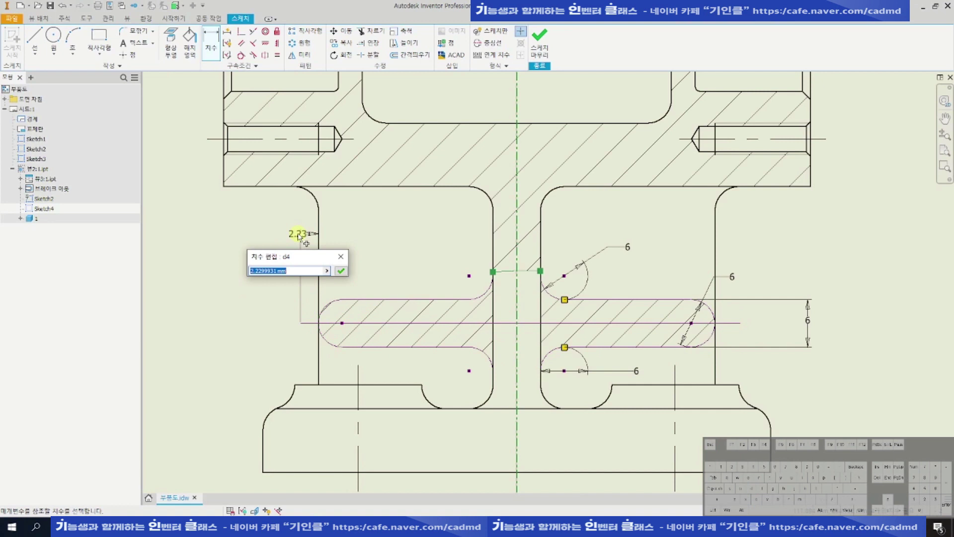
type("2")
key("Return")
left_click(744, 326)
left_click(746, 225)
type("2")
key("Return")
key("Escape")
Change the horizontal line's line type to a long-dash chain pattern so it serves as the rib sections' centerline.
right_click(653, 322)
left_click(641, 276)
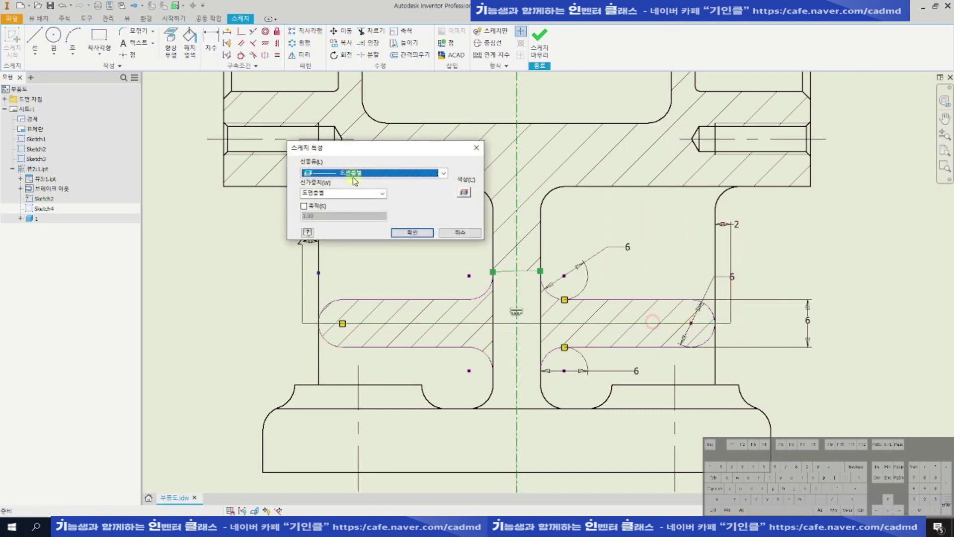
left_click(354, 174)
left_click(397, 239)
left_click(415, 239)
left_click(236, 295)
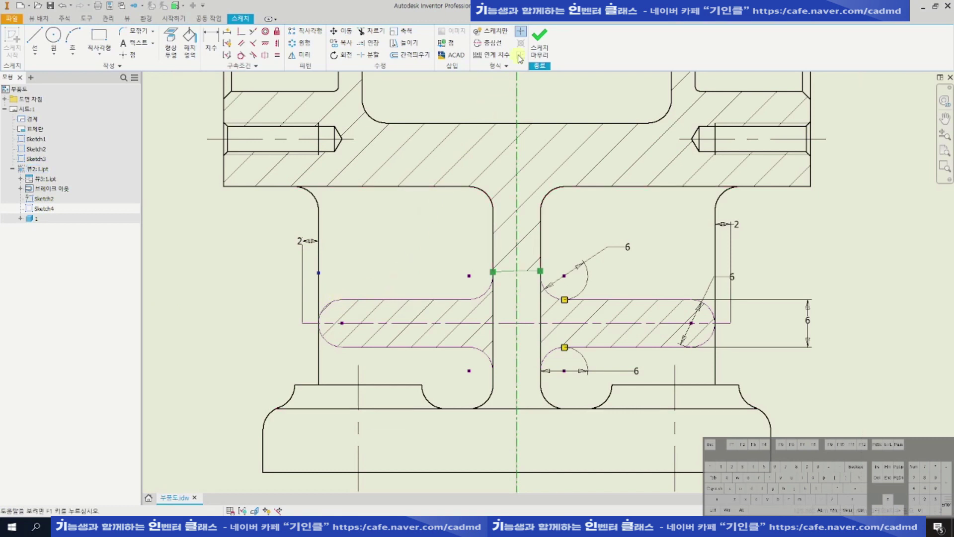
Finish the rib section sketch and save the drawing.
left_click(542, 56)
scroll(479, 358, "down", 5)
scroll(576, 320, "up", 2)
key("ctrl+s")
key("alt+F2")
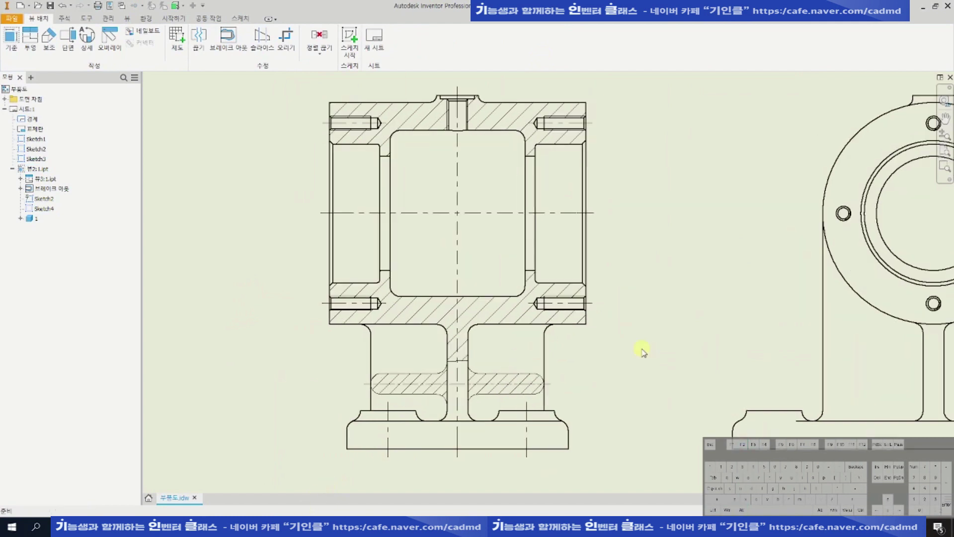
Compare the bore circles in the side view with the chamfered bore edges in the section view.
key("F3")
scroll(424, 345, "down", 2)
middle_click_drag(665, 282, 605, 295)
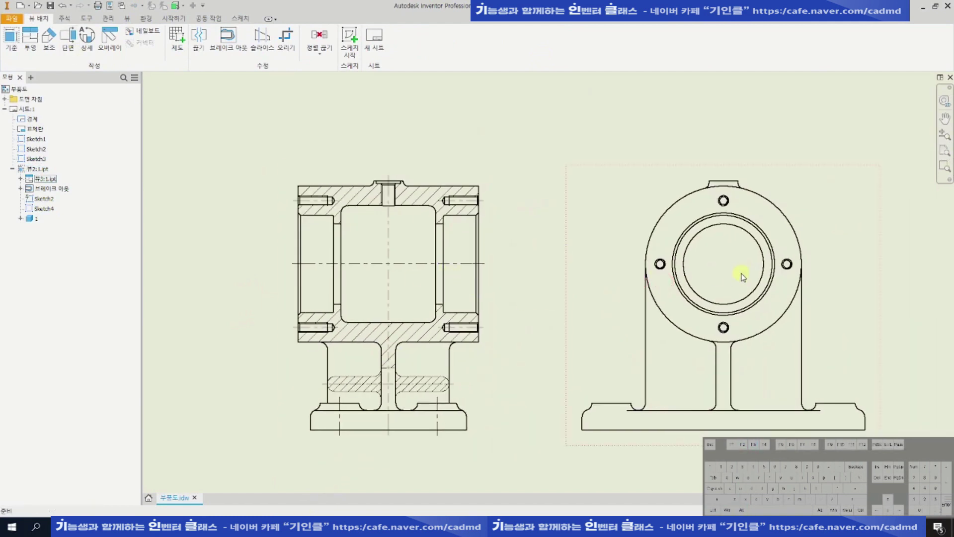
middle_click_drag(748, 213, 721, 211)
scroll(728, 229, "up", 4)
scroll(704, 216, "down", 3)
scroll(704, 216, "down", 1)
key("F3")
scroll(736, 240, "up", 2)
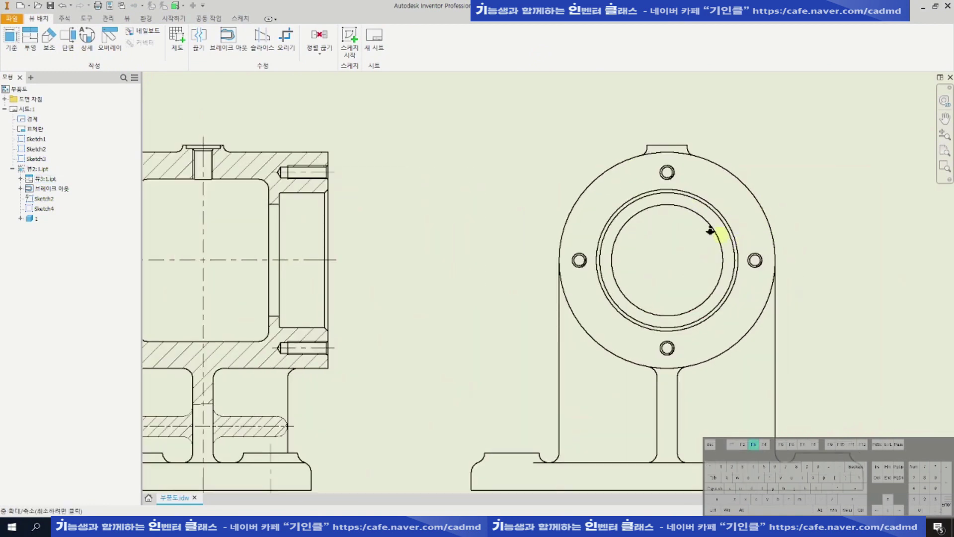
scroll(701, 231, "down", 1)
scroll(699, 206, "up", 2)
scroll(698, 203, "up", 2)
key("Escape")
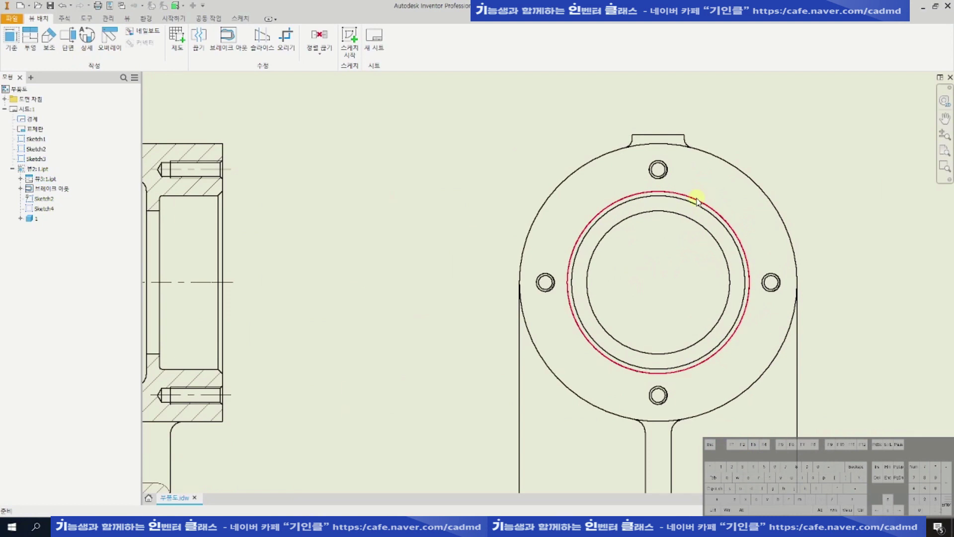
middle_click_drag(448, 190, 635, 196)
scroll(597, 206, "down", 2)
middle_click_drag(370, 215, 416, 221)
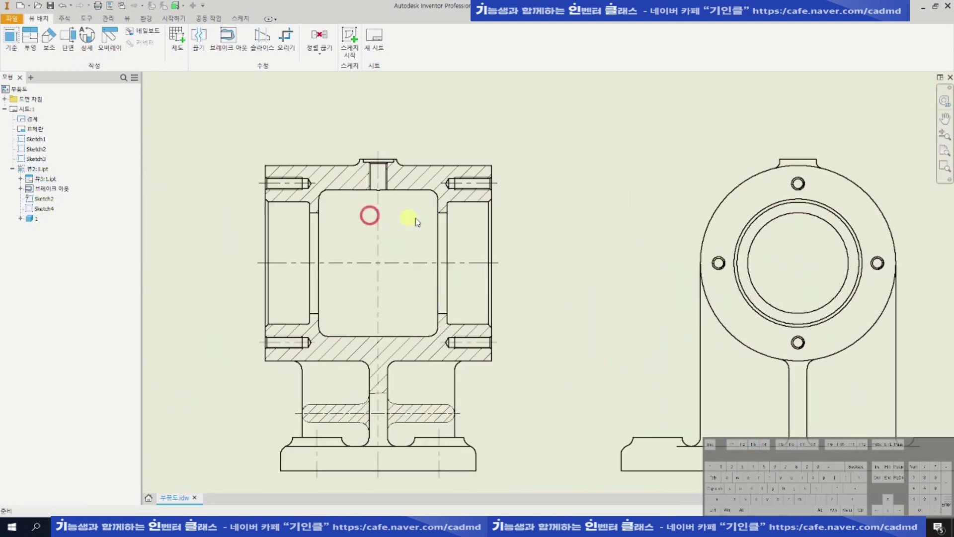
scroll(492, 207, "up", 4)
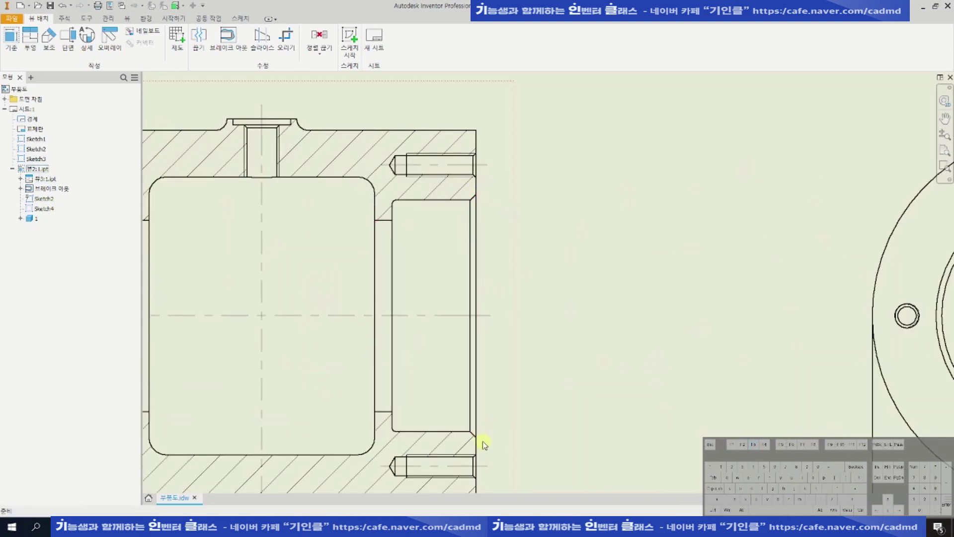
scroll(482, 398, "down", 5)
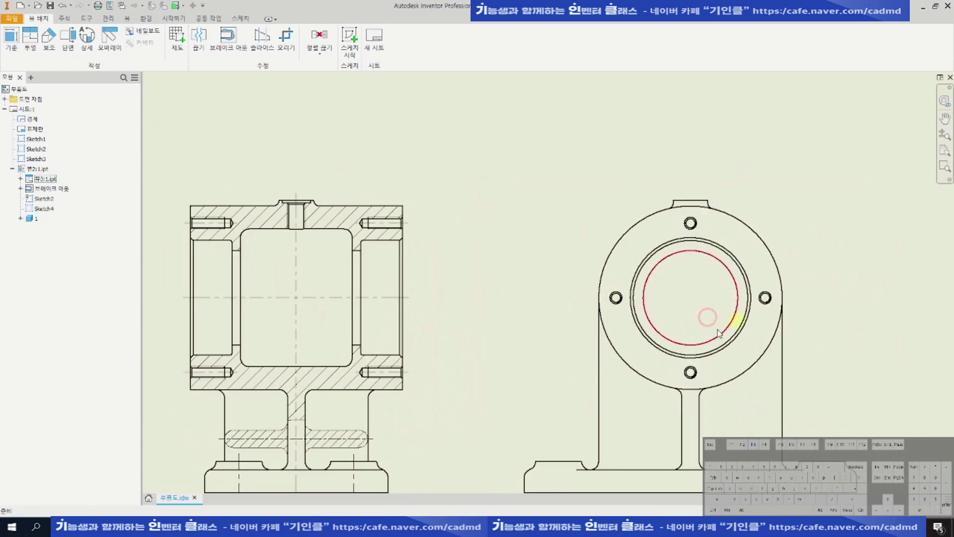
Hide the outer chamfer edge circle of the central bore in the side view.
key("F3")
scroll(710, 244, "up", 3)
scroll(709, 244, "down", 3)
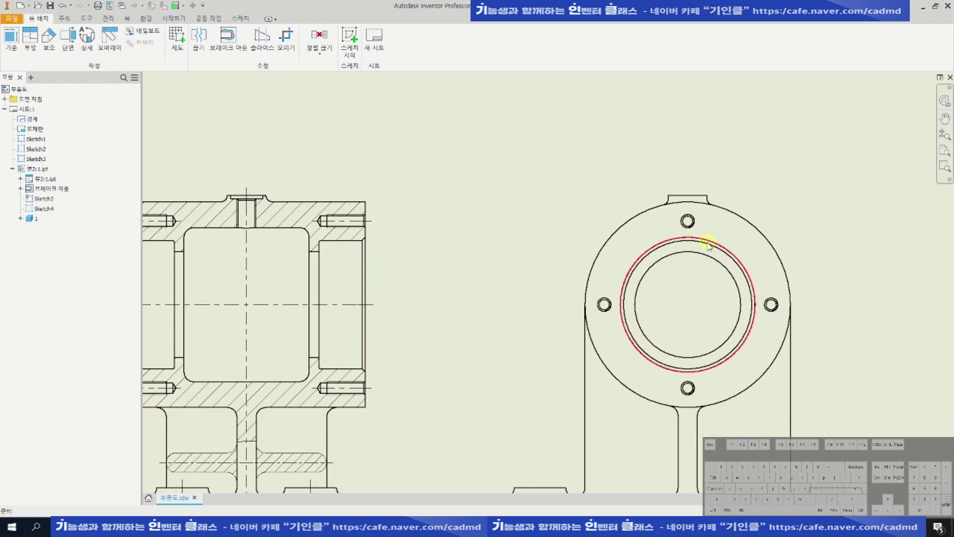
scroll(666, 281, "up", 1)
middle_click_drag(567, 237, 618, 240)
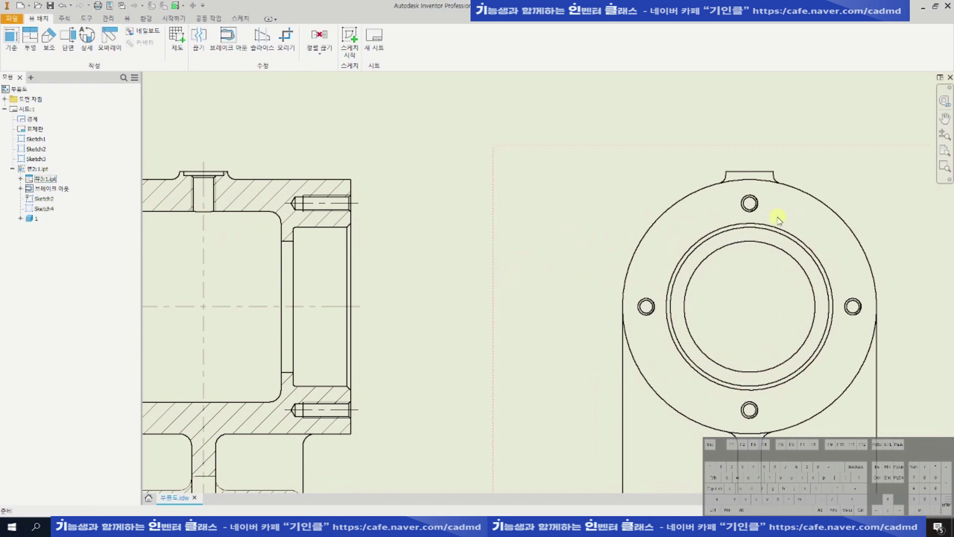
right_click(747, 221)
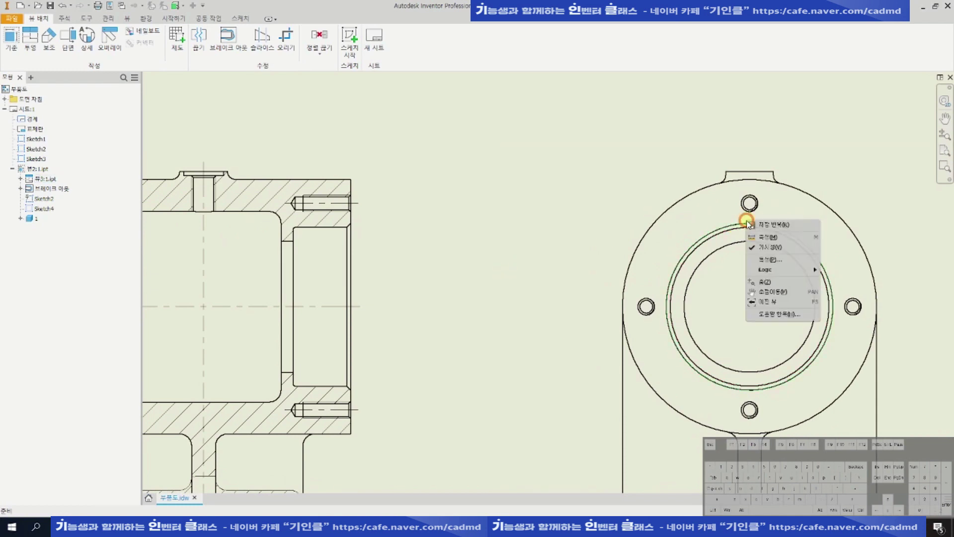
left_click(770, 249)
Examine the chamfer, thread and drill circles of the side view's tapped hole against the section view.
scroll(747, 211, "up", 5)
scroll(747, 212, "up", 6)
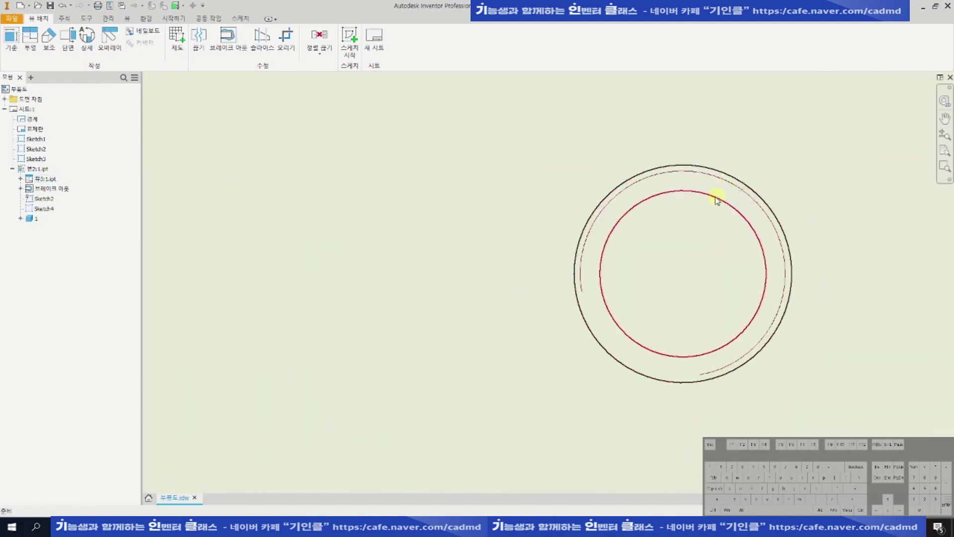
scroll(708, 181, "up", 2)
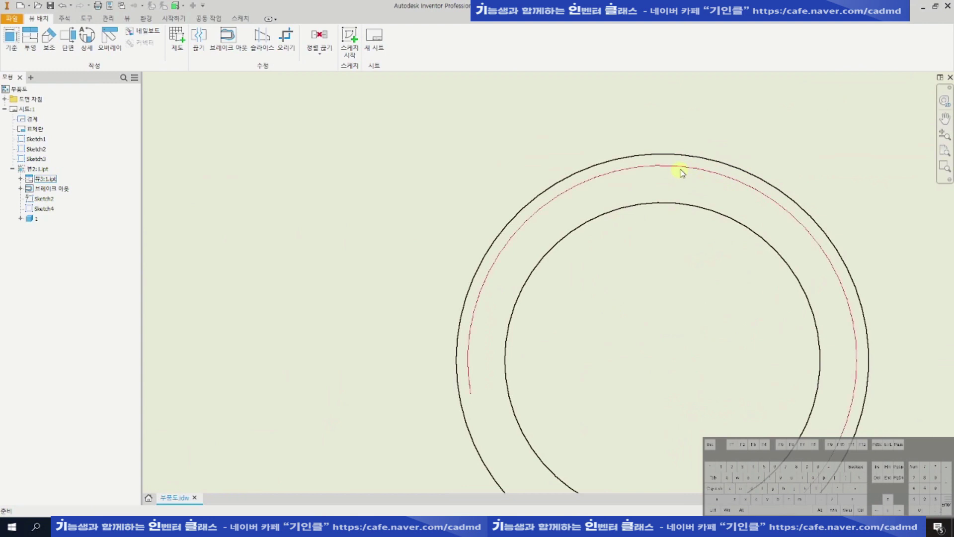
scroll(653, 196, "down", 2)
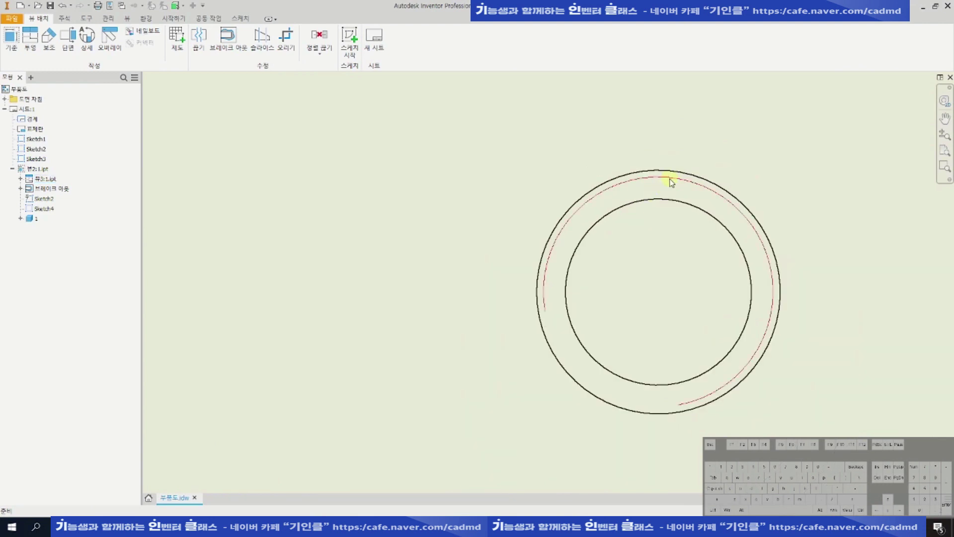
scroll(669, 180, "down", 6)
scroll(414, 222, "down", 2)
mouse_move(416, 221)
middle_mouse_down()
mouse_move(677, 236)
mouse_move(627, 234)
middle_mouse_up()
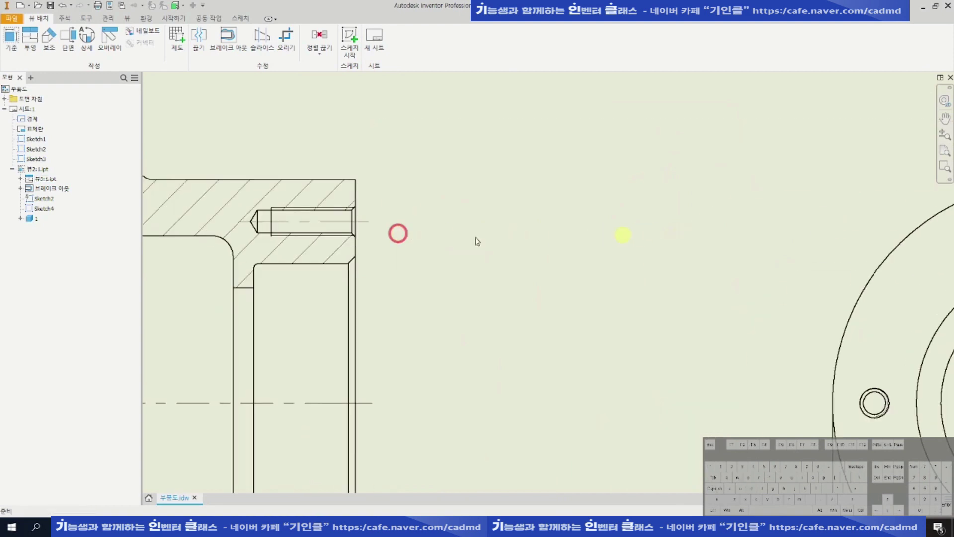
scroll(352, 213, "down", 3)
Hide the outer chamfer circles of the upper and left tapped holes in the side view.
scroll(597, 214, "up", 5)
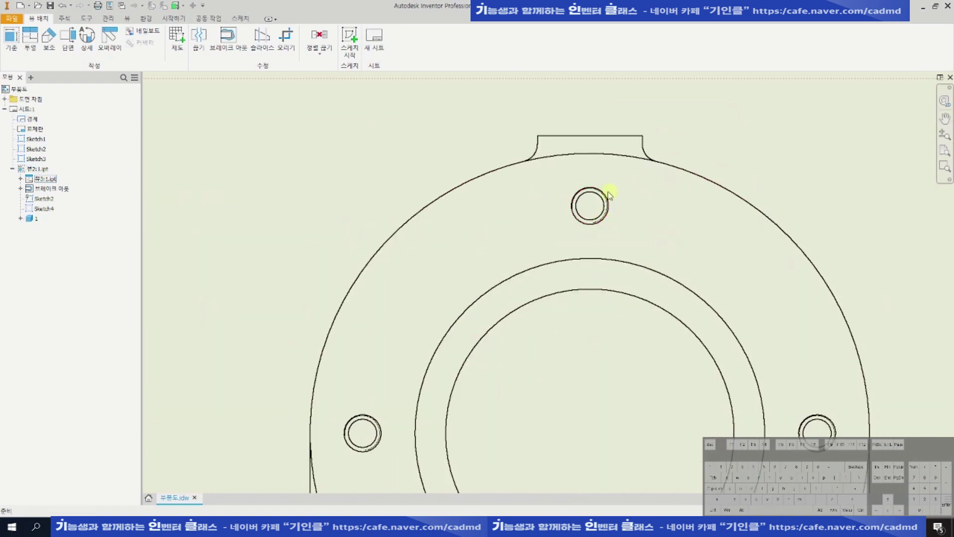
scroll(605, 192, "up", 2)
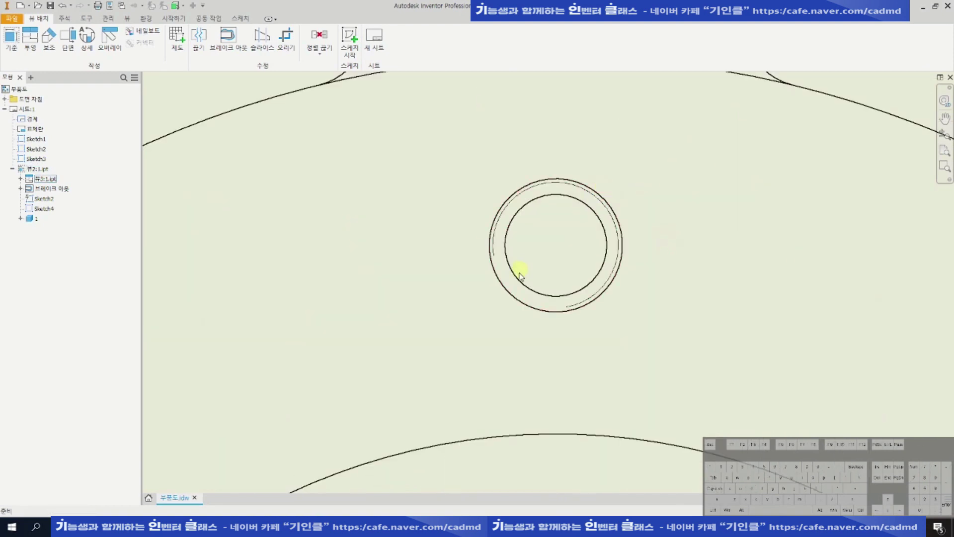
scroll(507, 289, "down", 6)
scroll(473, 309, "up", 3)
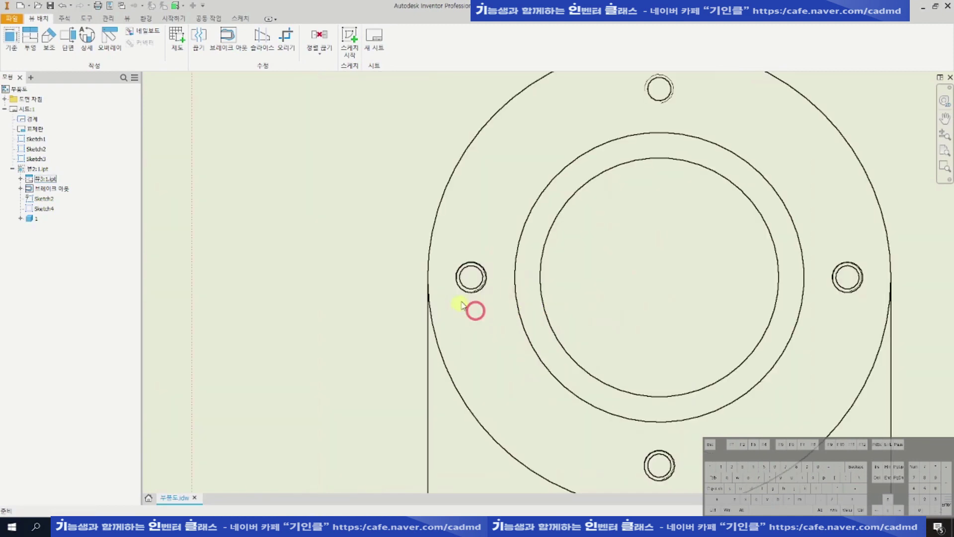
right_click(465, 292)
key("v")
Hide the outer chamfer circles of the lower and right tapped holes in the side view.
middle_click_drag(630, 411, 609, 333)
scroll(632, 388, "up", 3)
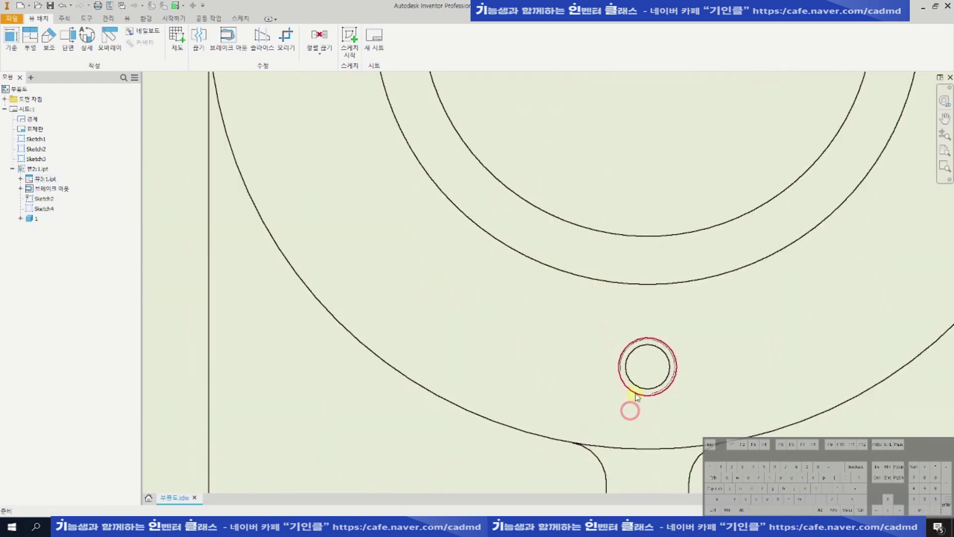
right_click(635, 393)
key("v")
scroll(686, 343, "down", 2)
middle_click_drag(729, 283, 680, 297)
scroll(756, 196, "up", 3)
right_click(751, 182)
key("v")
scroll(635, 255, "down", 8)
middle_click_drag(642, 256, 648, 277)
scroll(675, 296, "up", 1)
middle_click_drag(815, 296, 783, 294)
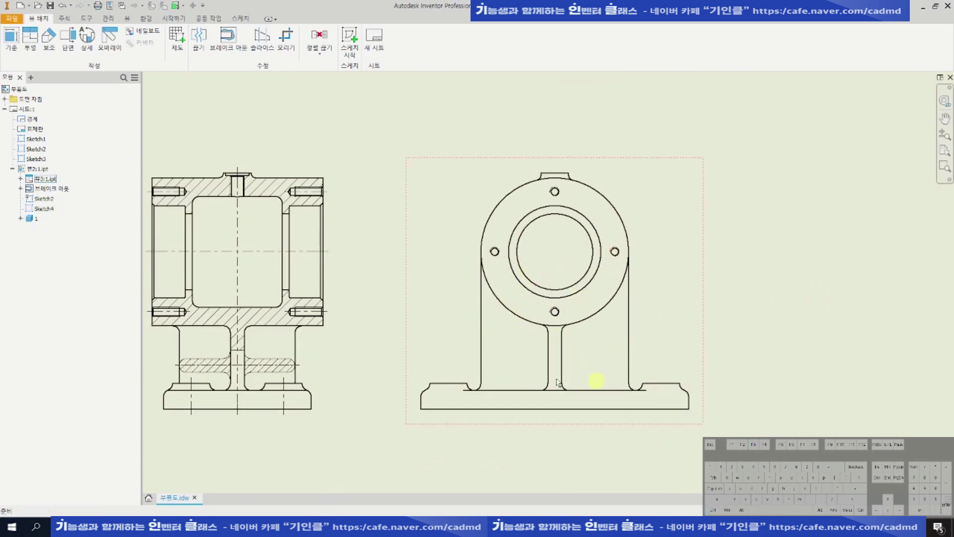
Switch to the AutoCAD assembly drawing and examine the housing's half side view beside the front section.
scroll(461, 246, "down", 2)
scroll(592, 205, "down", 2)
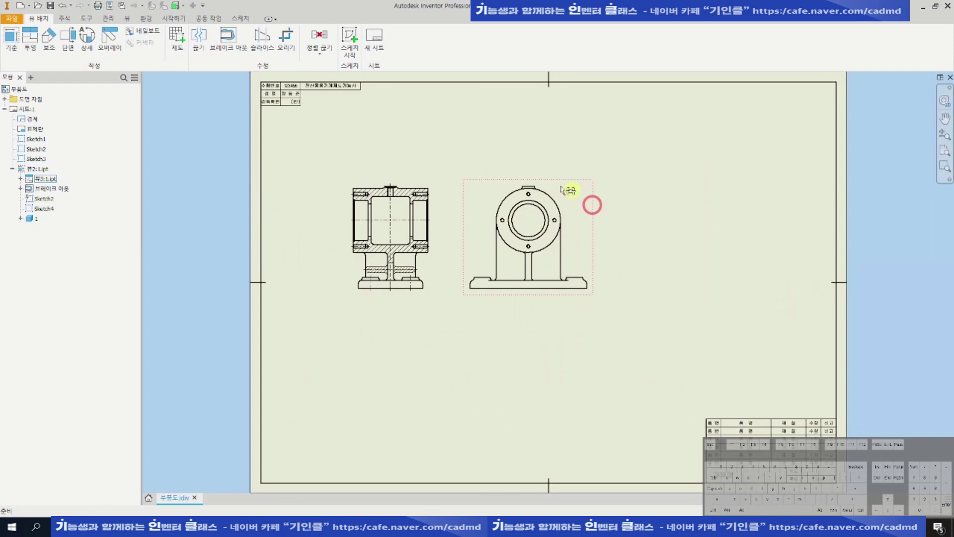
scroll(539, 177, "up", 1)
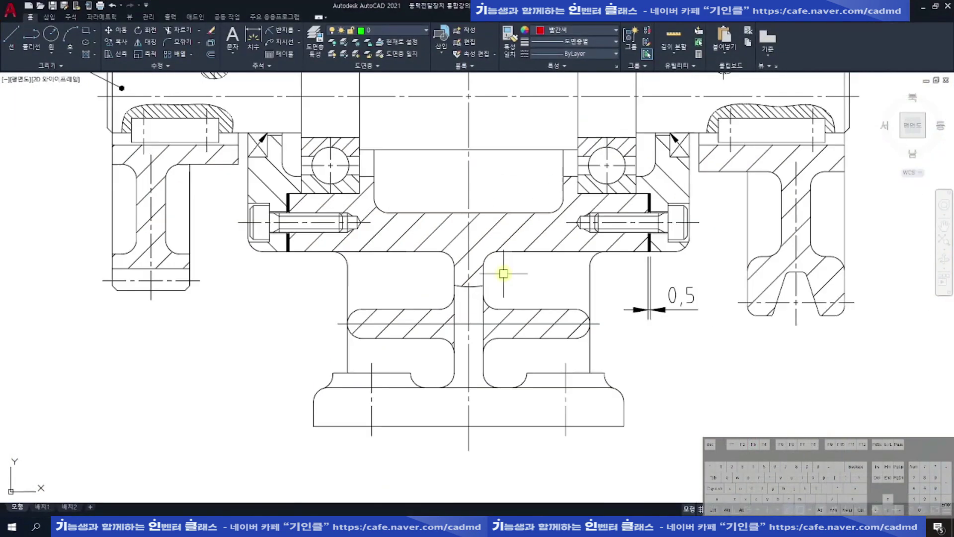
scroll(639, 215, "down", 5)
scroll(645, 225, "up", 2)
scroll(620, 253, "up", 2)
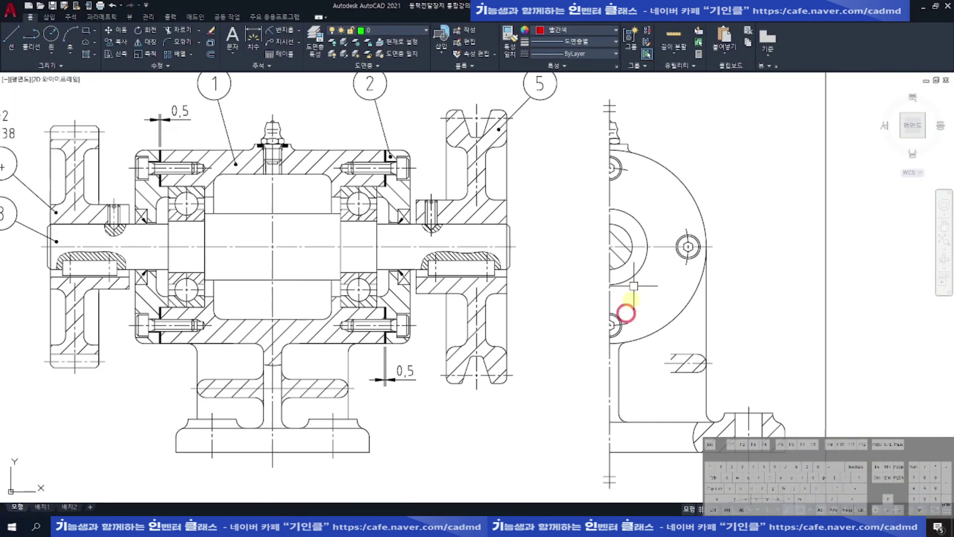
Switch to the Inventor part drawing, try cropping the side view at its vertical centreline to keep the right half, and undo the crop.
scroll(633, 292, "down", 2)
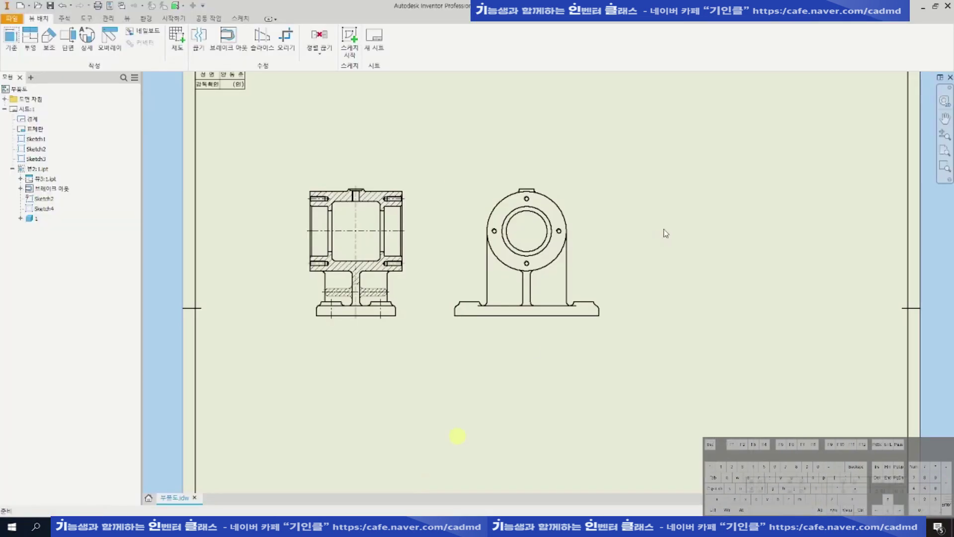
scroll(614, 239, "up", 2)
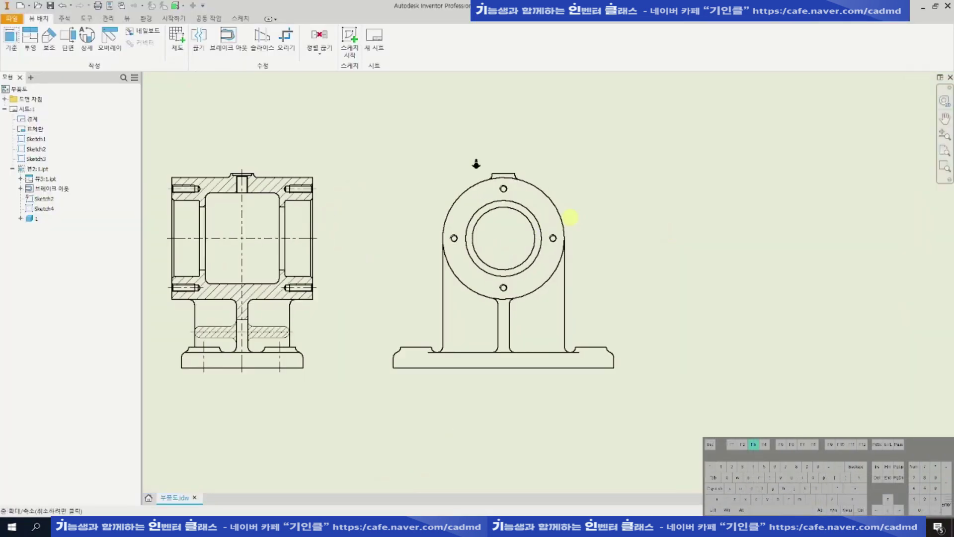
left_click(576, 190)
scroll(512, 174, "up", 2)
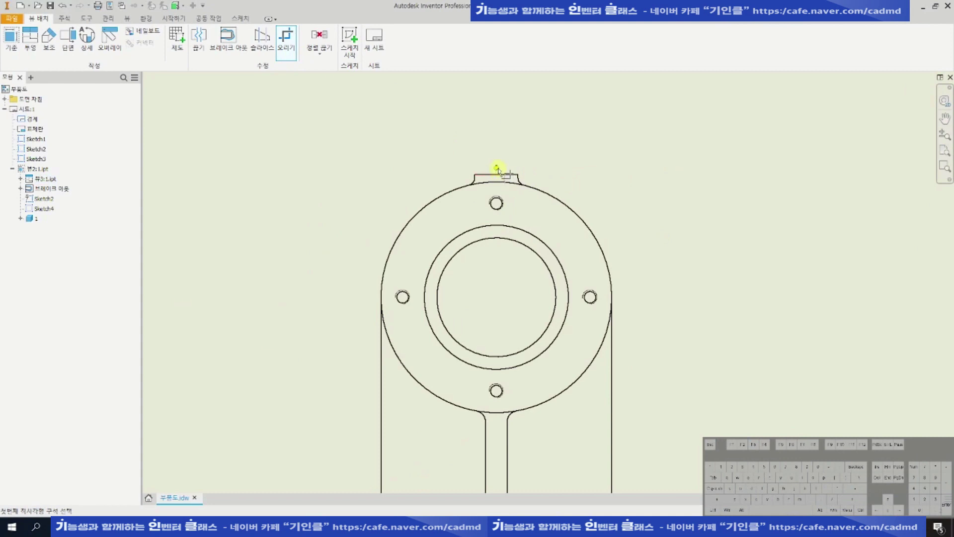
left_click(496, 139)
scroll(495, 137, "down", 5)
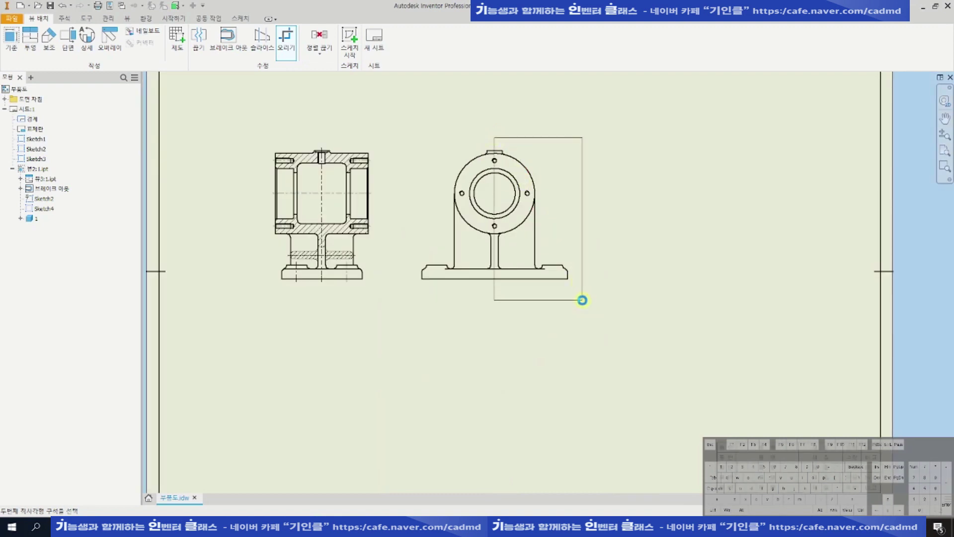
left_click(582, 297)
key("F3")
left_click_drag(633, 245, 481, 168)
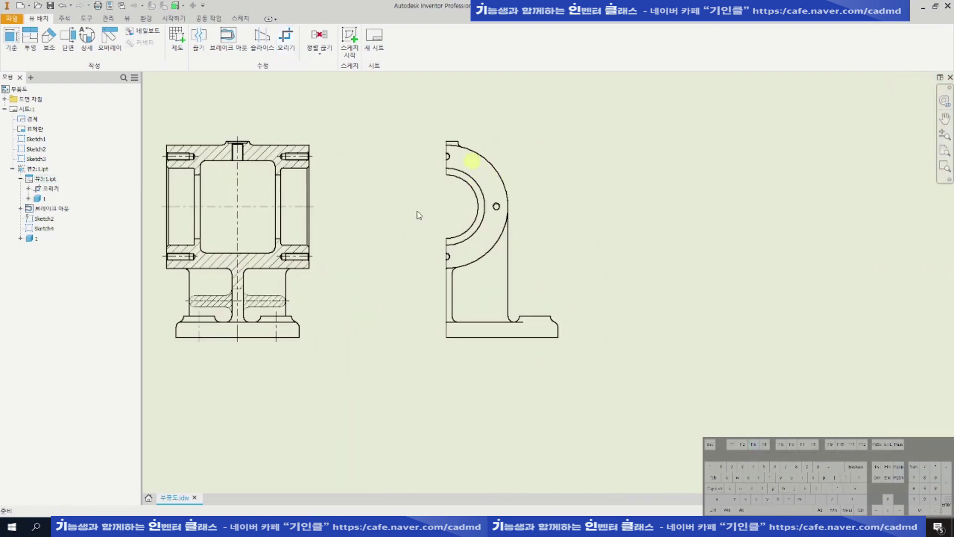
key("F3")
middle_click_drag(440, 230, 464, 257)
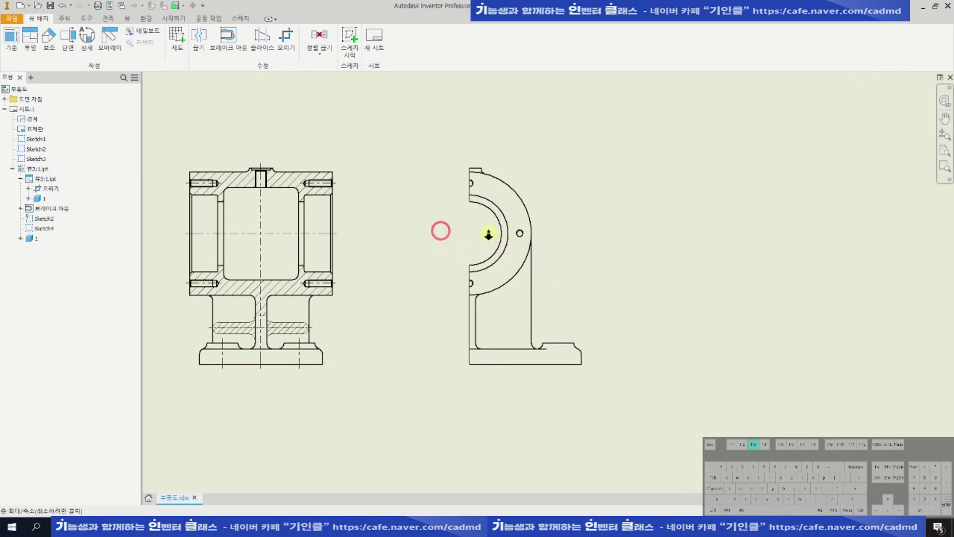
key("ctrl+z")
Crop the housing's side view at its vertical centreline, keeping only the left half.
left_click(286, 40)
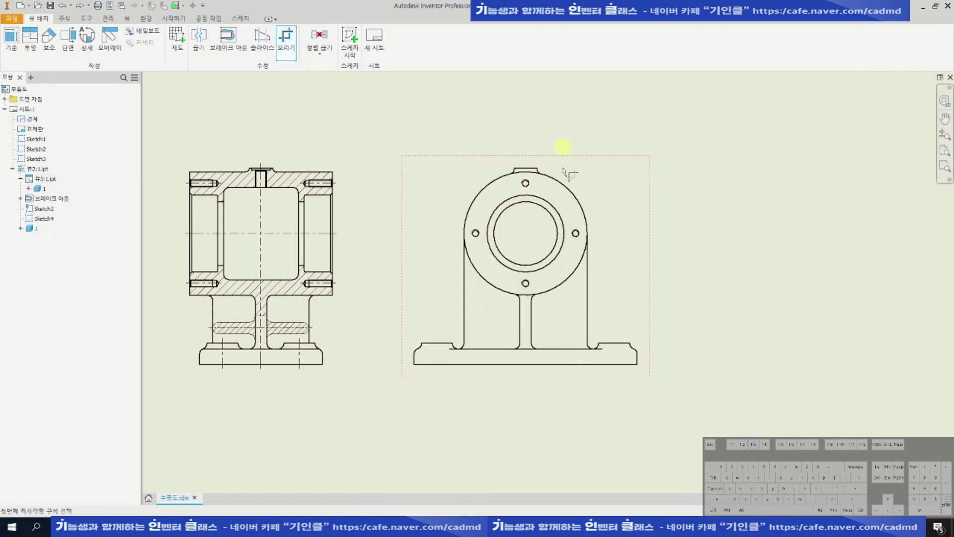
left_click(522, 145)
left_click(379, 399)
left_click_drag(574, 164, 539, 173)
middle_click_drag(582, 167, 652, 175)
left_click(653, 175)
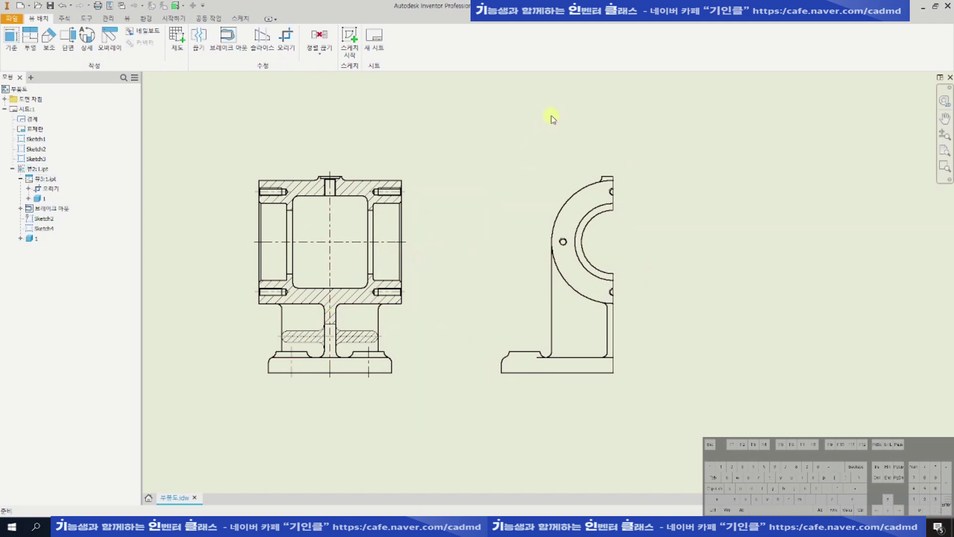
Undo the side view's left-half crop, recrop it to keep only the right half, and move it closer to the section view.
key("ctrl+z")
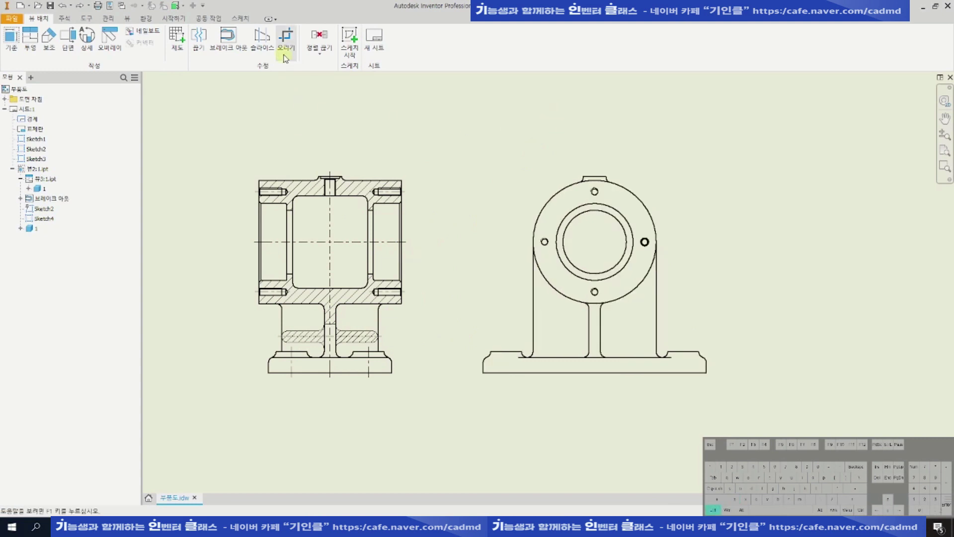
left_click(286, 49)
left_click(669, 207)
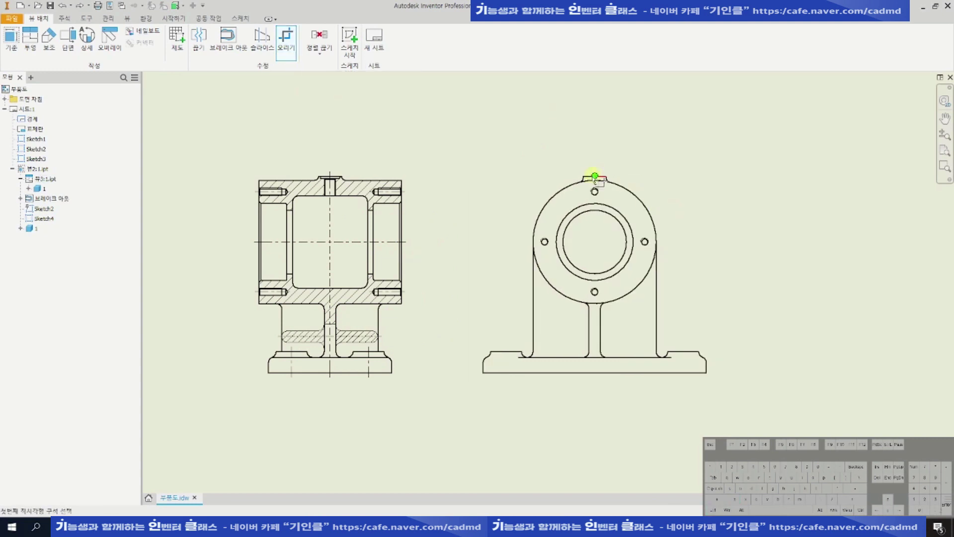
left_click(596, 166)
left_click(729, 388)
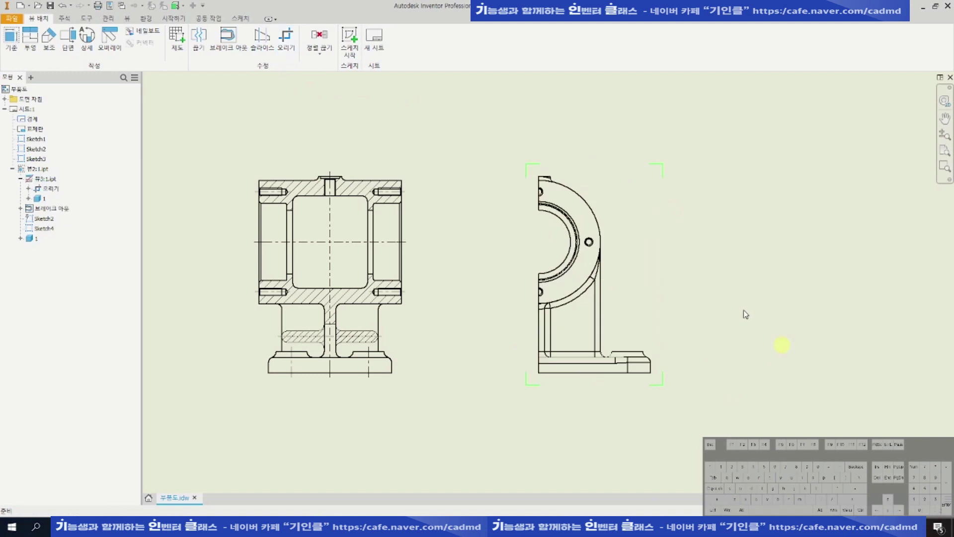
left_click_drag(606, 164, 553, 165)
Hide the vertical cut edges that the crop leaves along the centre of the half side view.
scroll(489, 194, "down", 3)
left_click(485, 267)
scroll(486, 343, "down", 4)
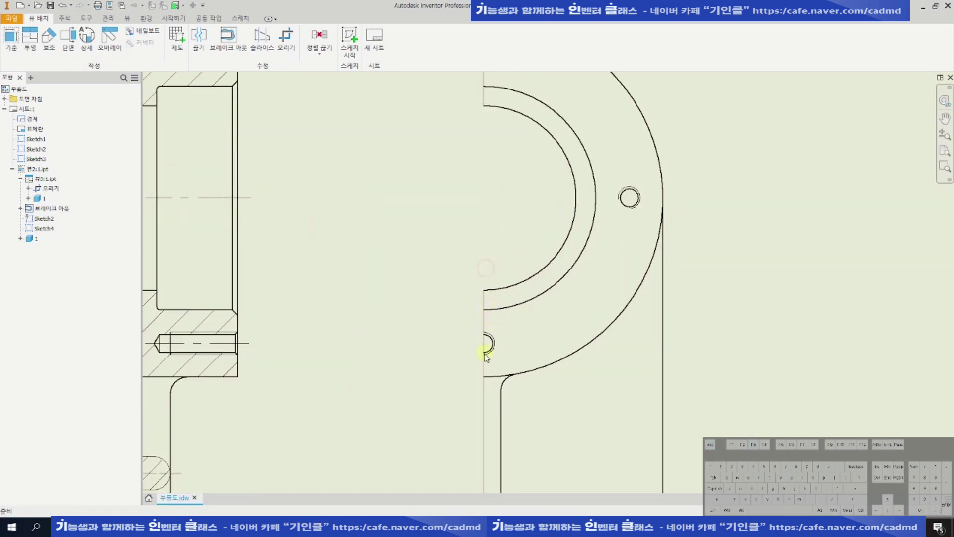
scroll(485, 354, "up", 4)
left_click_drag(475, 113, 485, 475)
right_click(468, 141)
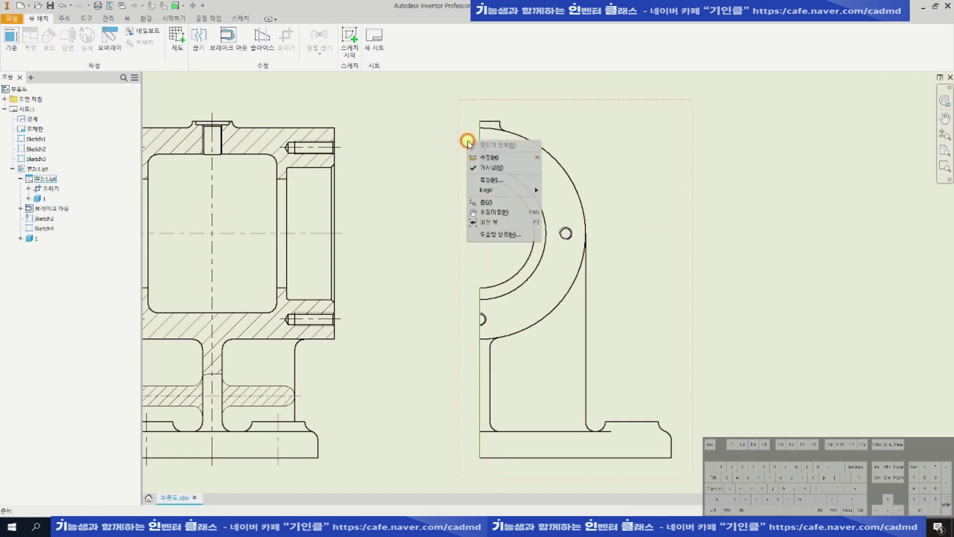
left_click(491, 168)
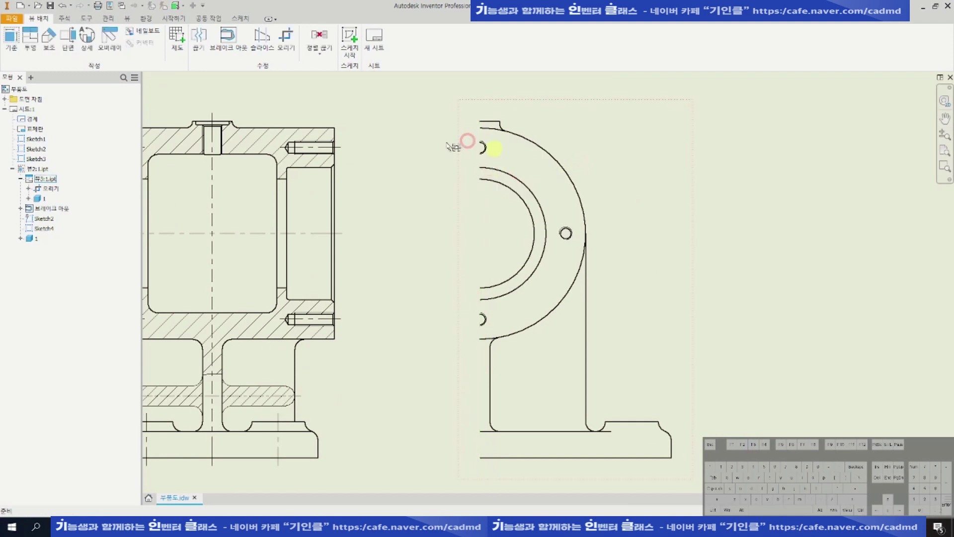
Detach the half side view's display style from its parent view and set it to show hidden lines.
left_click(65, 19)
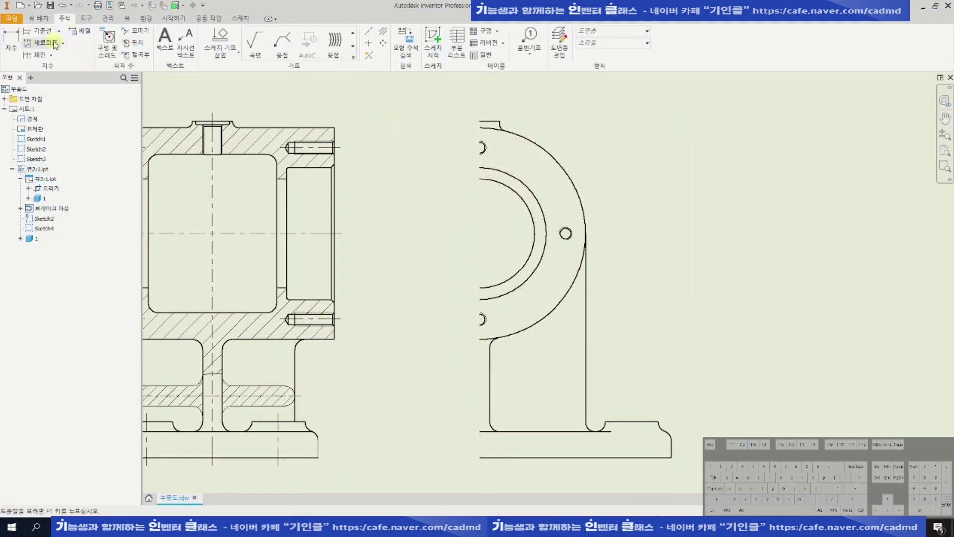
middle_click_drag(557, 224, 574, 227)
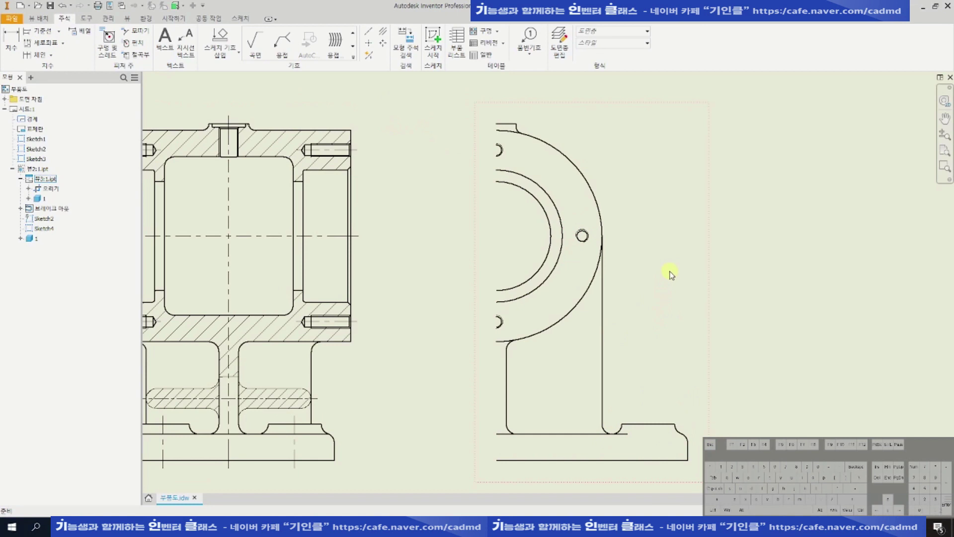
double_click(660, 260)
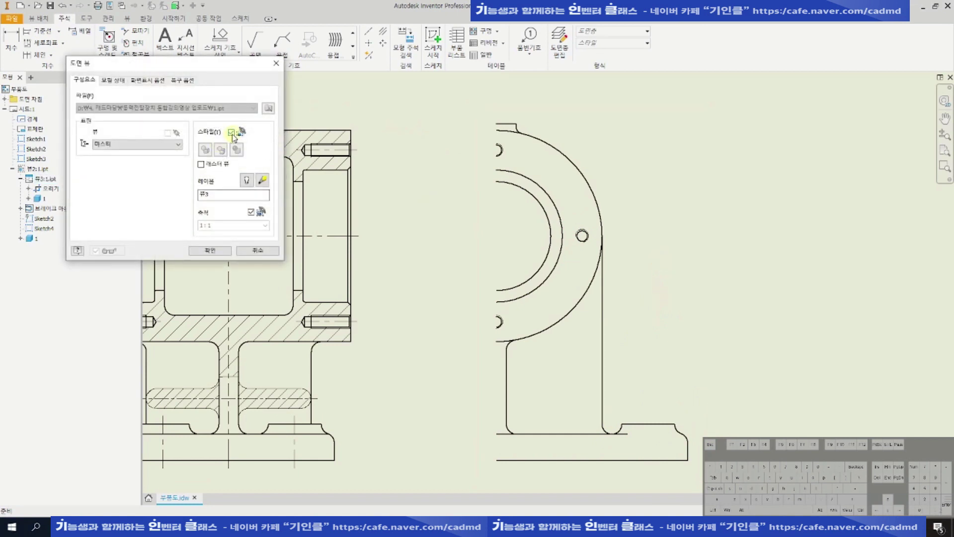
left_click_drag(205, 62, 154, 35)
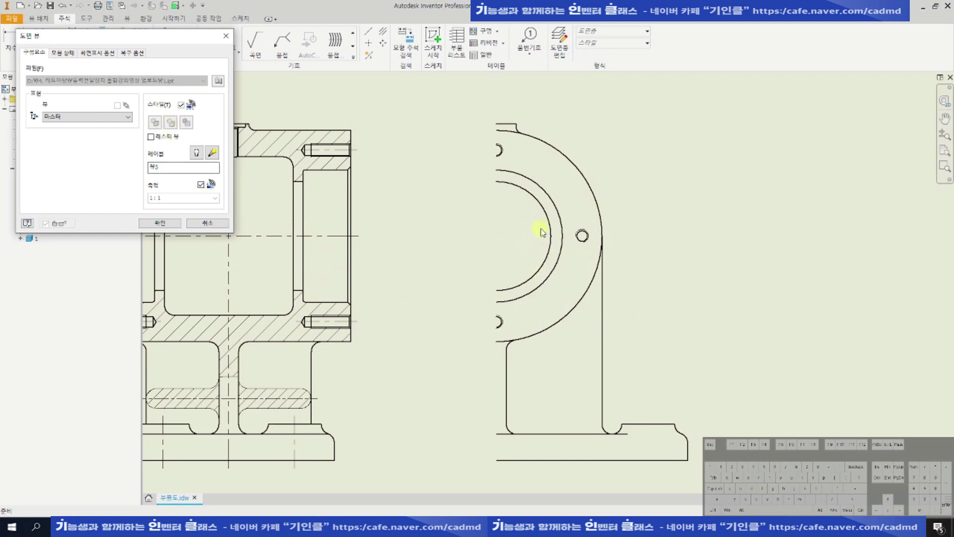
left_click(182, 105)
left_click(155, 122)
left_click(160, 224)
middle_click_drag(753, 307, 748, 293)
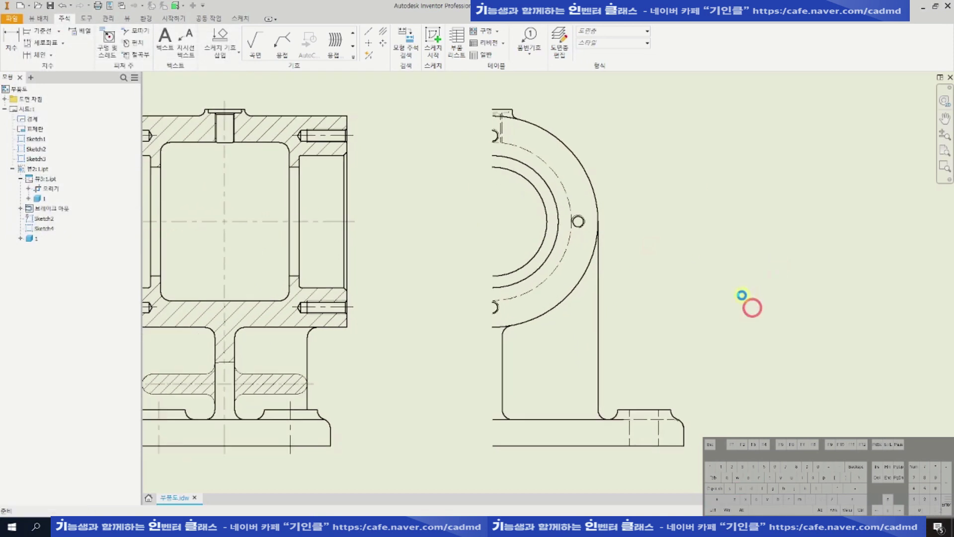
Add a centreline bisector between the hidden lines of the base's mounting hole in the half side view.
left_click(384, 34)
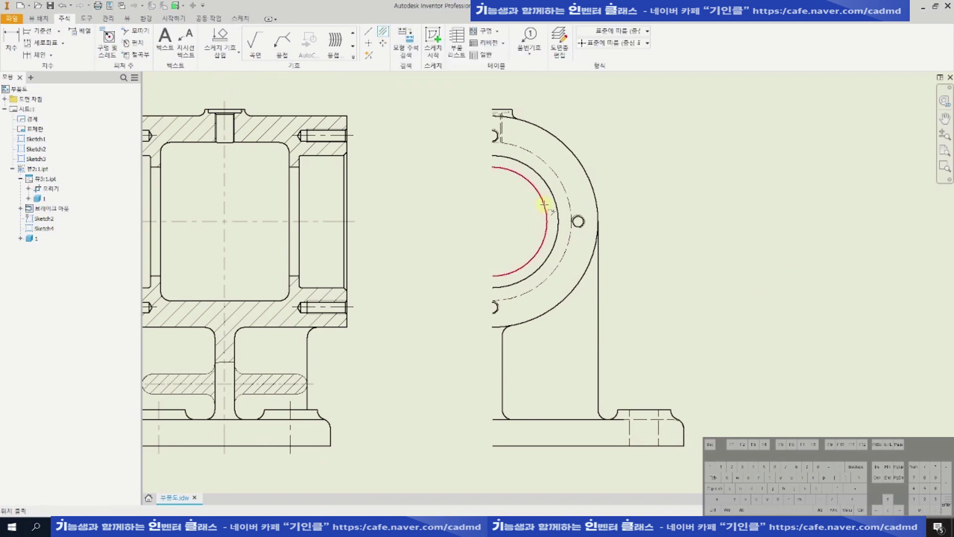
left_click(659, 427)
middle_click_drag(629, 277, 631, 294)
middle_click_drag(580, 273, 581, 278)
Create a circular centreline through the top, side and bottom tapped holes of the half side view.
left_click(368, 32)
scroll(495, 155, "up", 3)
left_click(495, 153)
scroll(652, 304, "up", 3)
left_click(651, 311)
scroll(640, 334, "down", 2)
middle_click_drag(606, 390, 633, 290)
left_click(500, 412)
right_click(514, 404)
left_click(549, 405)
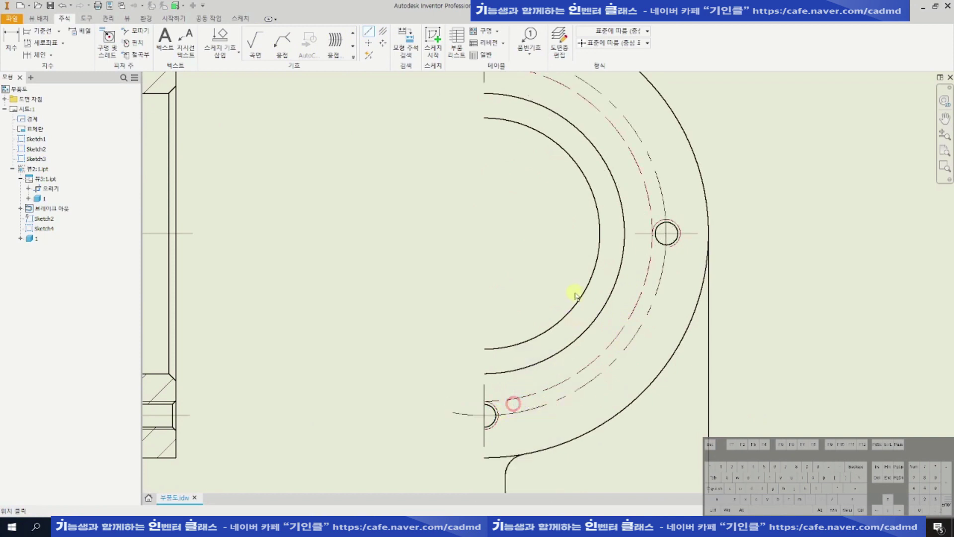
scroll(575, 300, "down", 5)
right_click_drag(631, 208, 587, 224)
Draw a vertical centreline along the half side view's cut edge, from the top boss to the base's bottom edge.
scroll(583, 225, "up", 3)
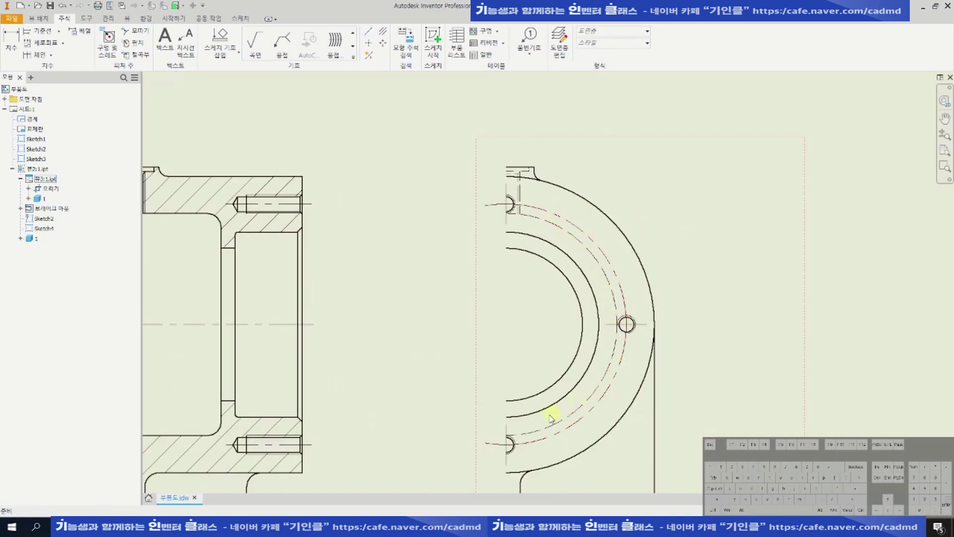
scroll(599, 330, "down", 3)
scroll(639, 195, "up", 3)
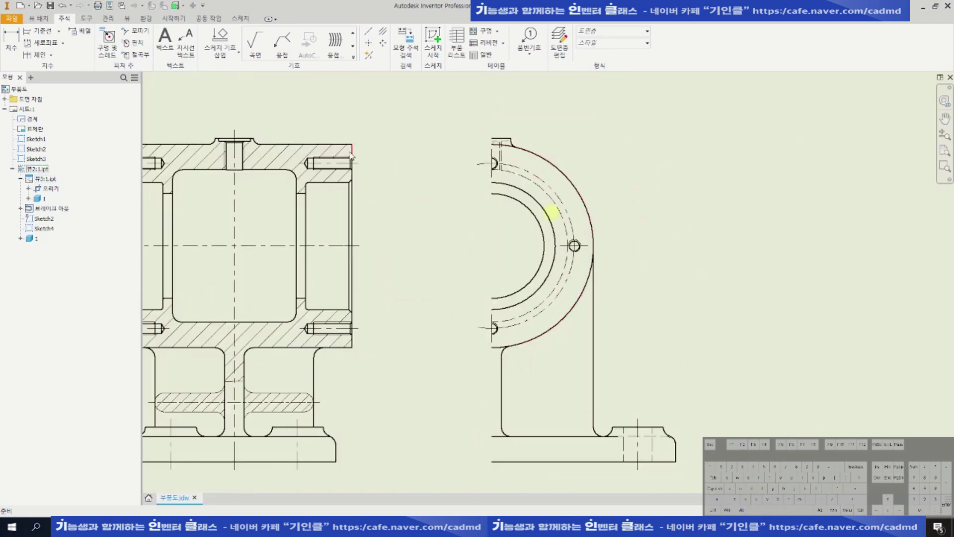
left_click(368, 35)
scroll(503, 133, "up", 3)
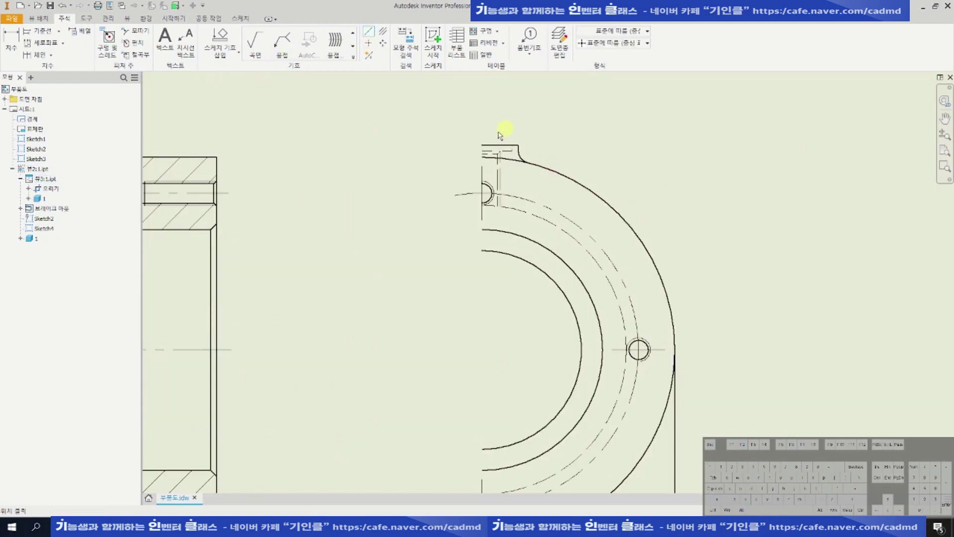
scroll(479, 144, "down", 2)
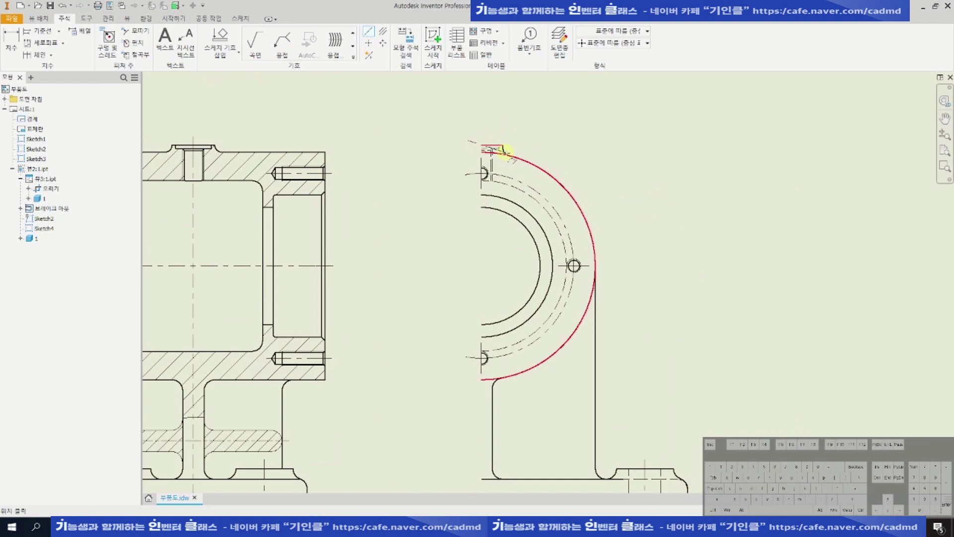
middle_click_drag(476, 389, 484, 328)
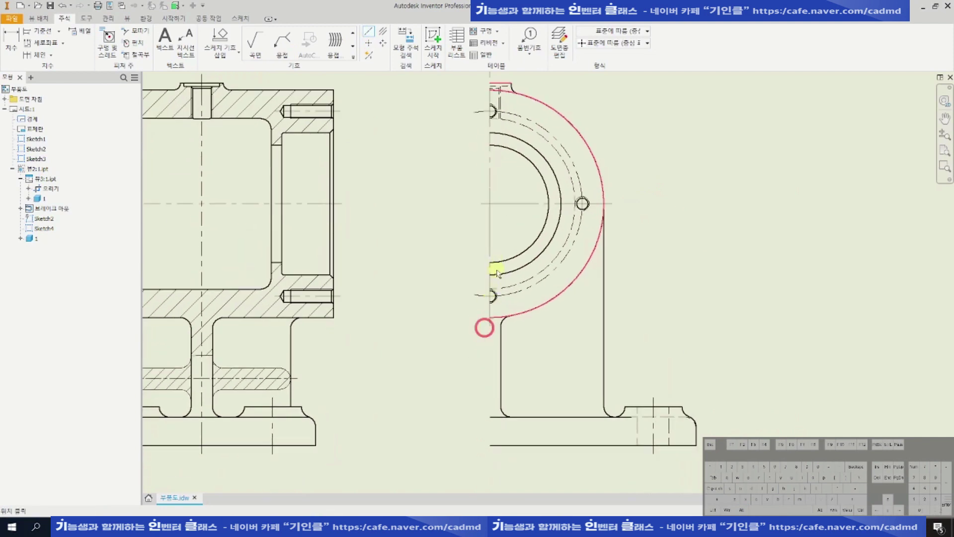
left_click(490, 446)
right_click(490, 445)
left_click(525, 447)
middle_click_drag(620, 248, 622, 270)
key("Escape")
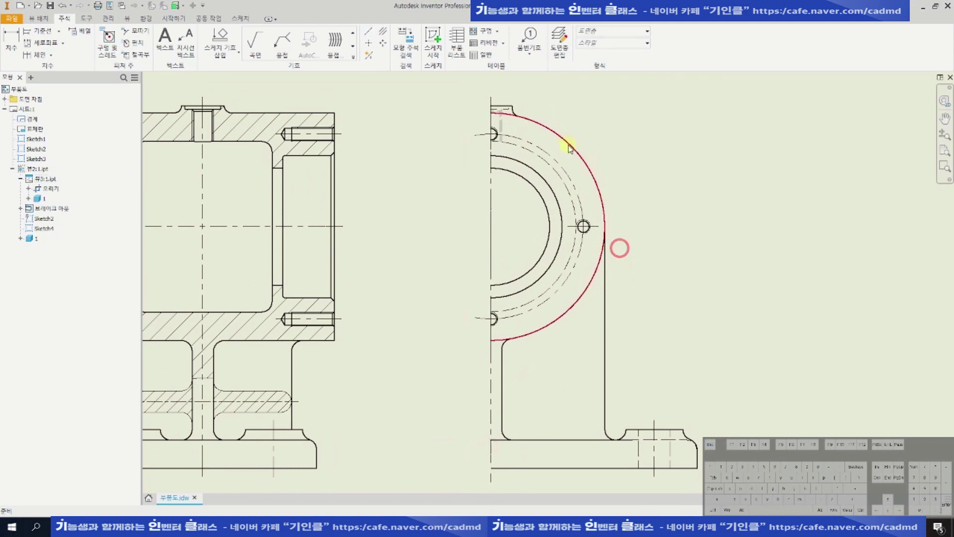
Undo the vertical centreline on the half side view's cut edge.
key("F3")
mouse_move(564, 193)
left_mouse_down()
mouse_move(520, 158)
mouse_move(490, 305)
left_mouse_up()
key("Escape")
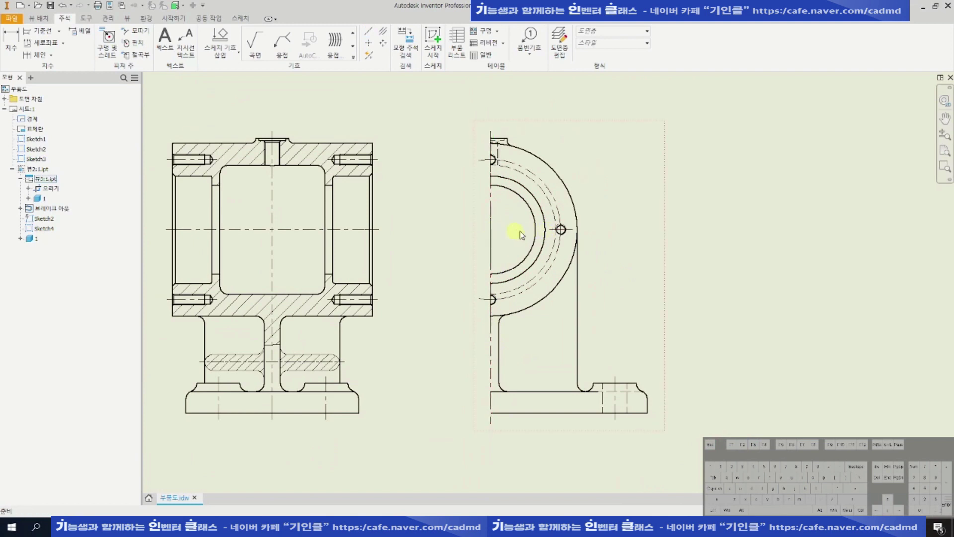
key("ctrl+z")
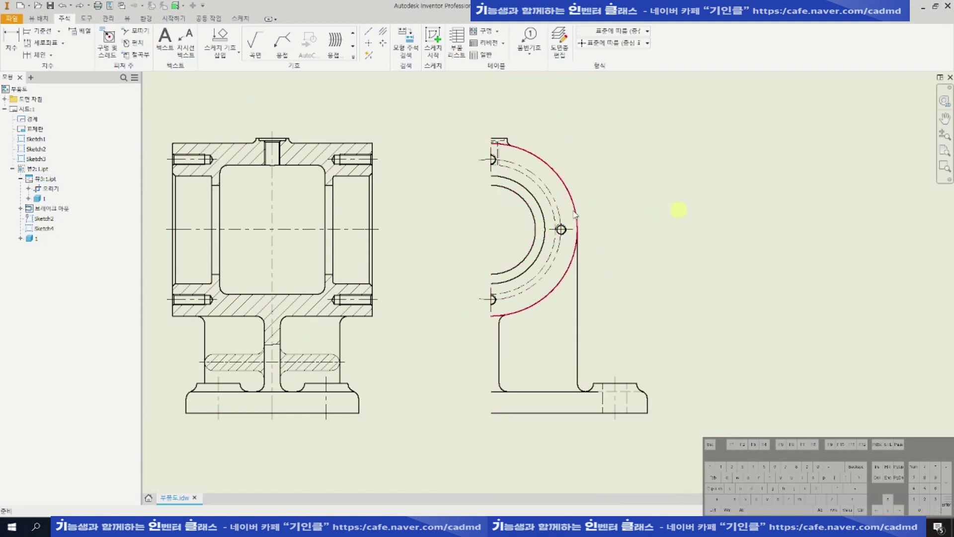
scroll(538, 215, "down", 1)
Adjust the vertical ends of the centre marks on the halved top and bottom holes.
left_click(372, 43)
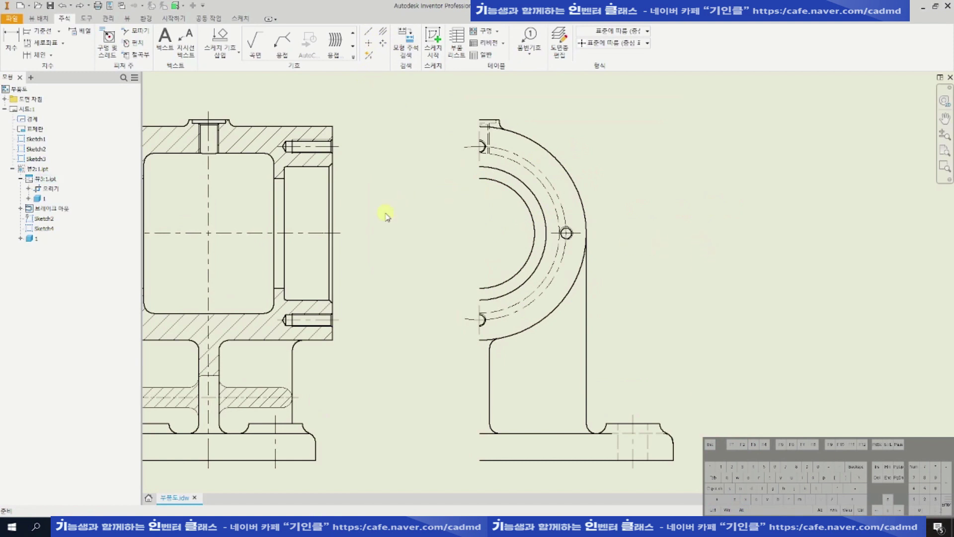
left_click(369, 33)
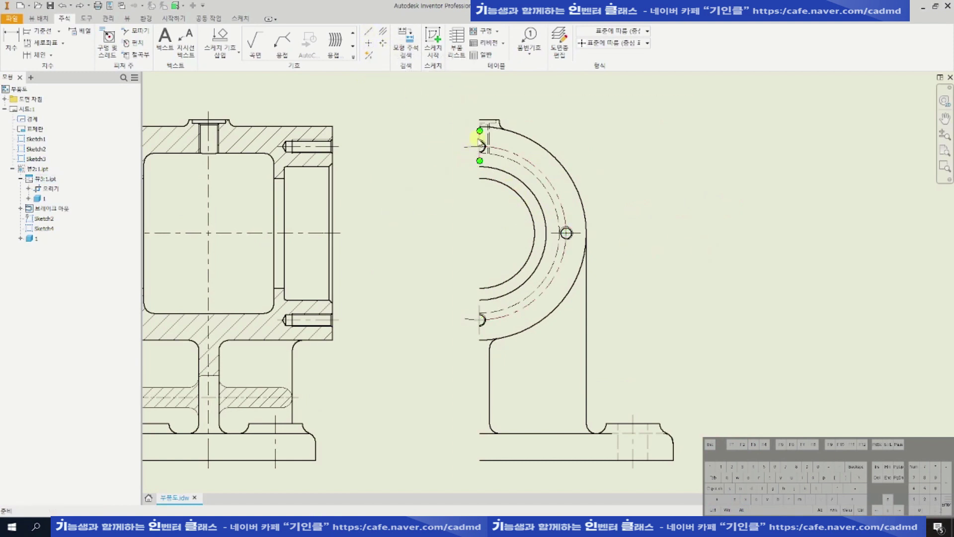
left_click(480, 304)
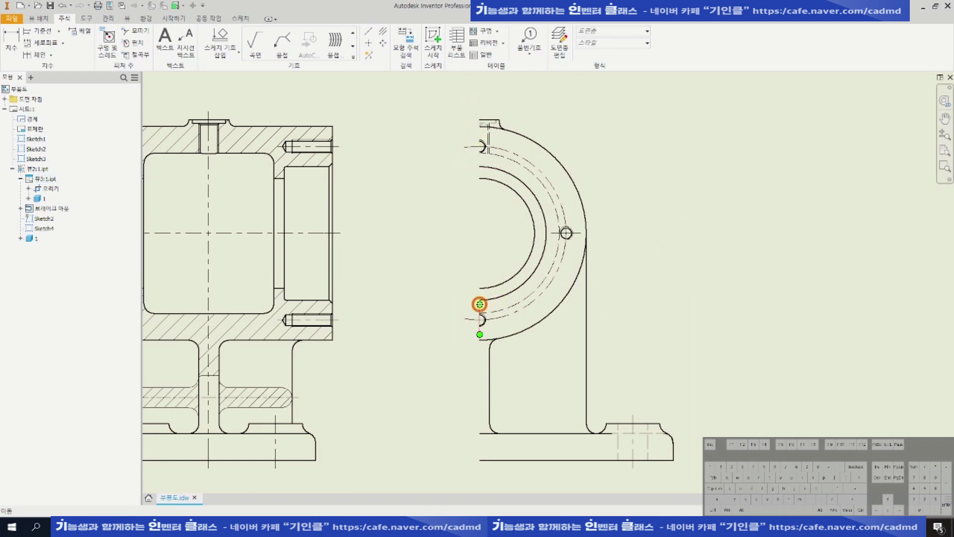
left_click(720, 221)
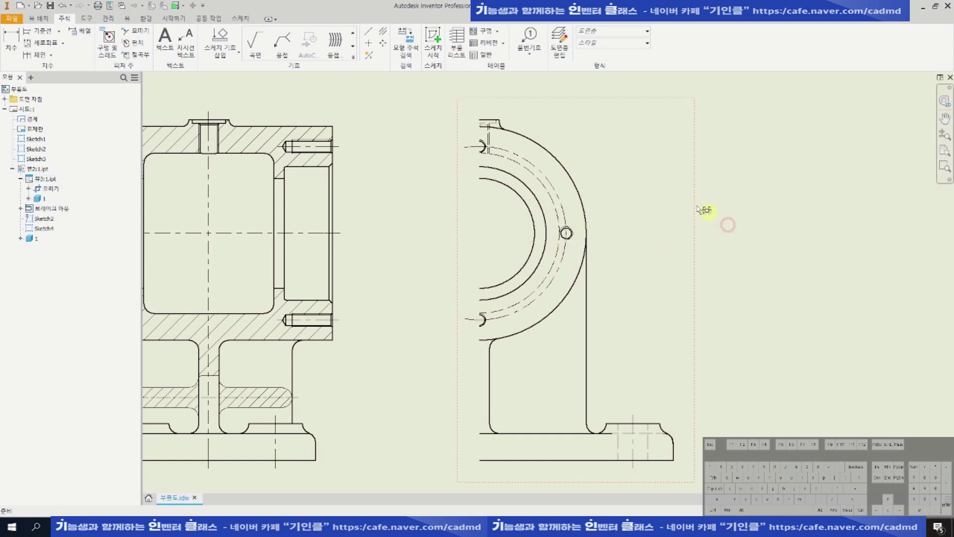
Start a sketch on the half side view and project the top boss edge and the base's bottom edge.
left_click(572, 136)
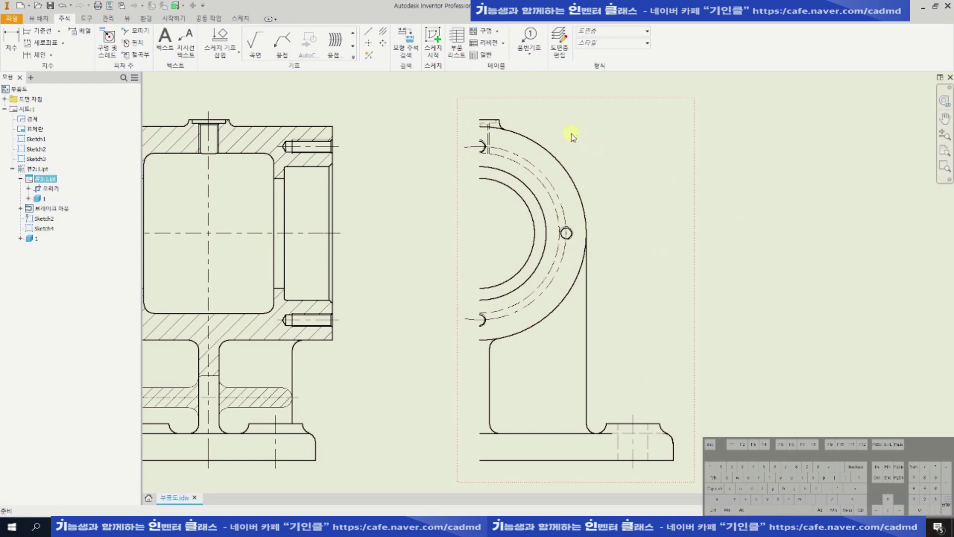
key("s")
left_click(171, 45)
left_click(480, 120)
left_click(482, 460)
key("Escape")
Sketch a vertical line along the cut edge from the top boss down to the base's bottom edge.
left_click(37, 41)
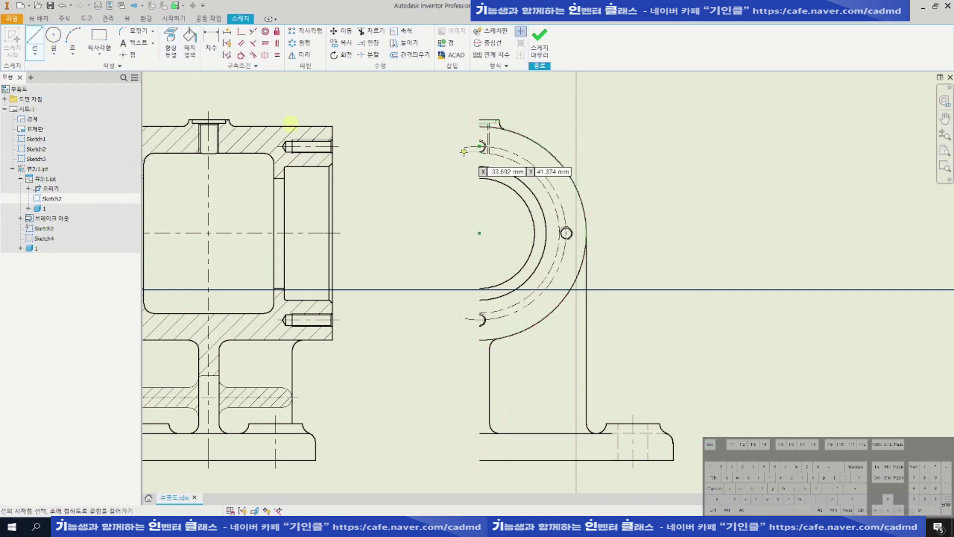
scroll(479, 119, "up", 2)
left_click(479, 119)
scroll(479, 124, "down", 3)
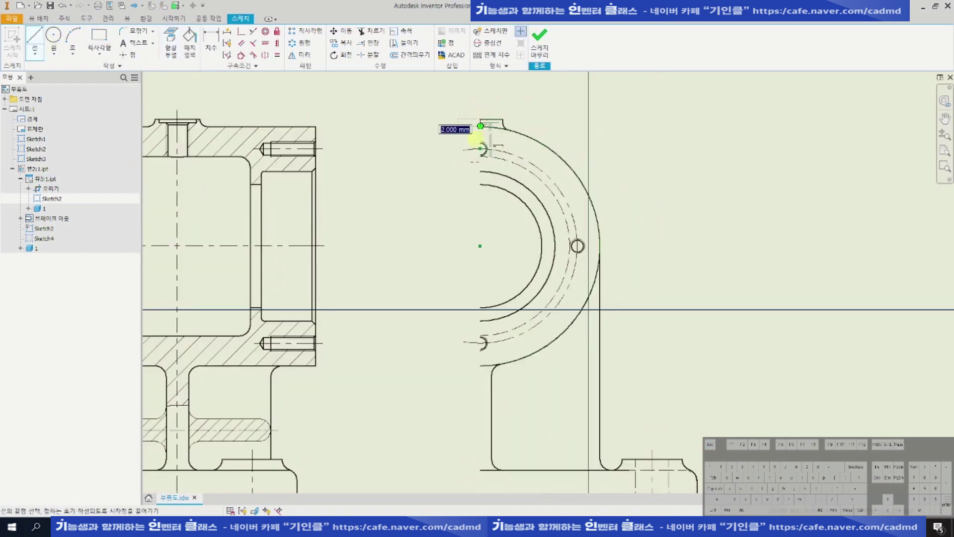
scroll(473, 299, "up", 1)
left_click(476, 454)
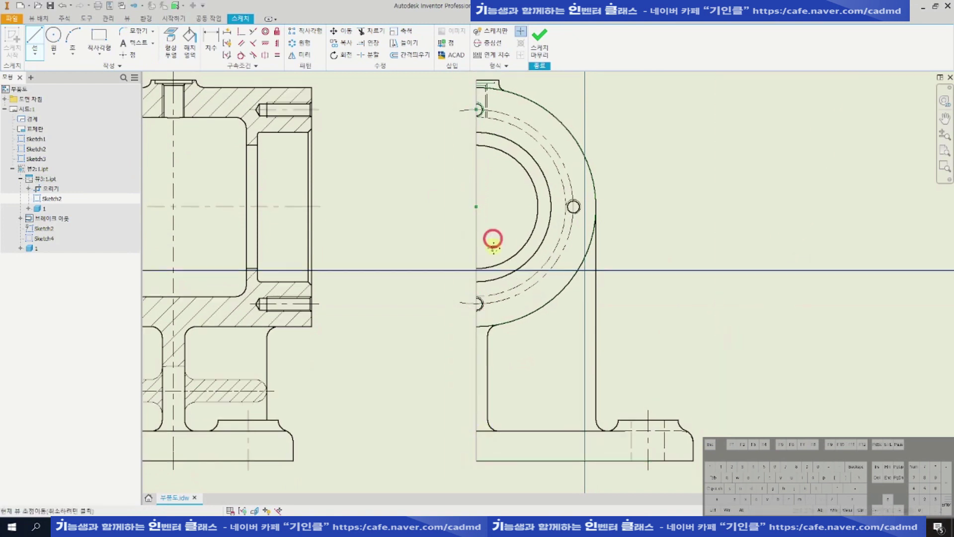
Sketch a horizontal line across the half bore past the outer arc and make it coincident with the bore's centre.
left_click(476, 200)
left_click(597, 215)
key("Escape")
left_click(241, 34)
left_click(478, 215)
Dimension the horizontal line's overhangs beyond the vertical line and the outer arc at 2 mm each.
key("d")
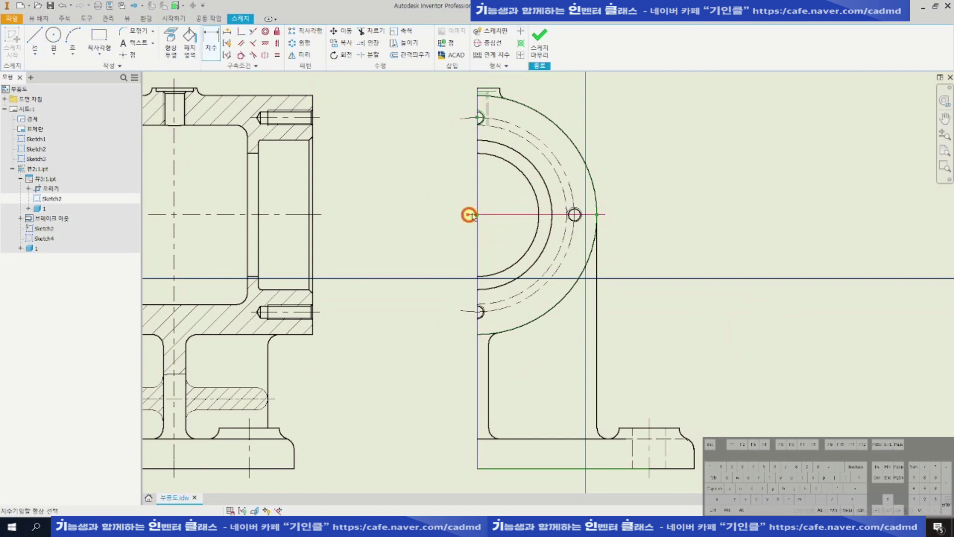
left_click(599, 257)
left_click(622, 264)
key("Return")
middle_click_drag(540, 162, 540, 182)
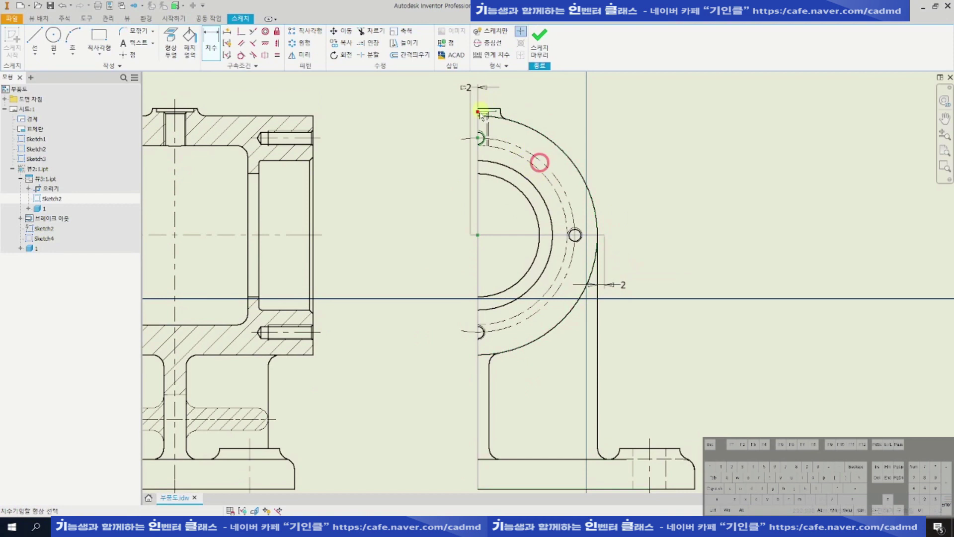
Set the line type of the vertical and horizontal sketch lines on the half view to chain.
scroll(478, 114, "up", 1)
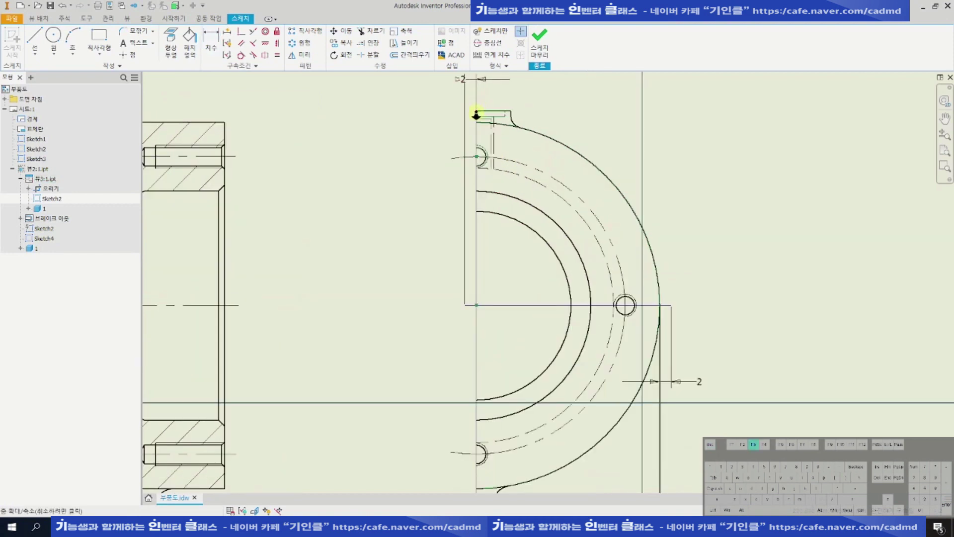
scroll(477, 115, "up", 1)
scroll(477, 115, "up", 2)
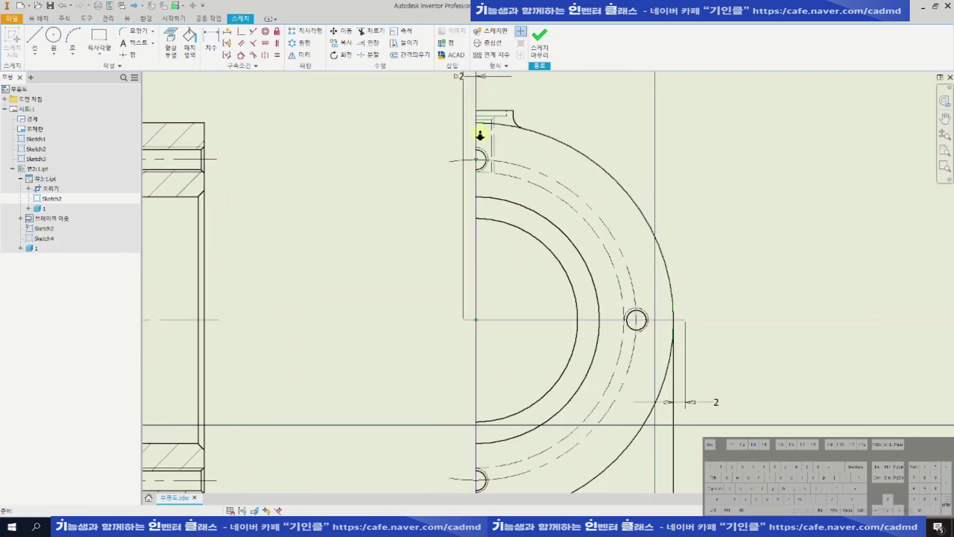
key("F3")
left_click_drag(481, 137, 475, 196)
left_click_drag(483, 259, 482, 251)
left_click(477, 246)
right_click(533, 270)
left_click(562, 267)
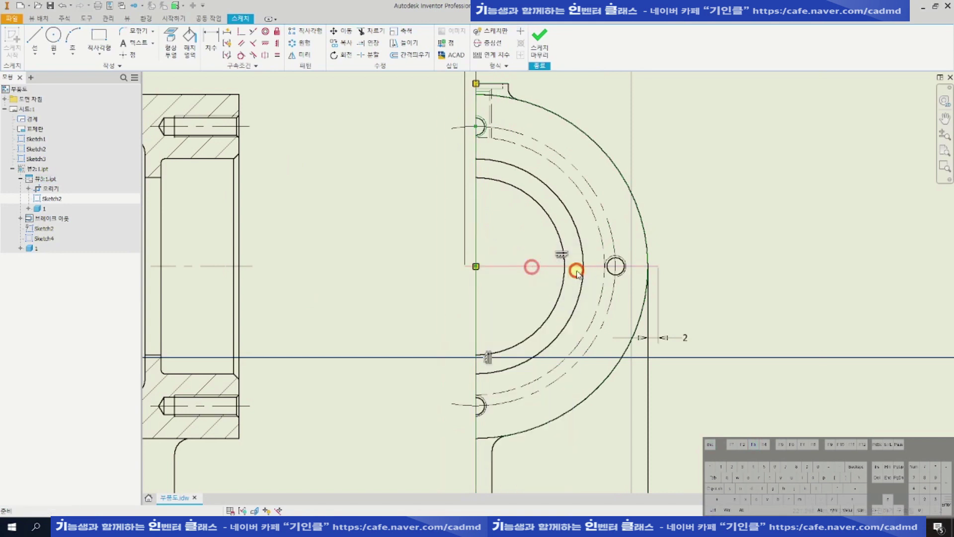
left_click(418, 174)
left_click(363, 241)
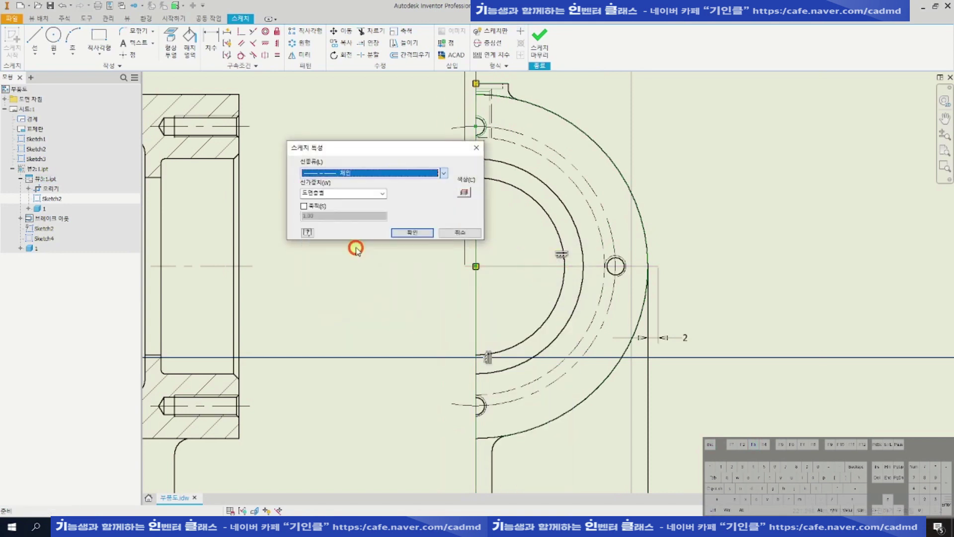
left_click(415, 233)
Sketch a 6 mm vertical line up from the top boss at the cut edge and move the 2 mm dimension clear of it.
scroll(526, 232, "down", 2)
scroll(499, 111, "up", 3)
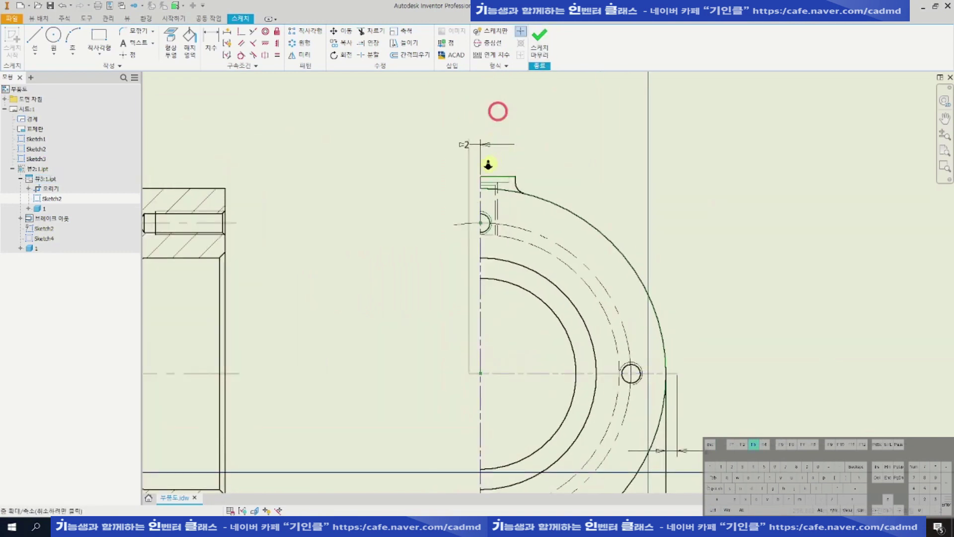
left_click(35, 39)
mouse_move(354, 153)
middle_mouse_down()
mouse_move(356, 180)
mouse_move(415, 194)
middle_mouse_up()
scroll(389, 190, "down", 3)
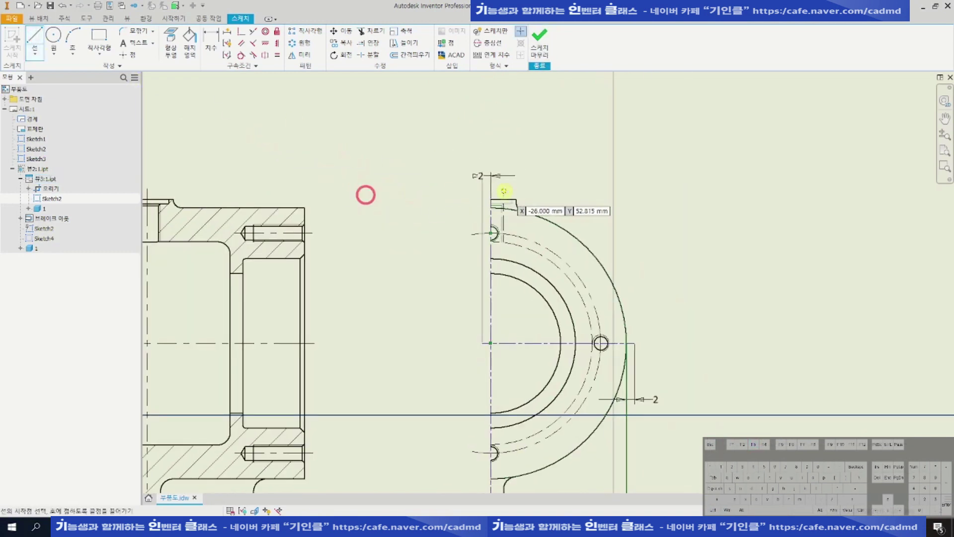
scroll(492, 197, "up", 3)
left_click(488, 201)
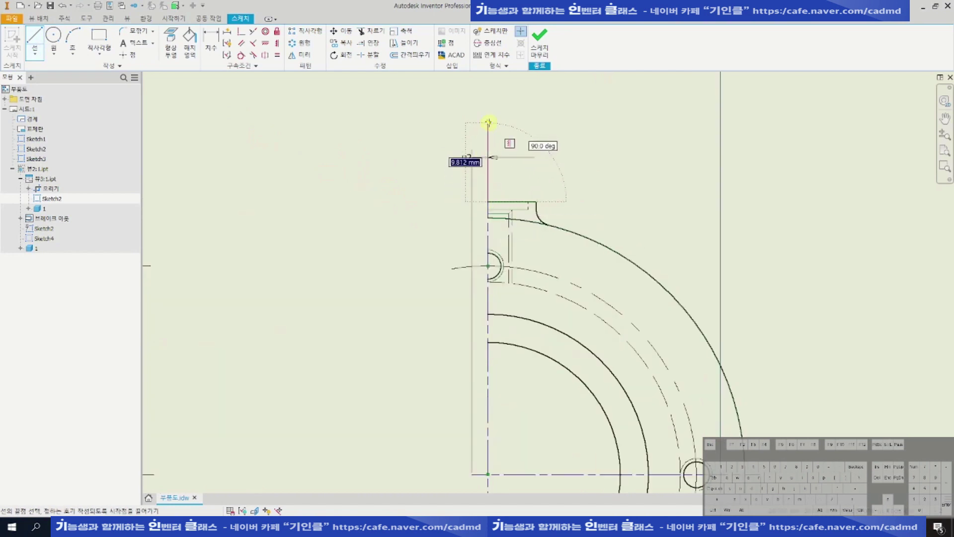
type("6")
key("Return")
left_click_drag(471, 158, 471, 292)
key("Escape")
left_click_drag(468, 180, 602, 178)
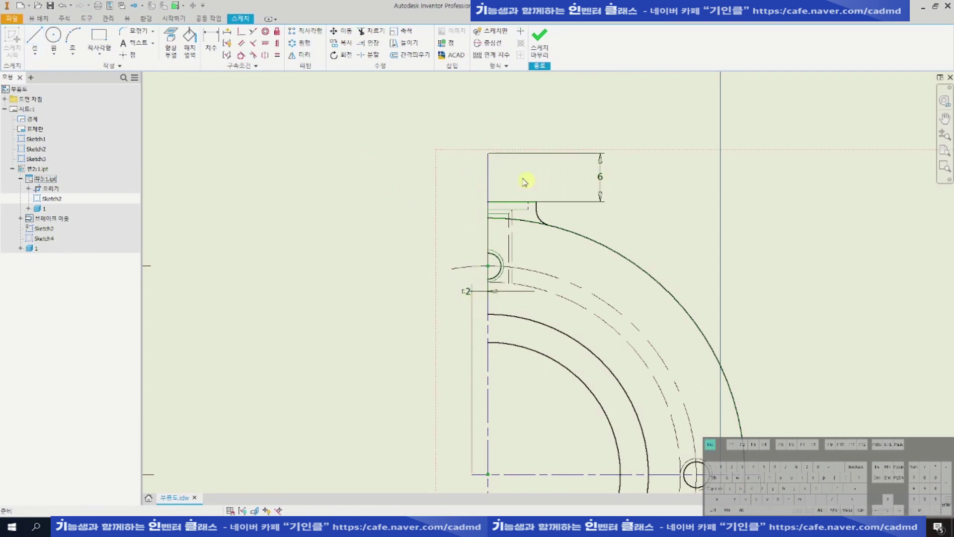
Sketch two 4 mm horizontal lines, one above the other, across the short vertical line above the boss.
scroll(486, 162, "up", 2)
left_click(34, 40)
left_click(469, 168)
type("4")
key("Return")
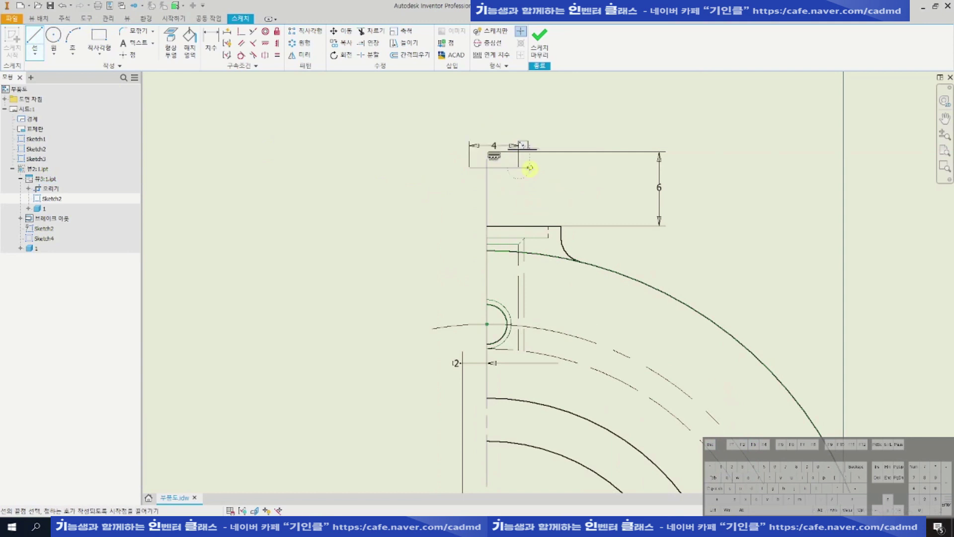
type("4")
key("Return")
key("Escape")
Make the midpoints of both 4 mm lines coincident with the short vertical line.
left_click(242, 32)
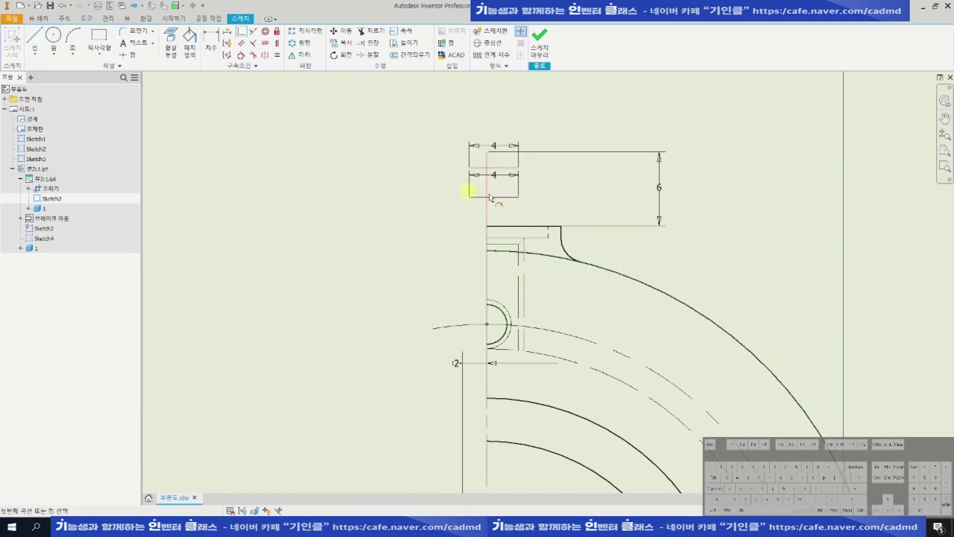
scroll(495, 197, "up", 3)
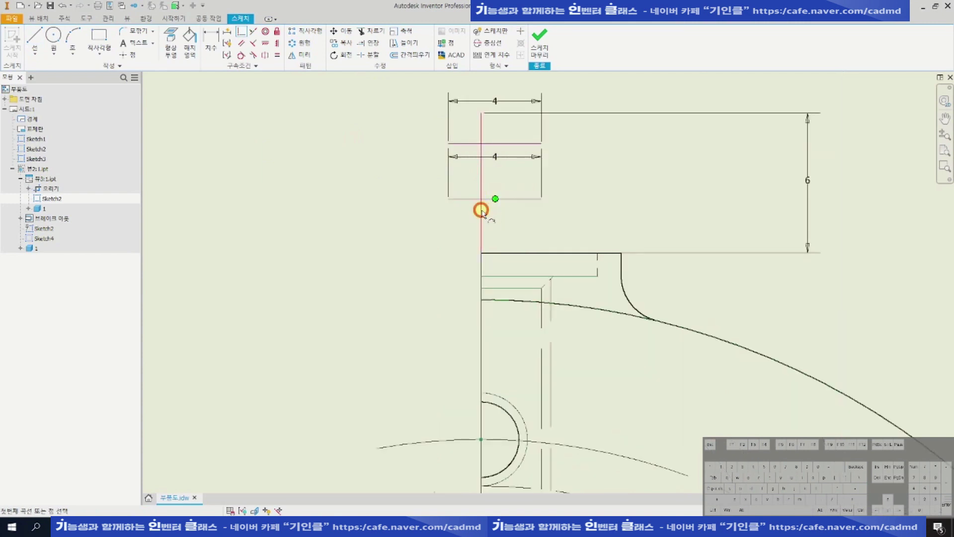
left_click(496, 199)
left_click(482, 155)
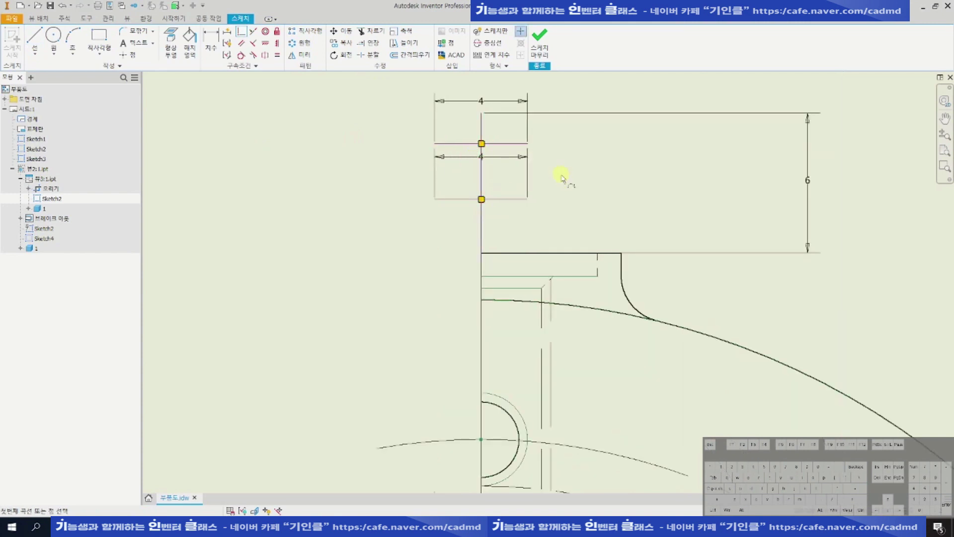
scroll(540, 182, "down", 3)
key("Escape")
Dimension the lower short line 2 mm above the boss edge and 2 mm below the upper line, then separate the overlapping 4 mm dimensions.
left_click(521, 193)
left_click(514, 222)
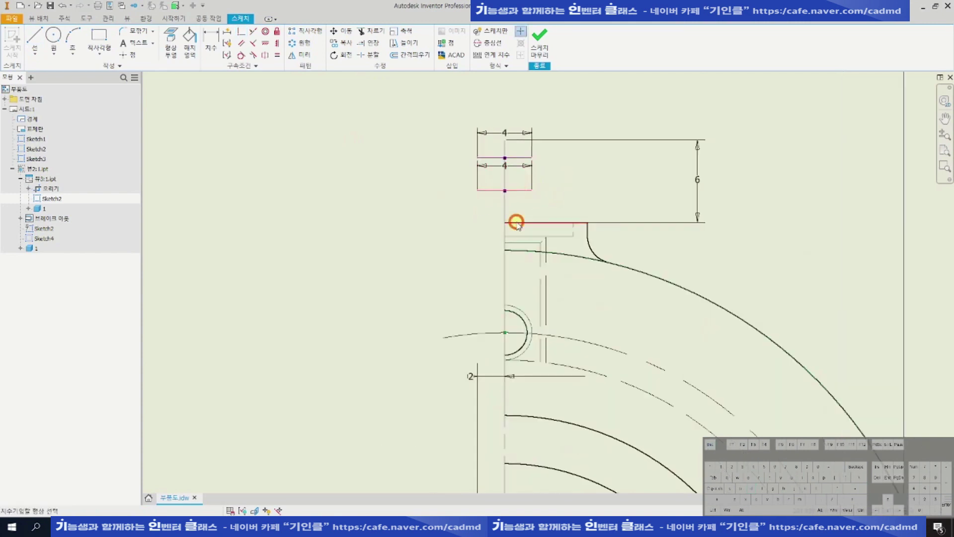
left_click(576, 207)
type("2")
key("Return")
left_click(516, 195)
left_click(591, 179)
type("2")
key("Return")
key("F3")
mouse_move(516, 162)
left_mouse_down()
mouse_move(516, 173)
mouse_move(503, 161)
left_mouse_up()
key("Escape")
left_click(519, 102)
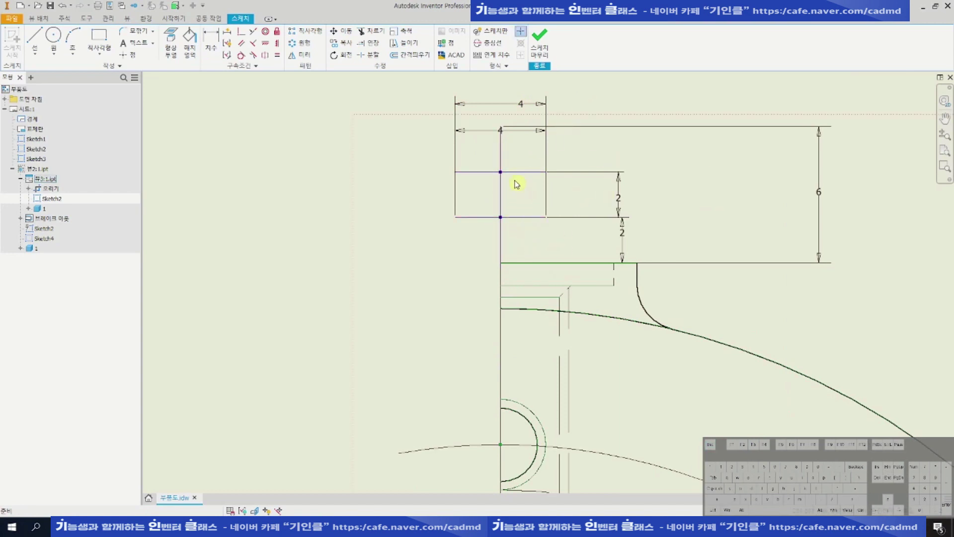
Set the line weight of the symmetry mark's vertical line and two short horizontal lines to 0.25.
left_click(531, 176)
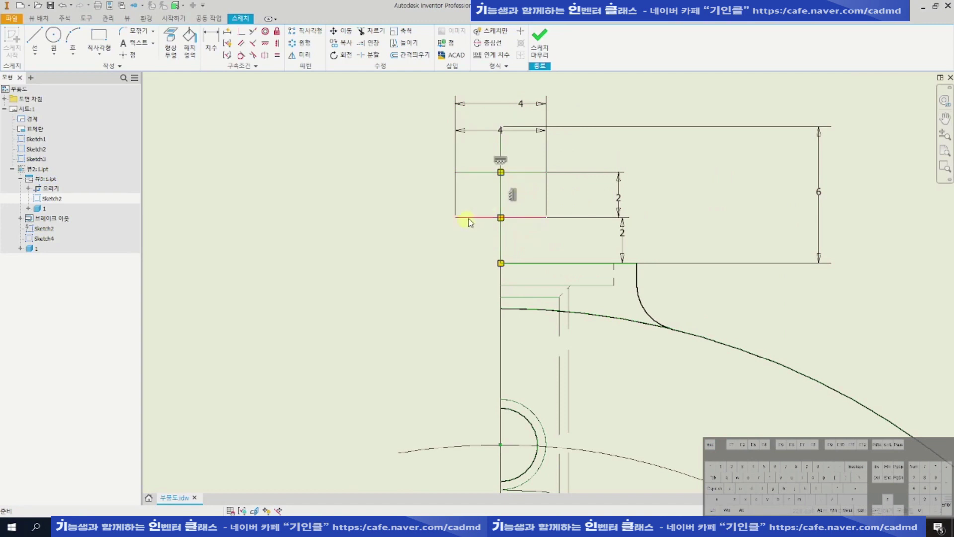
right_click(469, 218)
left_click(447, 423)
left_click(341, 193)
type("0.25")
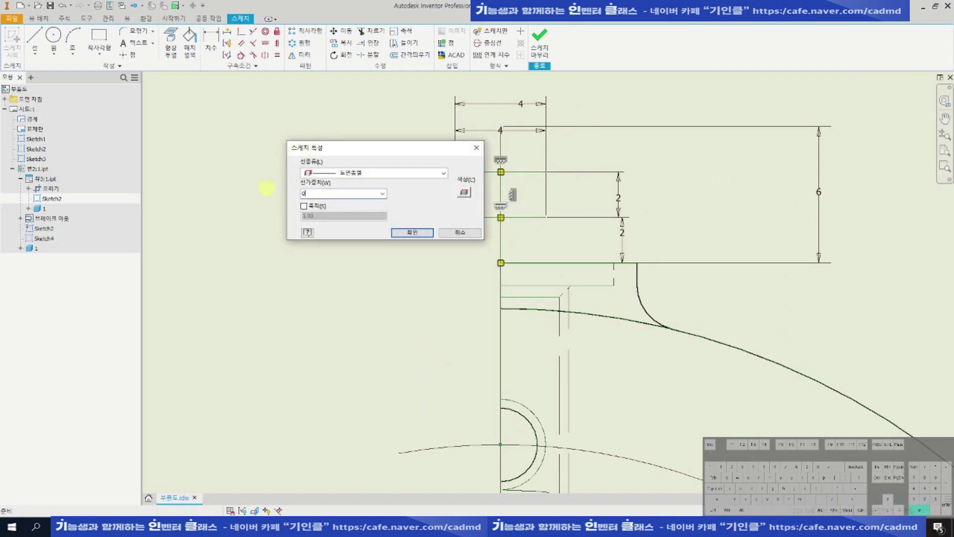
key("Return")
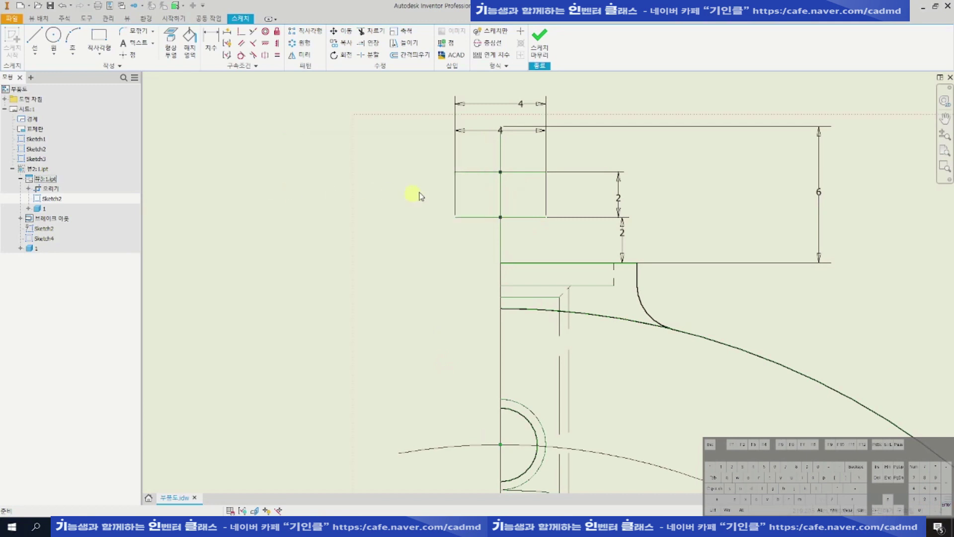
Copy the symmetry mark from its top endpoint to the lower end of the vertical centreline at the base and finish the sketch.
scroll(415, 196, "down", 5)
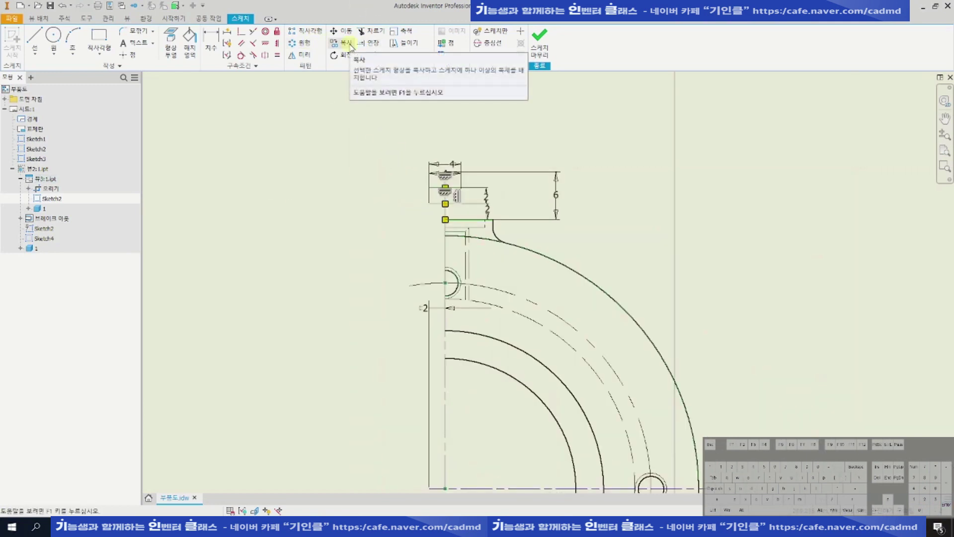
left_click(348, 44)
left_click(221, 98)
scroll(461, 211, "up", 3)
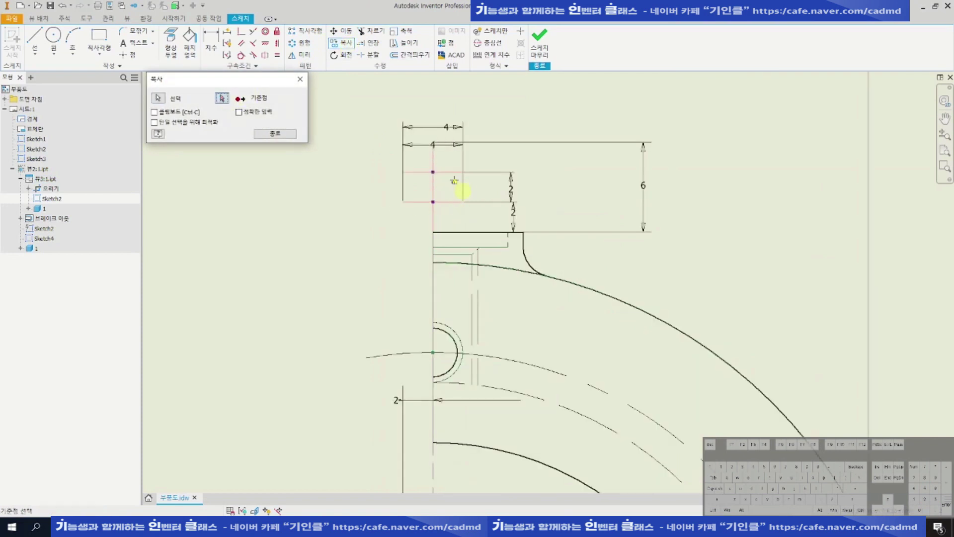
left_click(433, 142)
scroll(432, 149, "down", 5)
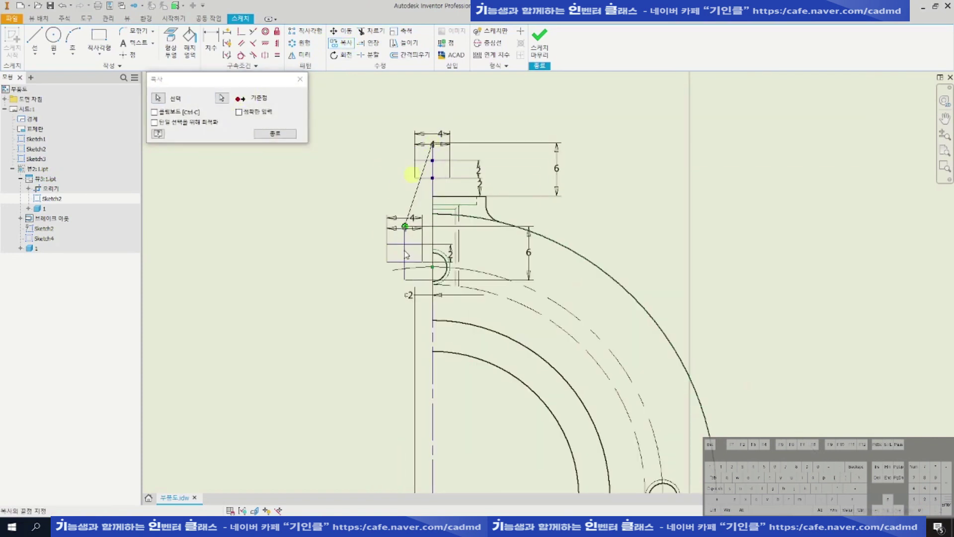
scroll(468, 379, "up", 5)
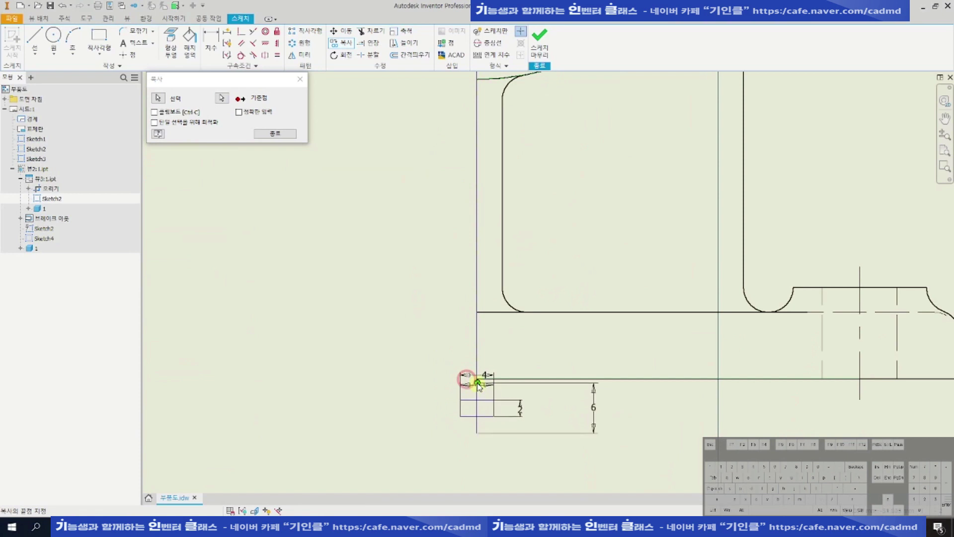
left_click(478, 380)
scroll(517, 386, "down", 4)
middle_click_drag(546, 311, 541, 349)
scroll(539, 356, "down", 2)
key("Escape")
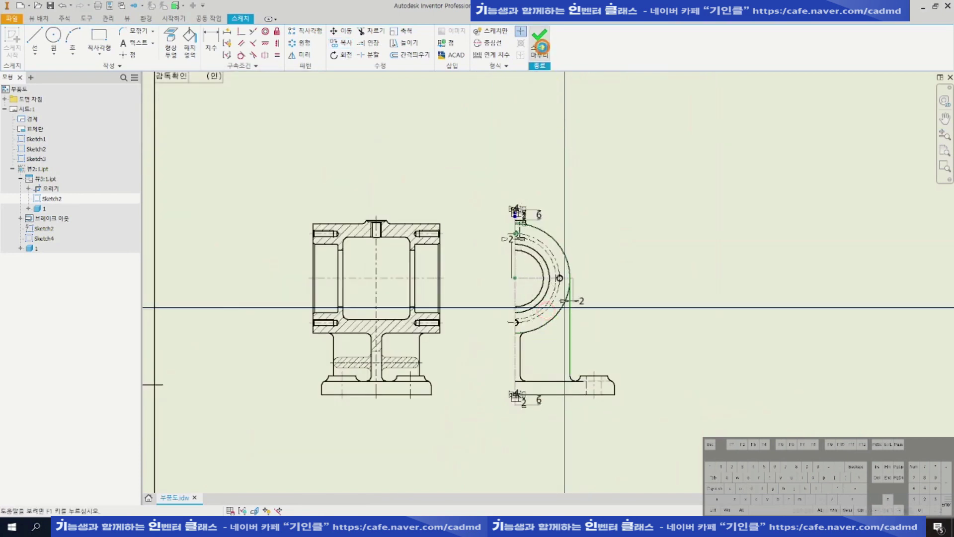
left_click(541, 46)
scroll(551, 250, "up", 3)
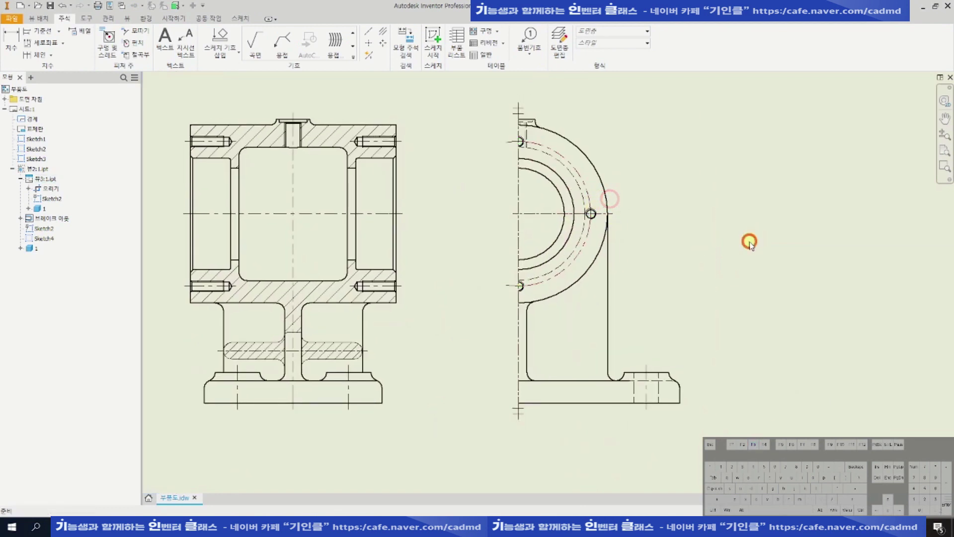
Switch to the AutoCAD reference drawing and examine the local section at the base's bolt hole.
key("alt+Tab")
scroll(696, 366, "up", 5)
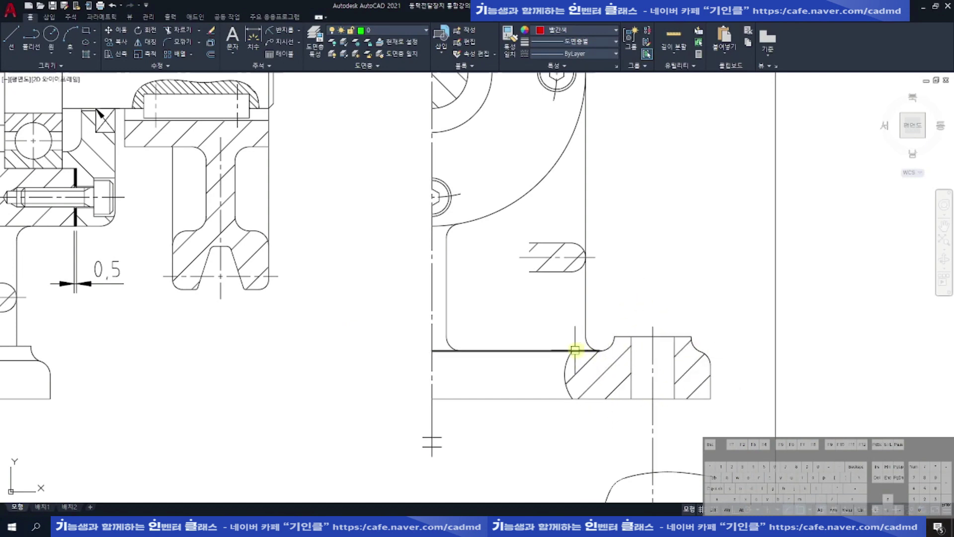
middle_click_drag(584, 409, 571, 327)
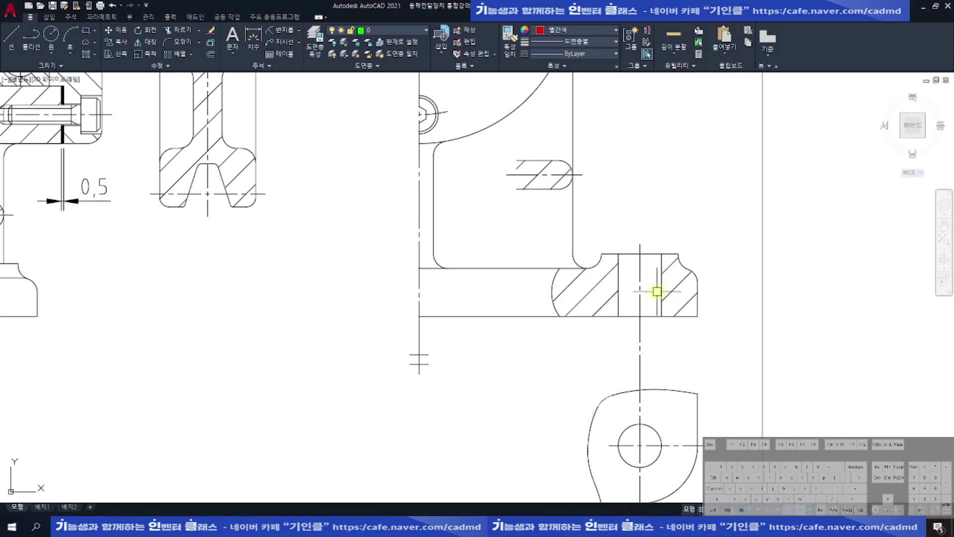
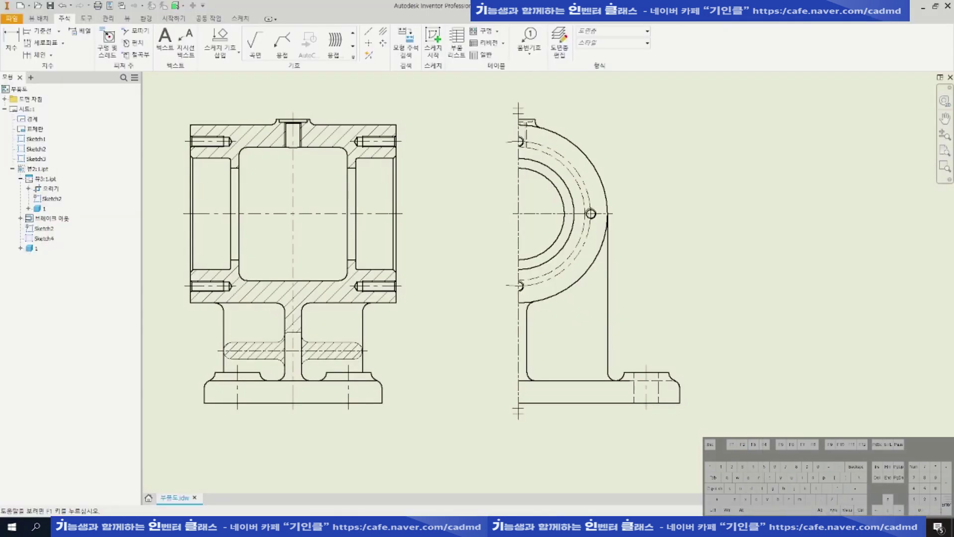
Sketch a closed interpolated spline around the bolt-hole foot of the half side view and finish the sketch.
scroll(591, 342, "up", 5)
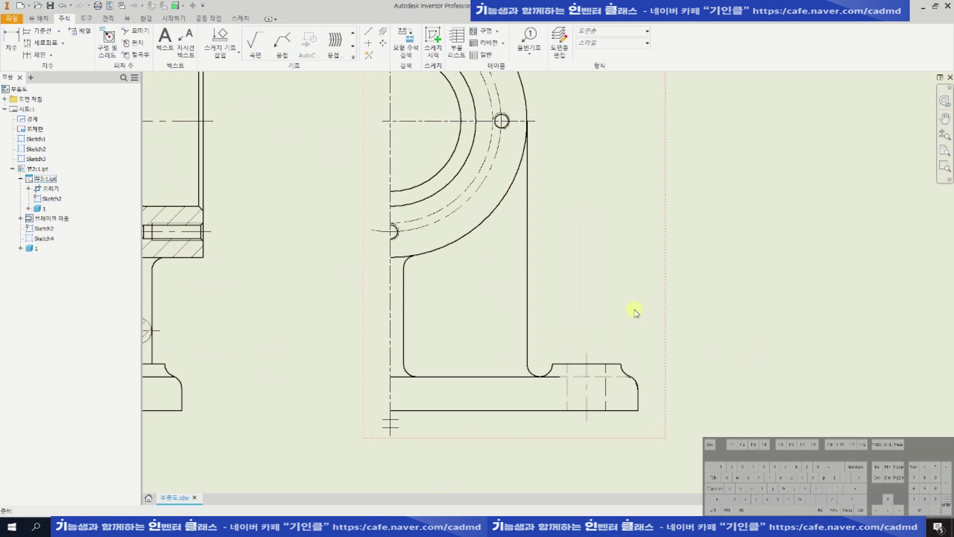
key("s")
left_click(34, 55)
left_click(62, 113)
scroll(503, 304, "up", 3)
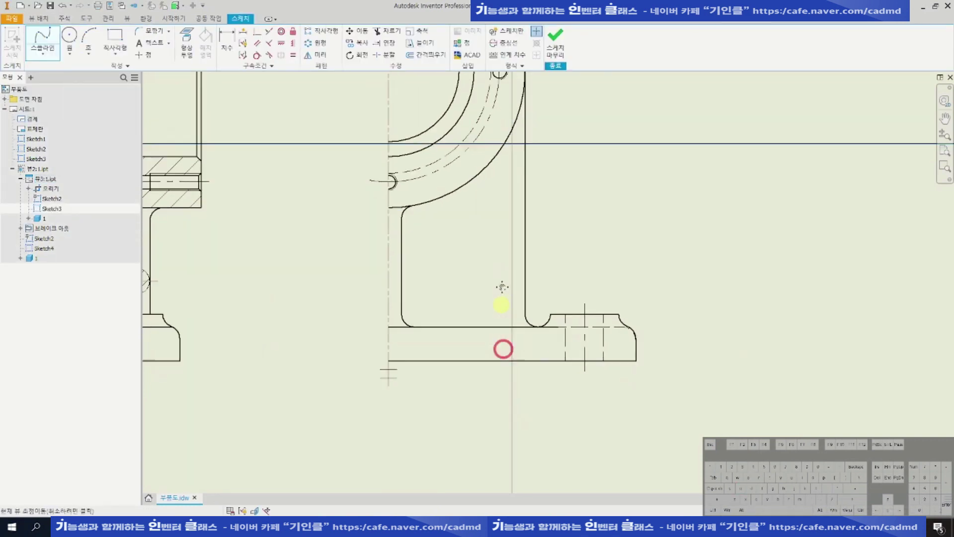
left_click(538, 231)
left_click(518, 298)
left_click(745, 390)
left_click(744, 266)
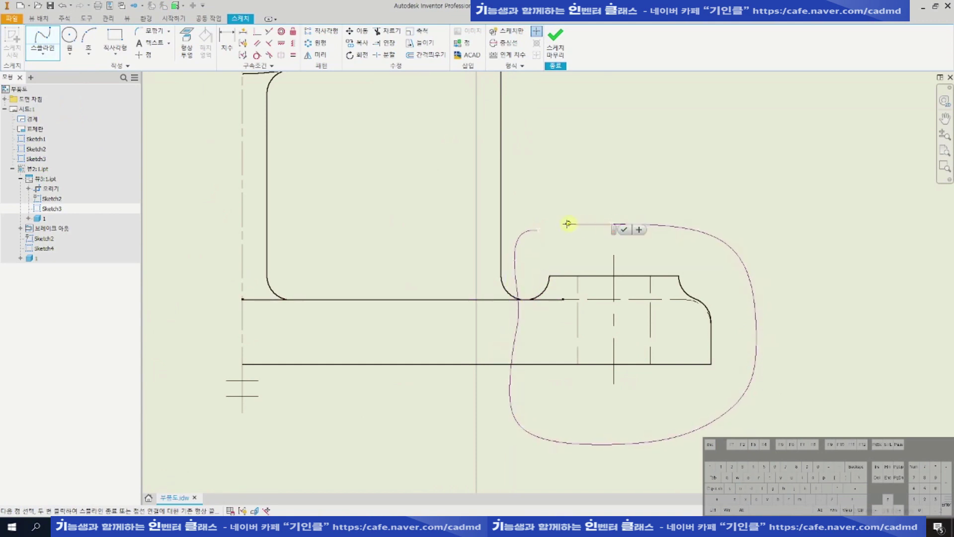
left_click(539, 229)
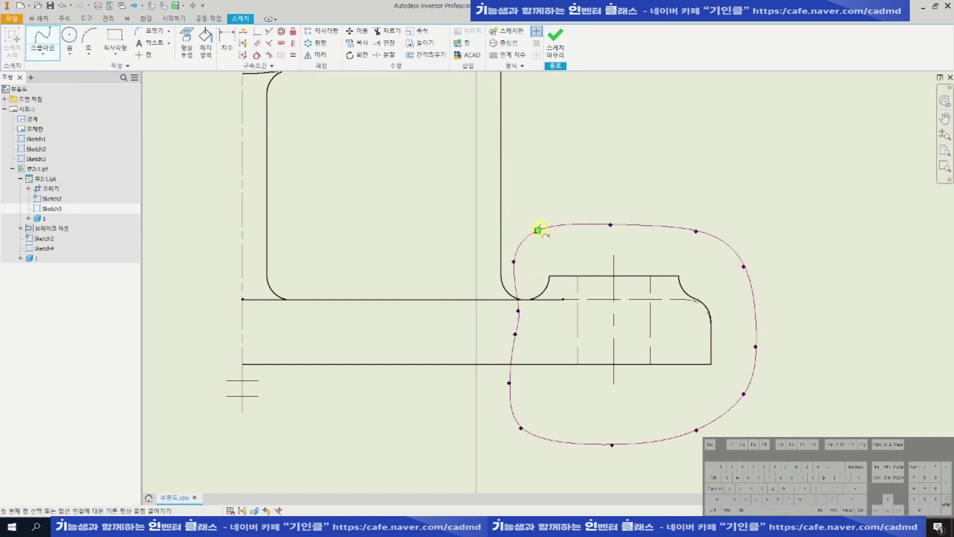
scroll(549, 220, "up", 2)
scroll(544, 230, "down", 4)
left_click(563, 42)
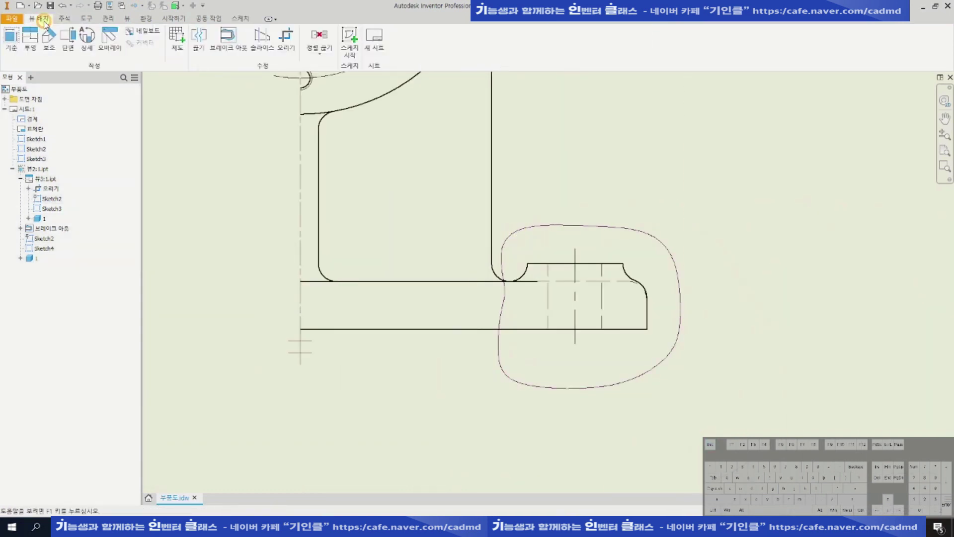
Create a break out section of the half side view's bolt-hole foot within the closed spline, taking its depth from the hole's hidden edge.
left_click(228, 40)
scroll(766, 256, "down", 2)
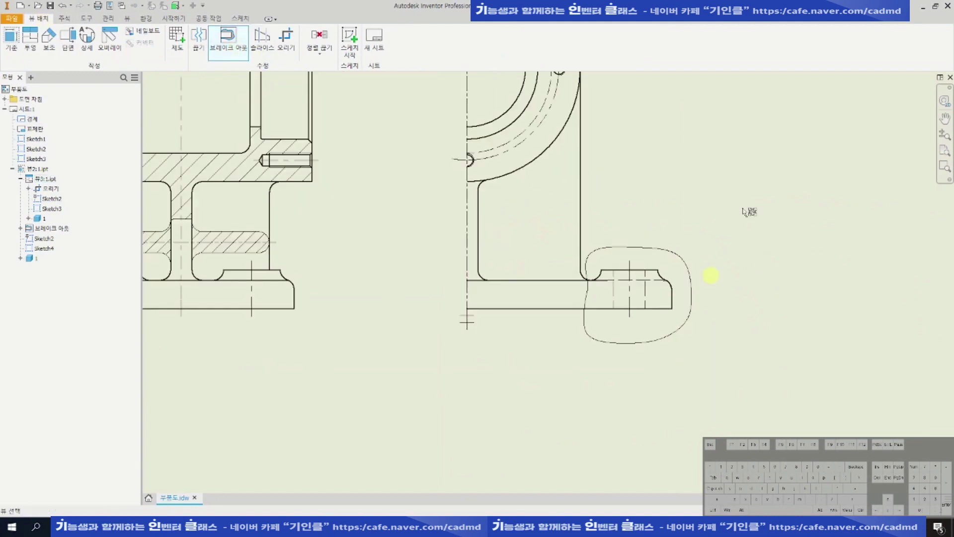
left_click(623, 234)
scroll(647, 330, "up", 4)
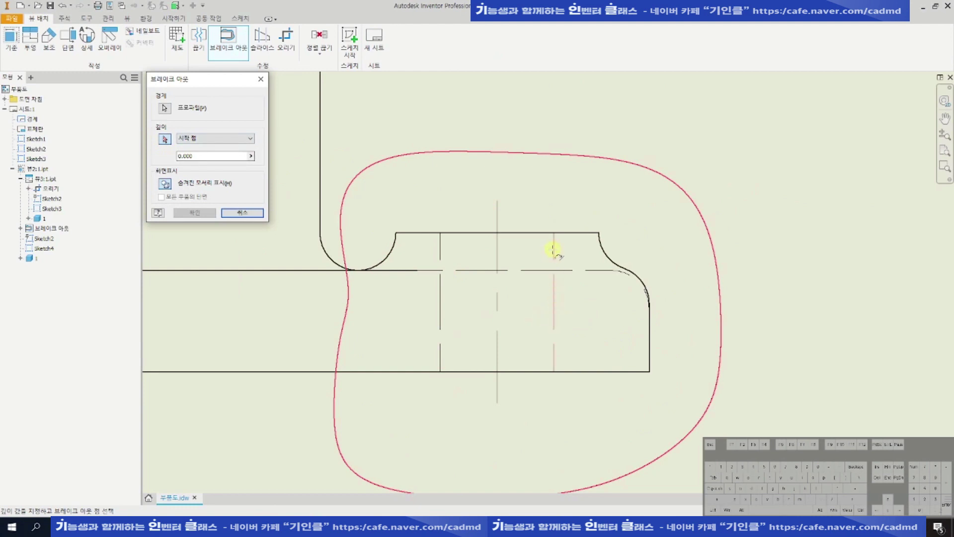
left_click(553, 302)
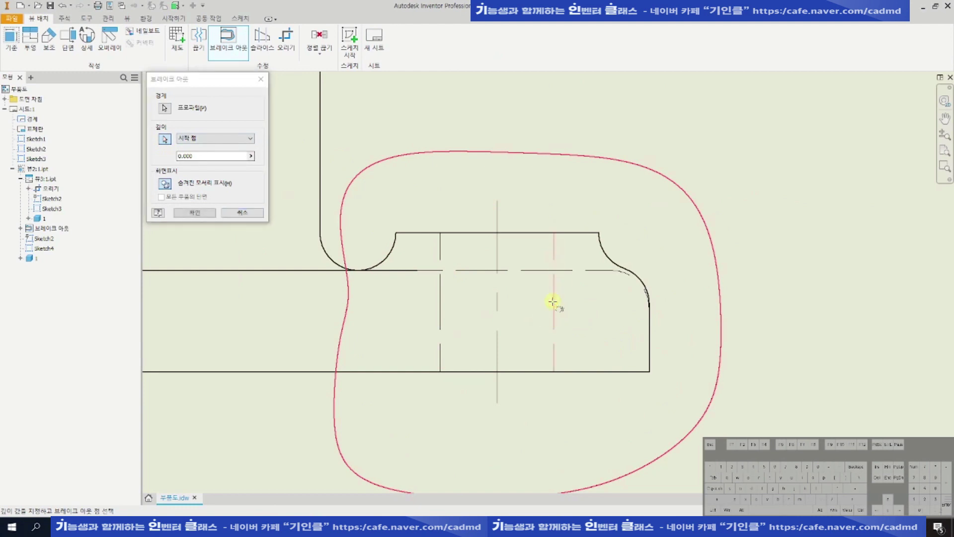
left_click(206, 216)
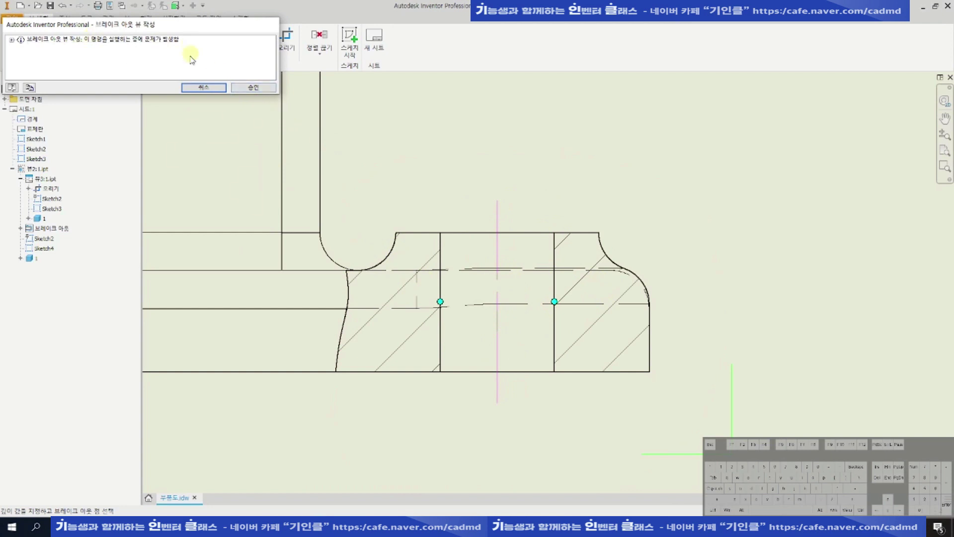
left_click(253, 89)
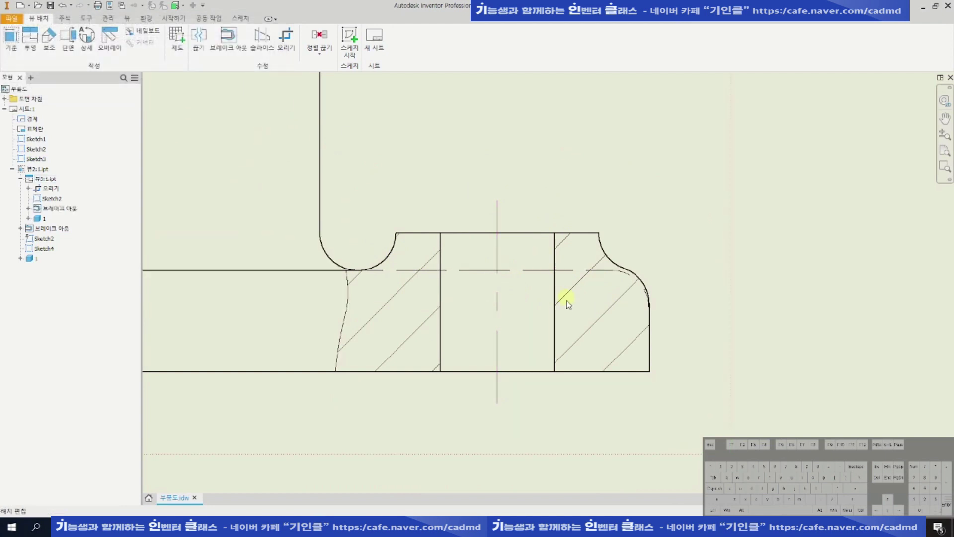
scroll(571, 305, "down", 5)
middle_click_drag(683, 243, 693, 263)
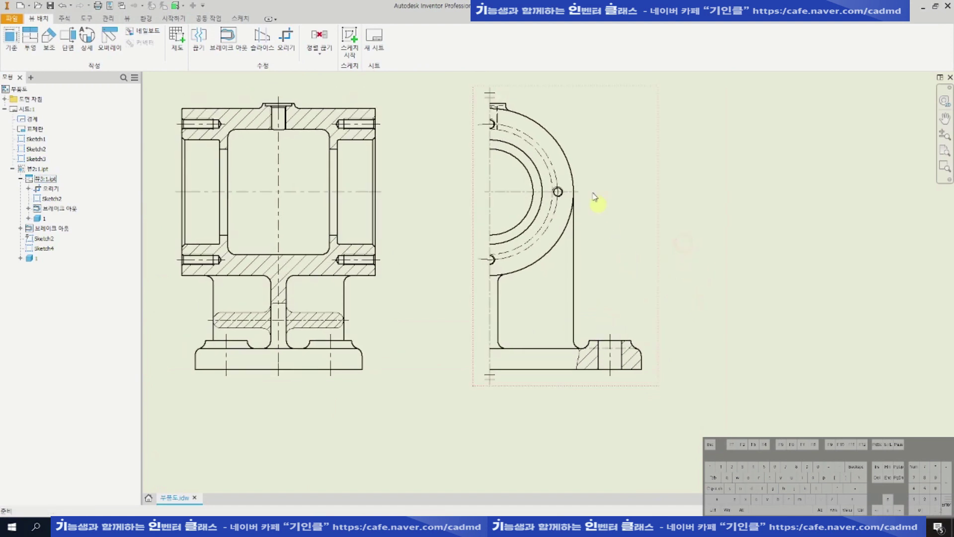
Set the half side view's display style to hidden lines removed and save the drawing.
double_click(609, 266)
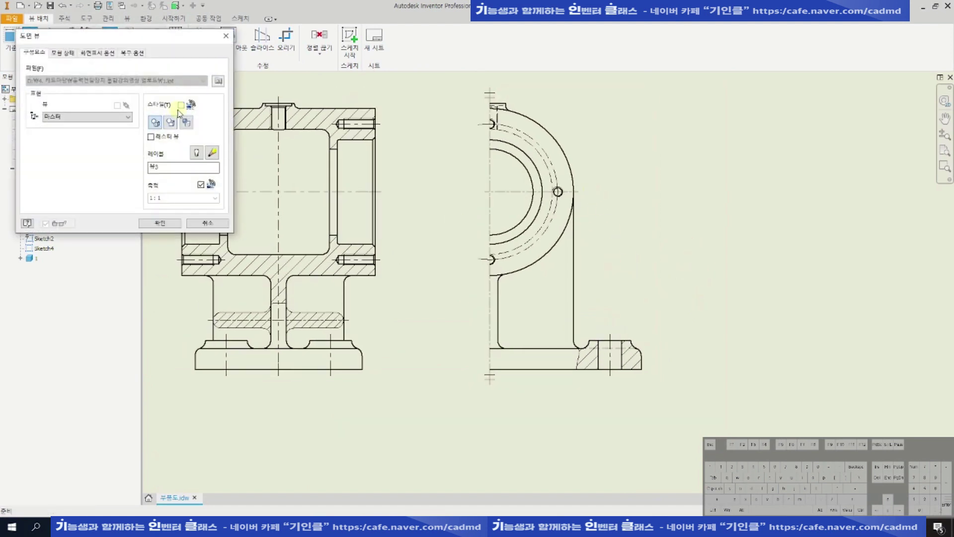
left_click(170, 123)
left_click(159, 223)
middle_click_drag(554, 227, 599, 250)
key("ctrl+s")
left_click(756, 274)
scroll(678, 338, "up", 2)
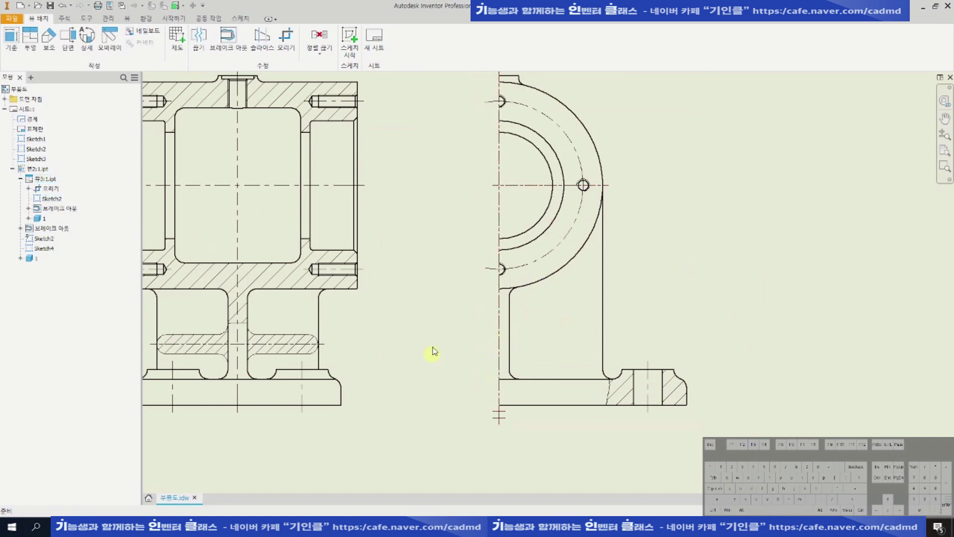
Switch to the AutoCAD reference drawing, examine the partial revolved section on the support of the half side view, and return to Inventor.
left_click(802, 336)
middle_click_drag(563, 262, 569, 265)
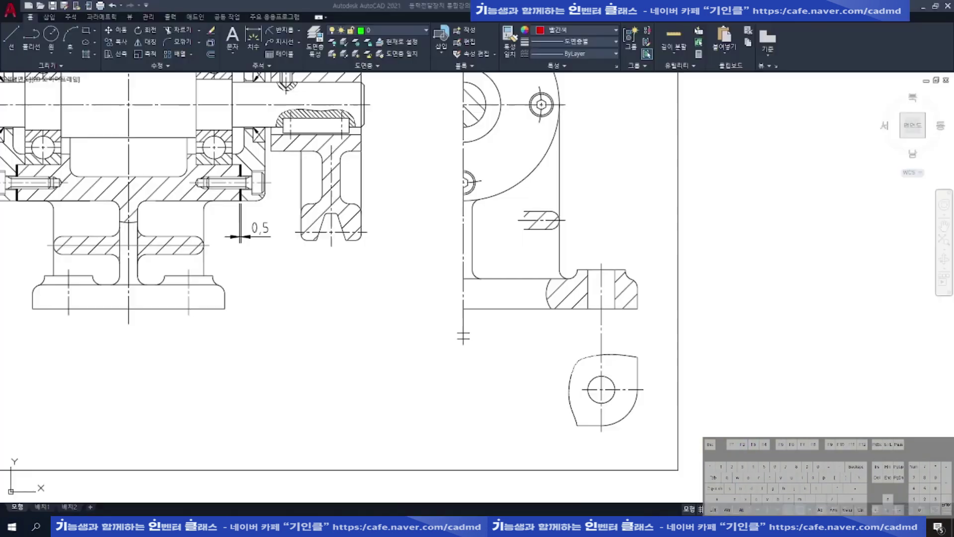
scroll(528, 271, "down", 3)
scroll(580, 304, "up", 6)
scroll(558, 325, "up", 2)
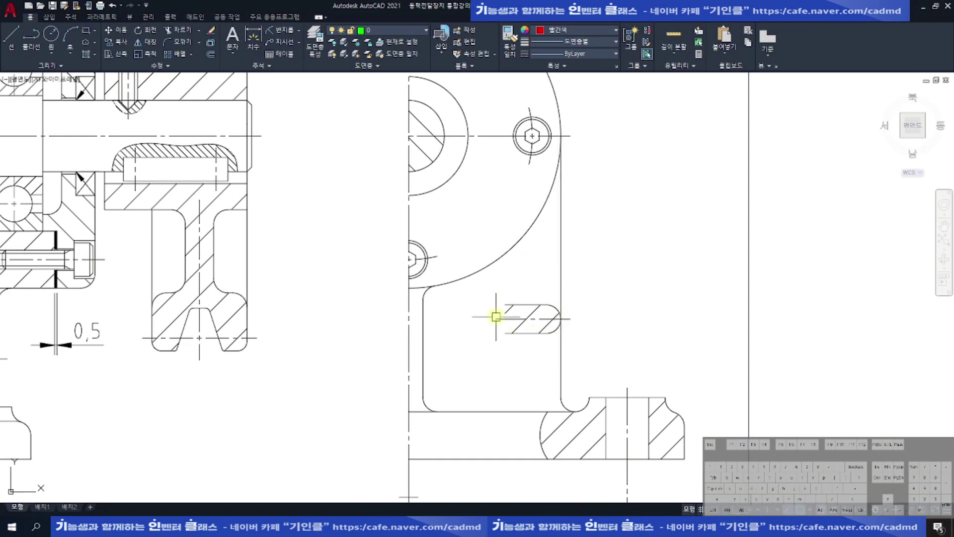
scroll(517, 299, "down", 2)
middle_click_drag(362, 356, 398, 356)
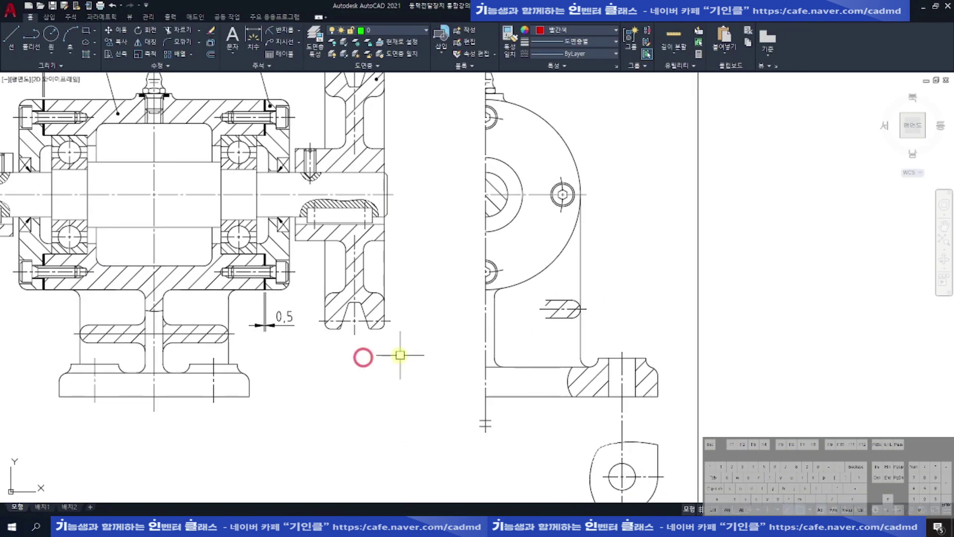
scroll(552, 306, "up", 2)
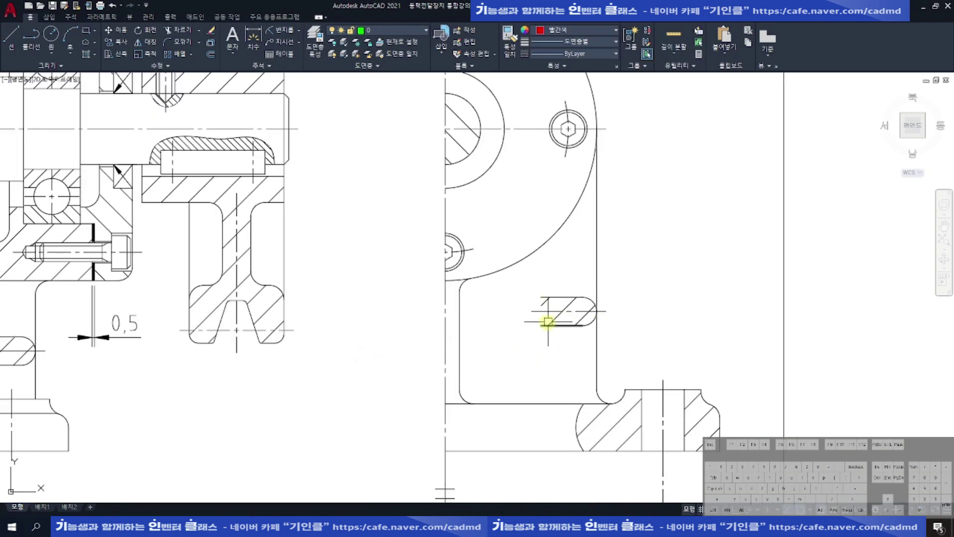
scroll(527, 343, "down", 2)
left_click(390, 527)
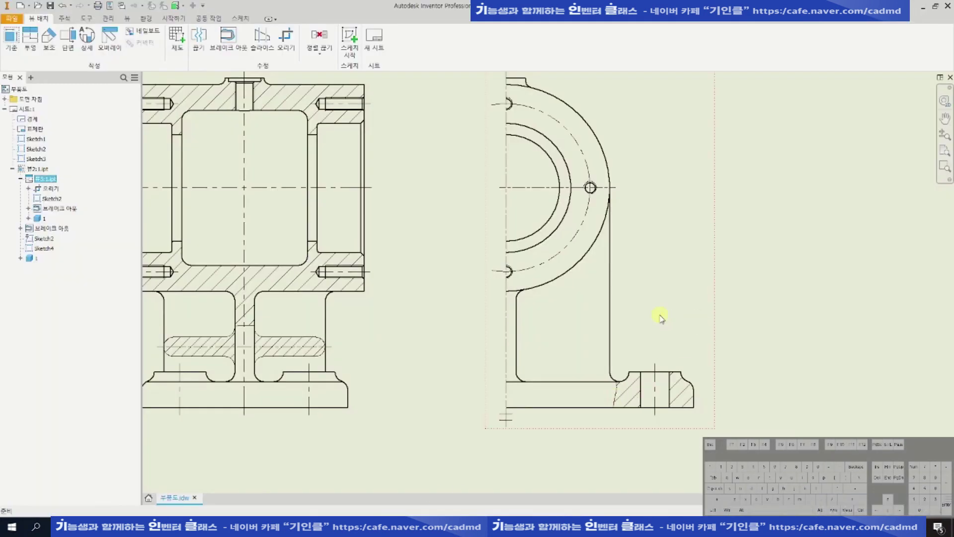
Start a sketch on the half side view and draw a rectangle about 15 by 6.4 mm inward from the support's outer vertical edge.
key("s")
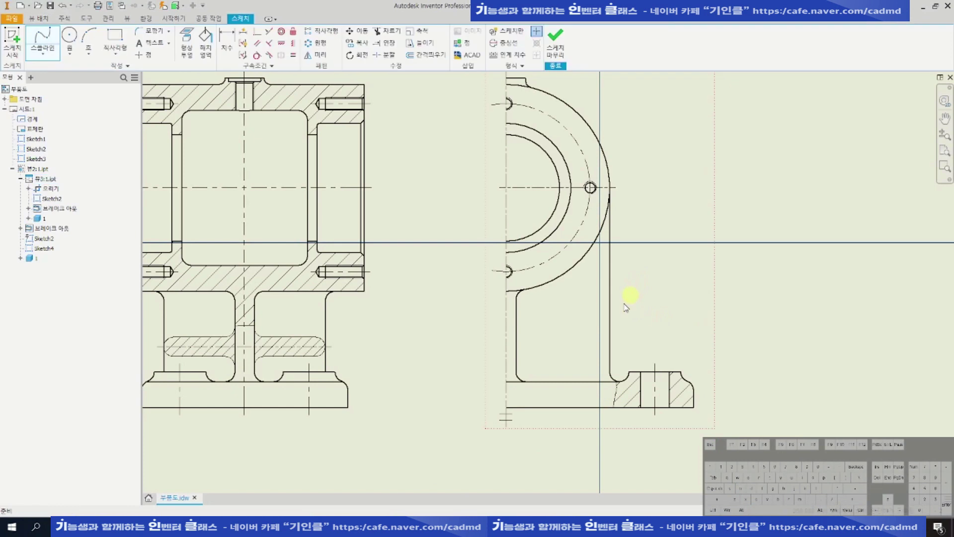
scroll(632, 297, "up", 3)
left_click_drag(631, 297, 573, 352)
middle_click_drag(622, 352, 621, 340)
left_click(115, 39)
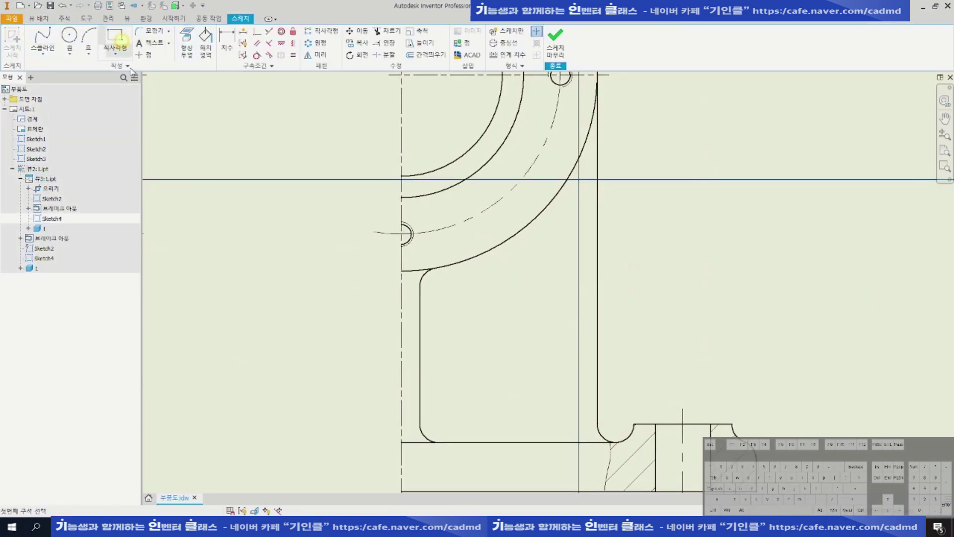
left_click(597, 286)
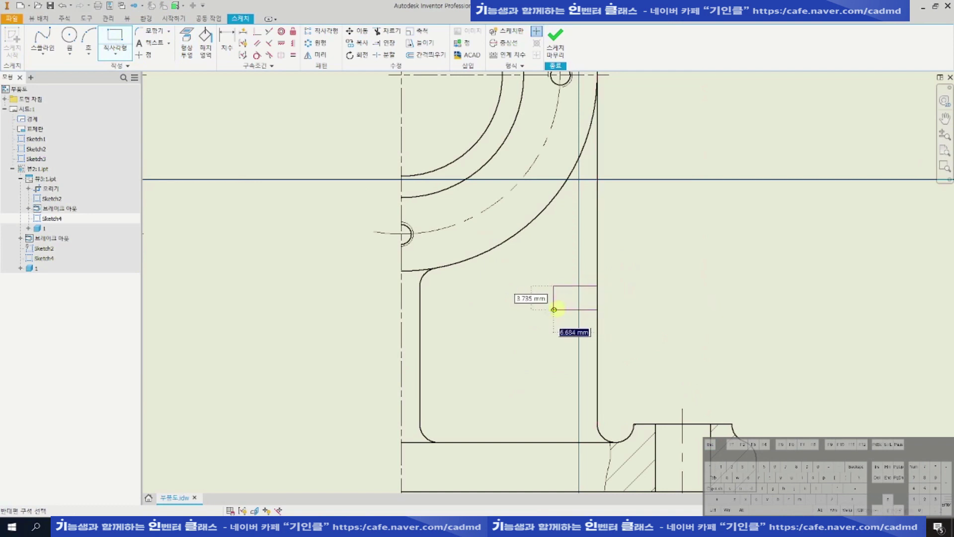
left_click(504, 325)
Dimension the rectangle to 6 mm high and 10 mm long.
key("d")
left_click(574, 287)
left_click(564, 325)
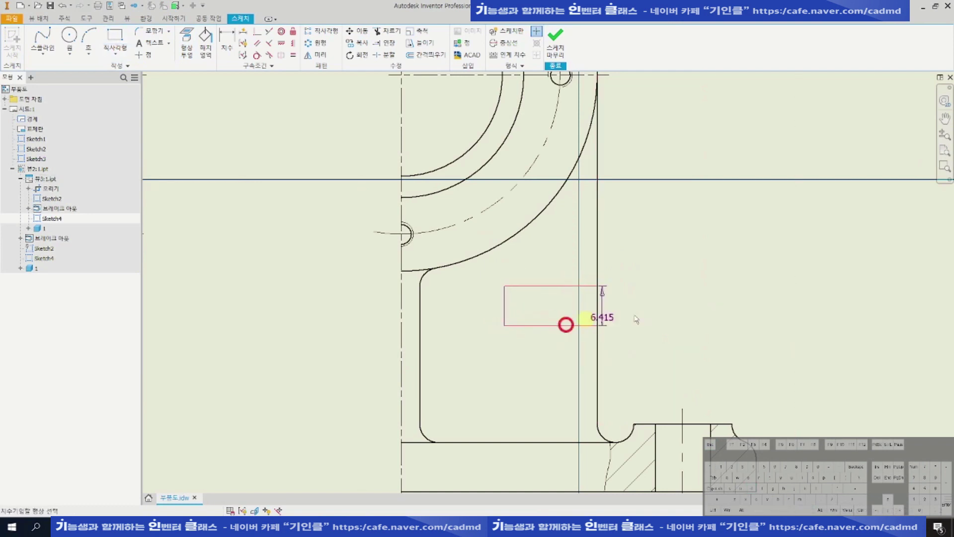
left_click(656, 317)
type("6")
key("Return")
left_click(543, 289)
left_click(618, 254)
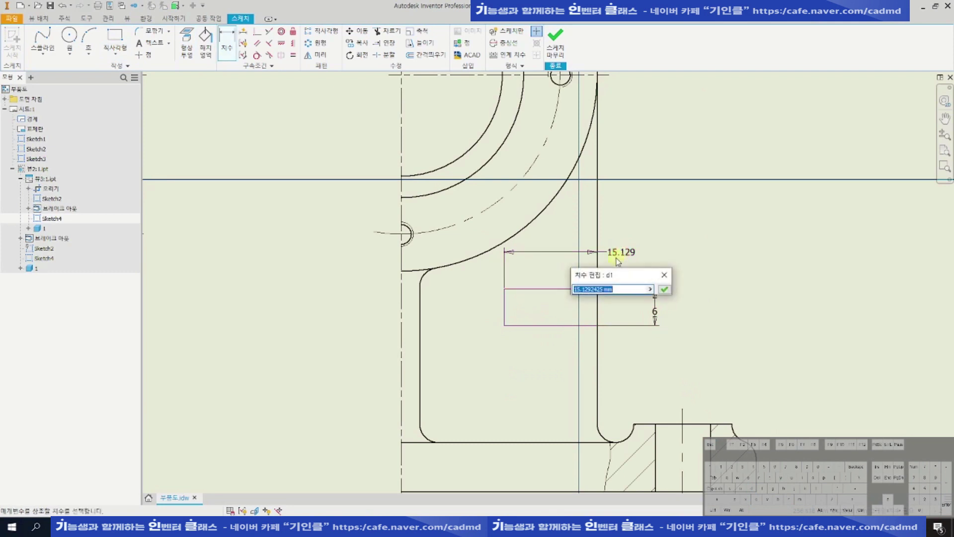
type("10")
key("Return")
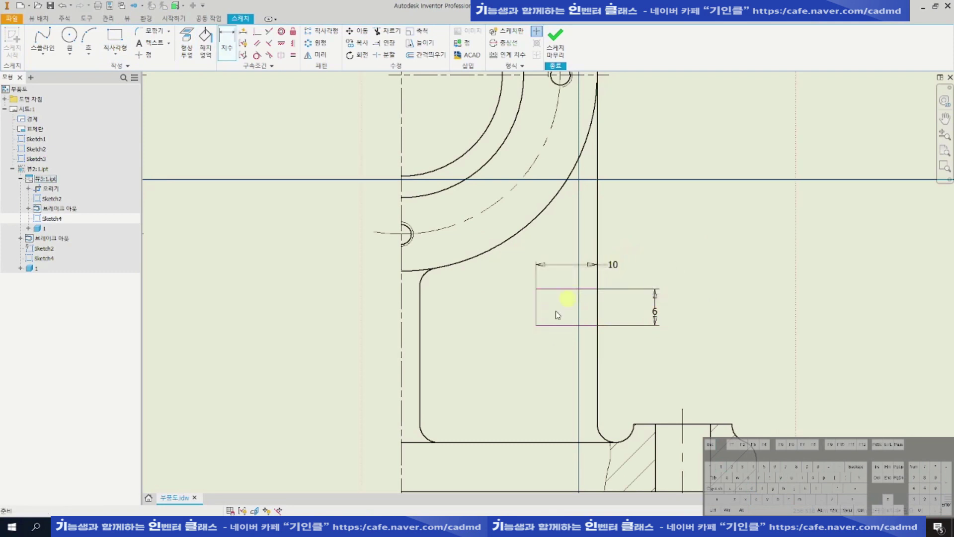
Round the rectangle's two corners at the support's outer edge with 3 mm fillets.
left_click_drag(547, 332, 554, 352)
key("Escape")
scroll(603, 336, "down", 3)
middle_click_drag(566, 325, 582, 308)
left_click(226, 41)
key("f")
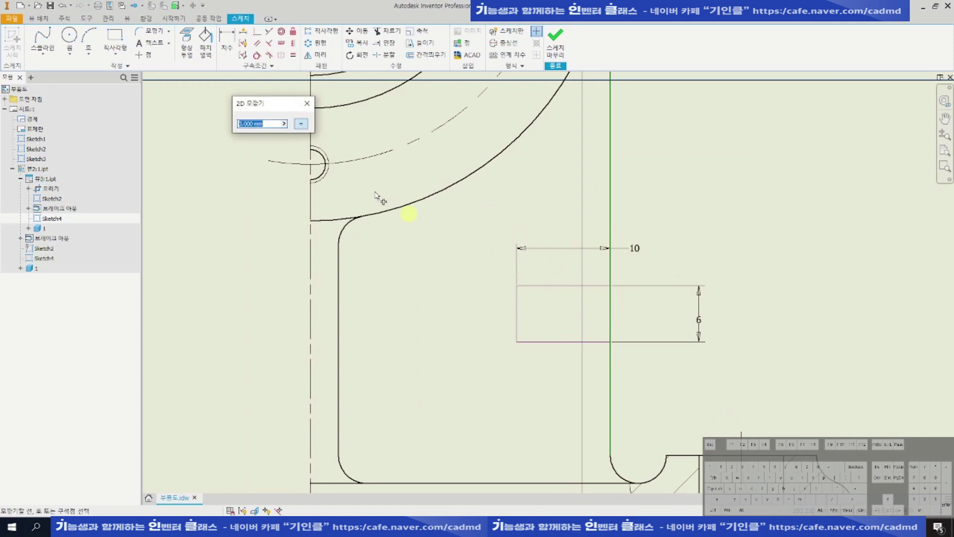
left_click(611, 304)
left_click(610, 332)
key("Escape")
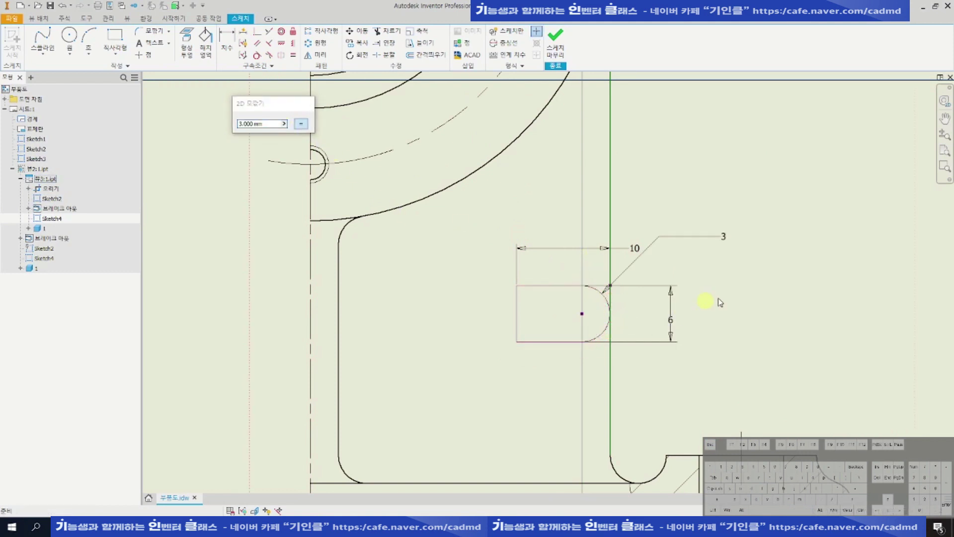
Make the profile's inner short edge sketch-only geometry and compare the section with the AutoCAD reference drawing.
left_click(518, 307)
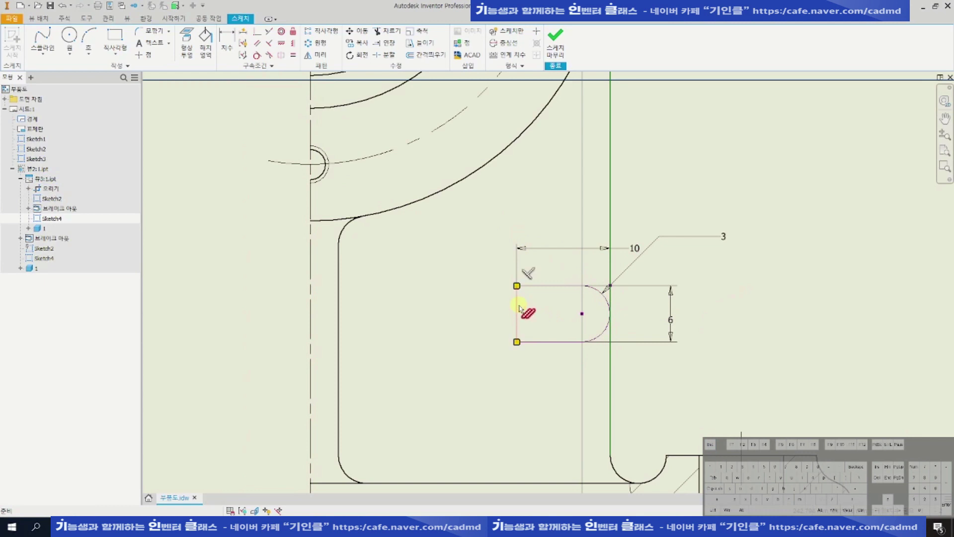
left_click(517, 30)
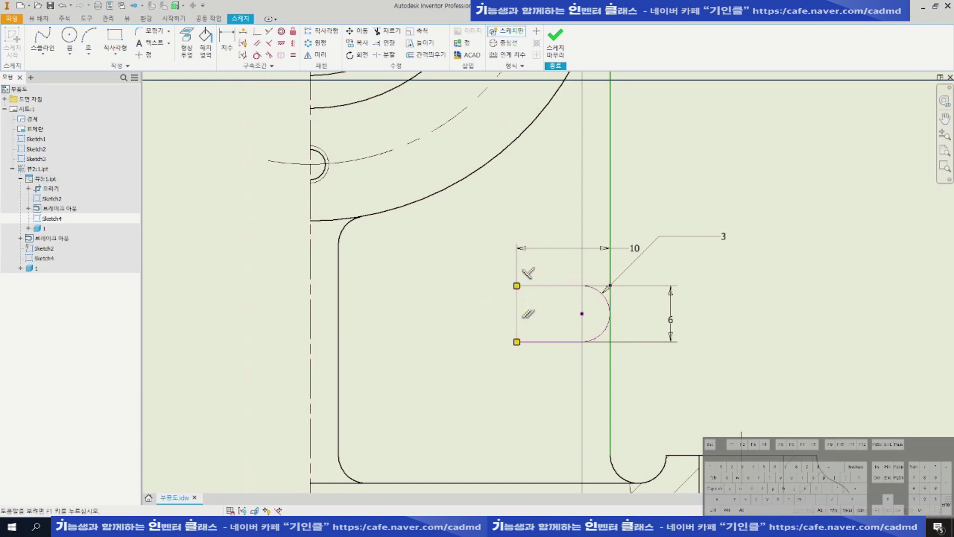
scroll(520, 315, "up", 5)
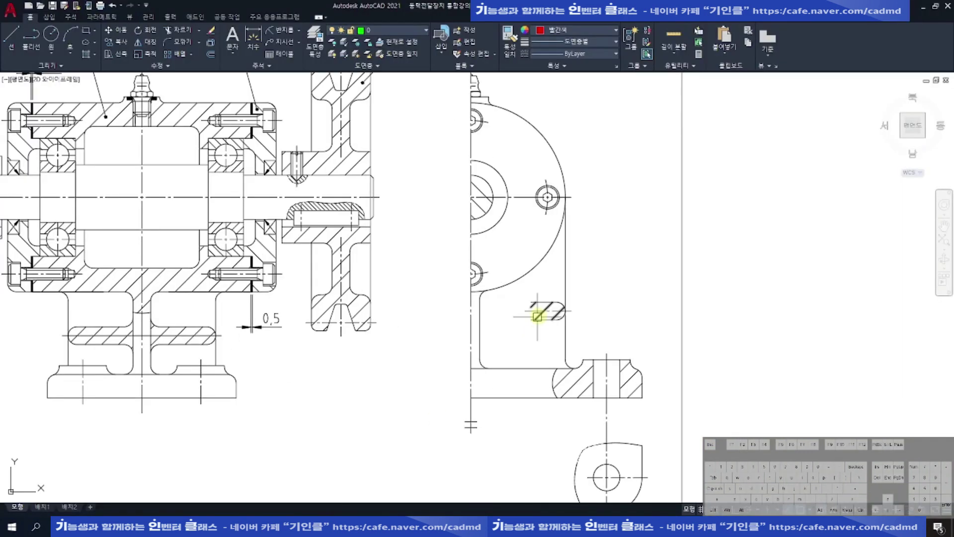
scroll(537, 316, "up", 2)
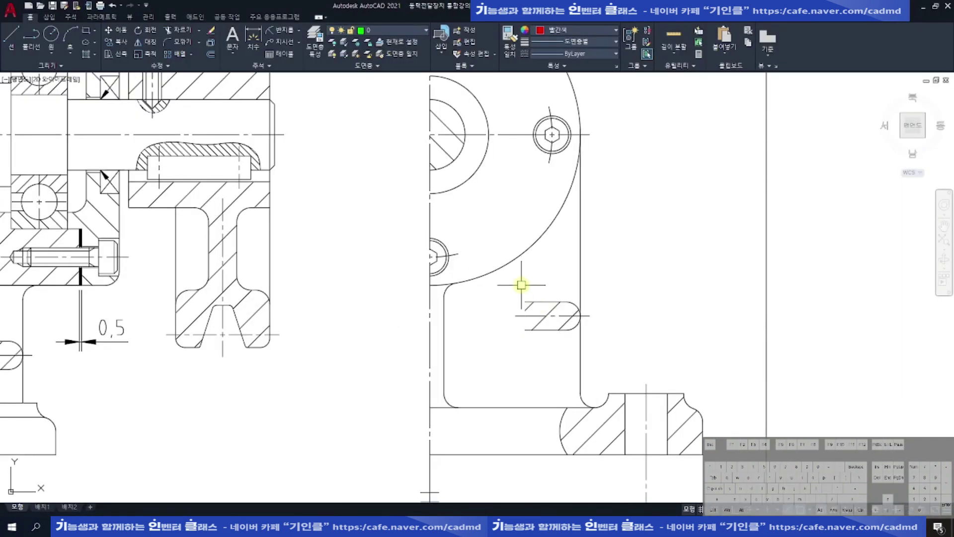
scroll(540, 309, "up", 3)
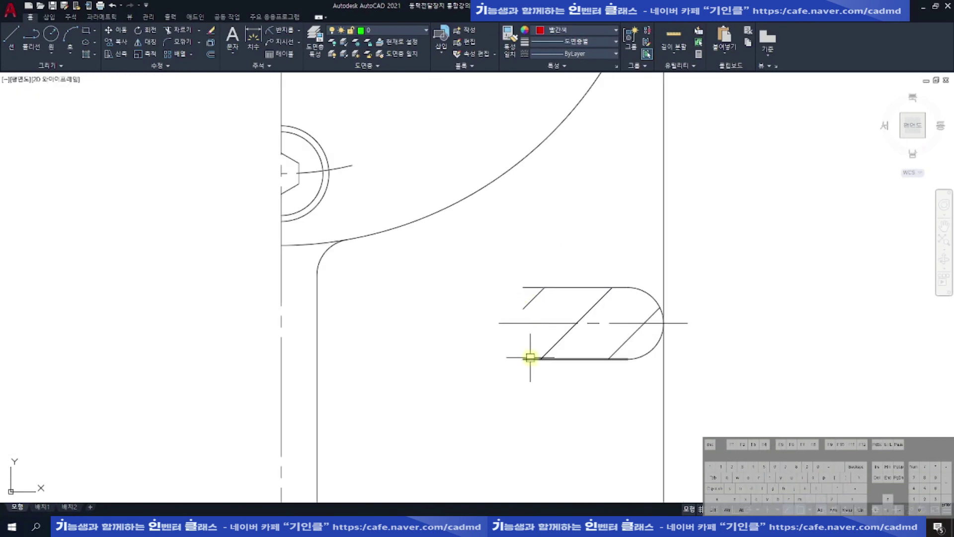
scroll(527, 285, "down", 3)
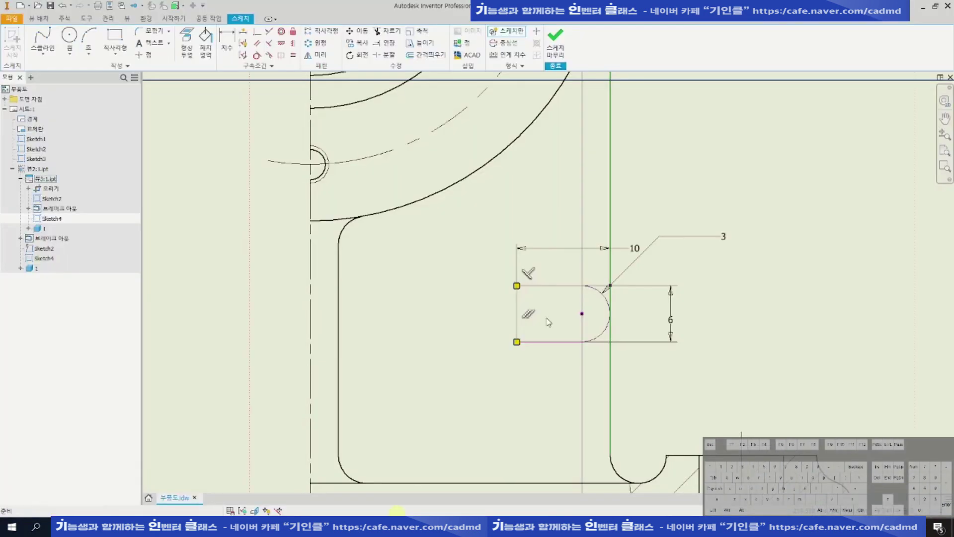
left_click(546, 322)
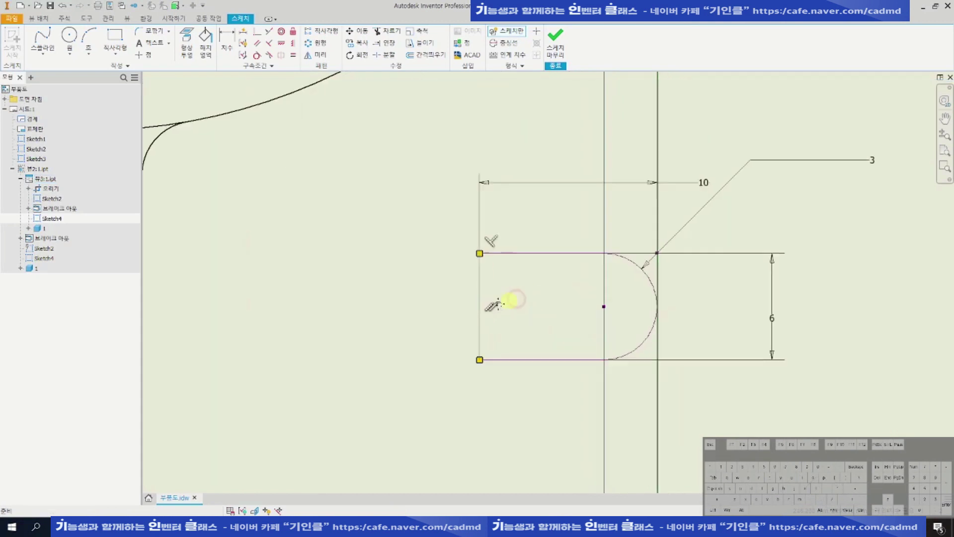
left_click(515, 299)
Hatch the rounded profile with the ANSI 31 pattern at a scale of 0.7.
left_click(205, 42)
left_click(496, 275)
scroll(544, 277, "down", 2)
double_click(135, 178)
type(".7")
scroll(574, 311, "down", 2)
scroll(324, 329, "up", 2)
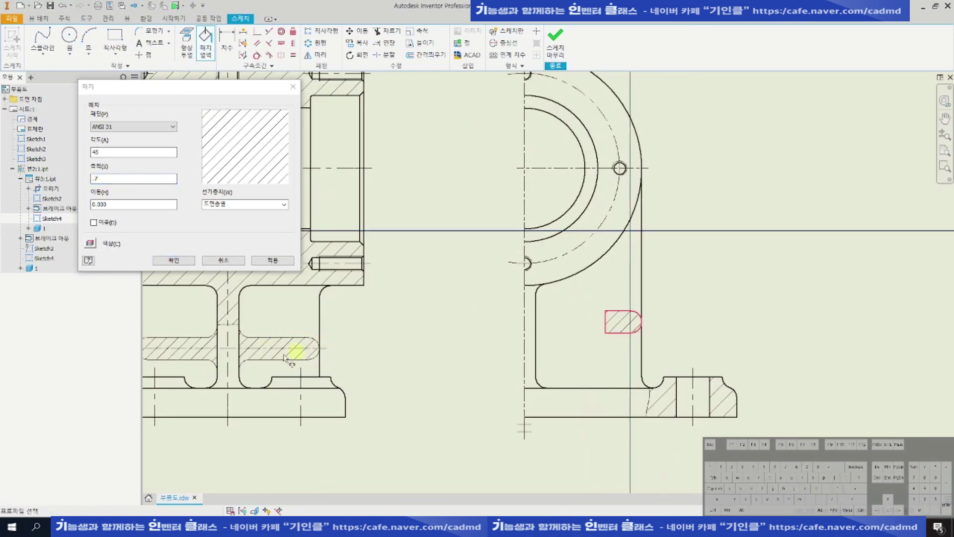
scroll(665, 334, "up", 3)
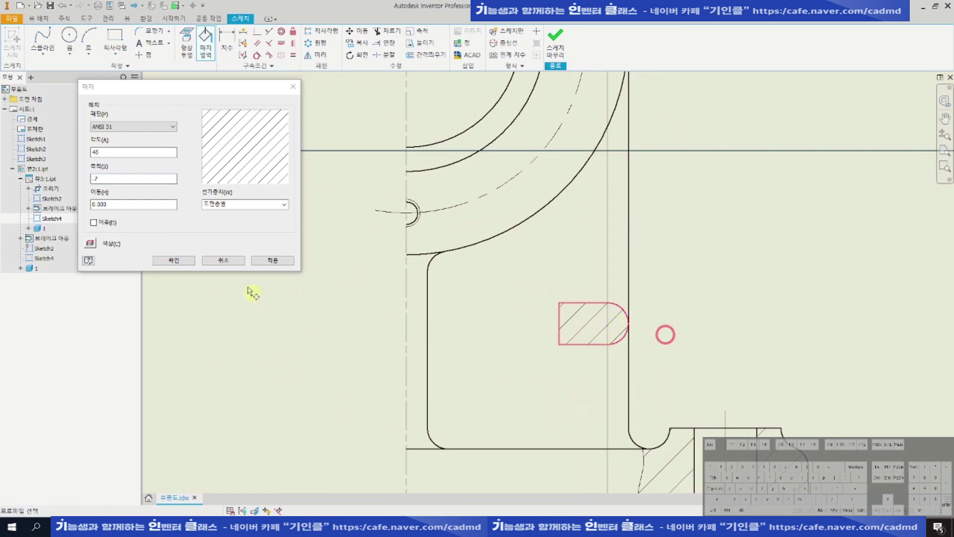
left_click(174, 260)
Draw a horizontal line across the hatched section and align it with the centre point of the rounded end.
scroll(646, 328, "up", 2)
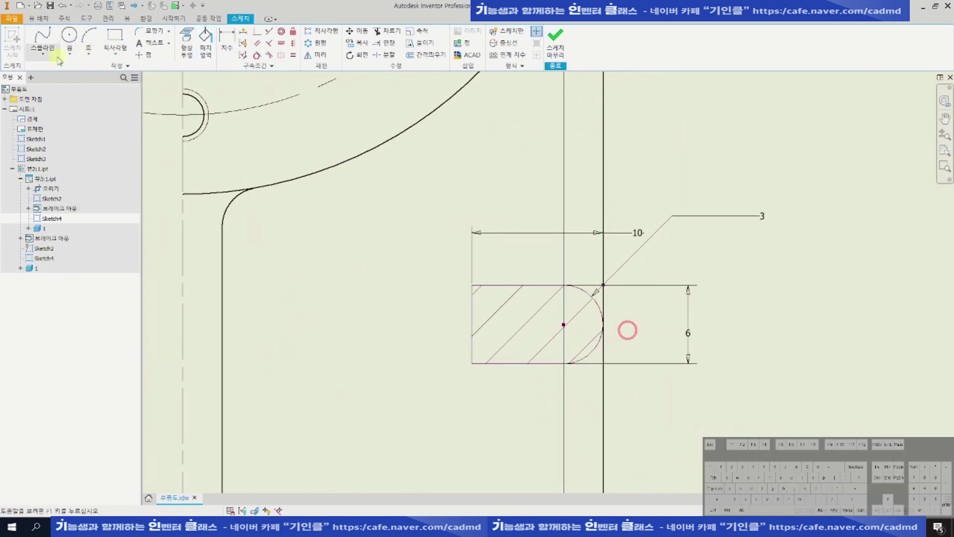
left_click(43, 51)
left_click(52, 75)
left_click(421, 324)
left_click(671, 326)
key("Escape")
left_click(530, 324)
left_click(564, 325)
Dimension the horizontal line to extend 2 mm beyond each end of the hatched section.
key("d")
left_click(420, 324)
left_click(472, 304)
left_click(442, 253)
type("2")
key("Return")
left_click(673, 324)
left_click(602, 191)
type("2")
key("Return")
Set the horizontal line's line type to Chain (체인) and finish the sketch.
right_click(587, 326)
left_click(619, 325)
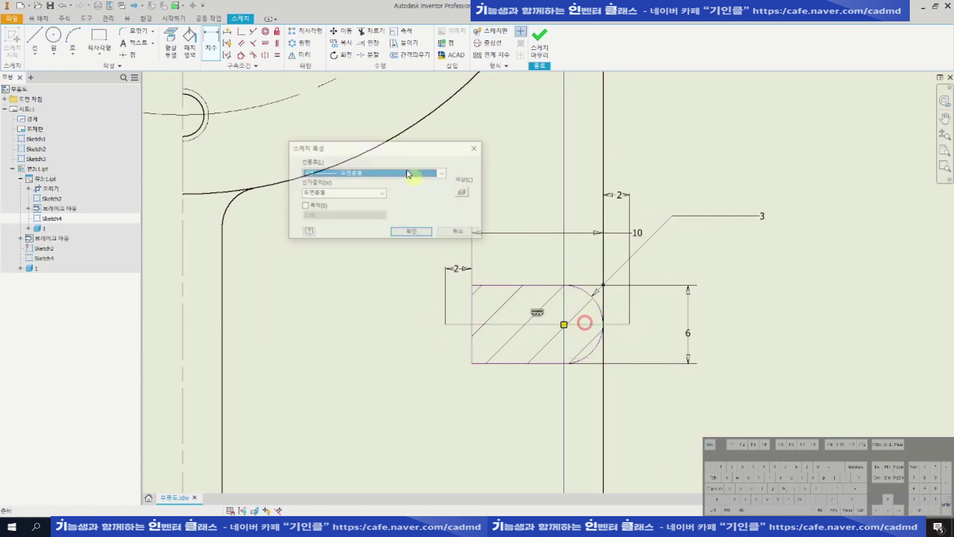
left_click(367, 173)
left_click(348, 246)
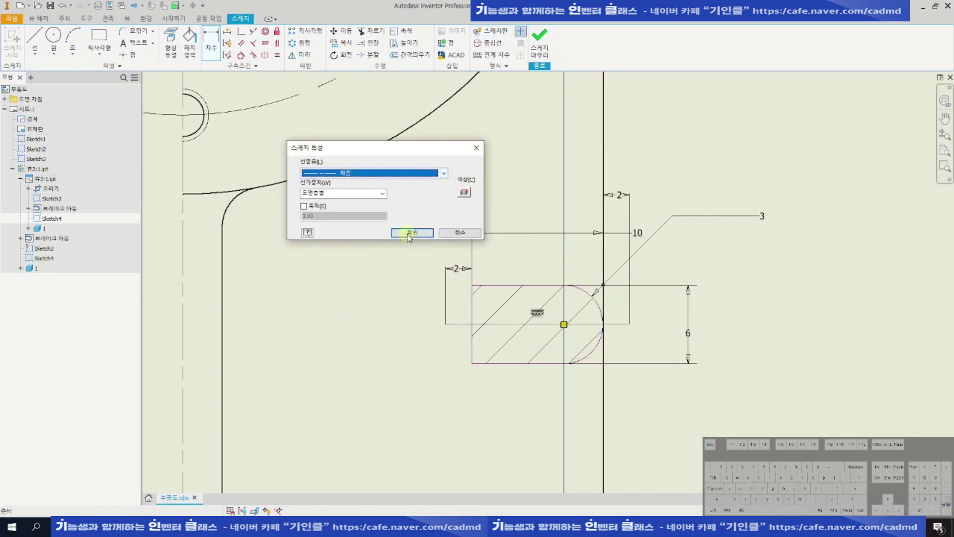
left_click(413, 232)
scroll(602, 256, "down", 2)
scroll(601, 256, "down", 2)
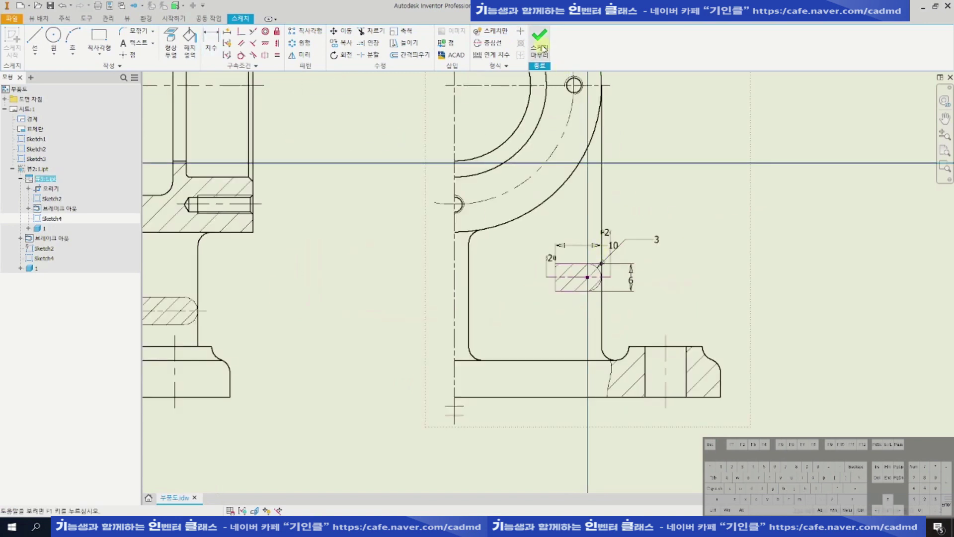
left_click(540, 40)
scroll(627, 254, "down", 5)
key("F3")
mouse_move(618, 243)
left_mouse_down()
mouse_move(633, 290)
mouse_move(614, 281)
left_mouse_up()
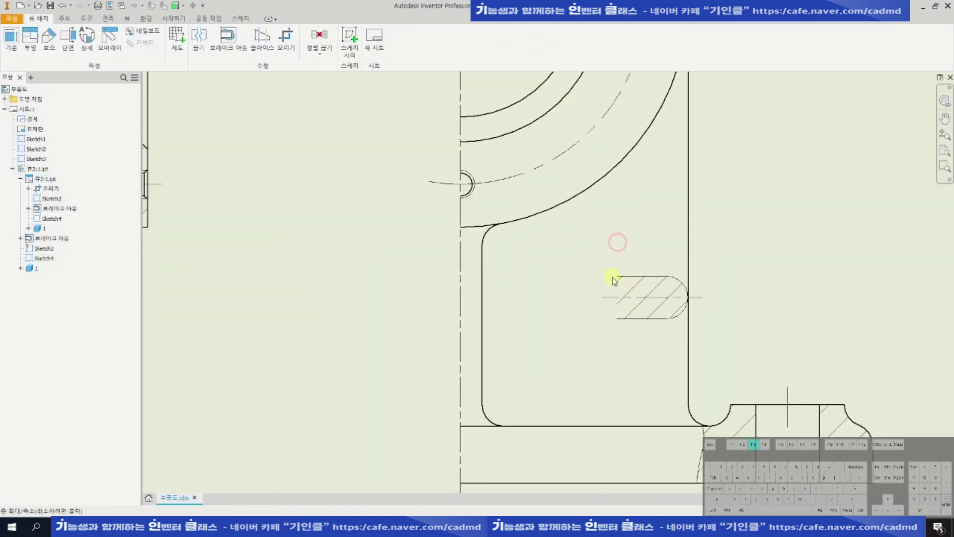
Switch to AutoCAD, examine the assembly drawing's section and base hole details, and return to the Inventor part drawing.
scroll(616, 282, "up", 3)
scroll(607, 300, "down", 6)
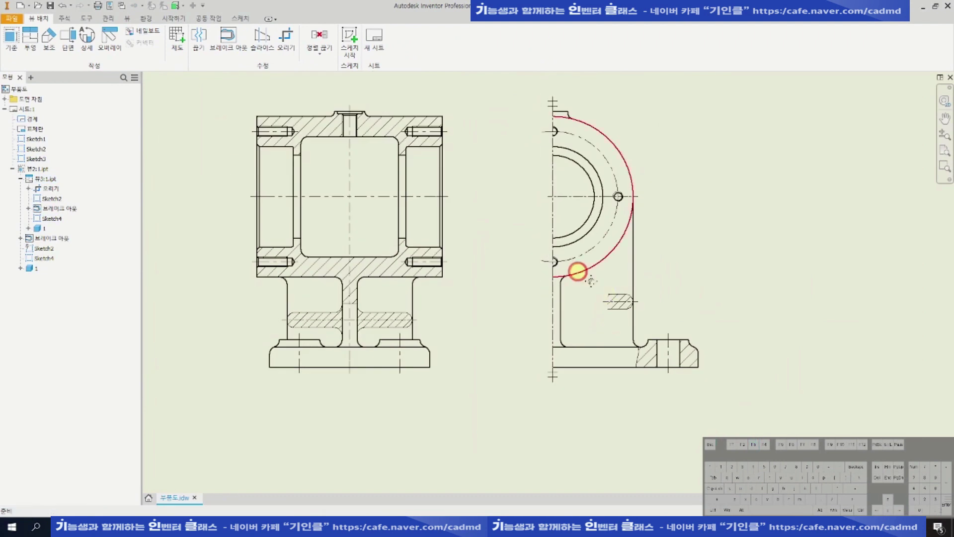
middle_click_drag(578, 271, 641, 292)
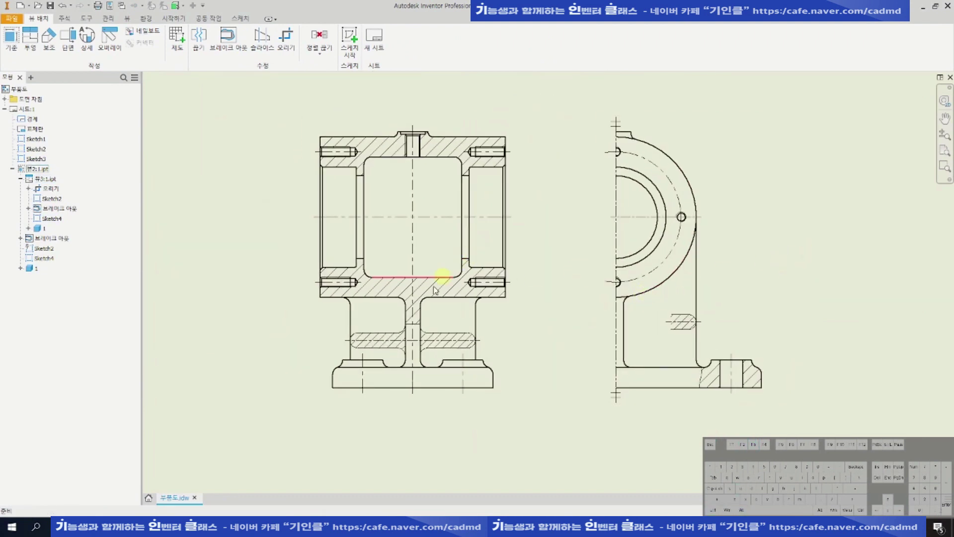
left_click(415, 335)
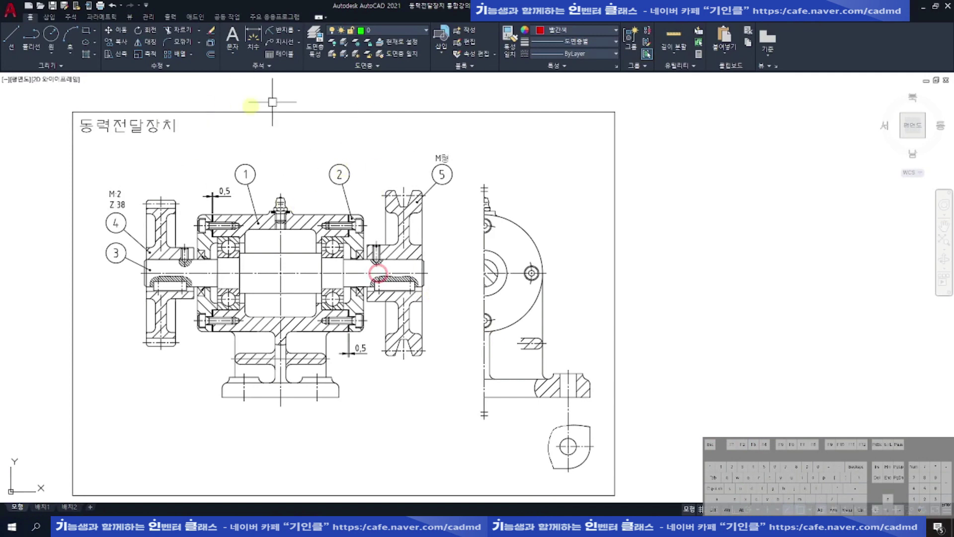
scroll(572, 367, "up", 3)
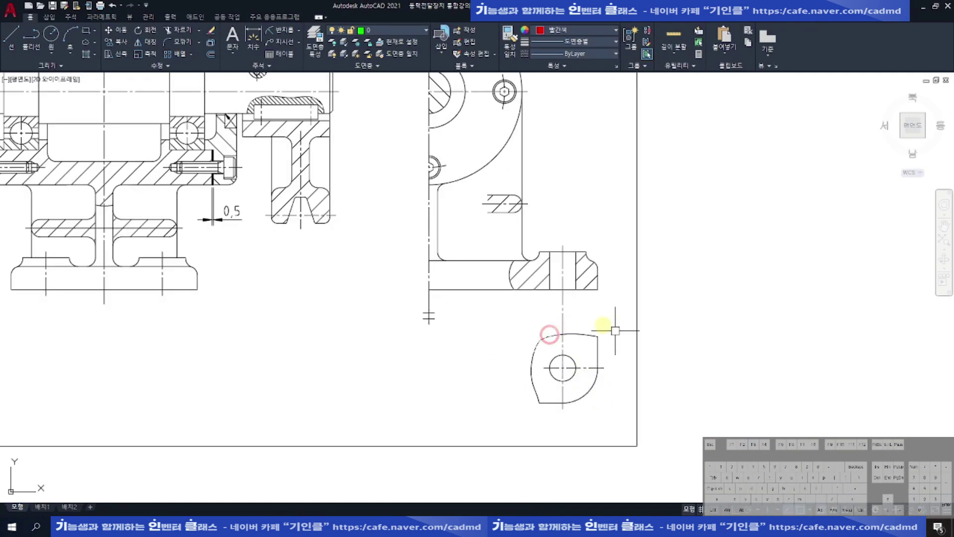
scroll(597, 383, "down", 3)
middle_click_drag(492, 294, 511, 348)
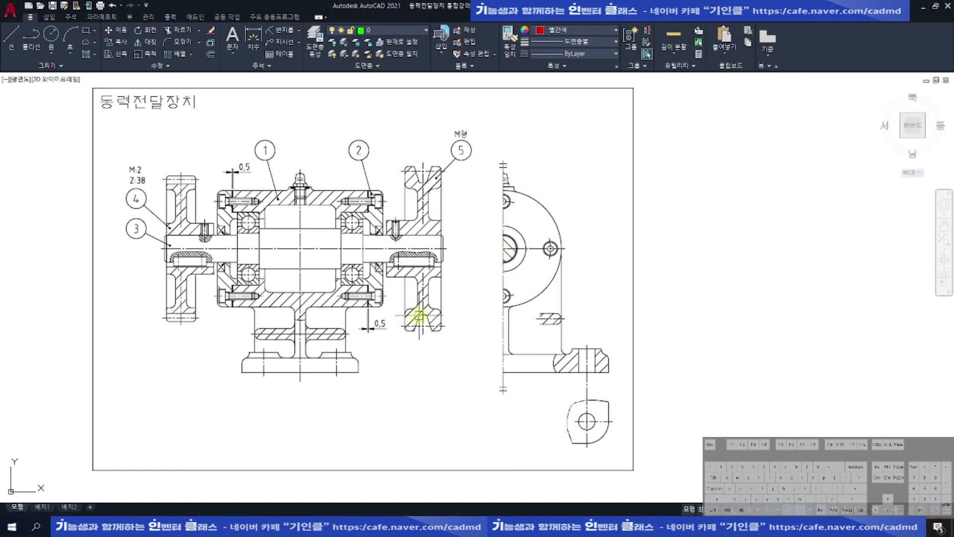
left_click(377, 524)
middle_click_drag(369, 312, 364, 339)
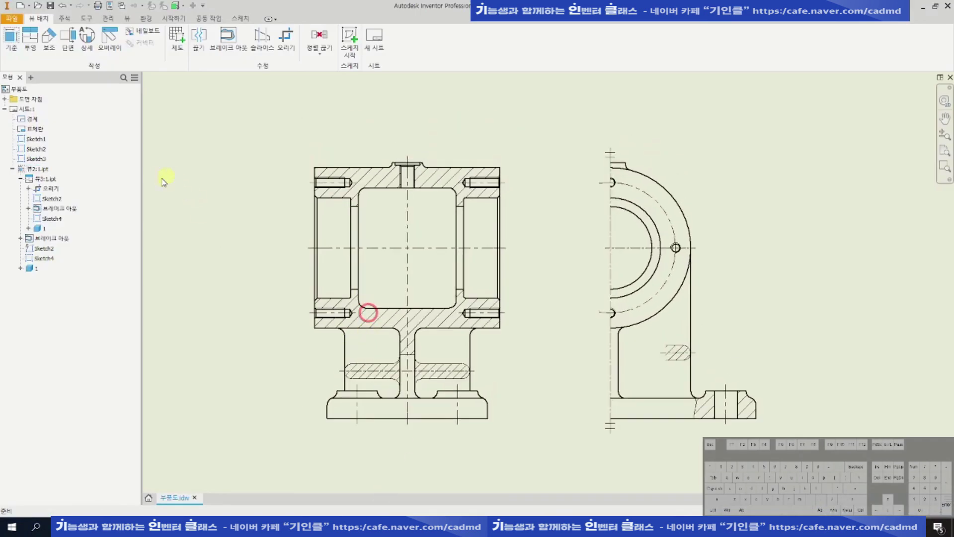
scroll(442, 211, "down", 3)
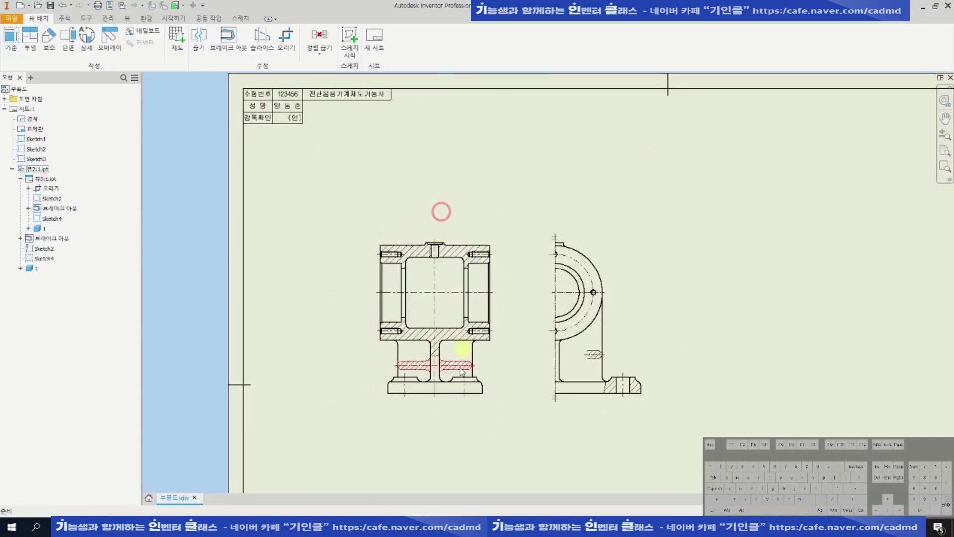
scroll(460, 368, "up", 3)
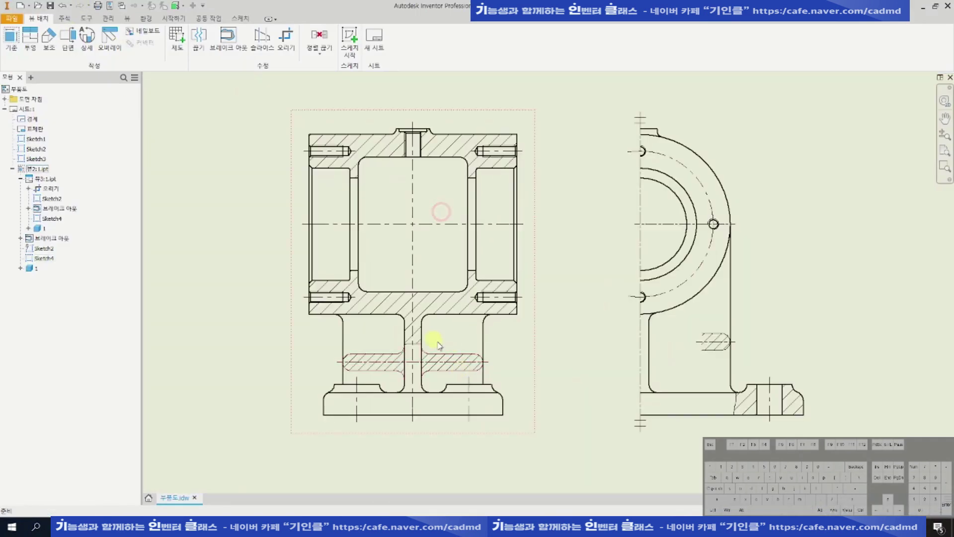
left_click(71, 52)
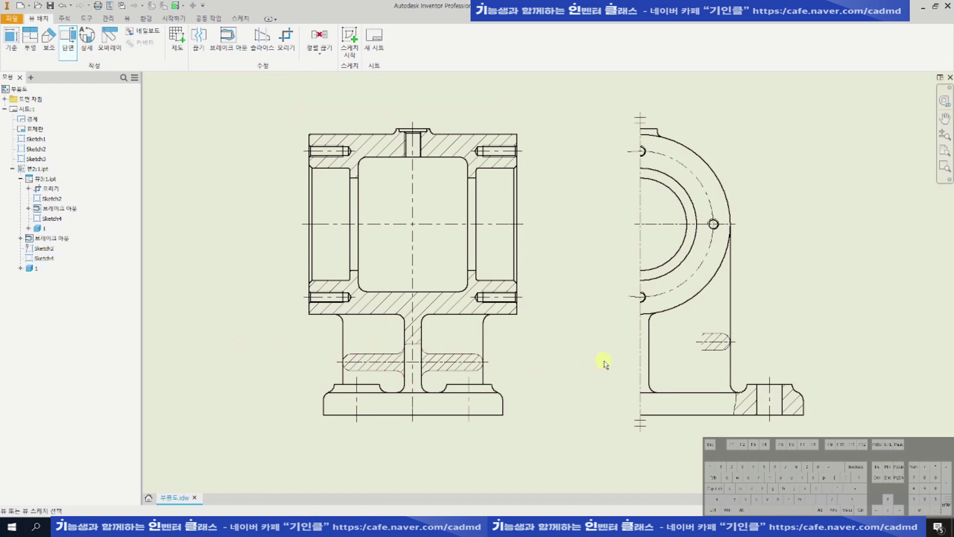
scroll(486, 330, "down", 3)
scroll(463, 282, "up", 4)
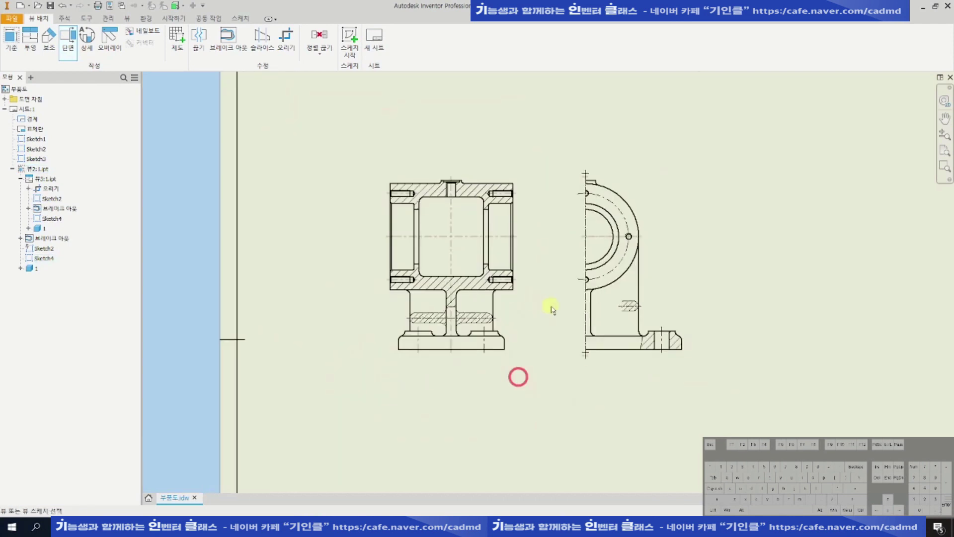
key("Escape")
Start a section view from the front view with a horizontal cutting line through the support's revolved section.
left_click(63, 50)
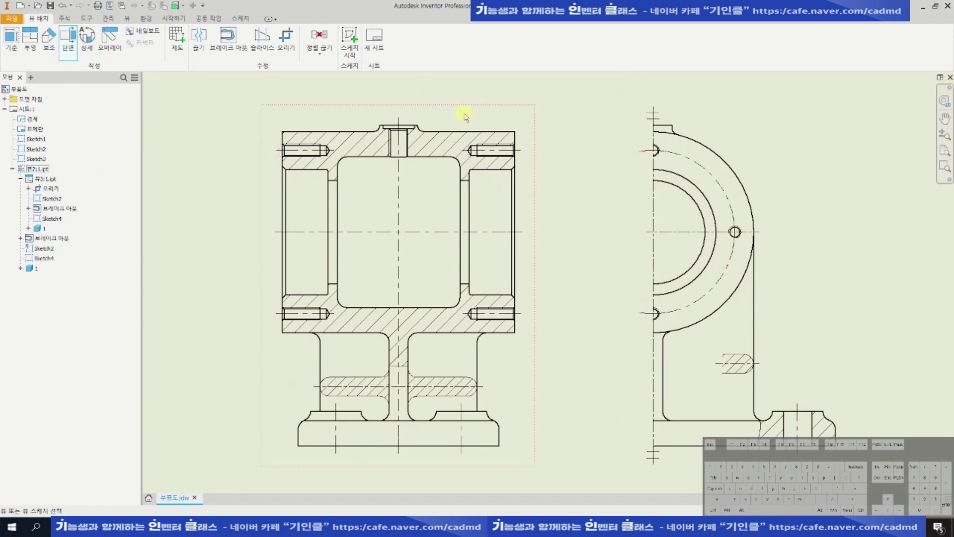
left_click(465, 115)
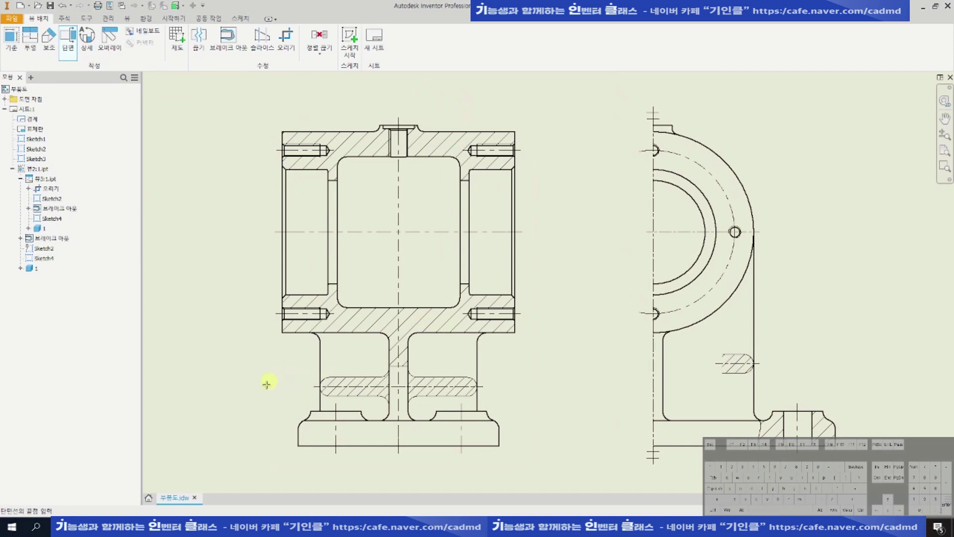
scroll(320, 387, "up", 3)
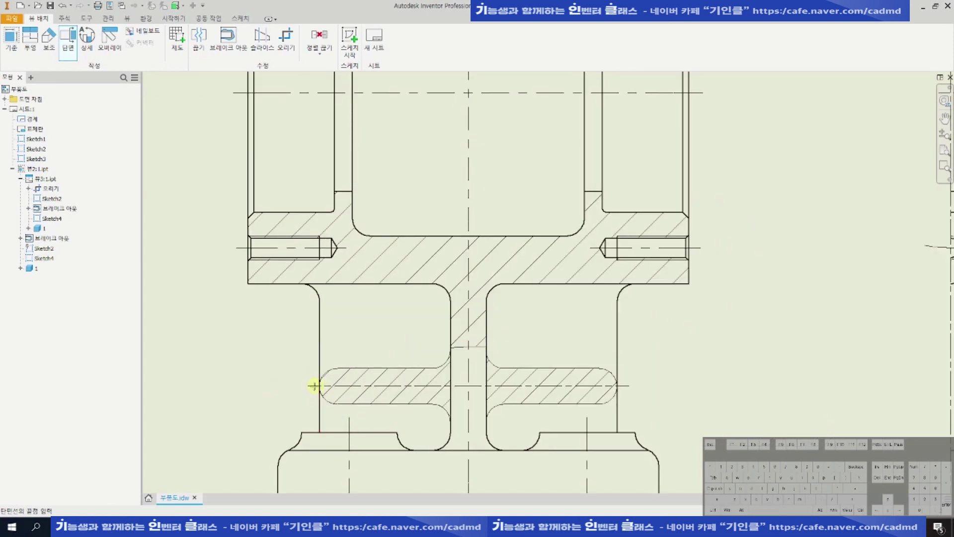
scroll(310, 385, "down", 3)
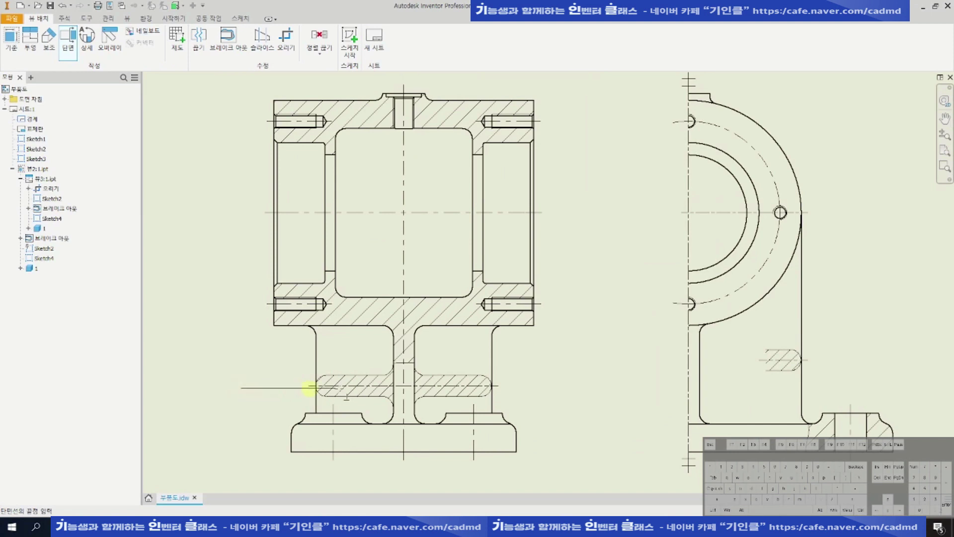
left_click(566, 386)
right_click(565, 387)
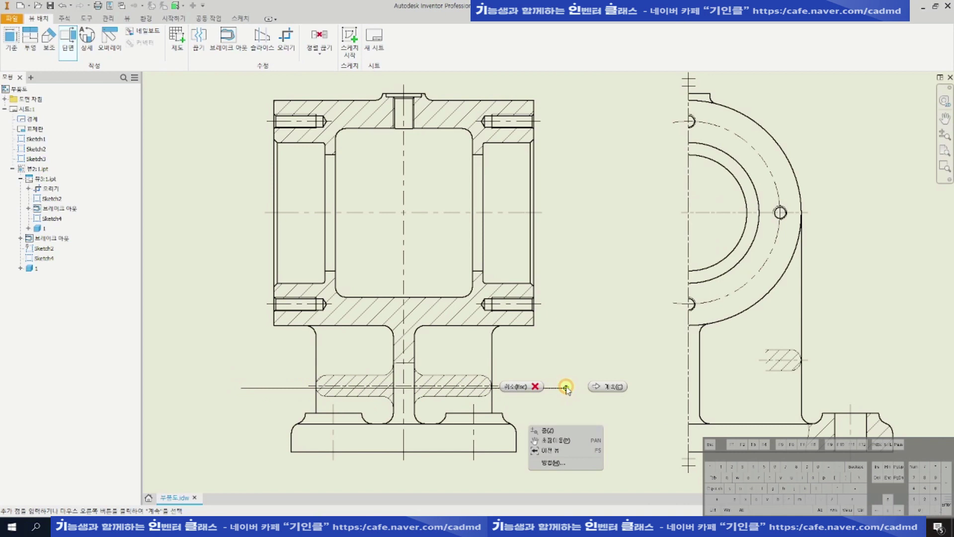
left_click(607, 386)
Set the section view's identifier to A and place the view above the front view.
scroll(559, 358, "down", 6)
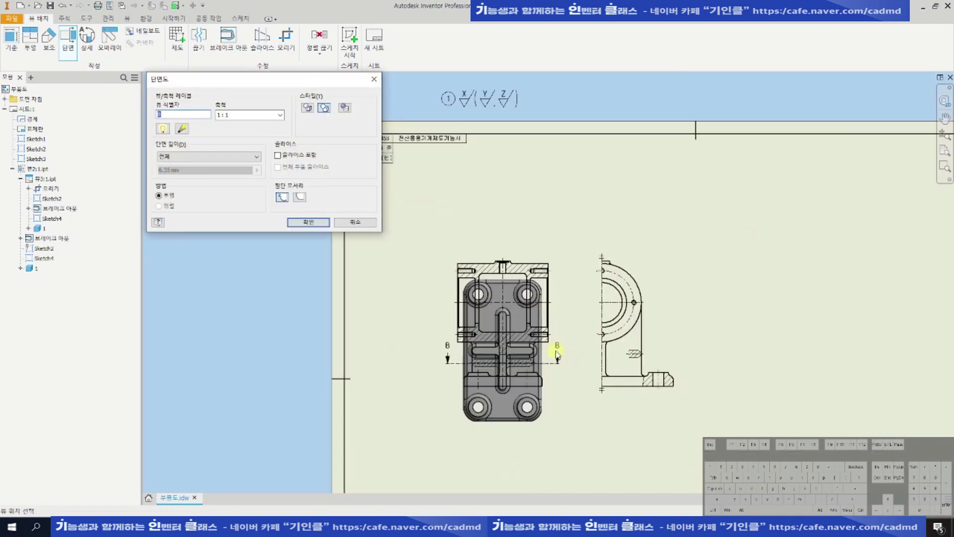
middle_click_drag(544, 186, 539, 204)
middle_click_drag(553, 319, 548, 222)
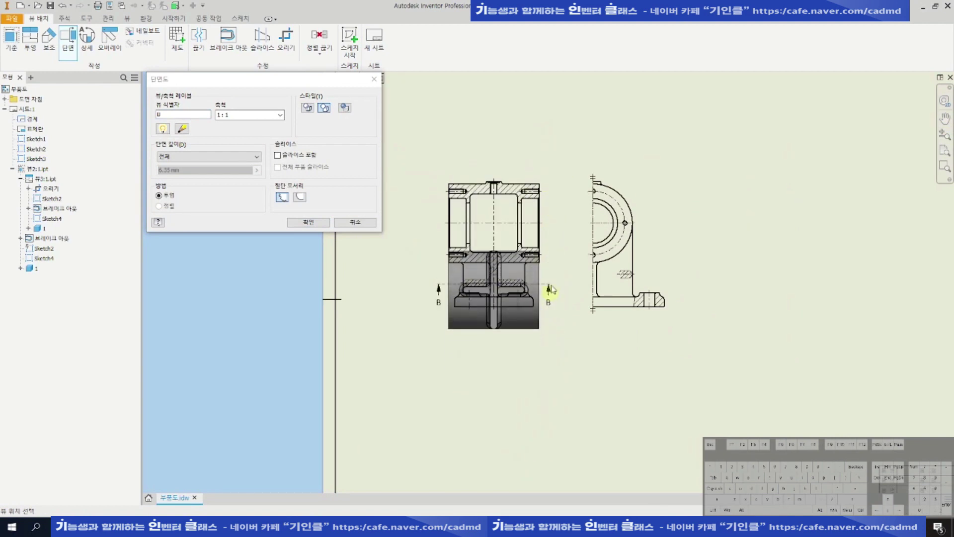
middle_click_drag(559, 175, 561, 243)
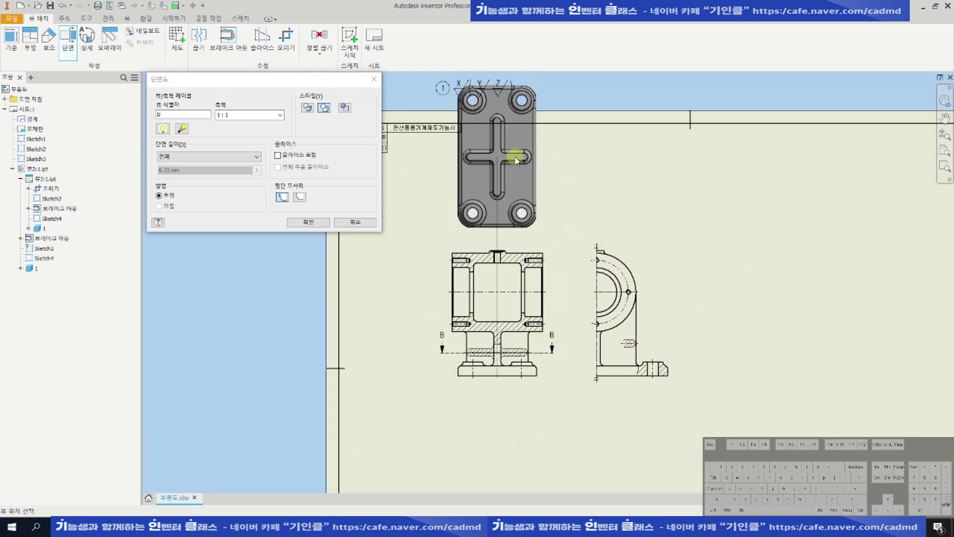
left_click(176, 114)
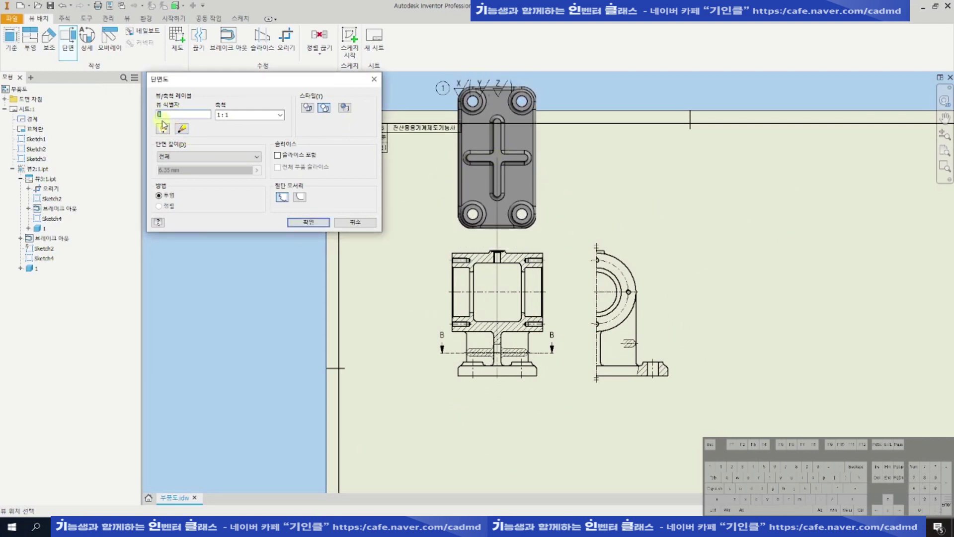
type("A")
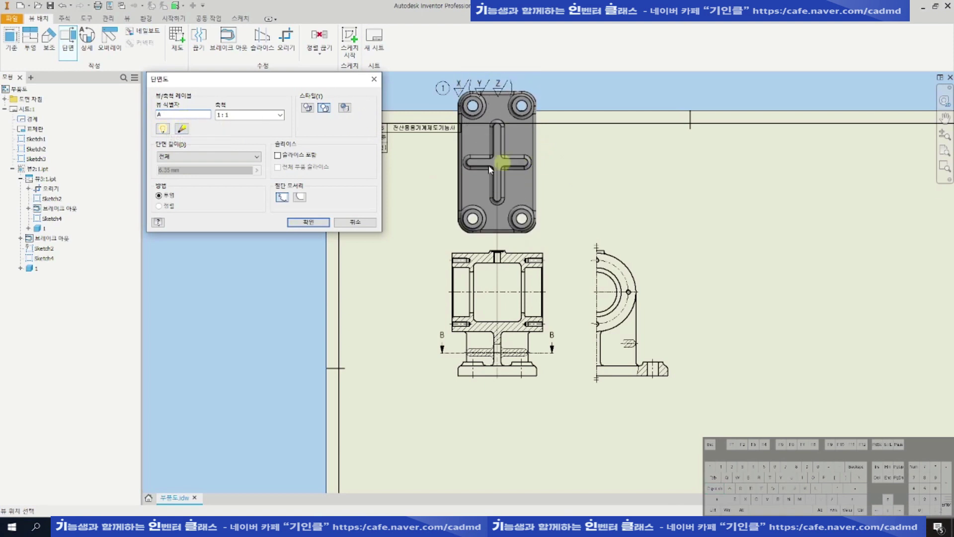
left_click(532, 149)
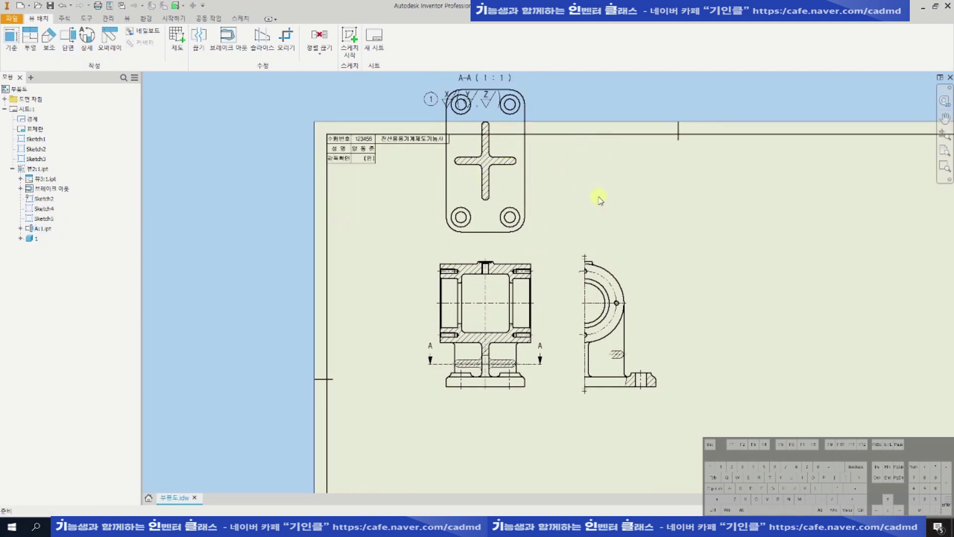
Move the drawing views down together so the section view fits inside the sheet border.
left_click(604, 226)
left_click_drag(644, 182, 453, 317)
left_click_drag(515, 247, 499, 321)
left_click(551, 281)
scroll(551, 281, "down", 3)
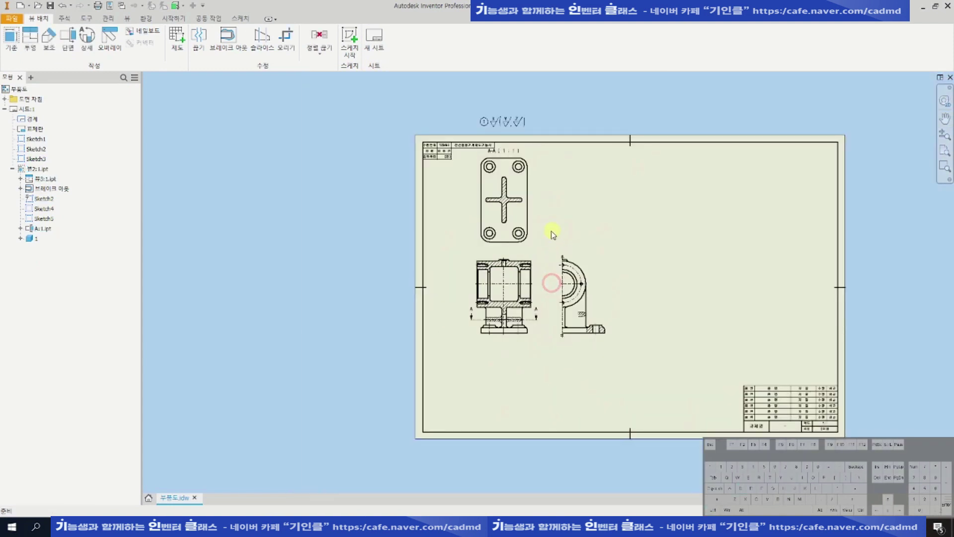
Crop section view A-A with a rectangle that keeps only its upper half, cutting along the horizontal rib's centre.
scroll(554, 233, "up", 5)
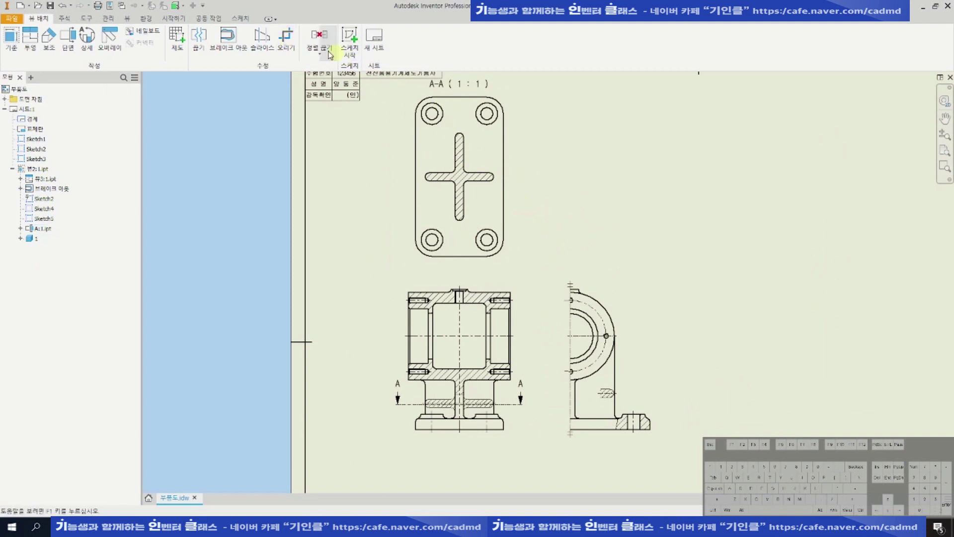
left_click(288, 49)
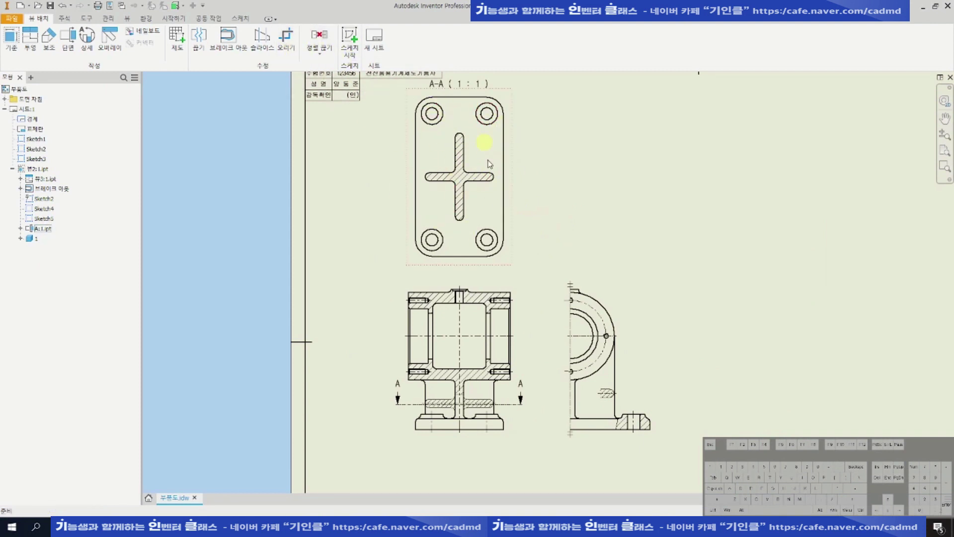
scroll(490, 164, "down", 3)
scroll(464, 170, "up", 3)
scroll(517, 148, "down", 5)
middle_click_drag(550, 151, 506, 170)
scroll(550, 176, "up", 3)
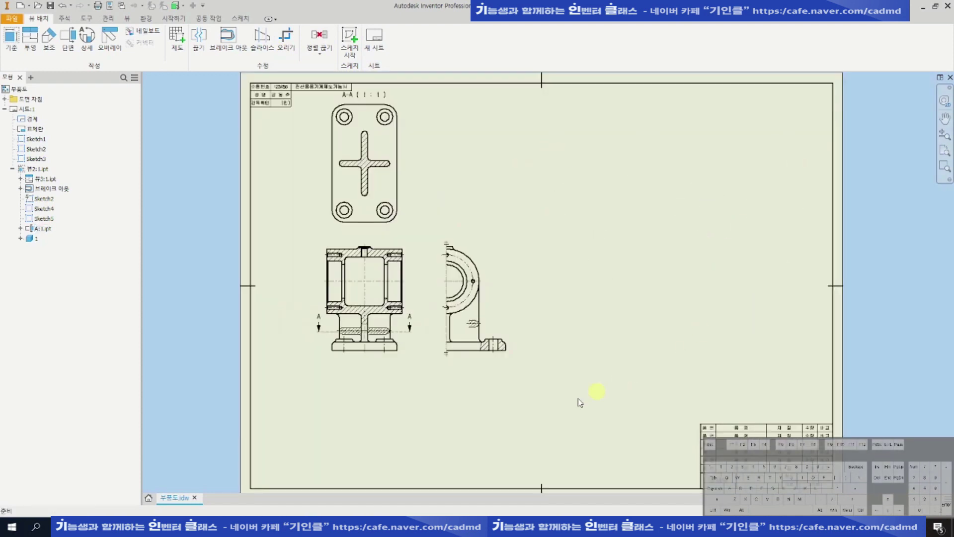
scroll(318, 141, "up", 3)
left_click(287, 48)
left_click(453, 180)
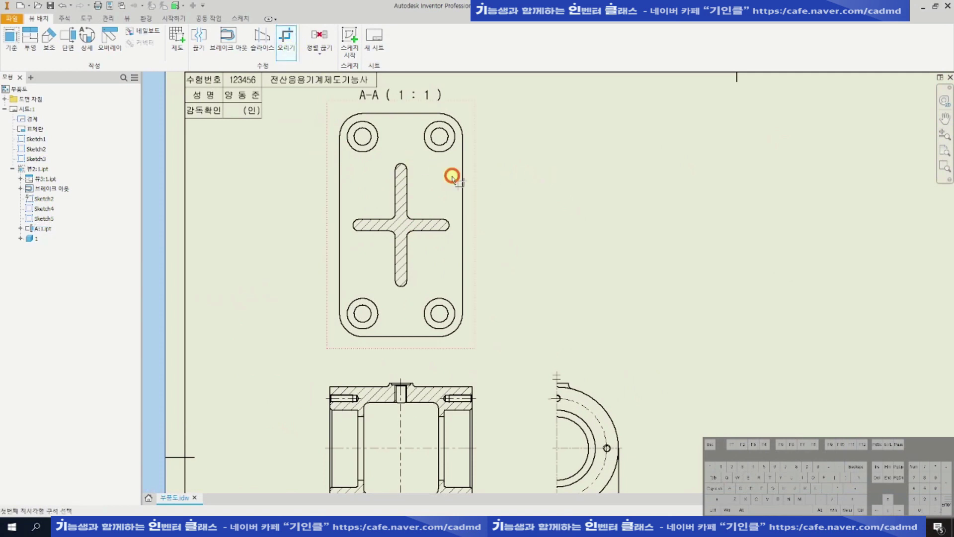
left_click(482, 224)
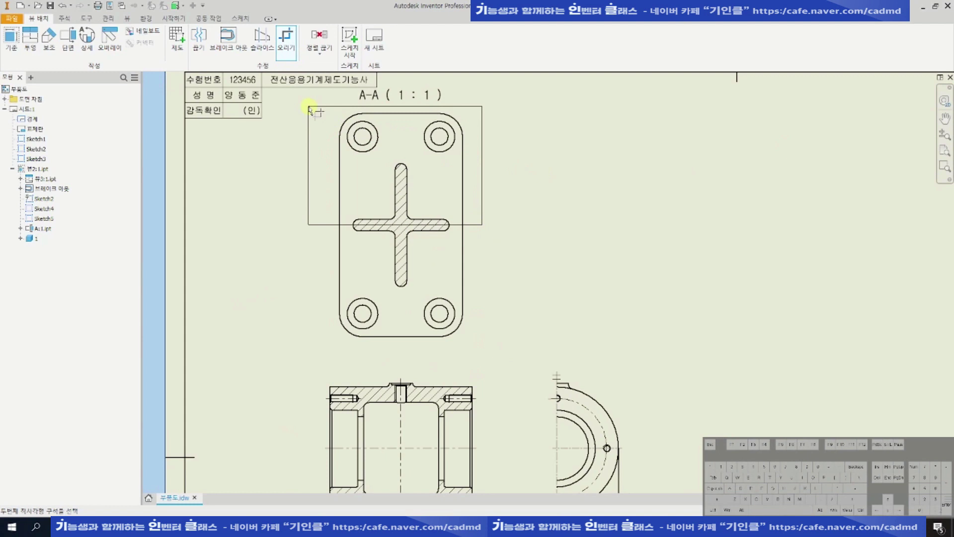
left_click(308, 106)
Move the A-A label closer to the cropped section view and bring that view nearer the front view.
middle_click_drag(399, 323, 444, 255)
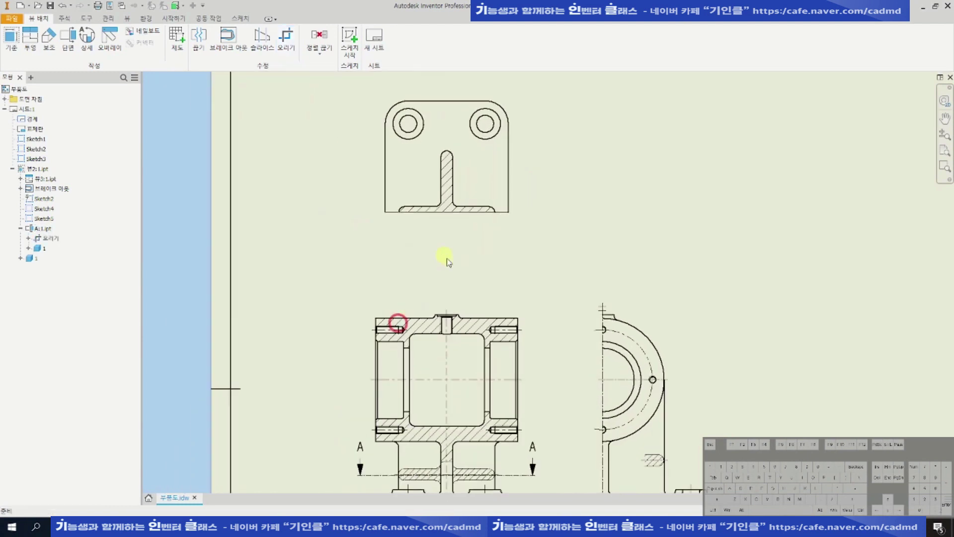
scroll(425, 334, "down", 3)
middle_click_drag(507, 197, 508, 213)
scroll(461, 191, "up", 4)
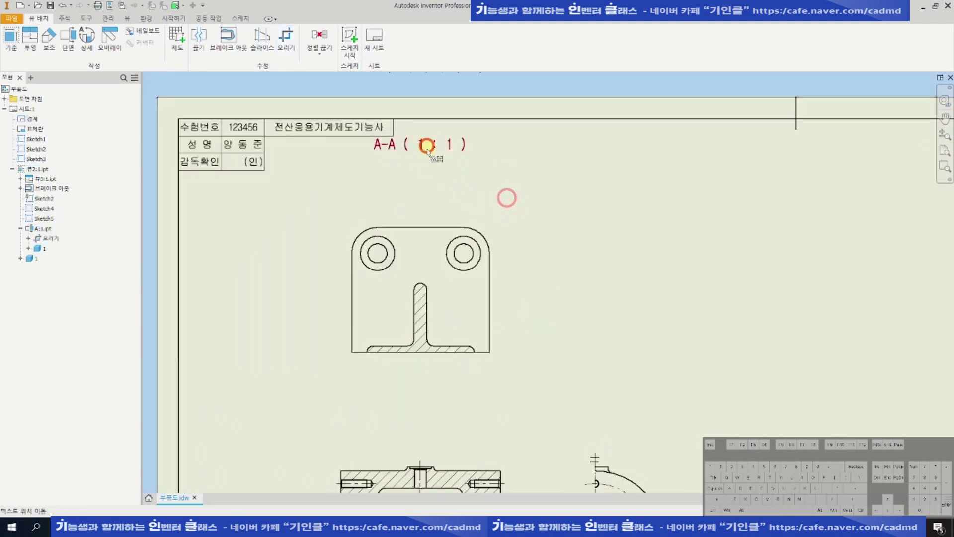
scroll(540, 285, "down", 3)
middle_click_drag(540, 286, 544, 189)
left_click_drag(518, 177, 522, 202)
left_click(581, 177)
scroll(581, 177, "down", 2)
scroll(390, 278, "up", 3)
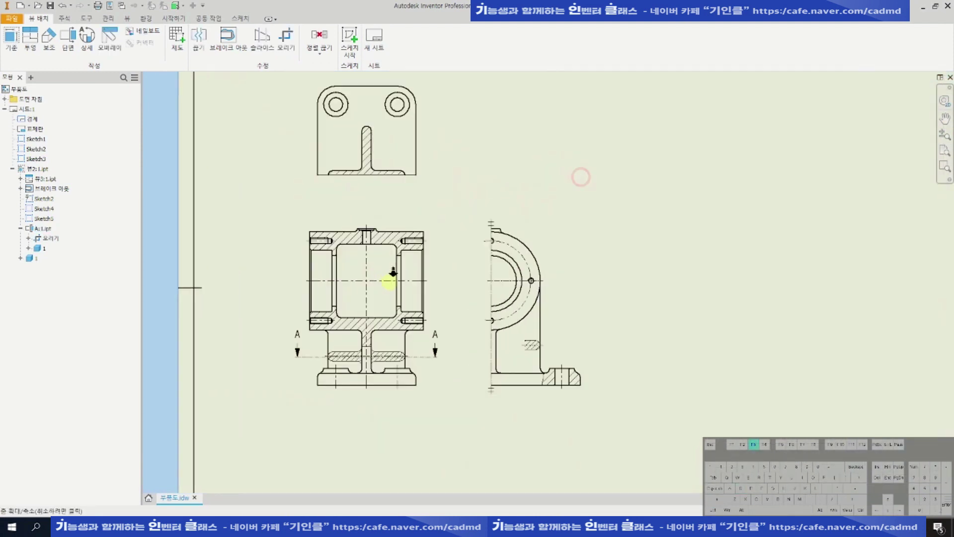
Open the section view's label text for editing and remove the bracketed scale after the view letters.
key("F3")
left_click_drag(448, 171, 422, 166)
key("F3")
double_click(418, 153)
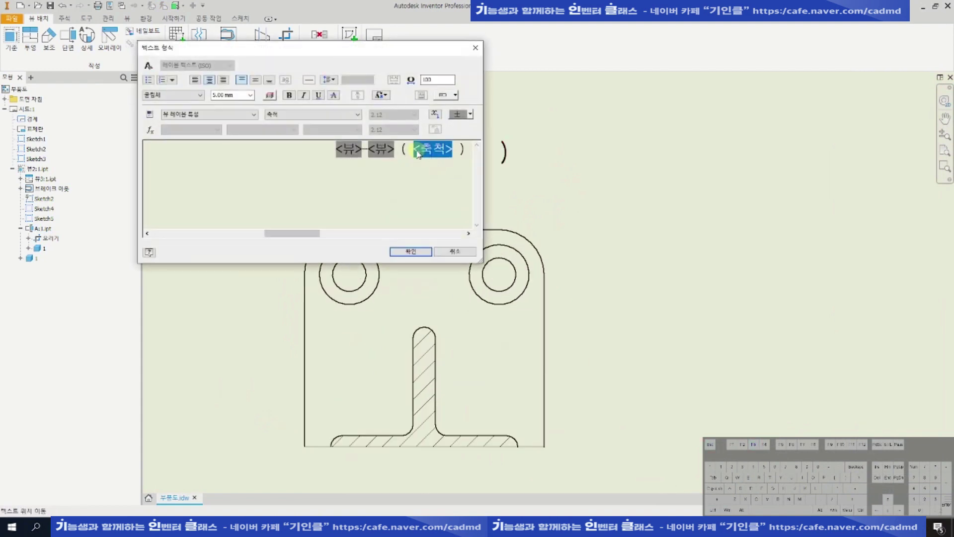
key("Escape")
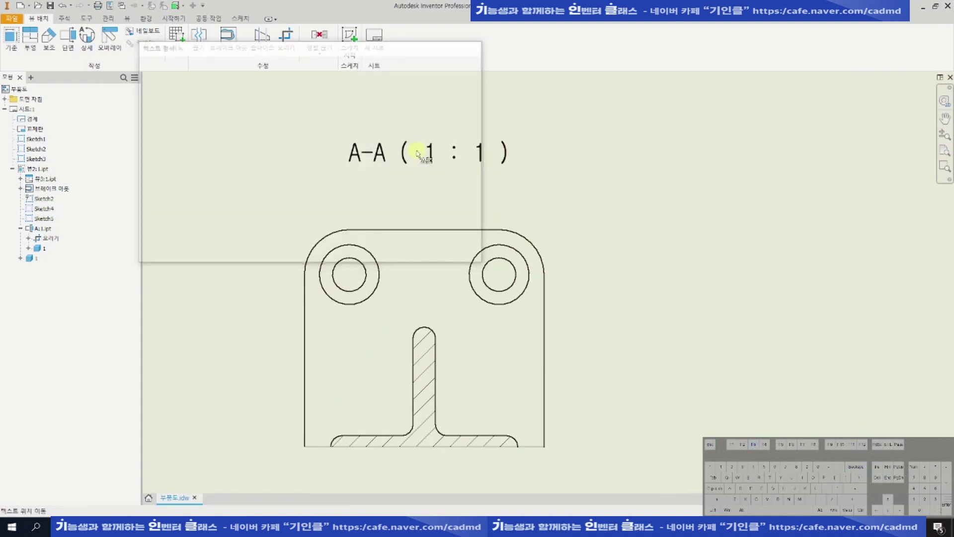
double_click(418, 153)
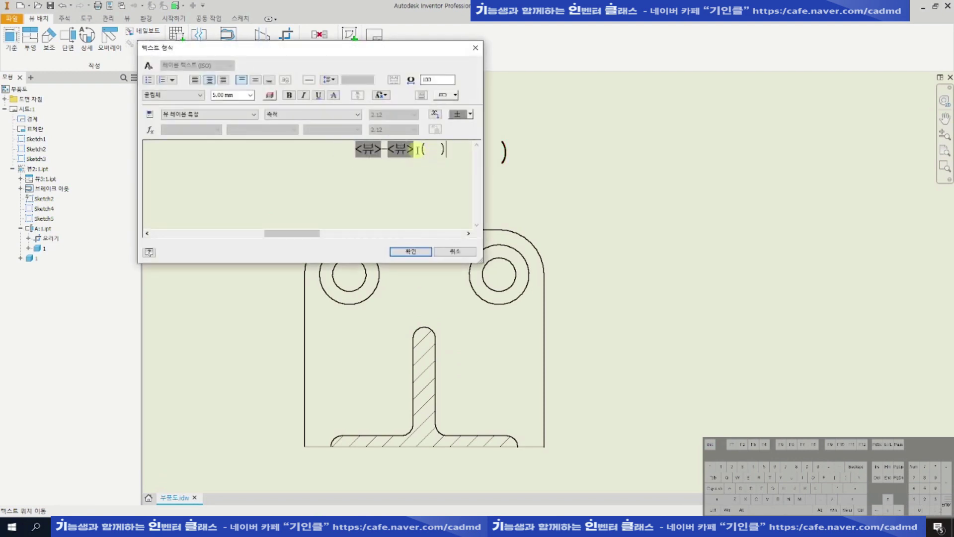
key("BackSpace")
key("BackSpace")
key("BackSpace")
key("BackSpace")
key("BackSpace")
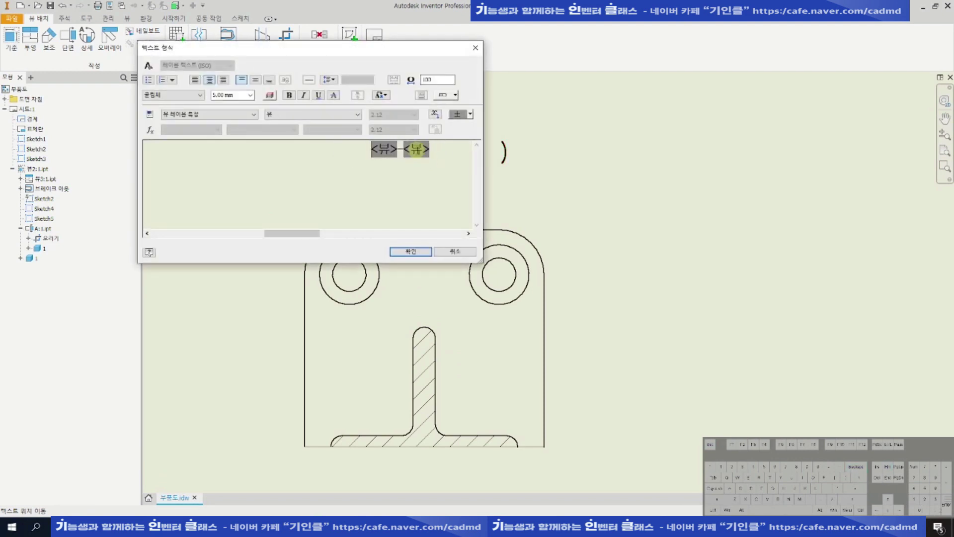
Add the word "단면" before the view letters in the section view's label text and accept the edit.
left_click(366, 157)
left_click(375, 153)
left_click(361, 174)
type("S")
key("BackSpace")
type("단면")
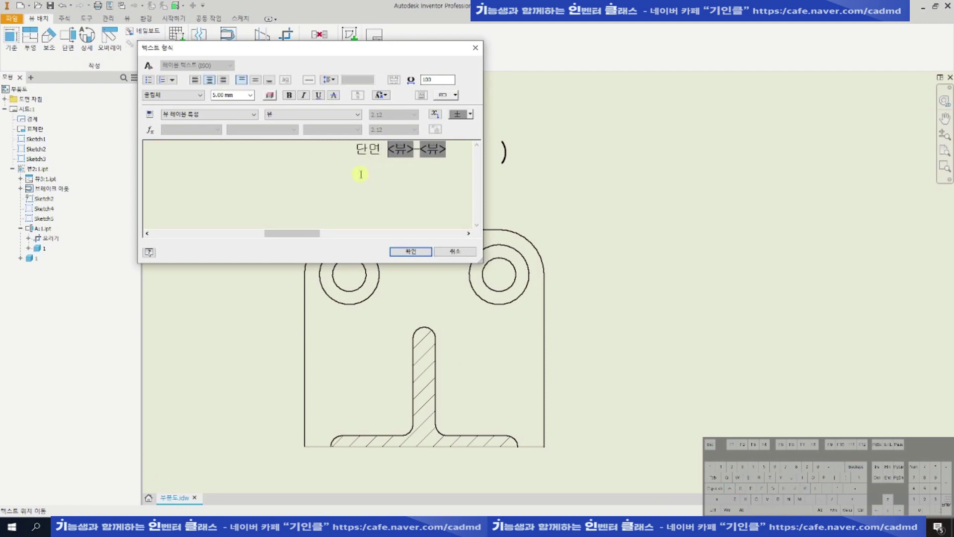
key("ctrl+Return")
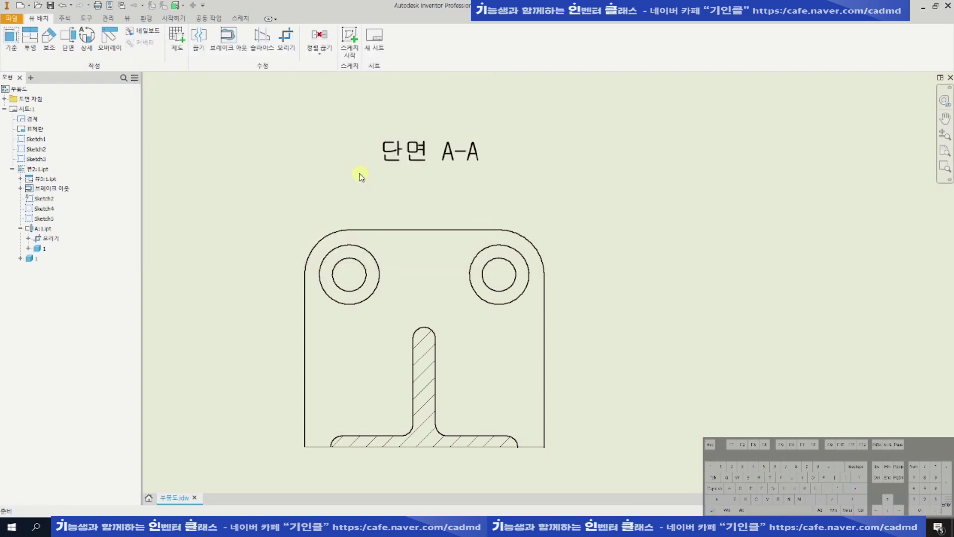
Hide the crop boundary line along the lower end of section view A-A.
scroll(446, 157, "up", 4)
scroll(445, 157, "down", 3)
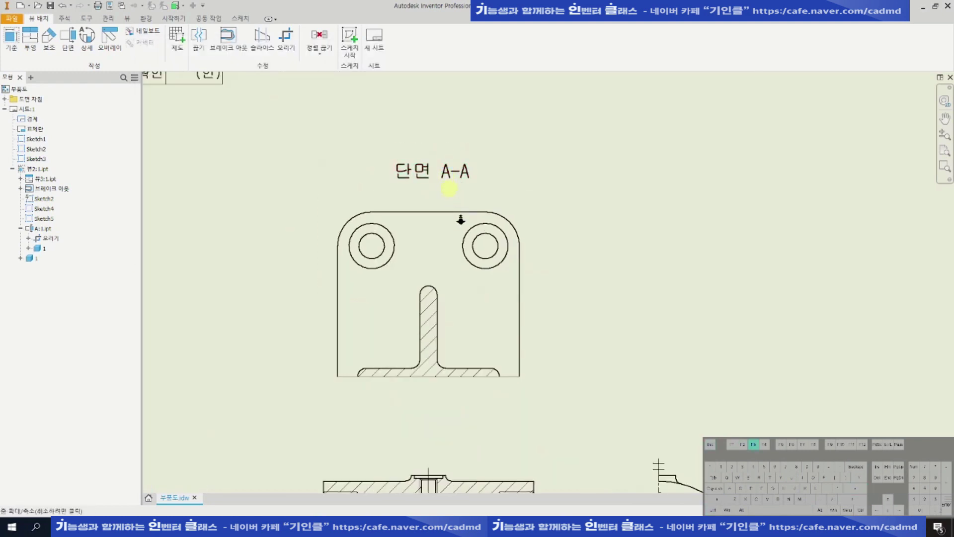
scroll(492, 275, "down", 1)
scroll(426, 347, "down", 2)
mouse_move(311, 335)
left_mouse_down()
mouse_move(488, 351)
mouse_move(547, 343)
left_mouse_up()
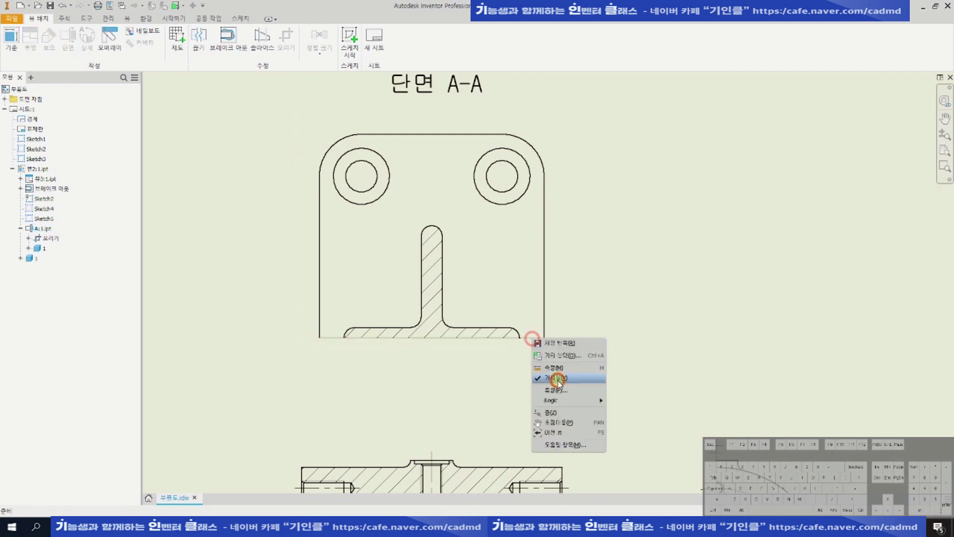
left_click(535, 343)
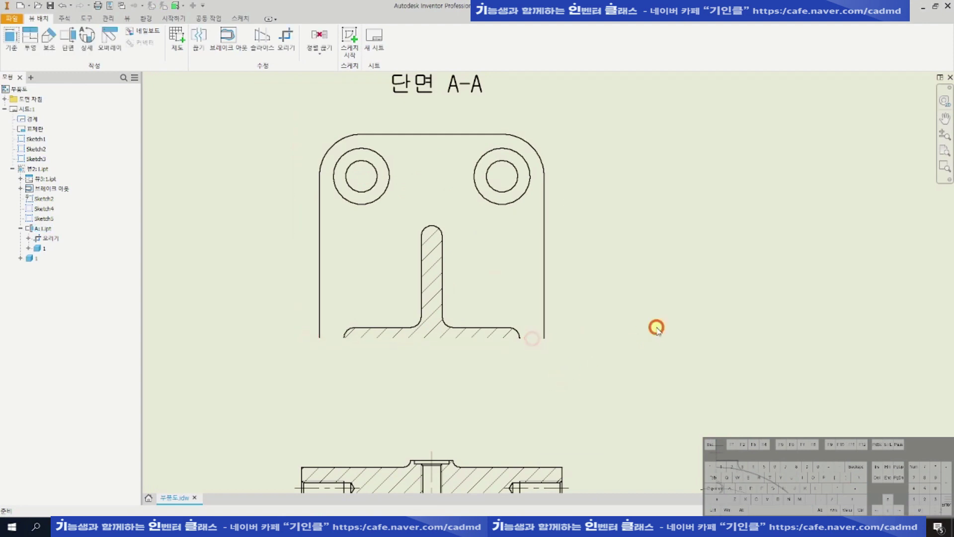
Add center marks to both bolt holes in section view A-A.
left_click(65, 19)
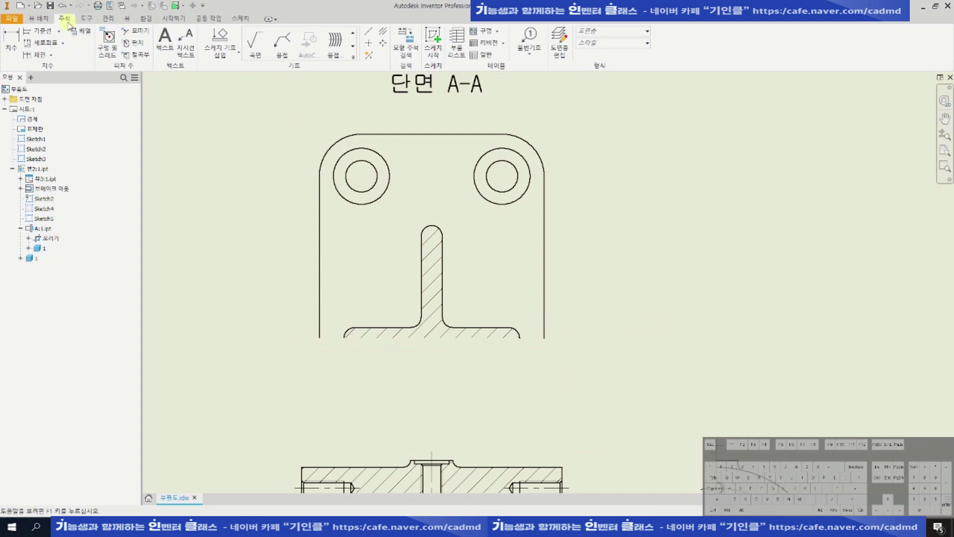
left_click(369, 43)
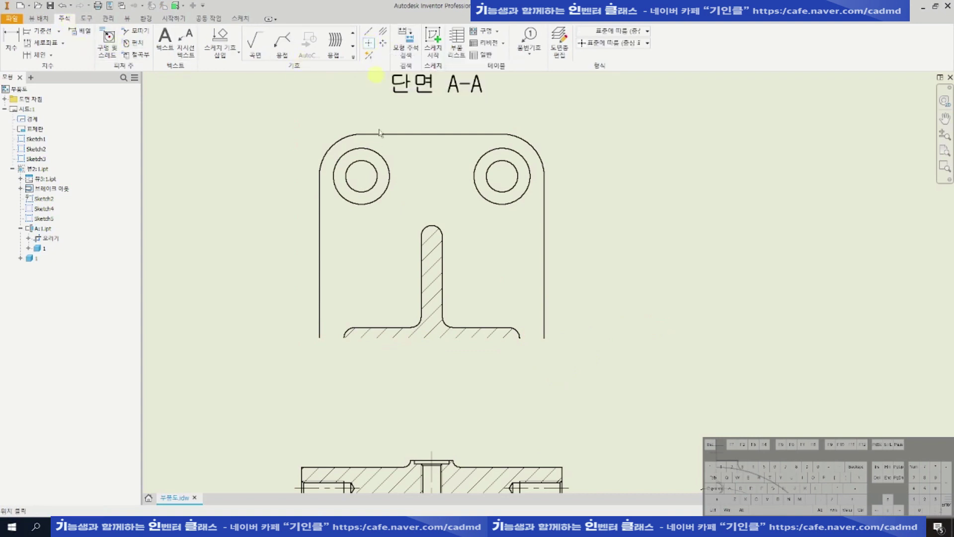
left_click(497, 152)
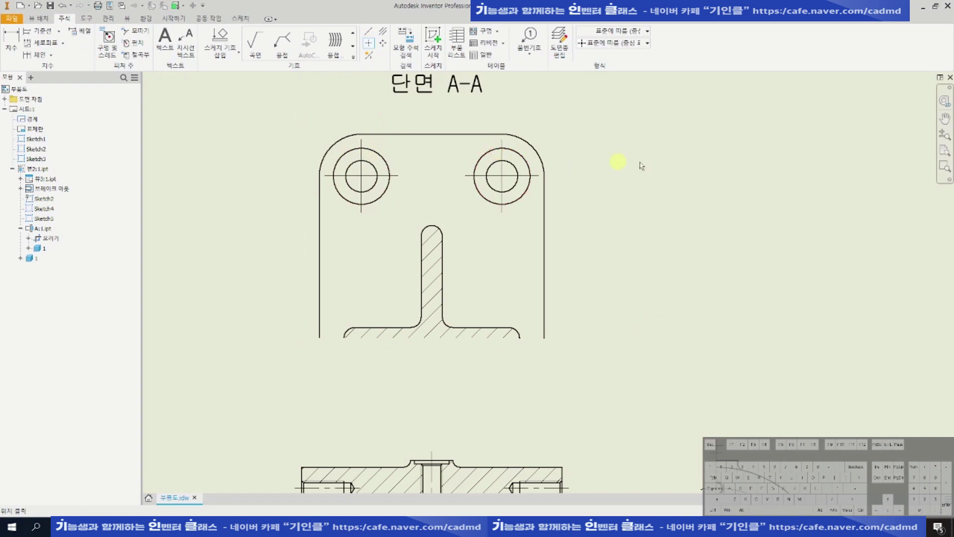
Extend the outer lines of both holes' center marks past the plate's rounded corner edges.
scroll(520, 129, "up", 1)
left_click(550, 199)
left_click_drag(327, 153, 331, 133)
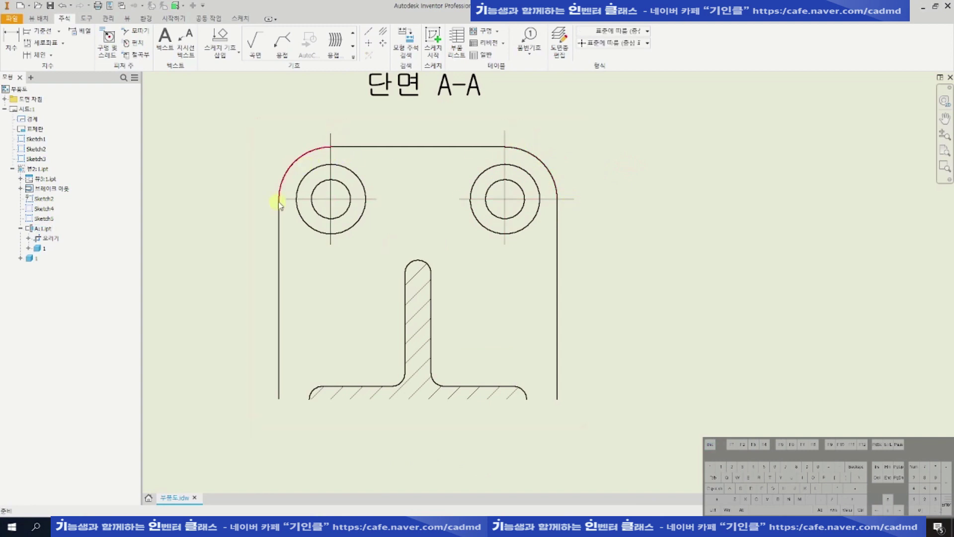
left_click_drag(286, 198, 264, 193)
key("Escape")
key("Escape")
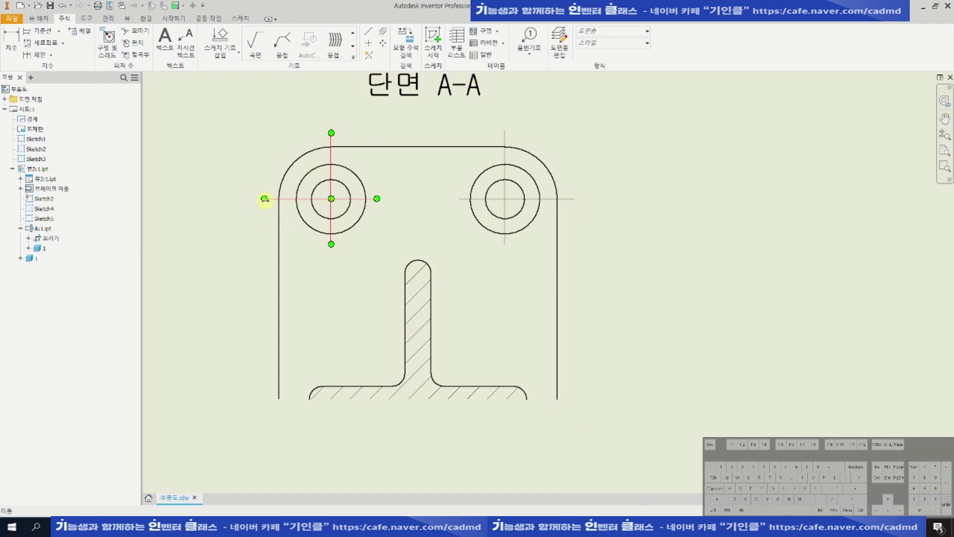
scroll(481, 199, "down", 5)
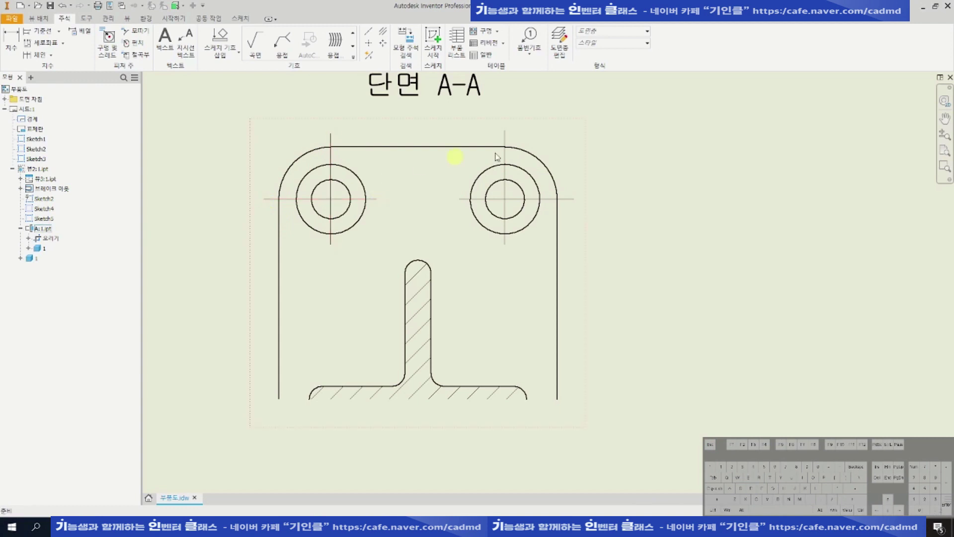
Try a centerline annotation between the lower ends of the section view's two outer side edges.
left_click(370, 35)
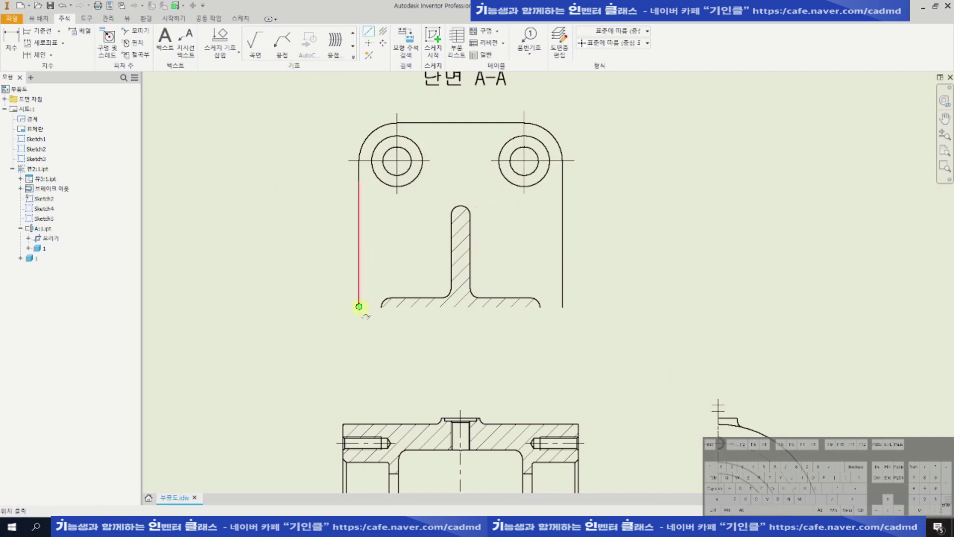
left_click(359, 303)
left_click(561, 308)
right_click(561, 308)
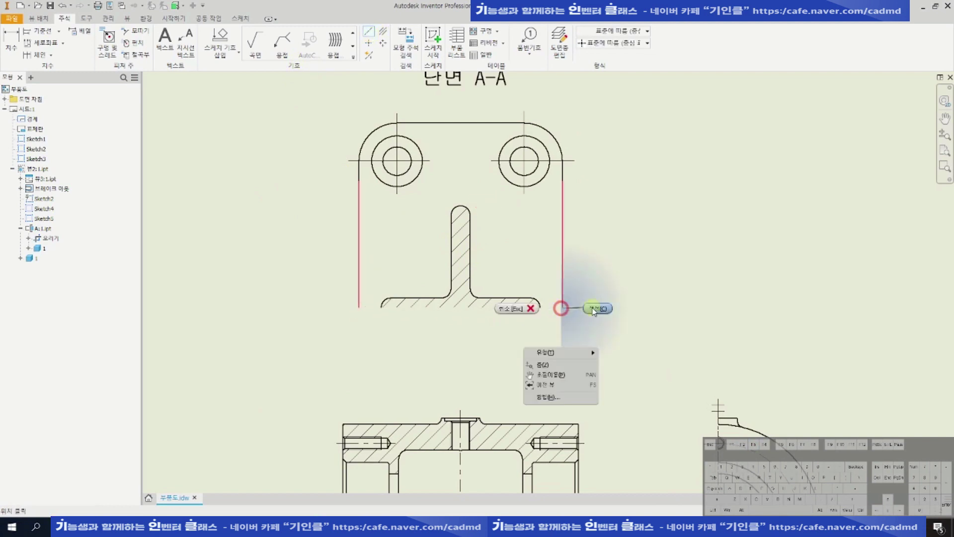
left_click(592, 307)
scroll(561, 307, "down", 8)
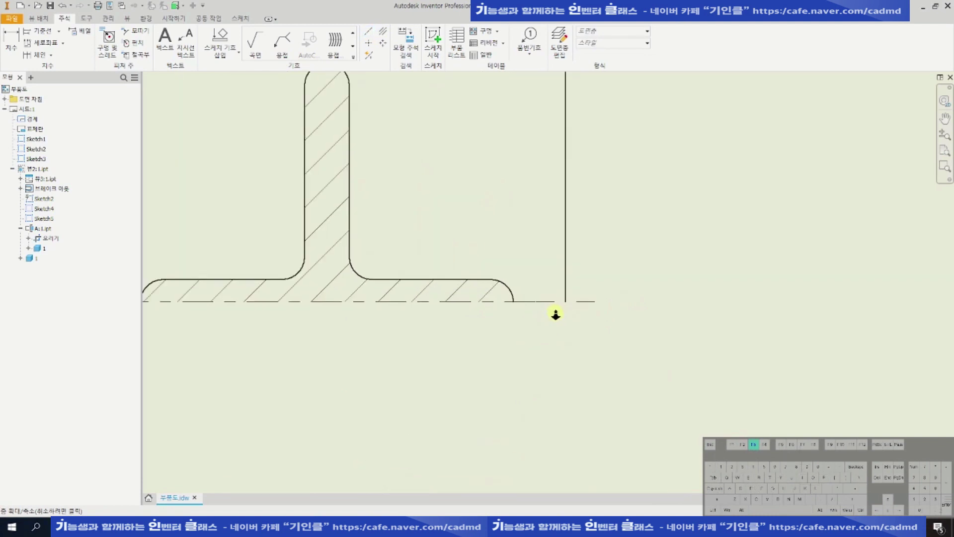
scroll(558, 304, "up", 5)
scroll(554, 305, "down", 3)
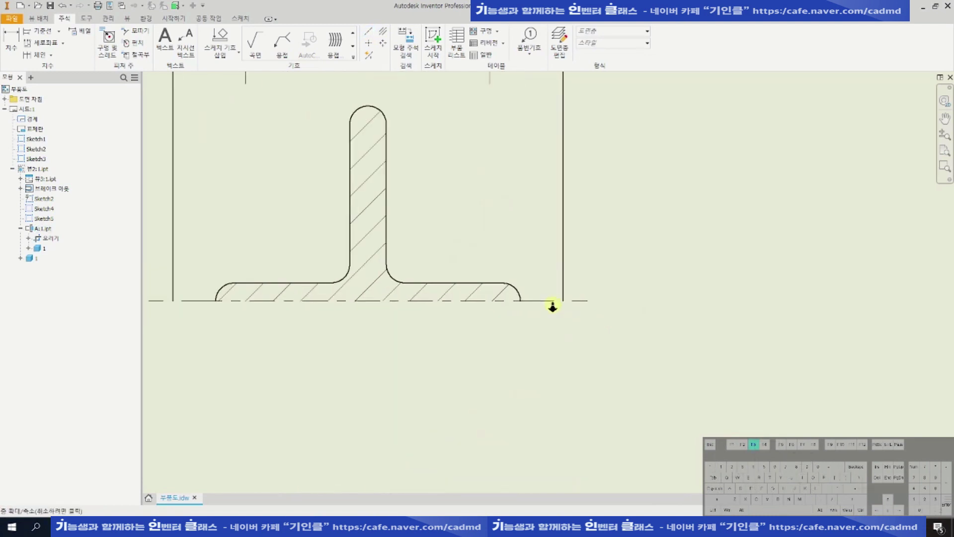
scroll(562, 301, "down", 3)
scroll(561, 303, "up", 5)
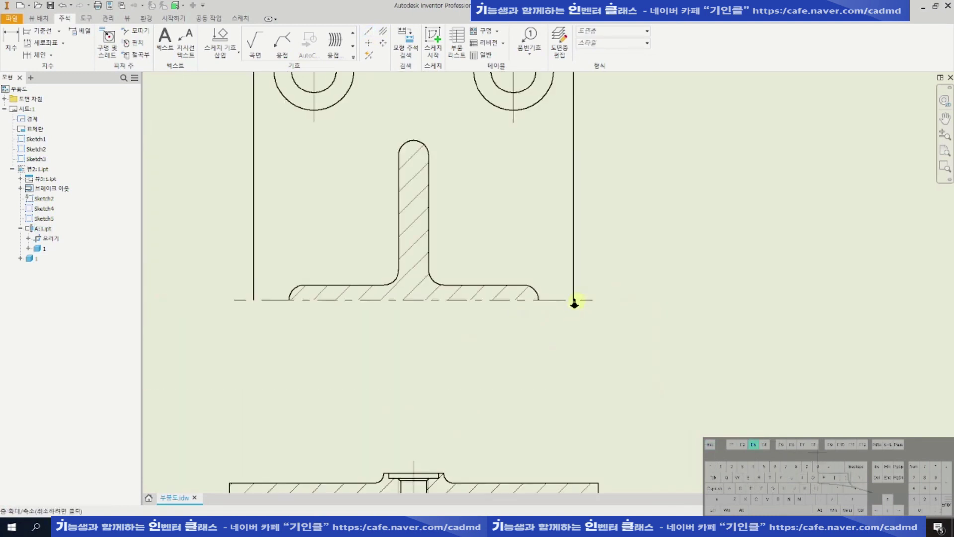
right_click(558, 303)
left_click(576, 305)
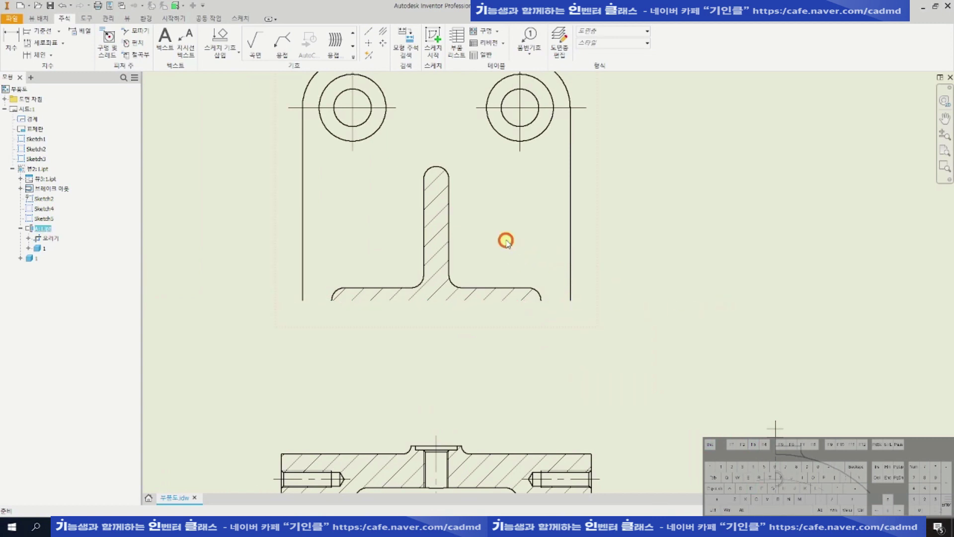
Start a sketch on section view A-A, project both outer side edges and connect their lower ends with a horizontal line.
key("s")
key("p")
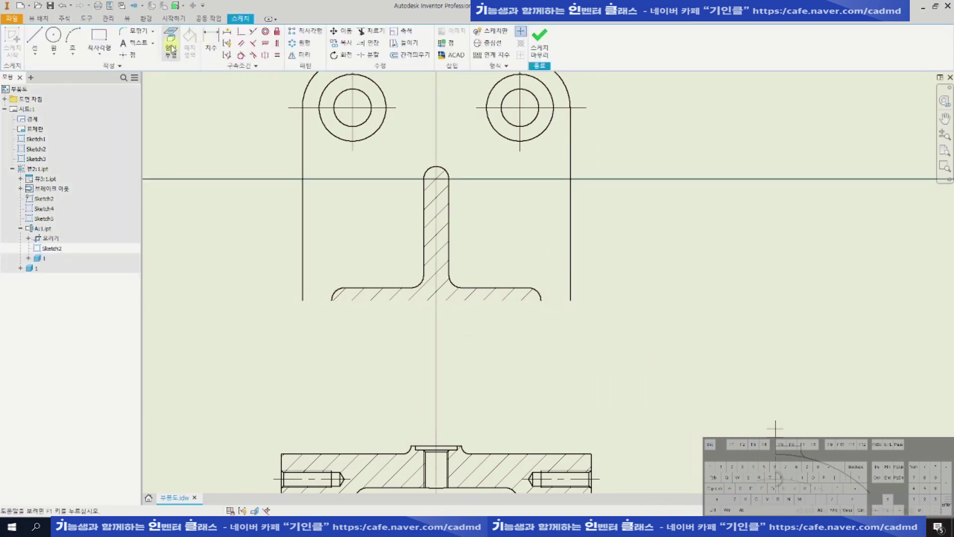
left_click(305, 293)
left_click(572, 291)
left_click(34, 40)
left_click(302, 300)
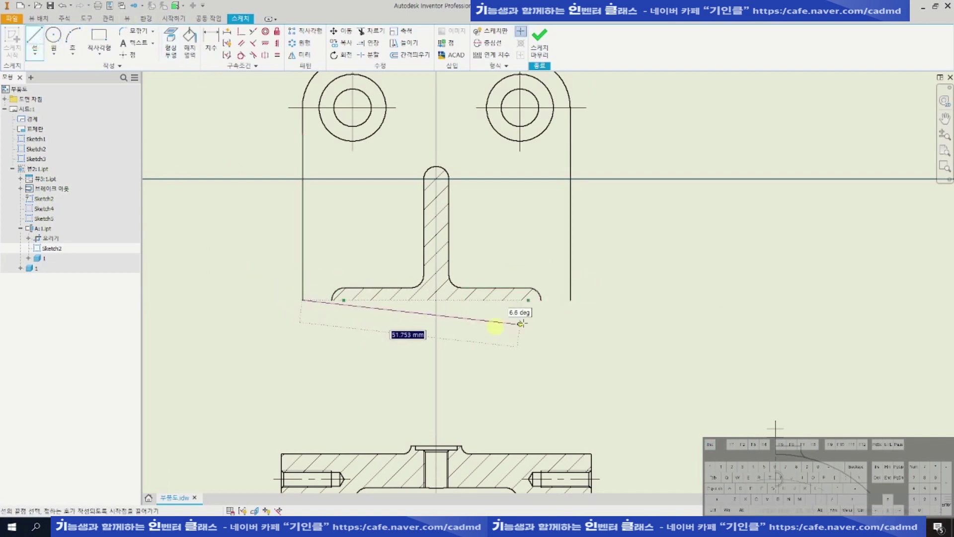
left_click(571, 300)
key("Escape")
Change the horizontal line across the section's lower end to a chain-style linetype.
right_click(562, 302)
left_click(522, 438)
left_click(444, 173)
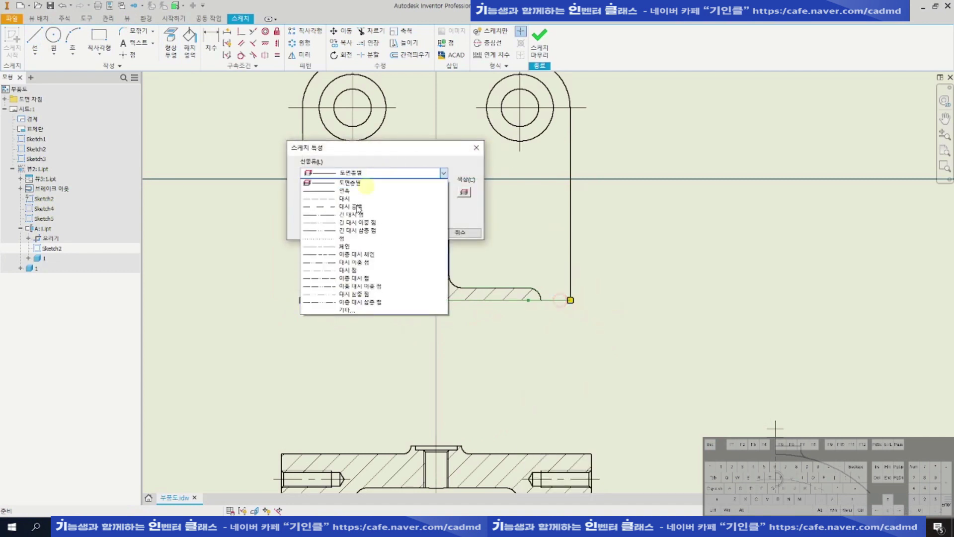
left_click(343, 238)
key("Return")
Draw a 6 mm horizontal line outward from the lower end of the section's right side edge.
key("l")
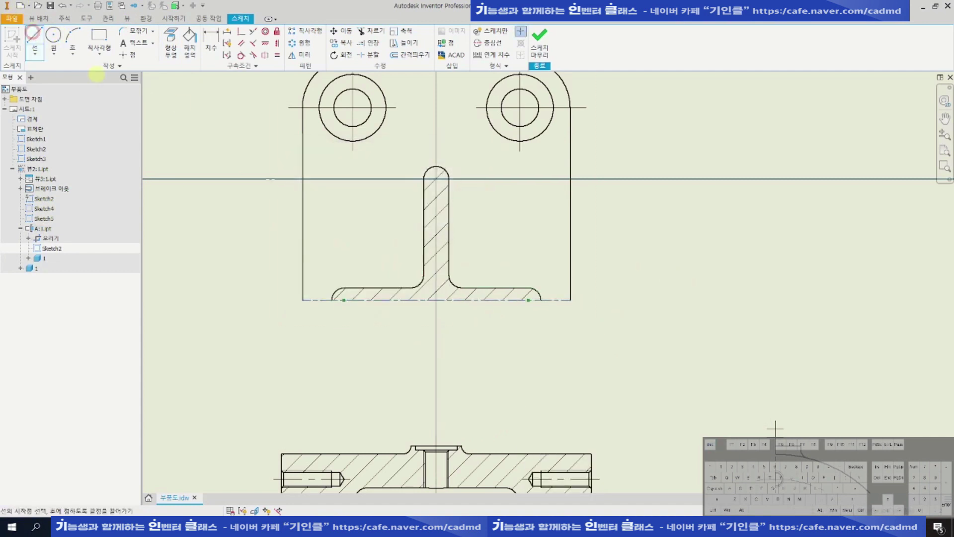
scroll(582, 307, "up", 3)
left_click(562, 294)
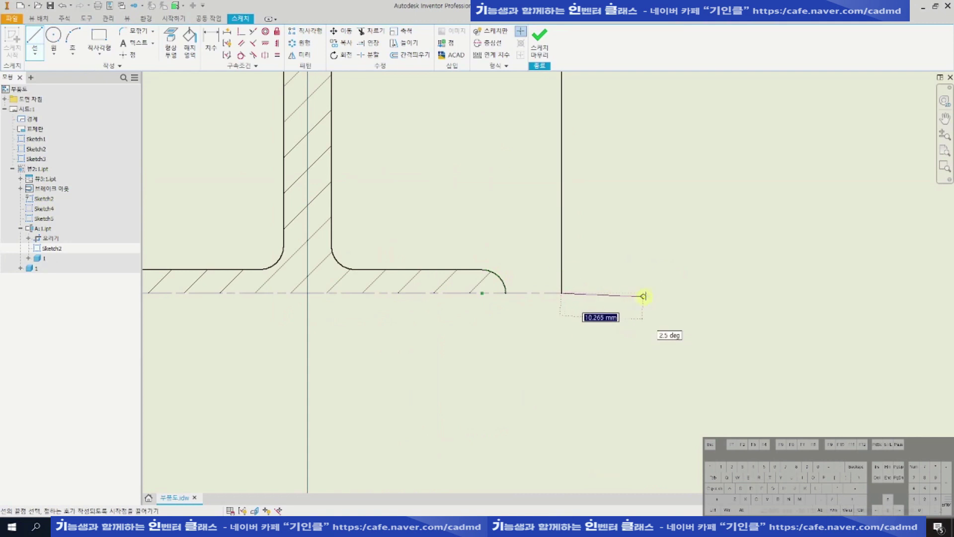
type("6")
key("Return")
key("Escape")
Draw two 4 mm vertical lines crossing the 6 mm extension line for the symmetry mark.
scroll(591, 293, "up", 3)
key("l")
left_click(596, 265)
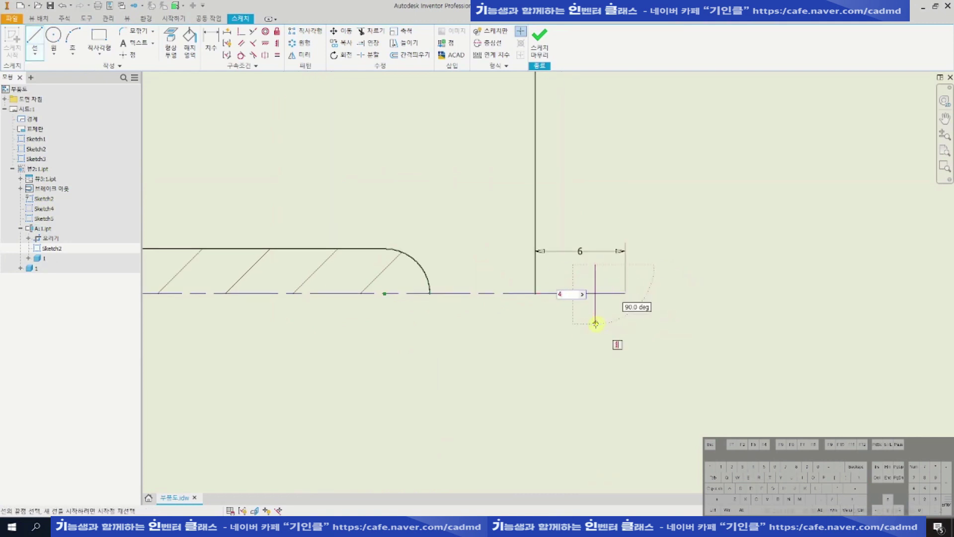
type("4")
key("Return")
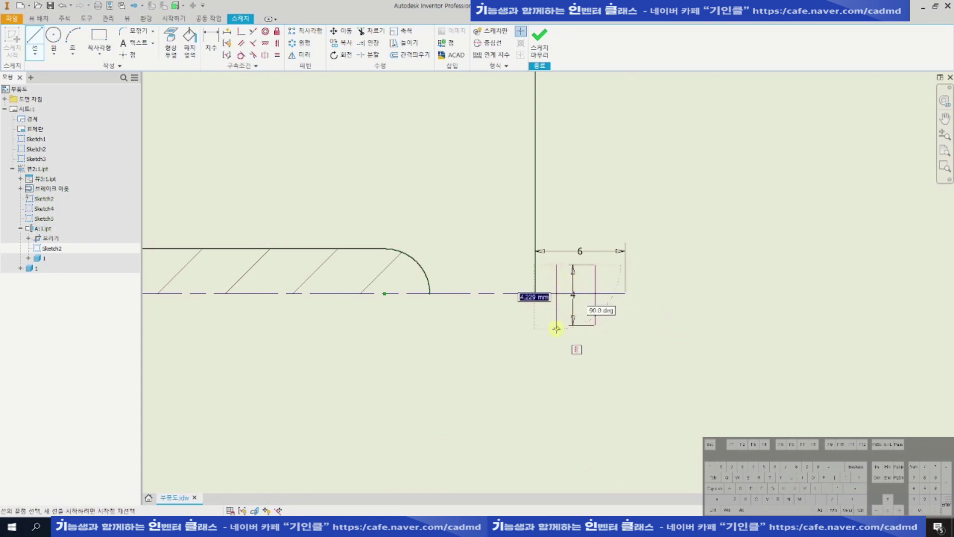
key("Return")
key("Escape")
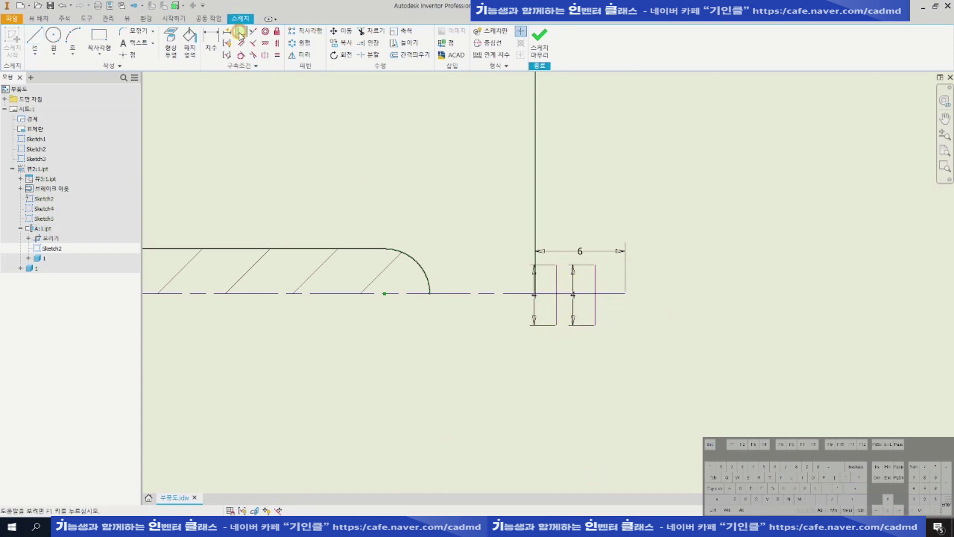
Constrain the midpoints of both 4 mm vertical lines to be coincident with the 6 mm horizontal line.
left_click(240, 32)
left_click(554, 296)
left_click(565, 294)
left_click(595, 296)
left_click(602, 294)
Dimension the first vertical mark 2 mm from the plate's side edge and the second 2 mm from the first.
key("space")
left_click(557, 279)
left_click(536, 251)
left_click(558, 195)
type("2")
key("Return")
left_click(597, 280)
left_click(578, 187)
type("2")
key("Return")
scroll(611, 296, "up", 2)
key("Escape")
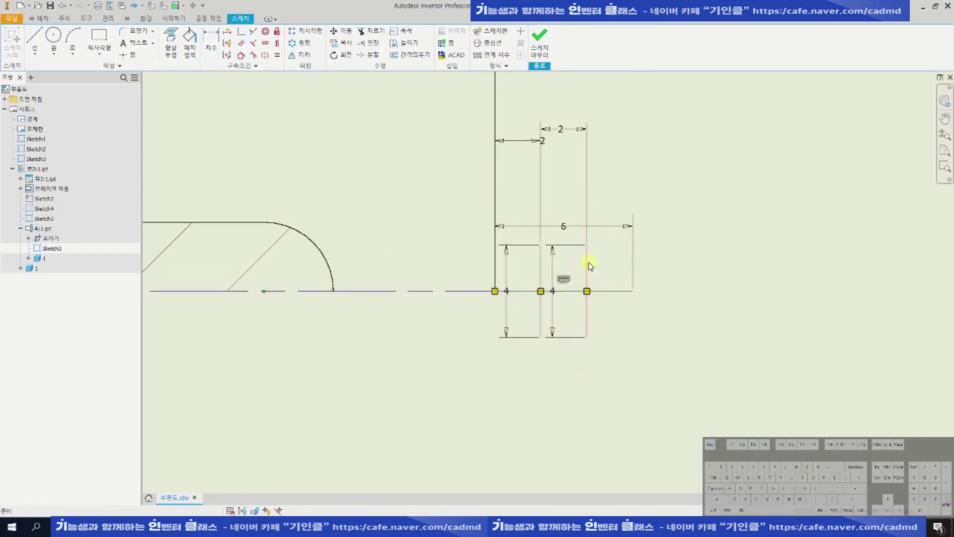
Set the line weight of the symmetry mark lines to 0.25.
scroll(588, 262, "up", 2)
right_click(499, 260)
left_click(502, 453)
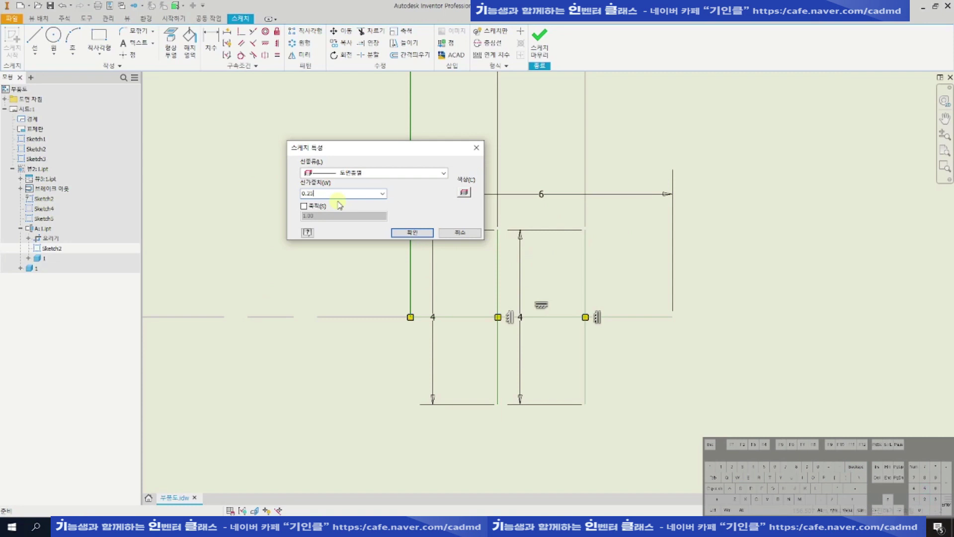
key("Return")
Copy the symmetry mark from its outer end to the lower end of the section's left side edge.
scroll(613, 242, "down", 5)
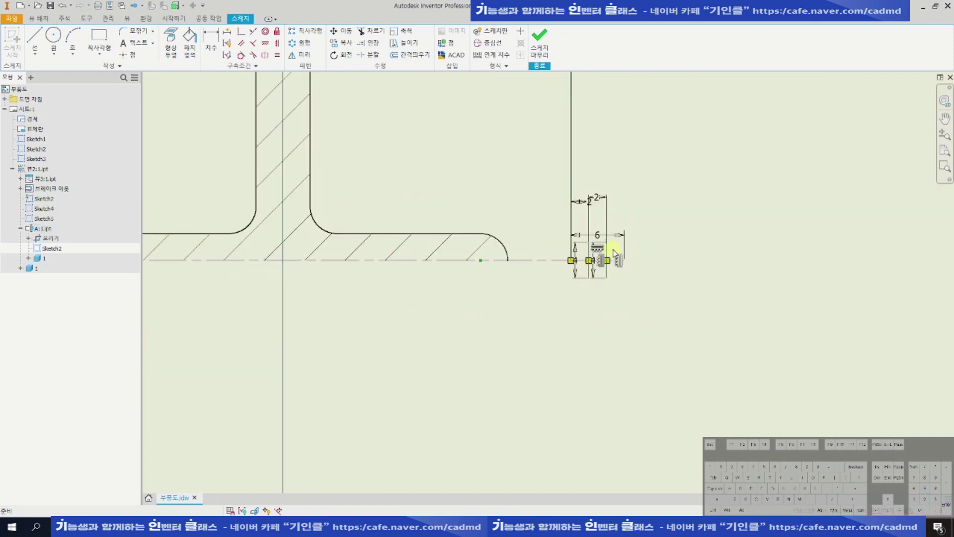
left_click(340, 43)
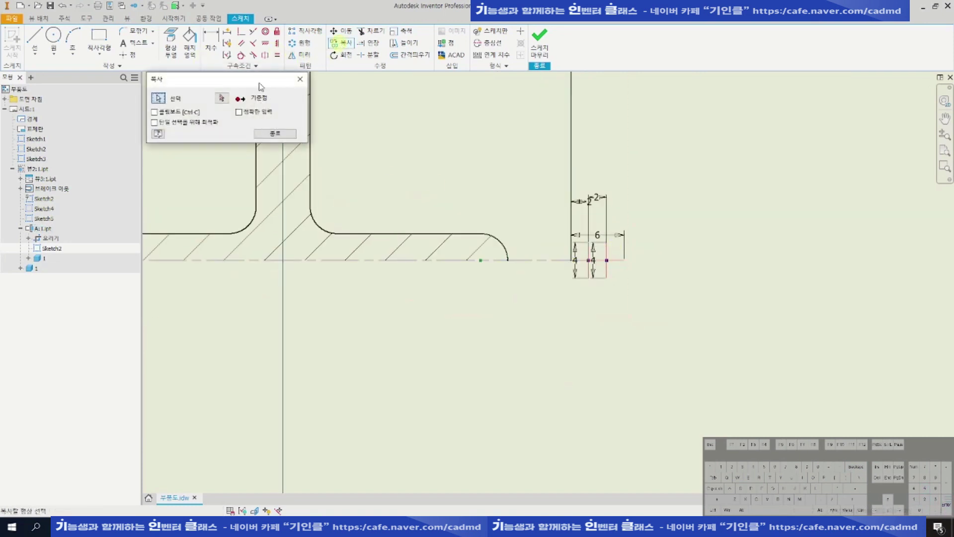
scroll(626, 230, "up", 3)
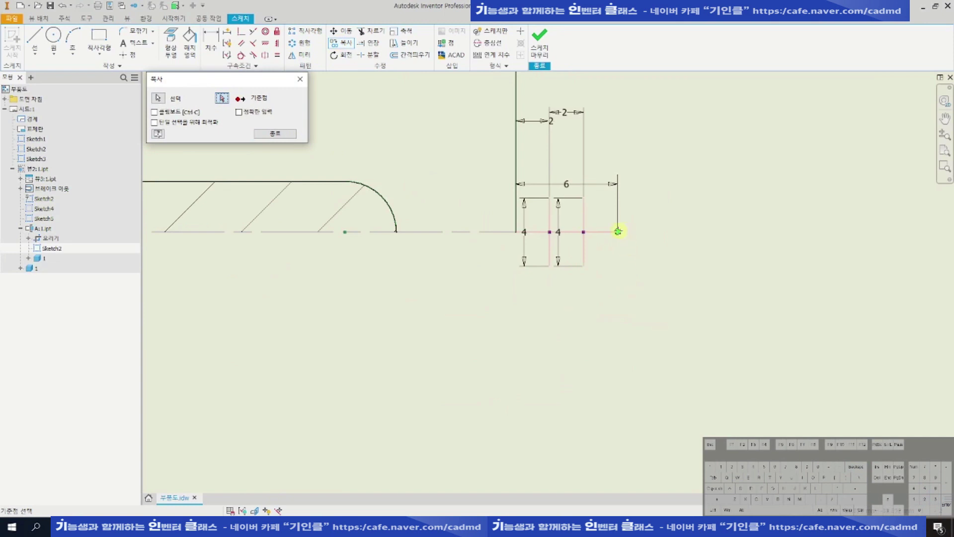
left_click(618, 231)
scroll(618, 226, "down", 4)
mouse_move(619, 224)
middle_mouse_down()
mouse_move(452, 266)
mouse_move(326, 267)
middle_mouse_up()
scroll(326, 266, "up", 2)
left_click(323, 255)
scroll(323, 255, "down", 3)
key("Escape")
Project the plate's upper edge and sketch a vertical line through the rib's centre, extending past the view at both ends.
middle_click_drag(458, 187, 442, 254)
scroll(417, 270, "up", 1)
middle_click_drag(451, 215, 449, 240)
scroll(446, 255, "down", 1)
middle_click_drag(430, 171, 431, 190)
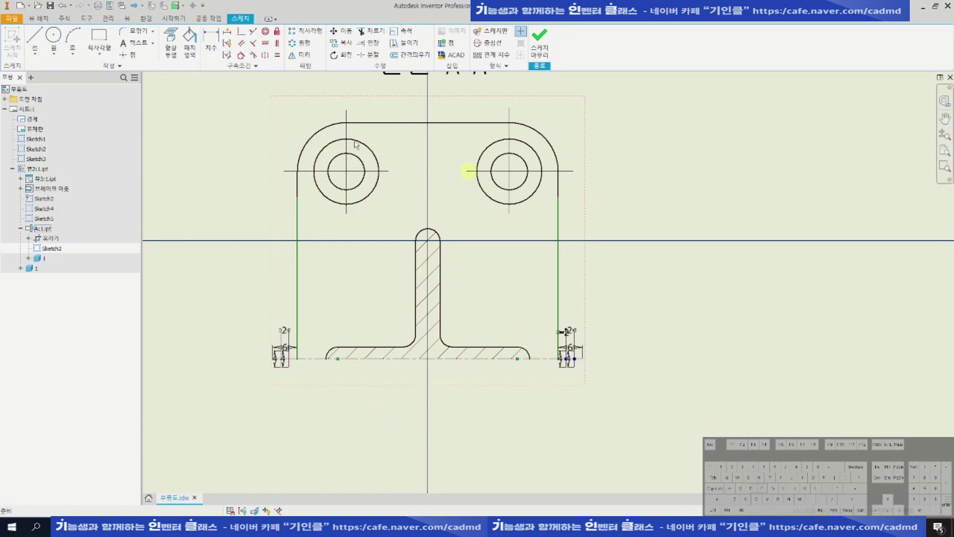
left_click(170, 44)
left_click_drag(436, 105, 416, 173)
left_click(36, 37)
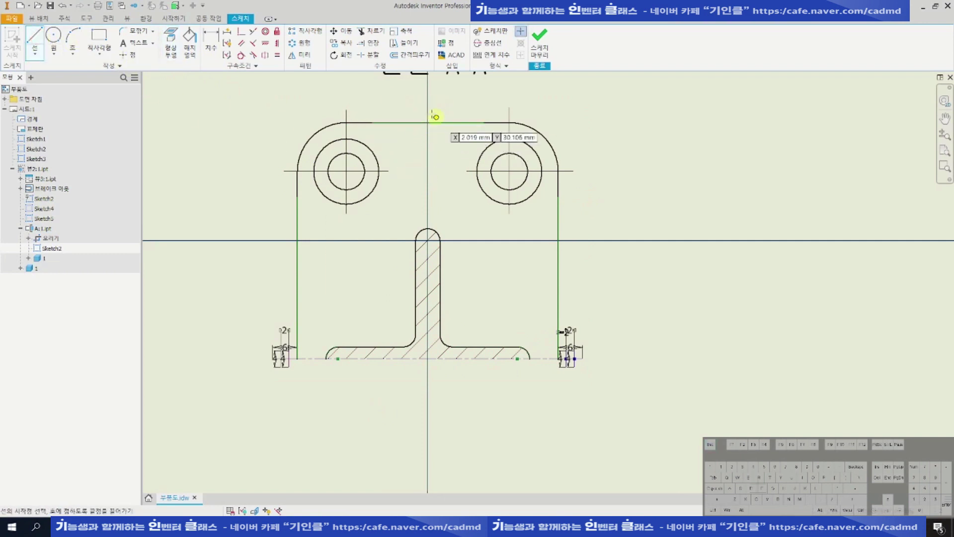
key("Escape")
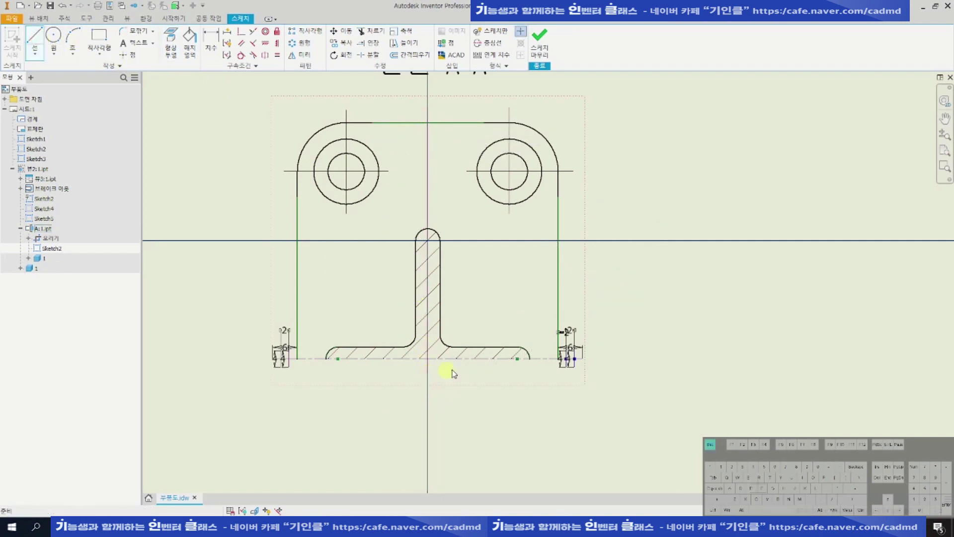
Constrain the vertical line to the midpoint of the plate's upper edge and dimension its overhang above that edge.
left_click(242, 32)
left_click(428, 134)
left_click(427, 123)
key("d")
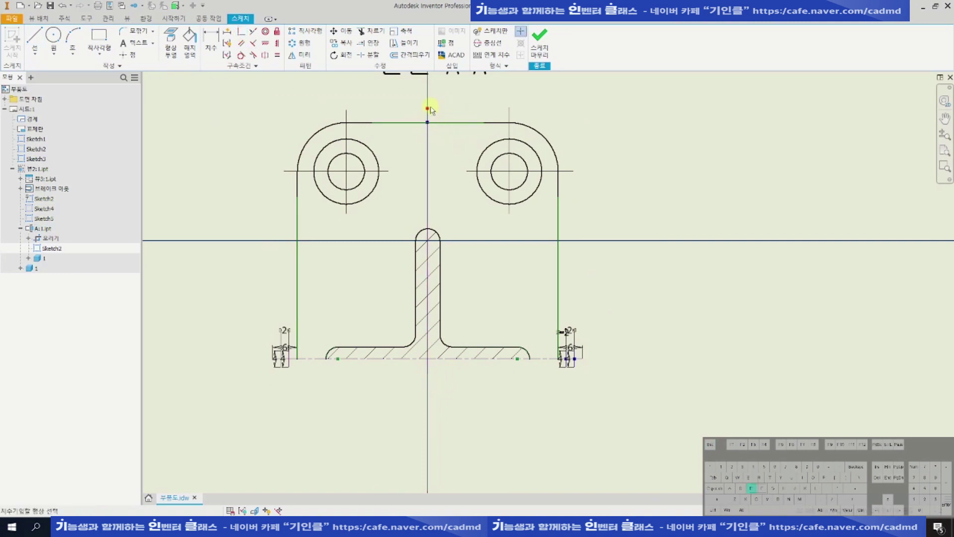
left_click(439, 124)
left_click(454, 107)
type("5")
key("Return")
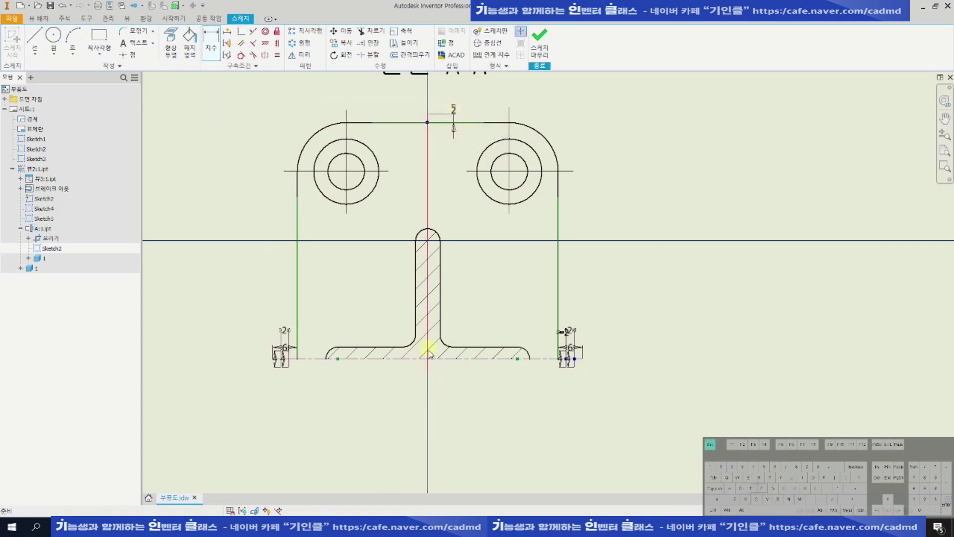
Dimension the vertical line's overhang below the lower edge of section A-A as 2 mm.
left_click(428, 374)
left_click(449, 359)
left_click(451, 370)
type("2")
key("Return")
Change the vertical line's line type to 체인 (chain) and finish the sketch.
right_click(431, 202)
left_click(469, 203)
left_click(346, 174)
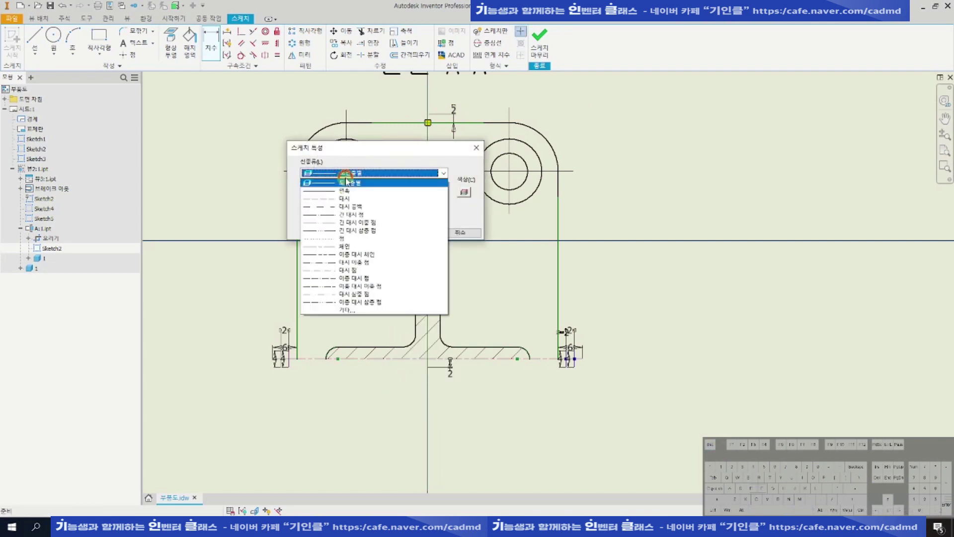
left_click(354, 247)
left_click(429, 234)
scroll(417, 126, "down", 3)
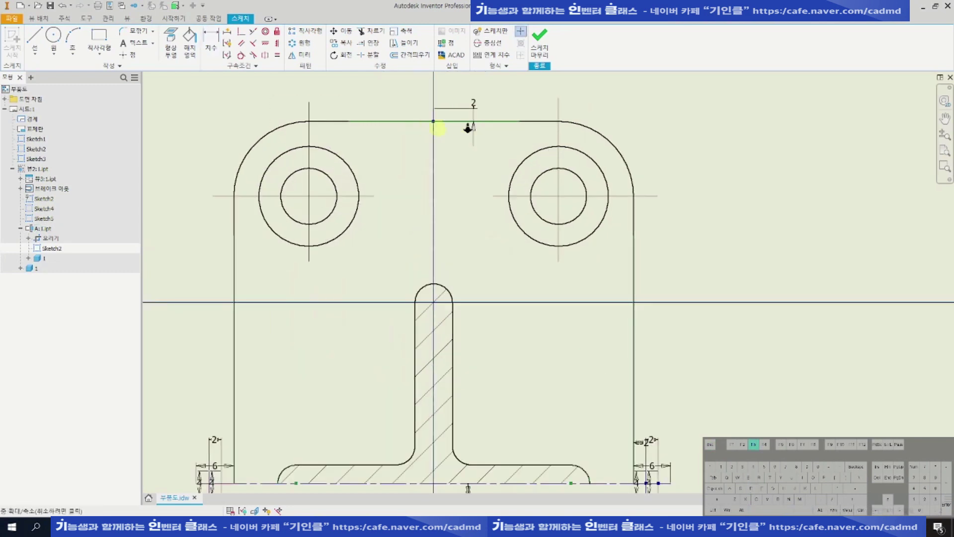
left_click(539, 50)
Shorten the upper and outer ends of both holes' center marks in section A-A and save the drawing.
scroll(446, 142, "down", 3)
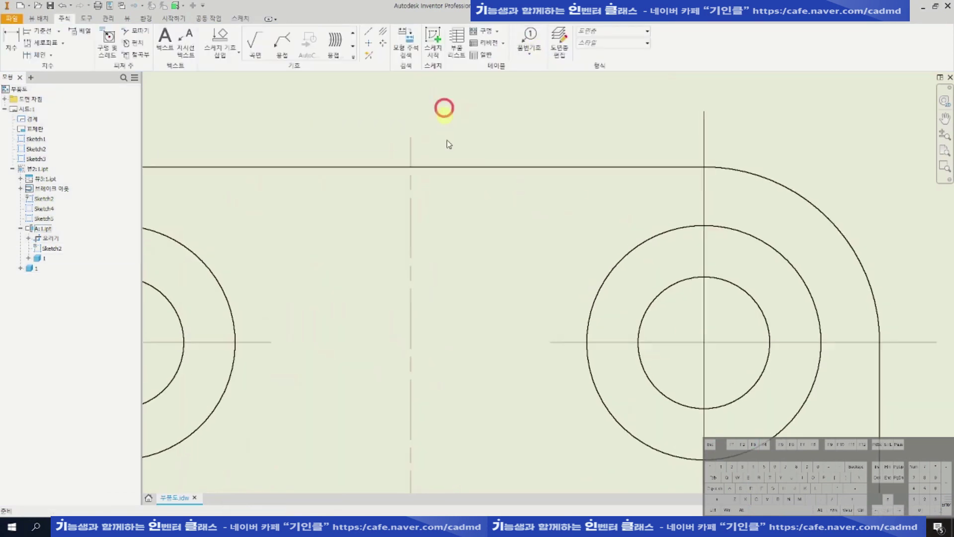
scroll(444, 144, "up", 2)
scroll(427, 145, "down", 2)
left_click_drag(598, 125, 598, 141)
left_click_drag(252, 128, 254, 141)
middle_click_drag(222, 213, 318, 217)
left_click_drag(215, 267, 229, 267)
key("Escape")
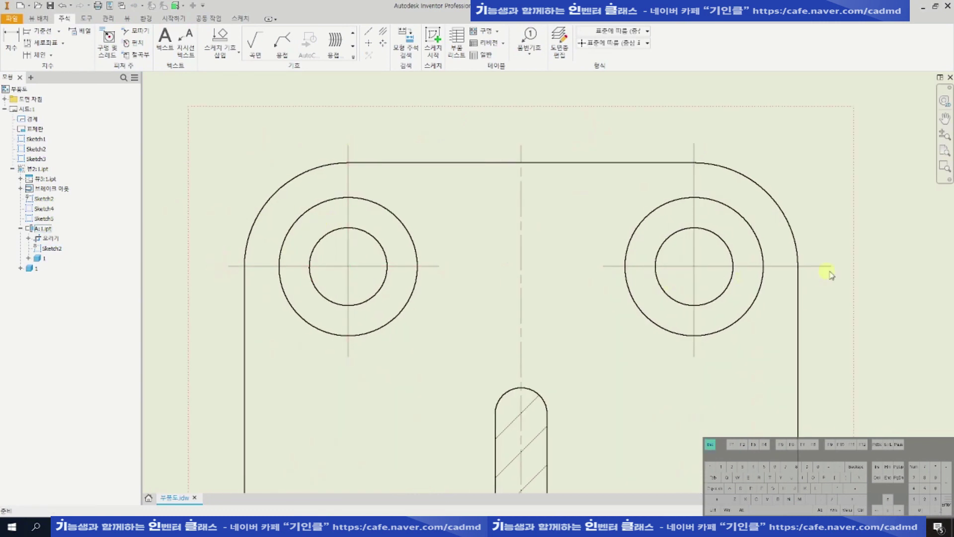
left_click_drag(830, 266, 816, 266)
scroll(573, 233, "down", 4)
key("Escape")
scroll(589, 243, "down", 2)
middle_click_drag(610, 255, 640, 195)
key("ctrl+s")
middle_click(640, 194)
middle_click(640, 193)
Open the sketch of section line A-A in the front view for editing.
key("F3")
scroll(378, 167, "up", 3)
middle_click_drag(386, 305, 437, 211)
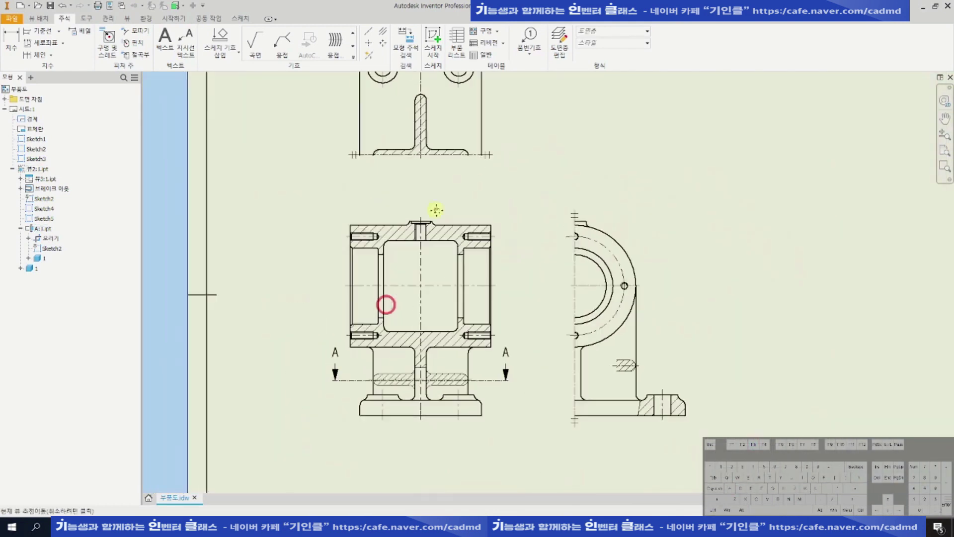
scroll(479, 379, "up", 5)
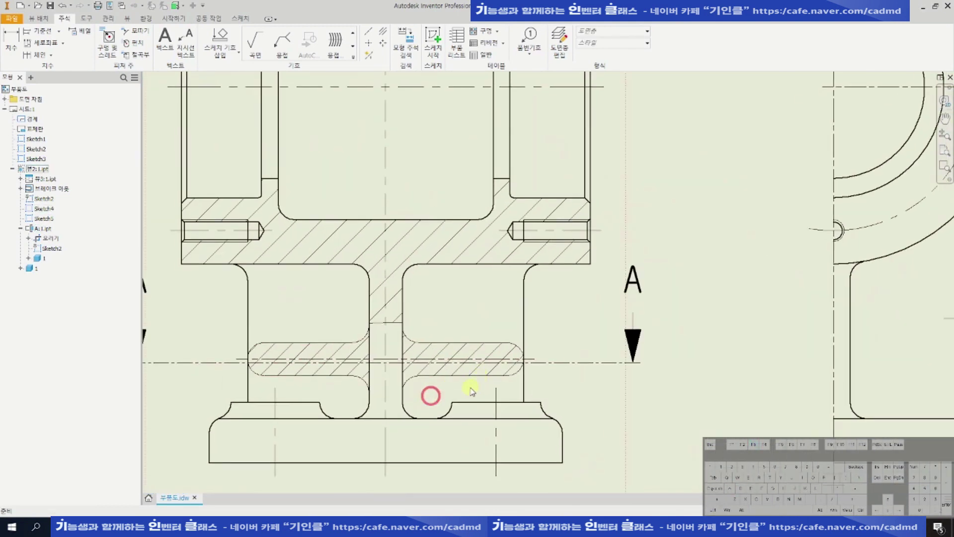
scroll(551, 366, "down", 2)
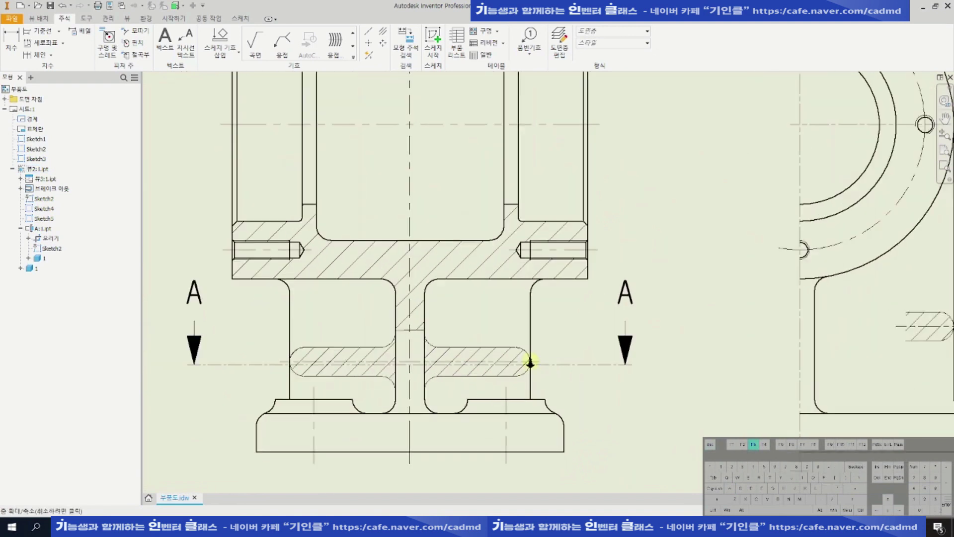
scroll(528, 366, "up", 3)
key("Escape")
scroll(512, 366, "up", 2)
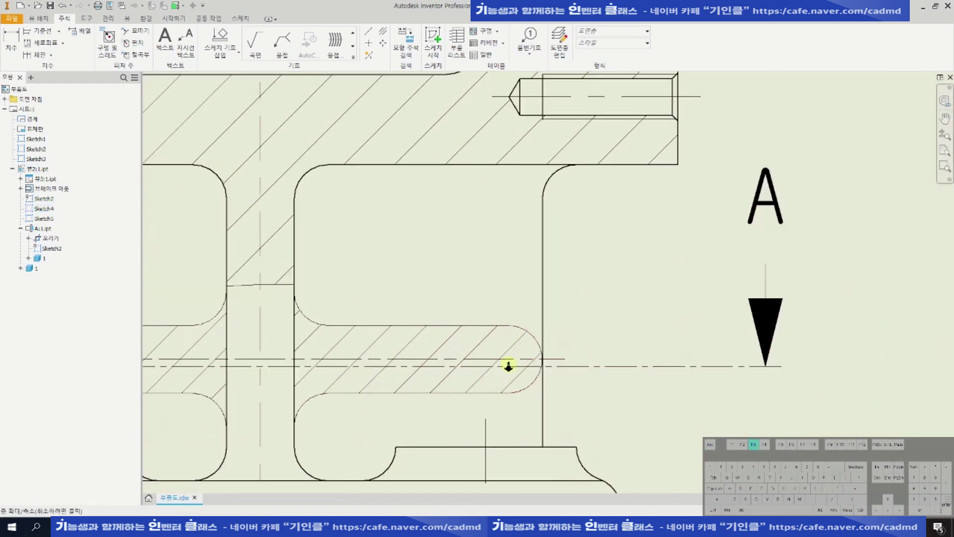
left_click_drag(509, 364, 516, 368)
key("Escape")
right_click(518, 368)
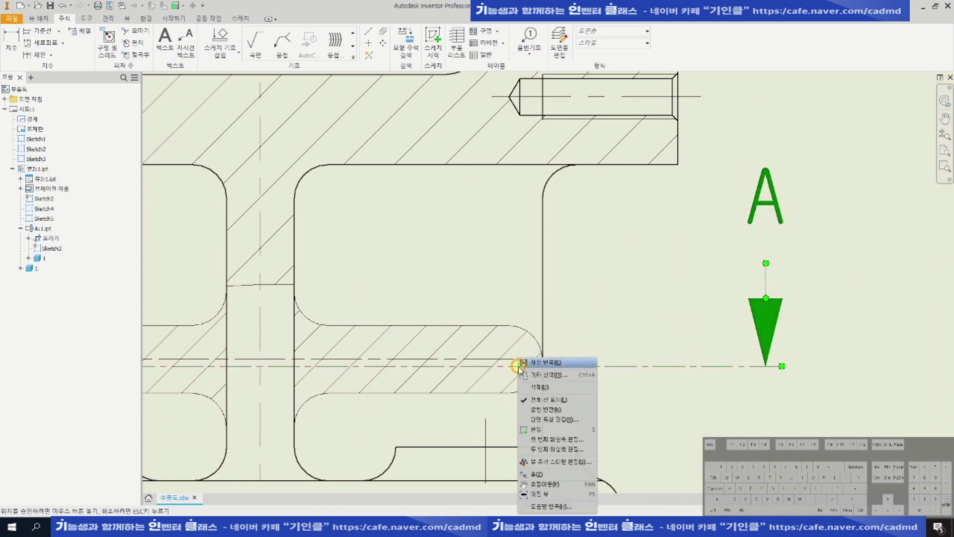
left_click(553, 430)
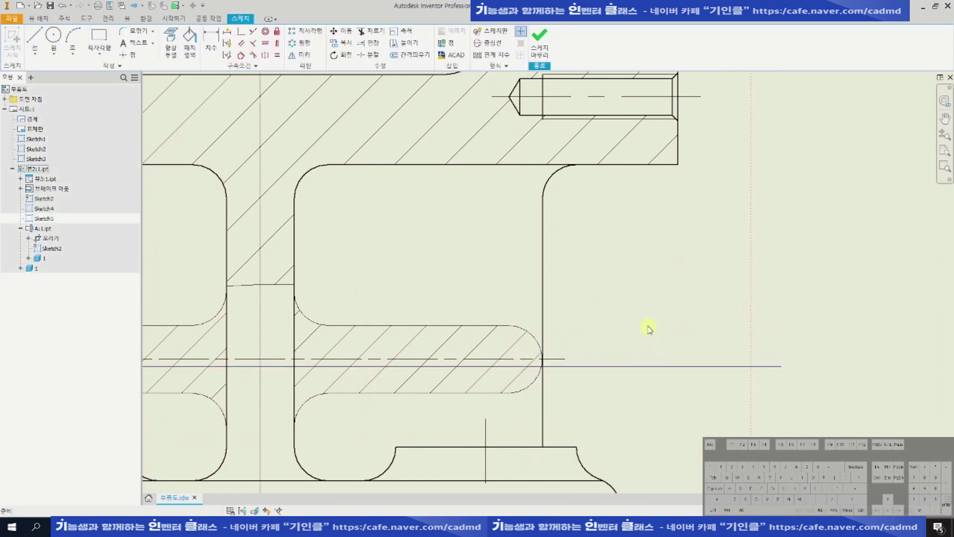
Move section line A-A up onto the centerline of the hatched rib section and finish the sketch.
scroll(557, 341, "down", 3)
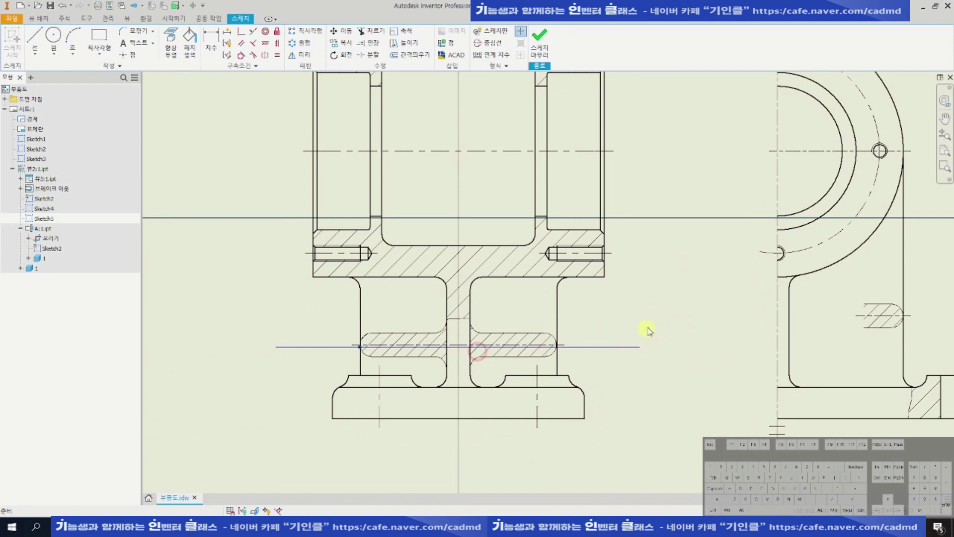
scroll(360, 338, "up", 5)
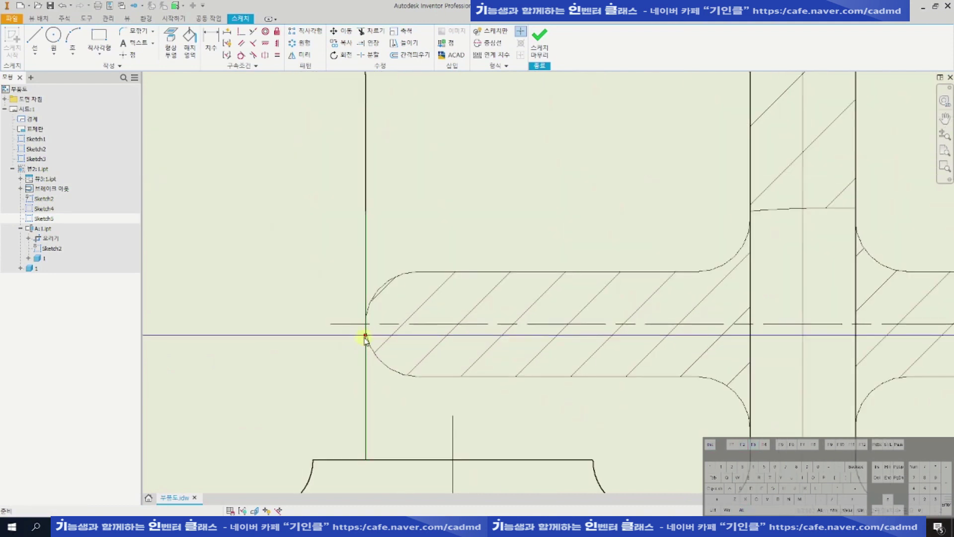
scroll(364, 338, "down", 3)
scroll(352, 340, "up", 2)
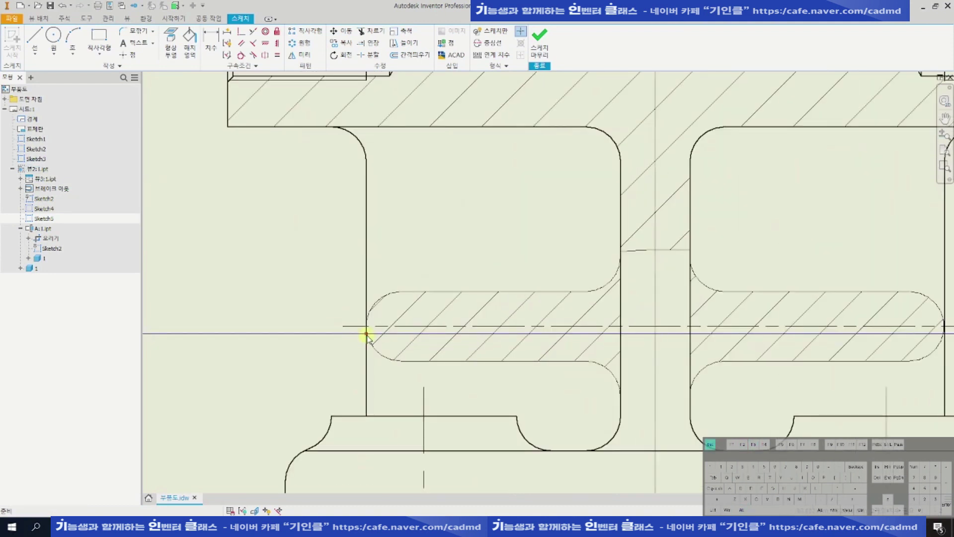
right_click(367, 333)
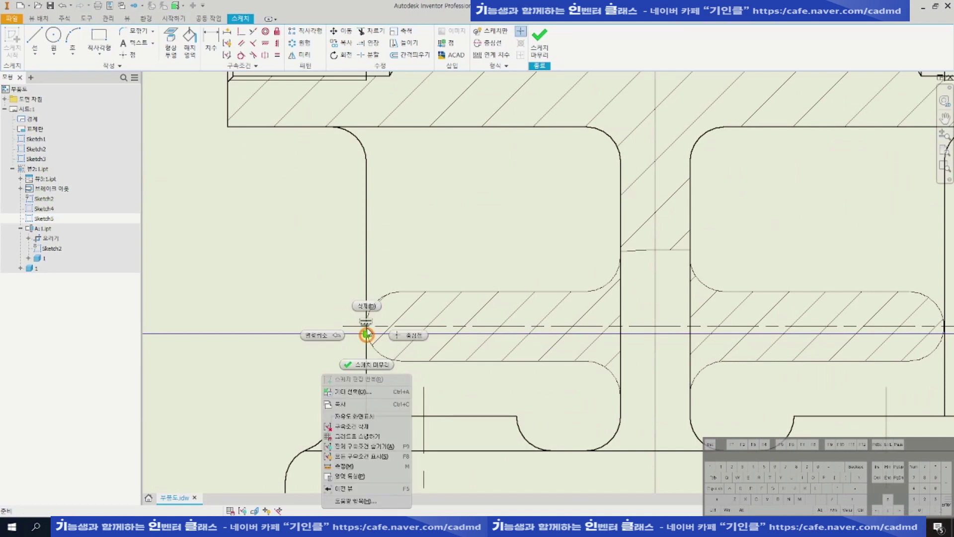
key("Escape")
scroll(354, 336, "up", 4)
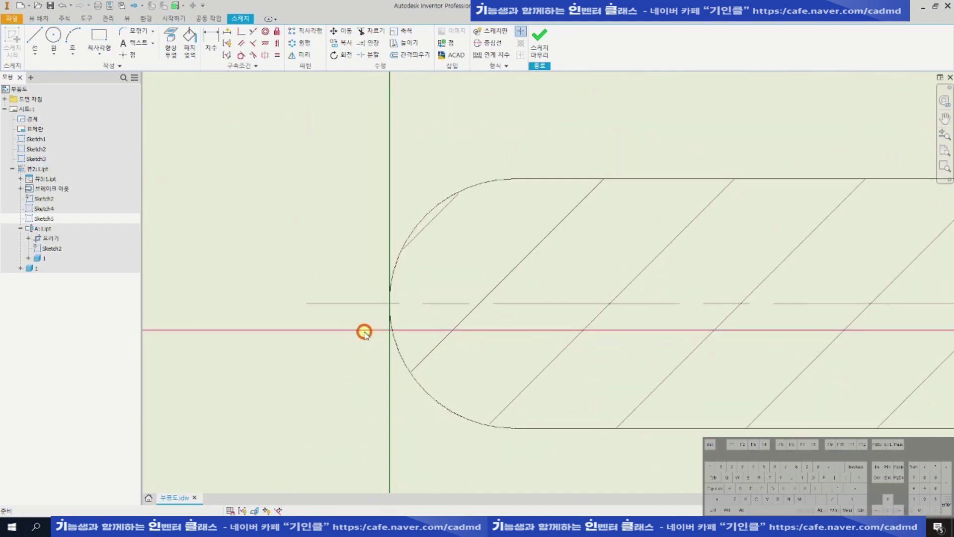
scroll(344, 321, "up", 3)
scroll(348, 320, "up", 3)
key("Escape")
left_click_drag(377, 299, 381, 283)
key("Escape")
scroll(368, 306, "down", 6)
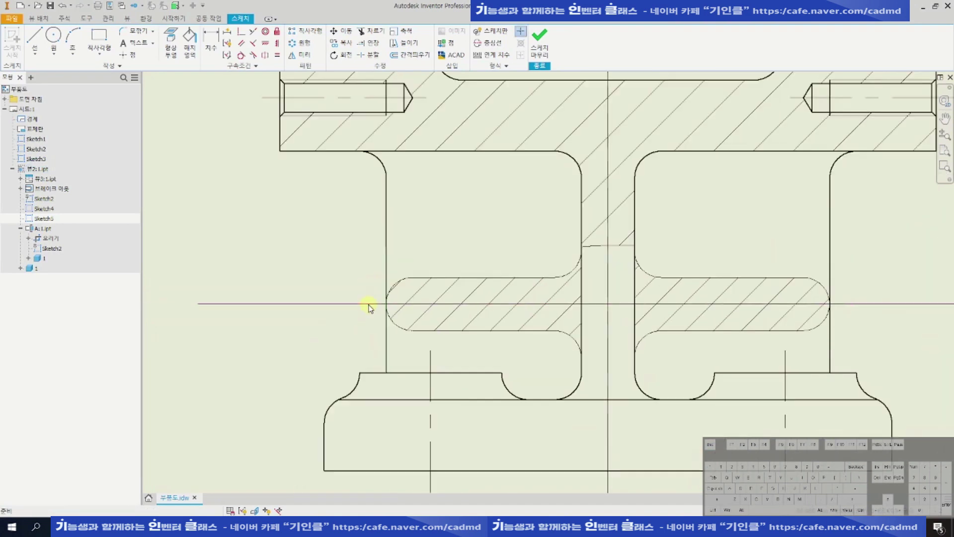
left_click(546, 66)
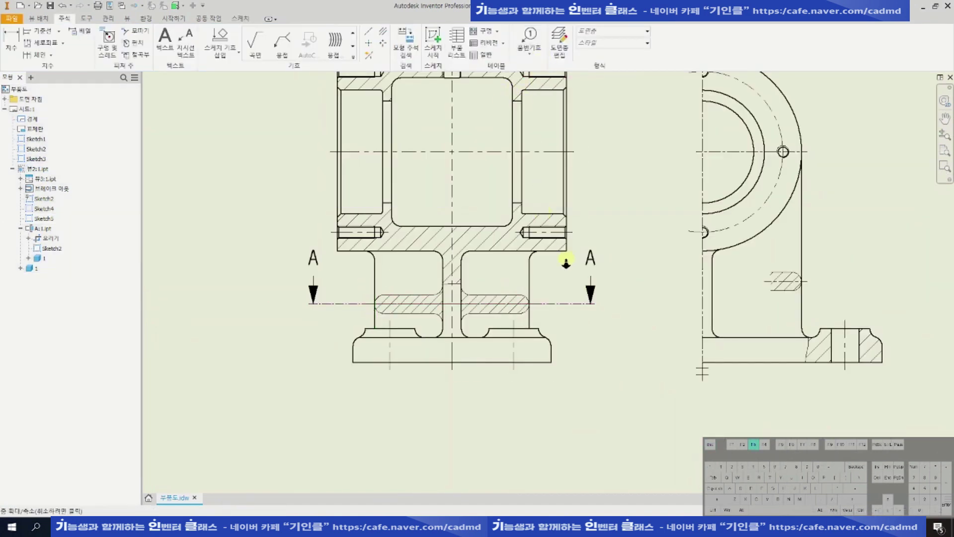
Assign section line A-A in the front view to the 외형선(ISO) layer.
scroll(565, 258, "up", 2)
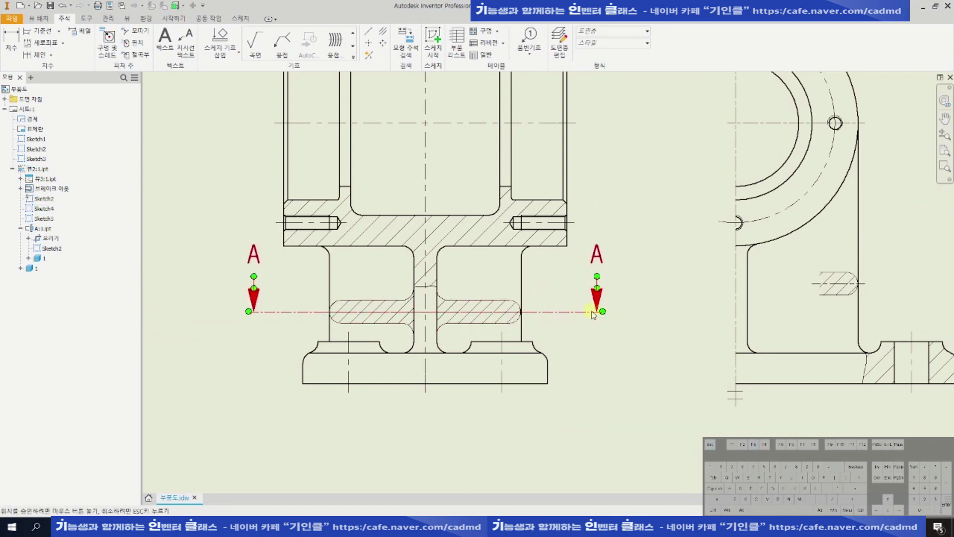
left_click_drag(592, 314, 594, 316)
left_click(632, 328)
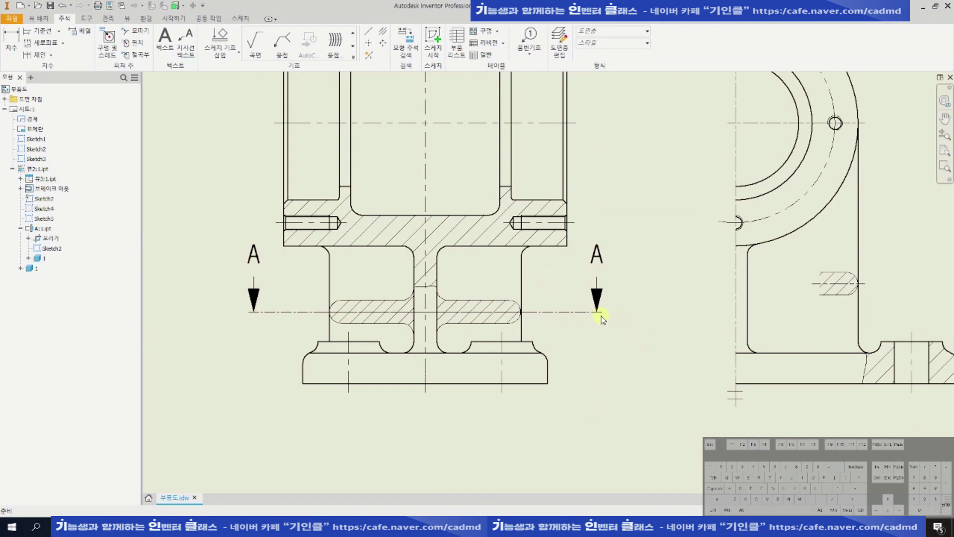
left_click_drag(602, 314, 602, 313)
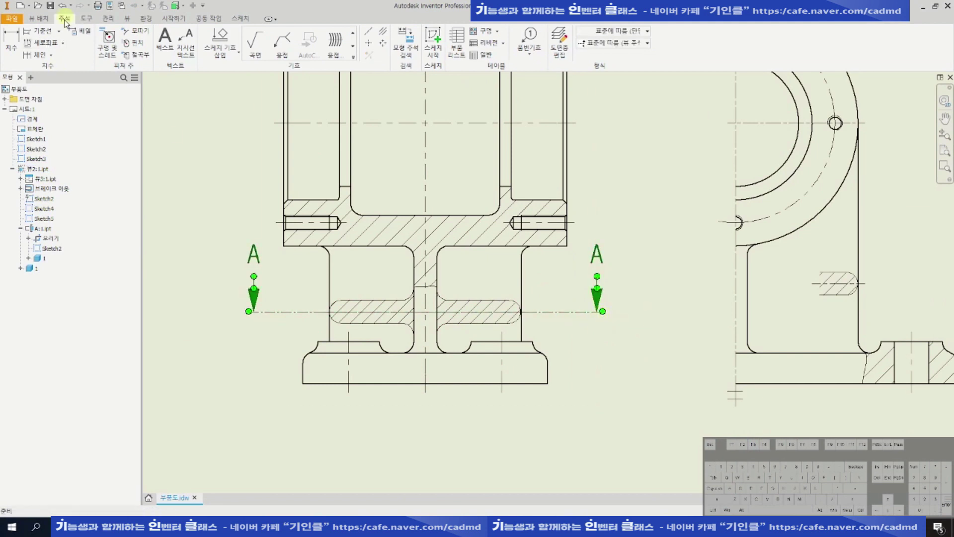
left_click(634, 32)
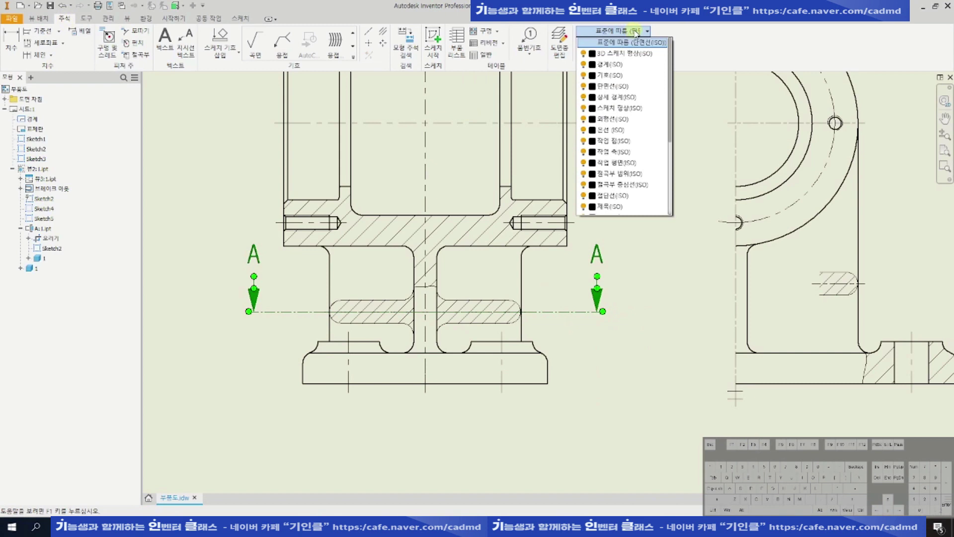
left_click(625, 119)
key("Escape")
Turn off the full line display of section line A-A so only its ends are drawn.
scroll(636, 311, "up", 5)
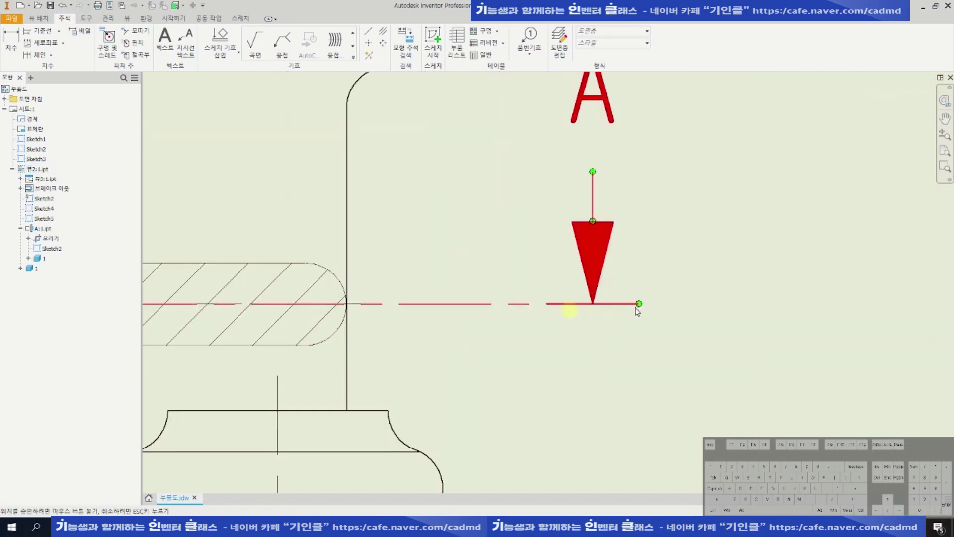
scroll(607, 305, "down", 2)
scroll(606, 304, "down", 2)
left_click(572, 304)
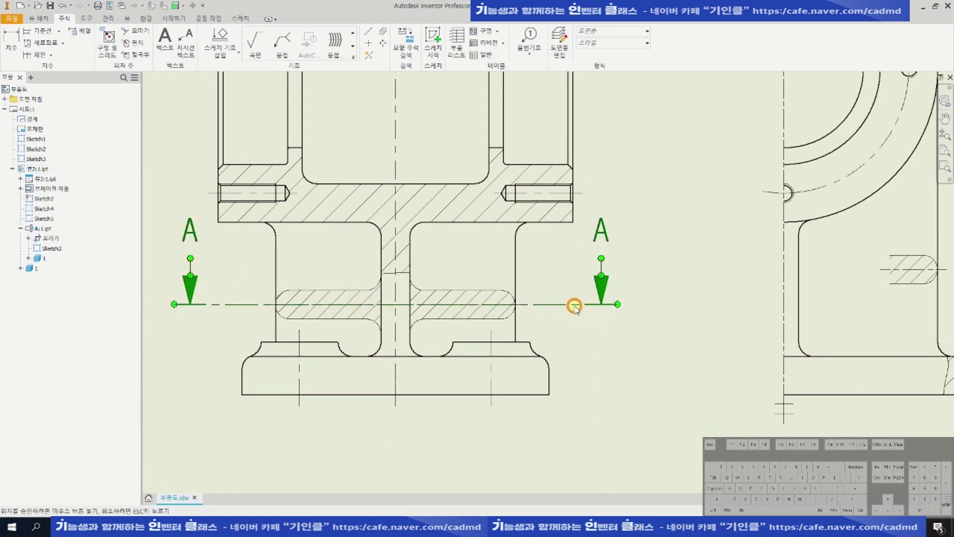
right_click(574, 306)
left_click(610, 354)
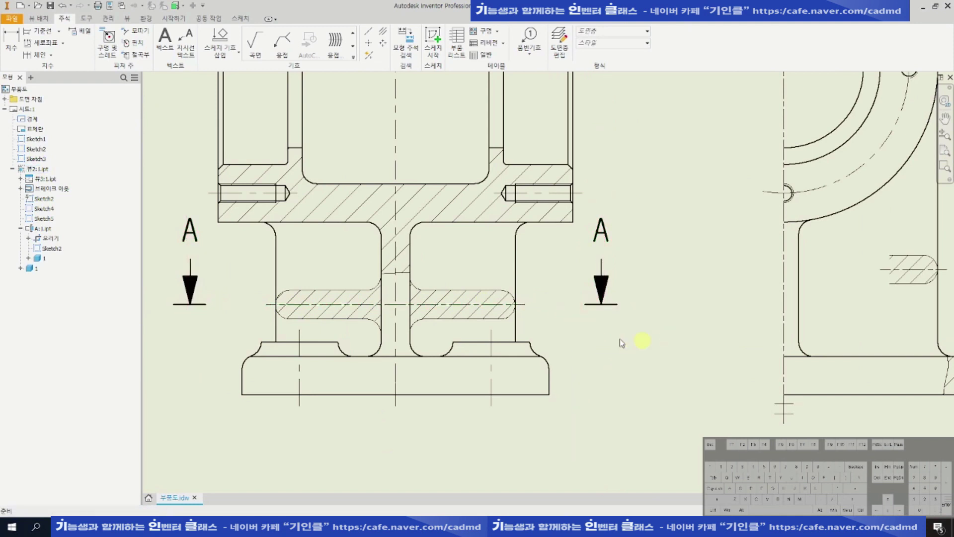
Move both A letters of the section line to the outer sides of their arrows.
middle_click_drag(440, 296, 491, 310)
scroll(666, 303, "up", 2)
left_click_drag(654, 238, 690, 295)
scroll(694, 299, "down", 2)
scroll(239, 281, "up", 2)
mouse_move(341, 245)
left_mouse_down()
mouse_move(326, 251)
mouse_move(300, 305)
left_mouse_up()
scroll(303, 305, "down", 2)
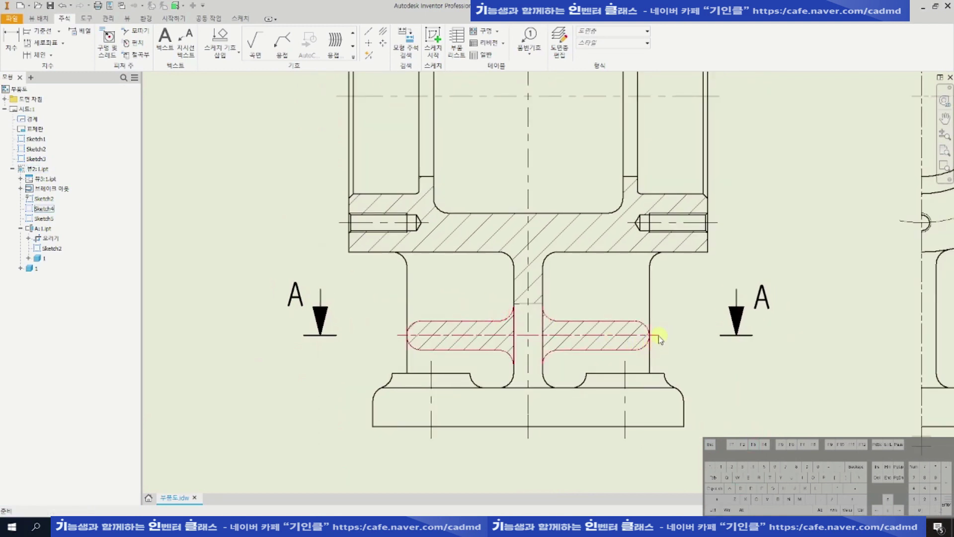
Open the rib section's sketch and set the centerline's overhang past the right side of the rib to 22 mm.
left_click_drag(726, 336, 729, 338)
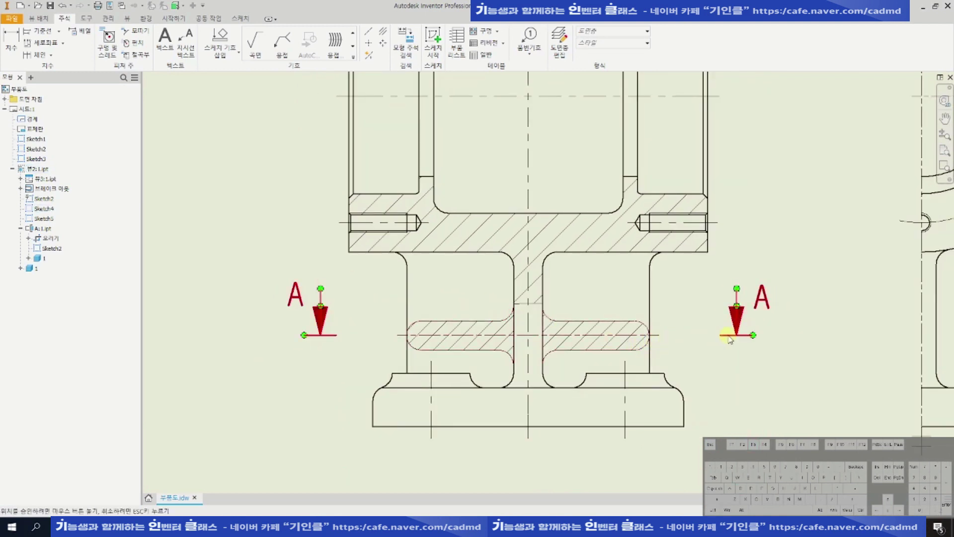
double_click(655, 335)
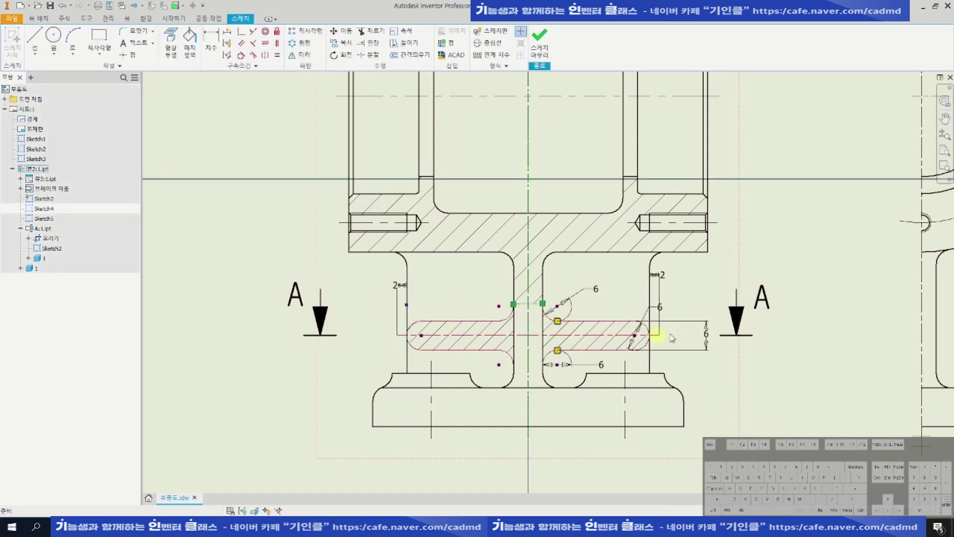
double_click(661, 275)
key("Escape")
left_click(661, 274)
double_click(661, 274)
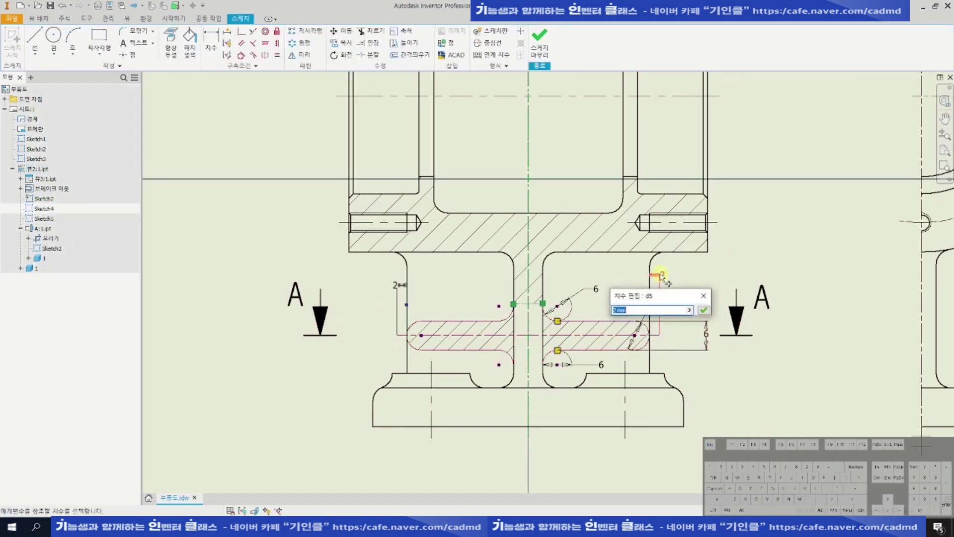
type("22")
key("Return")
Set the rib centerline's overhang to 18 mm on both the right and left sides, finish the sketch and save the drawing.
scroll(745, 343, "up", 3)
scroll(745, 348, "down", 4)
scroll(756, 277, "up", 2)
double_click(744, 277)
type("18")
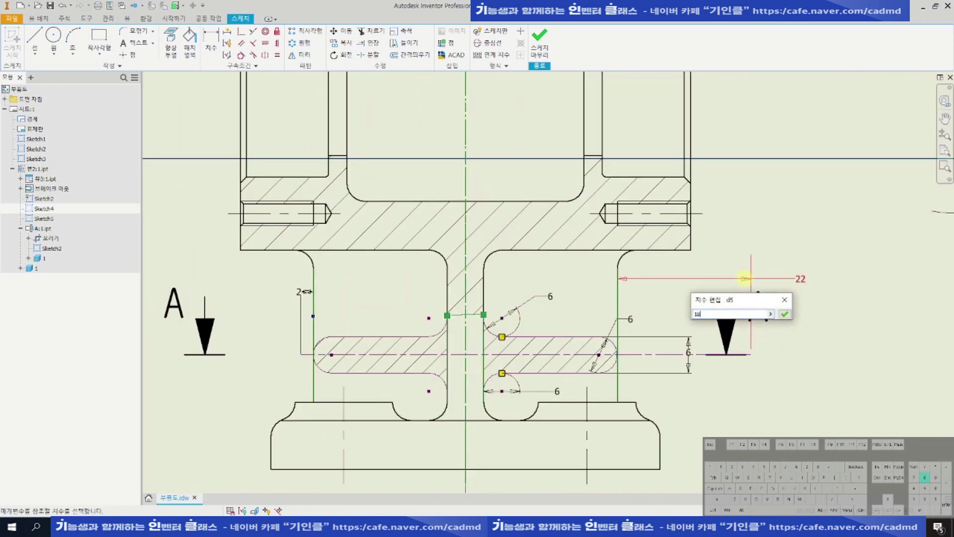
key("Return")
scroll(615, 352, "down", 1)
scroll(349, 303, "up", 1)
double_click(354, 302)
type("18")
key("Return")
left_click(540, 42)
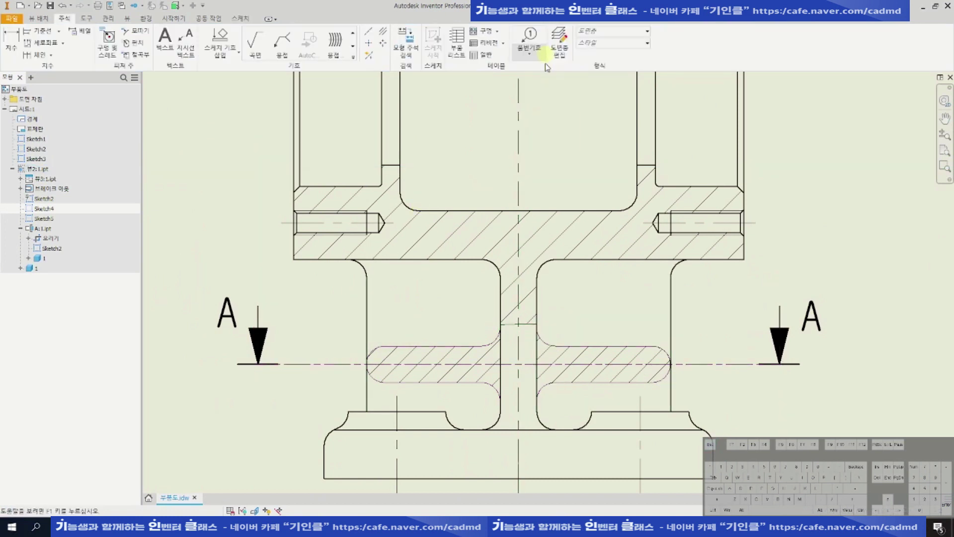
scroll(547, 363, "down", 3)
scroll(625, 367, "down", 3)
key("ctrl+s")
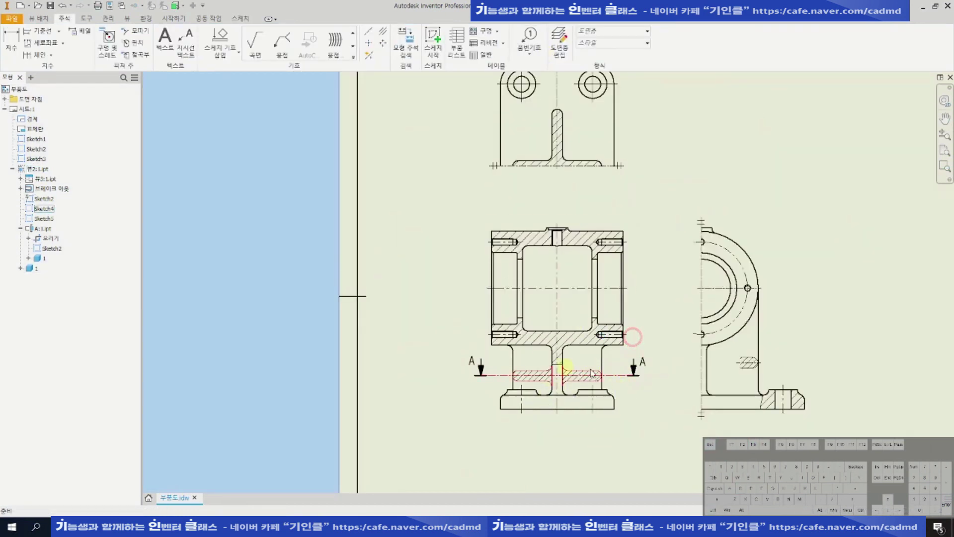
Move section view A-A down closer to the front view and save the drawing.
middle_click_drag(606, 294, 583, 318)
middle_click_drag(590, 219, 584, 228)
middle_click_drag(633, 166, 629, 189)
middle_click(637, 194)
middle_click(638, 194)
scroll(401, 240, "up", 3)
middle_click_drag(401, 245, 474, 241)
middle_click_drag(520, 187, 515, 209)
key("Escape")
left_click_drag(495, 175, 491, 186)
middle_click_drag(525, 215, 533, 201)
key("ctrl+s")
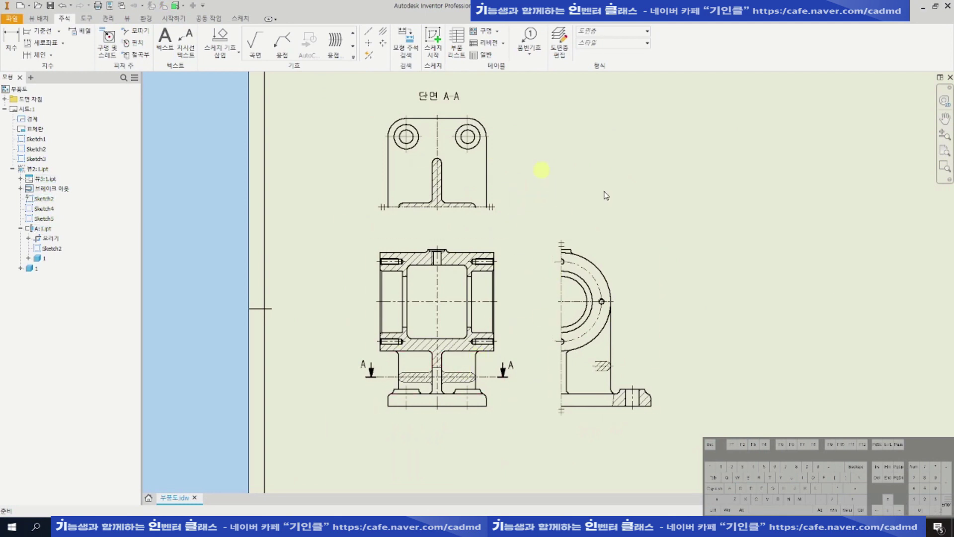
Move the 단면 A-A label down closer to its section view.
middle_click_drag(487, 170, 488, 234)
scroll(473, 243, "down", 3)
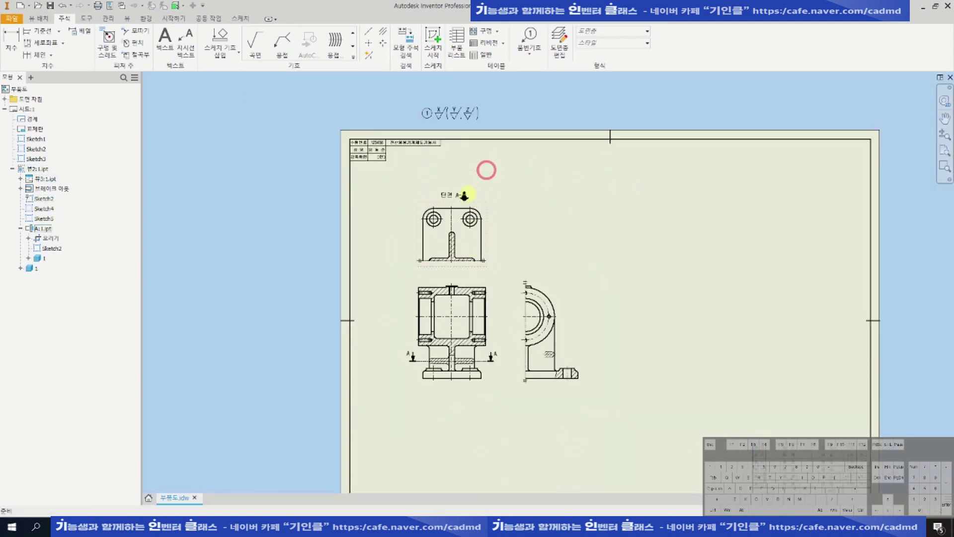
scroll(454, 197, "up", 3)
left_click_drag(451, 197, 452, 203)
scroll(453, 244, "down", 3)
middle_click_drag(540, 287, 546, 249)
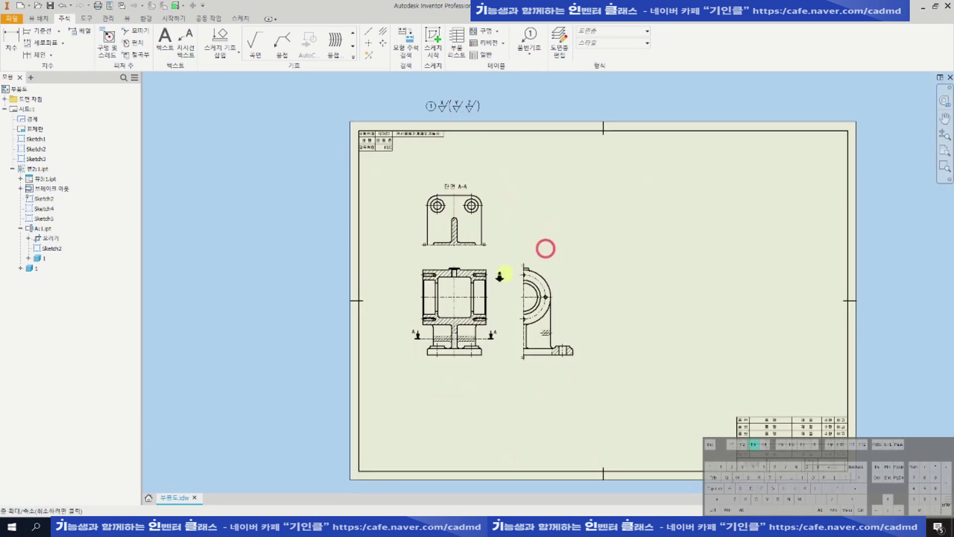
scroll(500, 277, "up", 2)
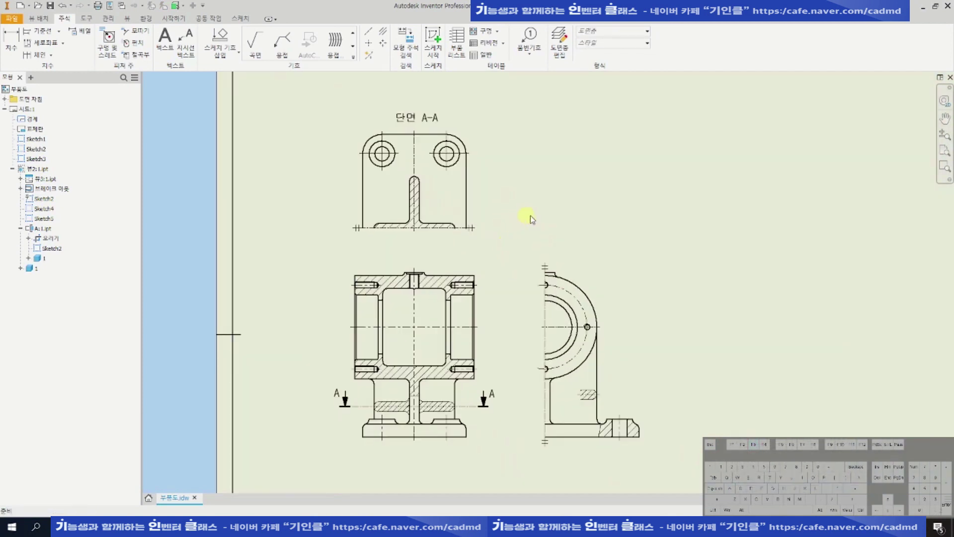
scroll(543, 214, "up", 1)
middle_click_drag(522, 211, 480, 195)
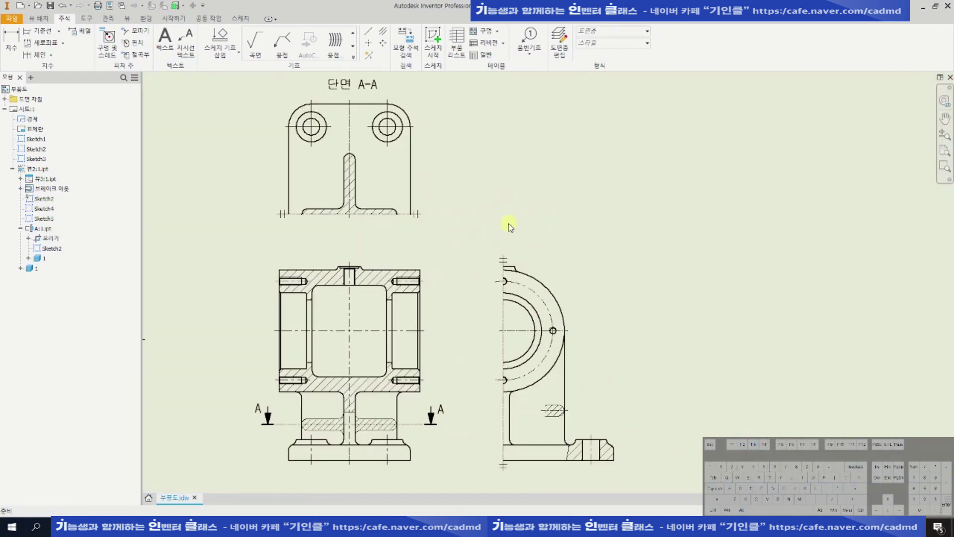
key("F3")
mouse_move(438, 305)
left_mouse_down()
mouse_move(412, 323)
mouse_move(407, 228)
left_mouse_up()
left_click(496, 234)
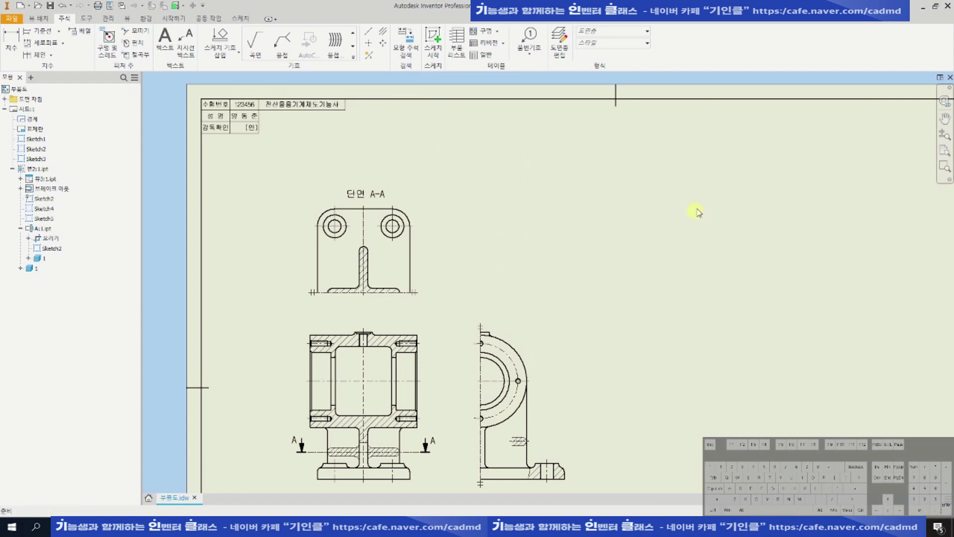
Switch to the Snipping Tool capture of surface finish rules, underline "재질이 주조일 때" and circle its symbol in pen.
left_click_drag(953, 80, 489, 21)
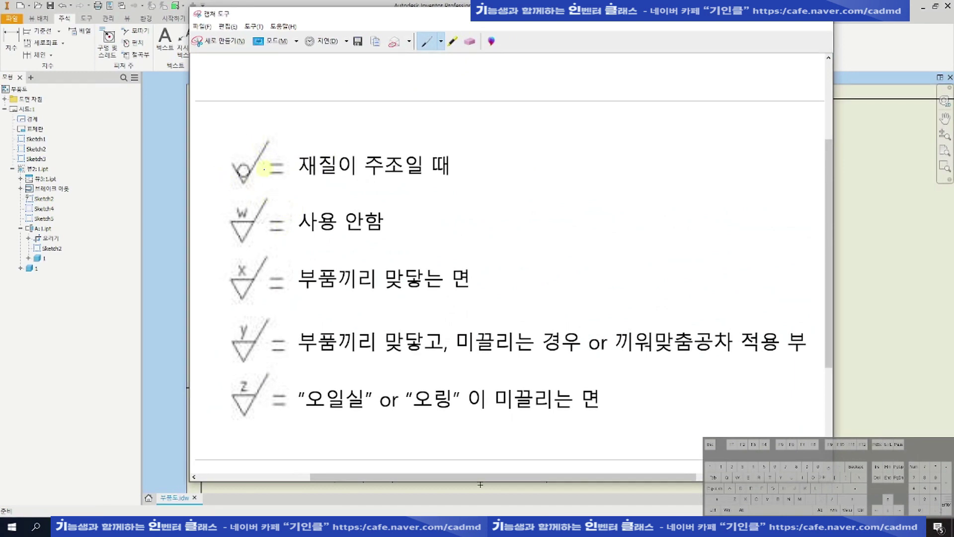
left_click_drag(298, 185, 453, 185)
mouse_move(283, 184)
left_mouse_down()
mouse_move(211, 168)
mouse_move(285, 147)
mouse_move(286, 174)
left_mouse_up()
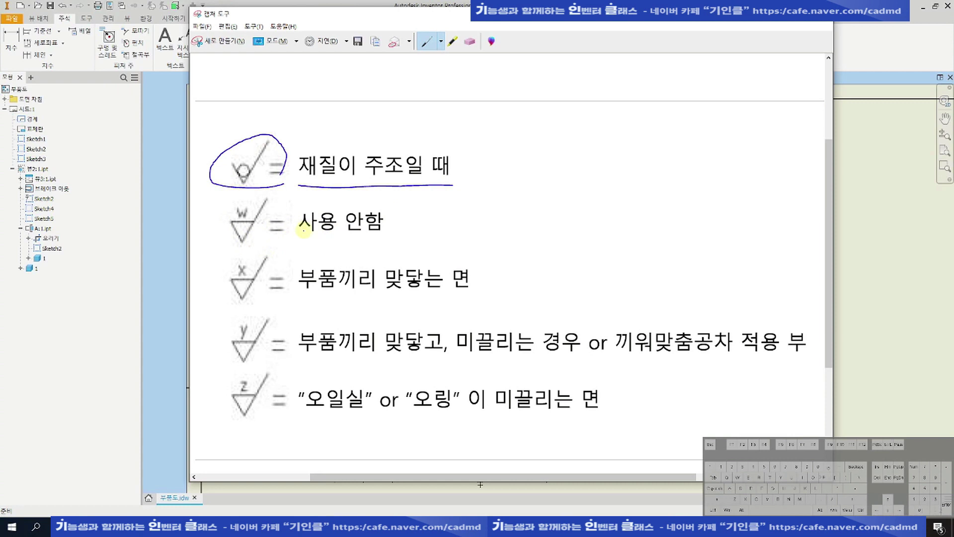
Box and cross out the "w" symbol's row, then draw a dividing line beneath it with a downward arrow beside the "x" row.
left_click_drag(229, 249, 388, 242)
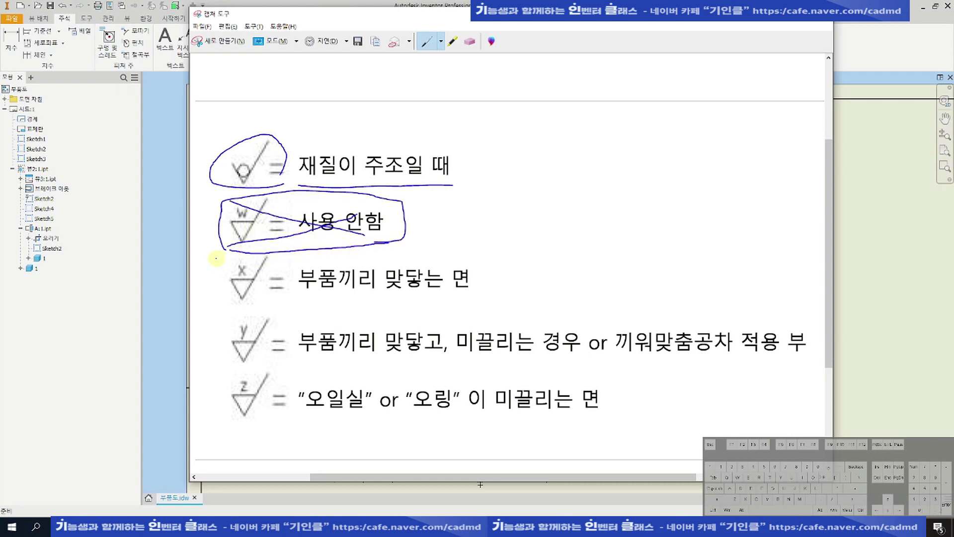
left_click_drag(208, 258, 506, 249)
mouse_move(209, 260)
left_mouse_down()
mouse_move(202, 269)
mouse_move(213, 278)
left_mouse_up()
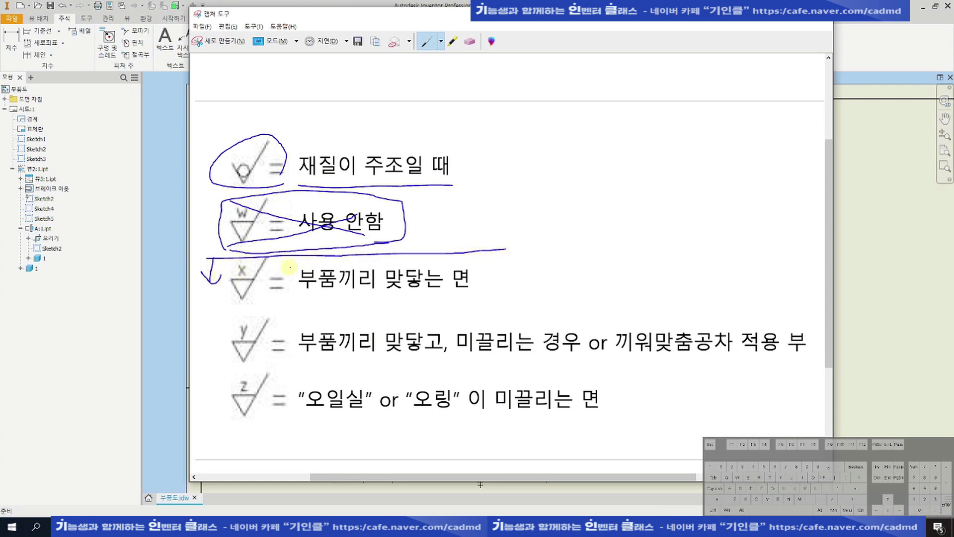
Highlight the descriptions of the "x" and "y" surface finish symbols in yellow, marking the word "or" in the "y" row.
left_click(452, 41)
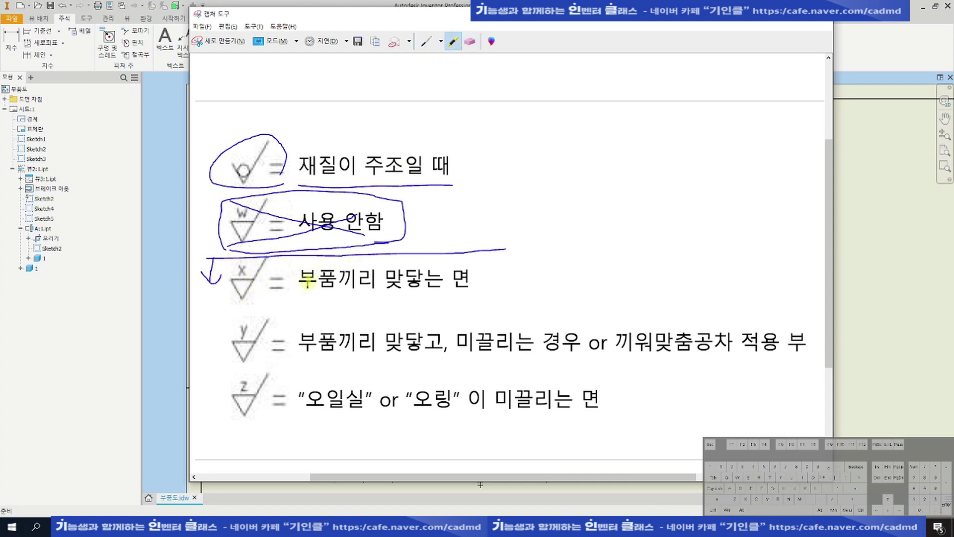
left_click_drag(301, 280, 468, 280)
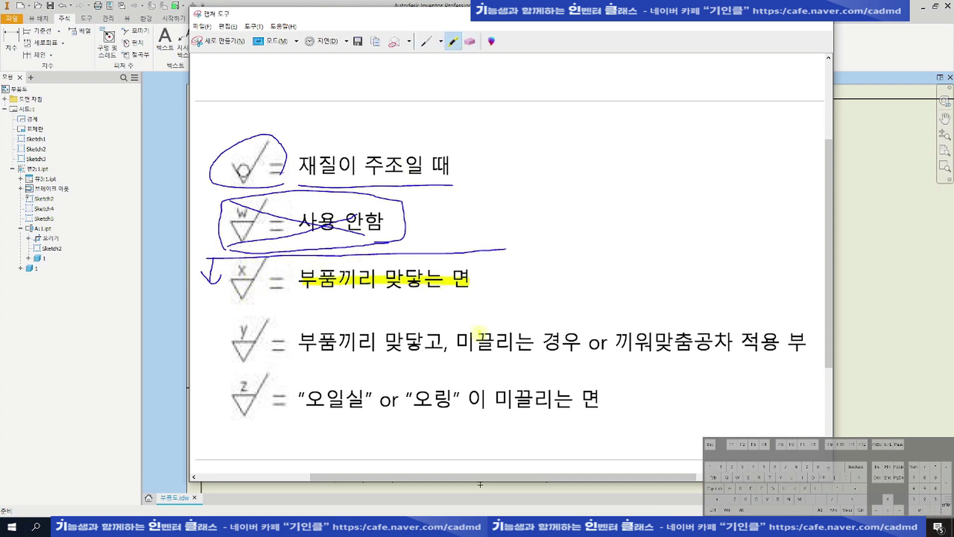
mouse_move(232, 343)
left_mouse_down()
mouse_move(579, 343)
mouse_move(588, 351)
mouse_move(806, 338)
left_mouse_up()
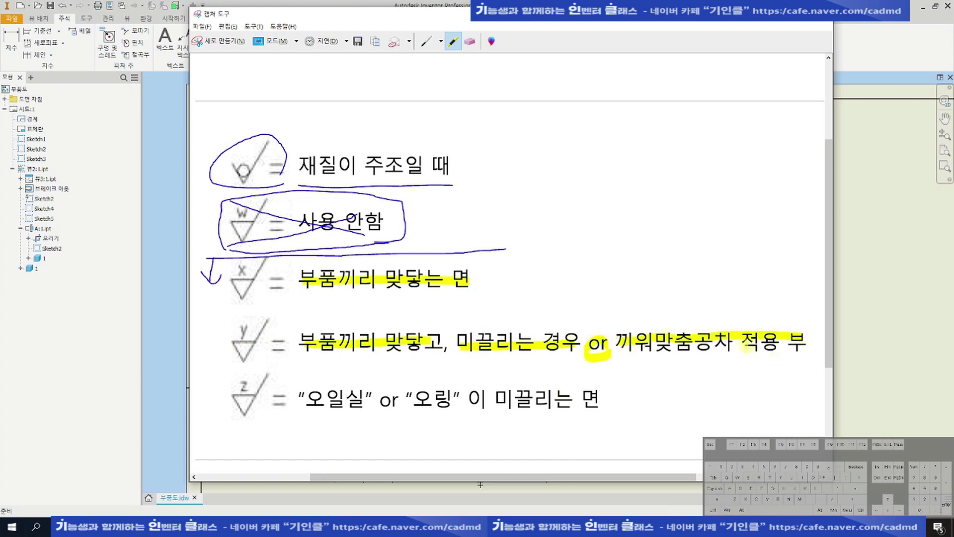